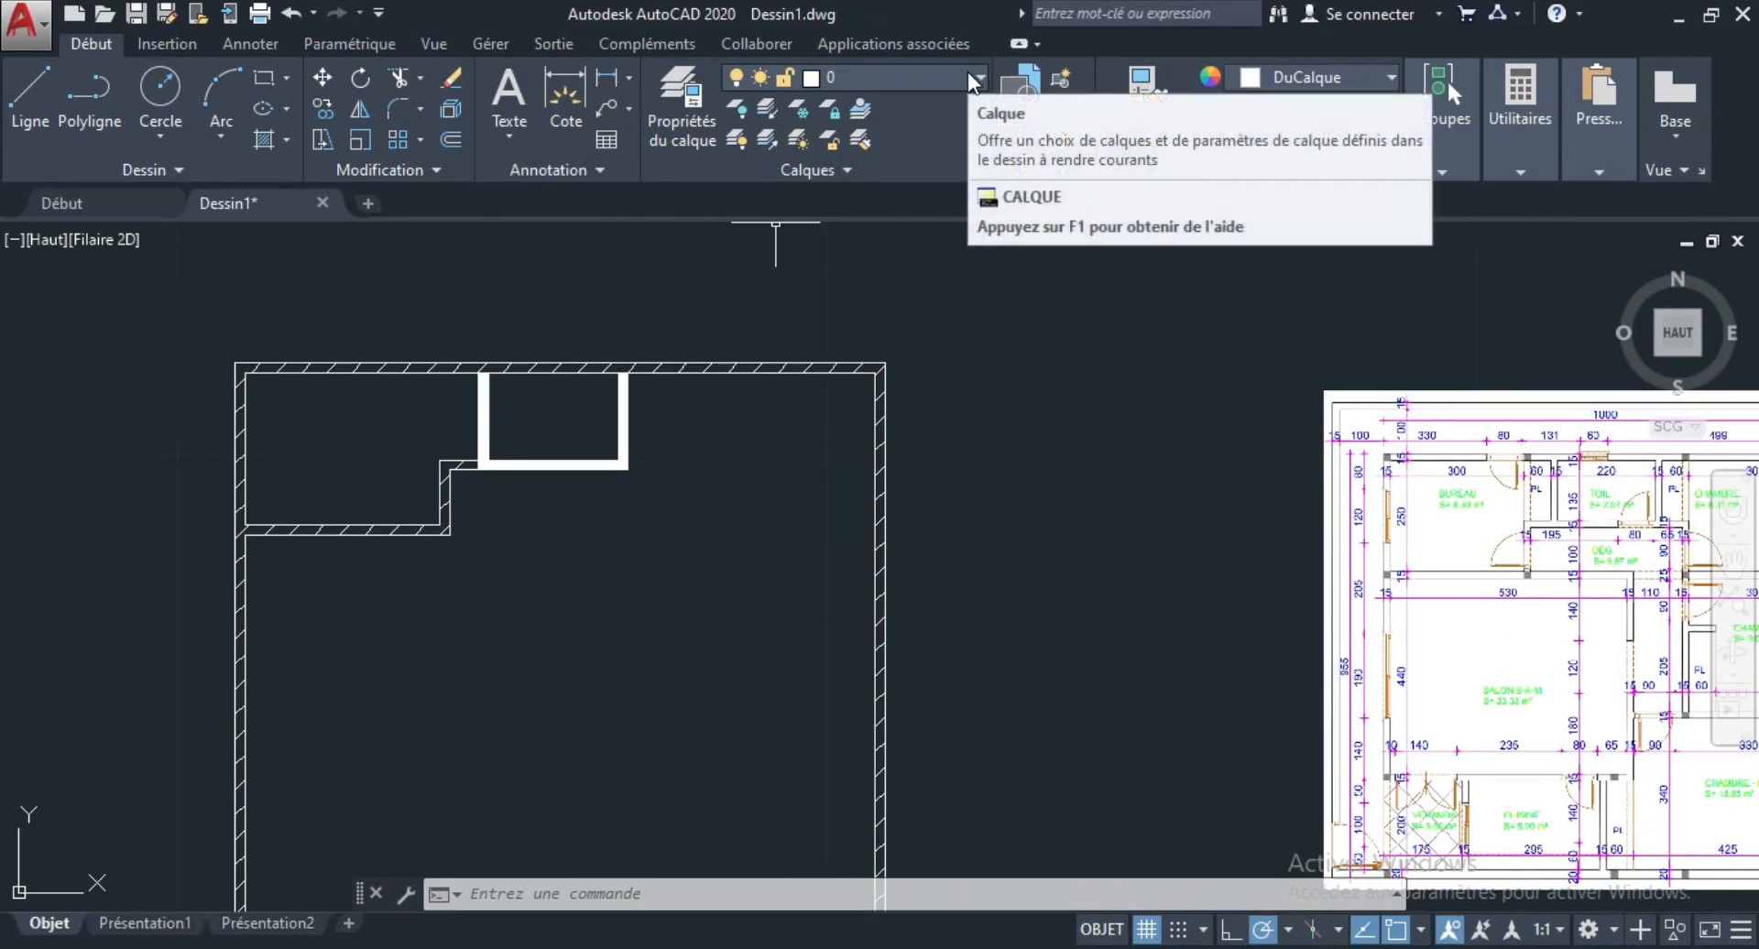
Create a new layer named porte in the layer properties manager.
left_click(687, 112)
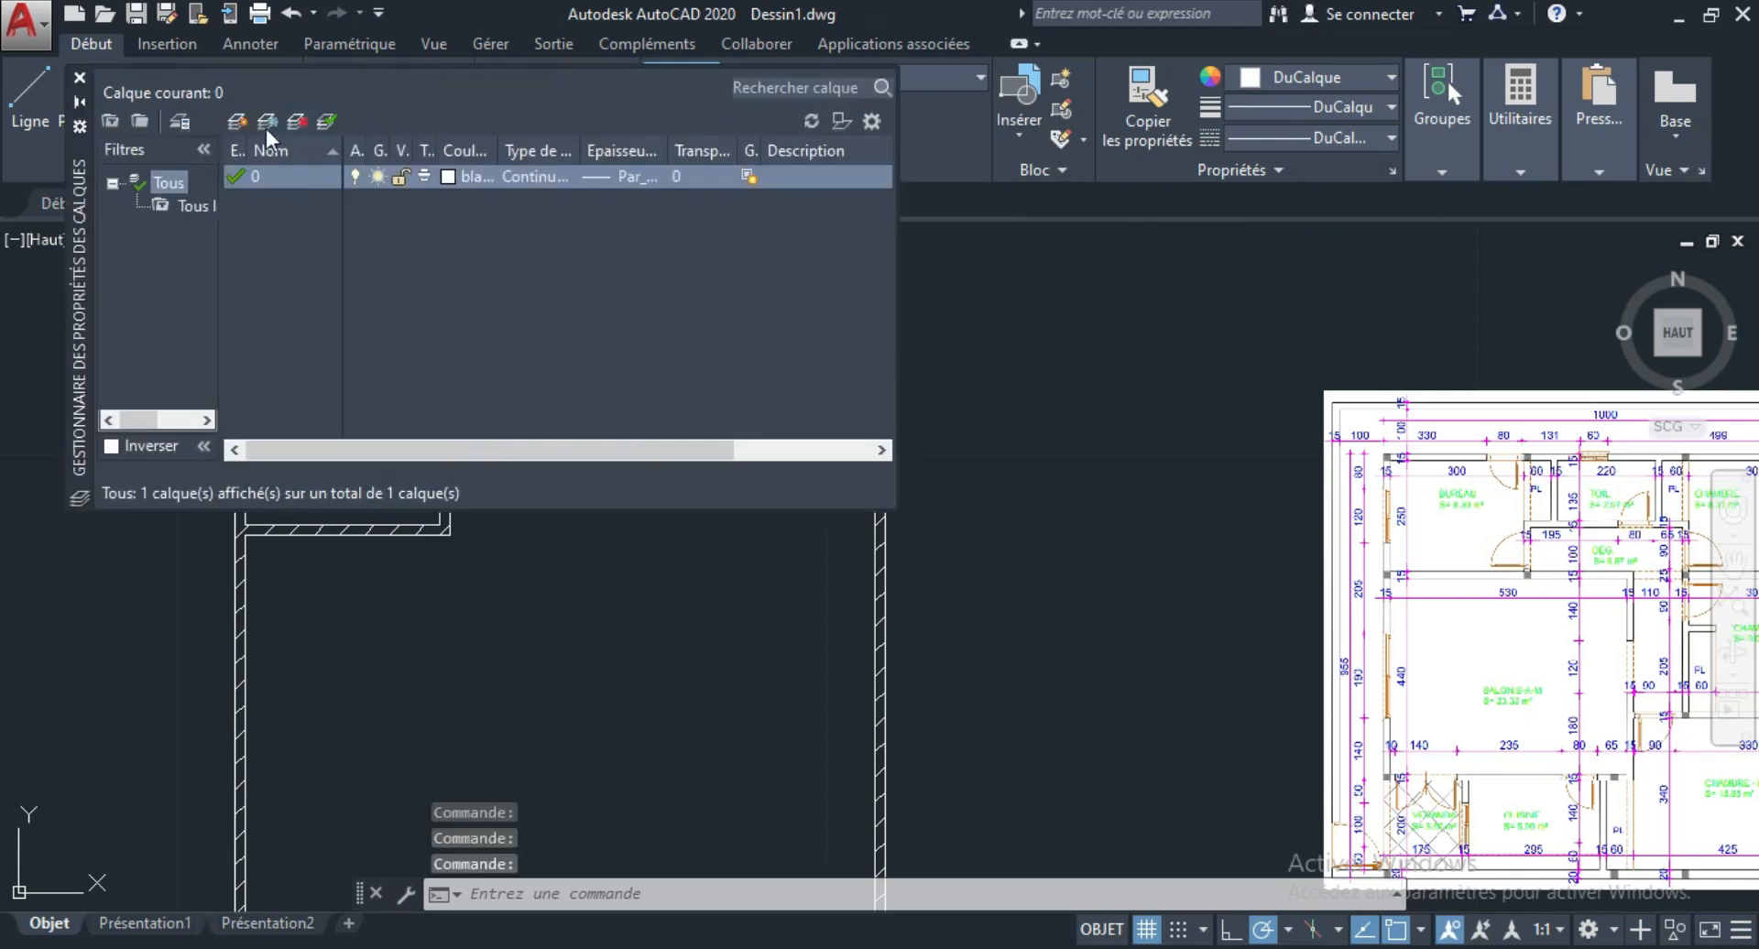
left_click(237, 121)
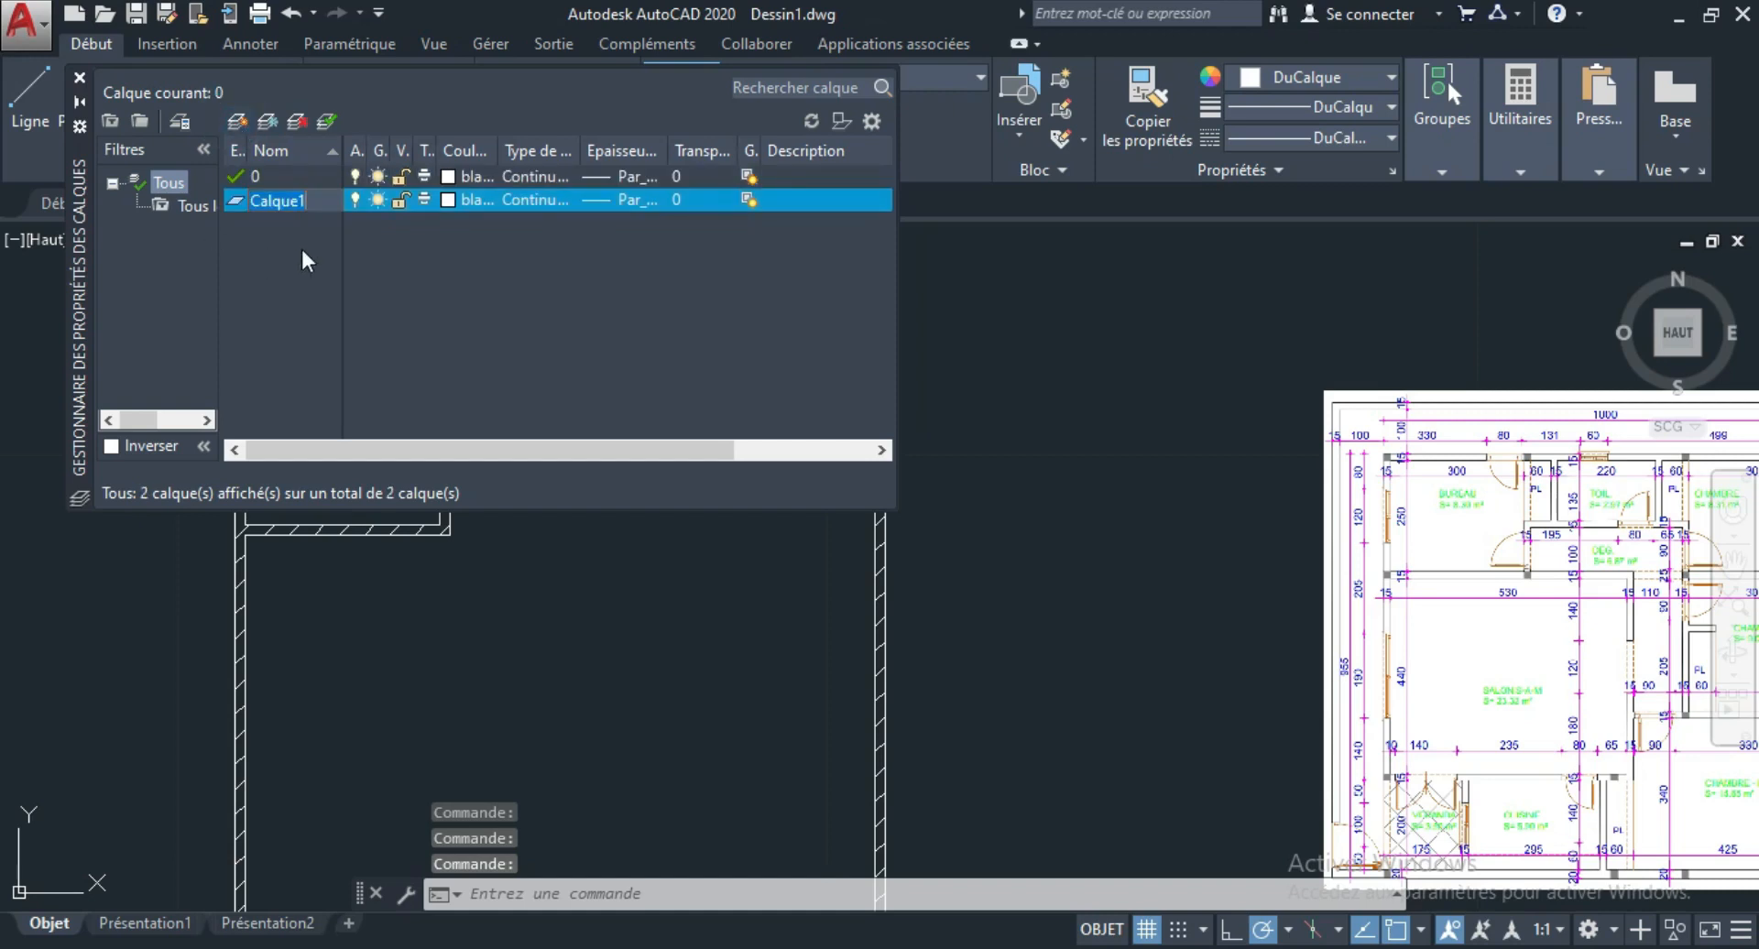
type("porte")
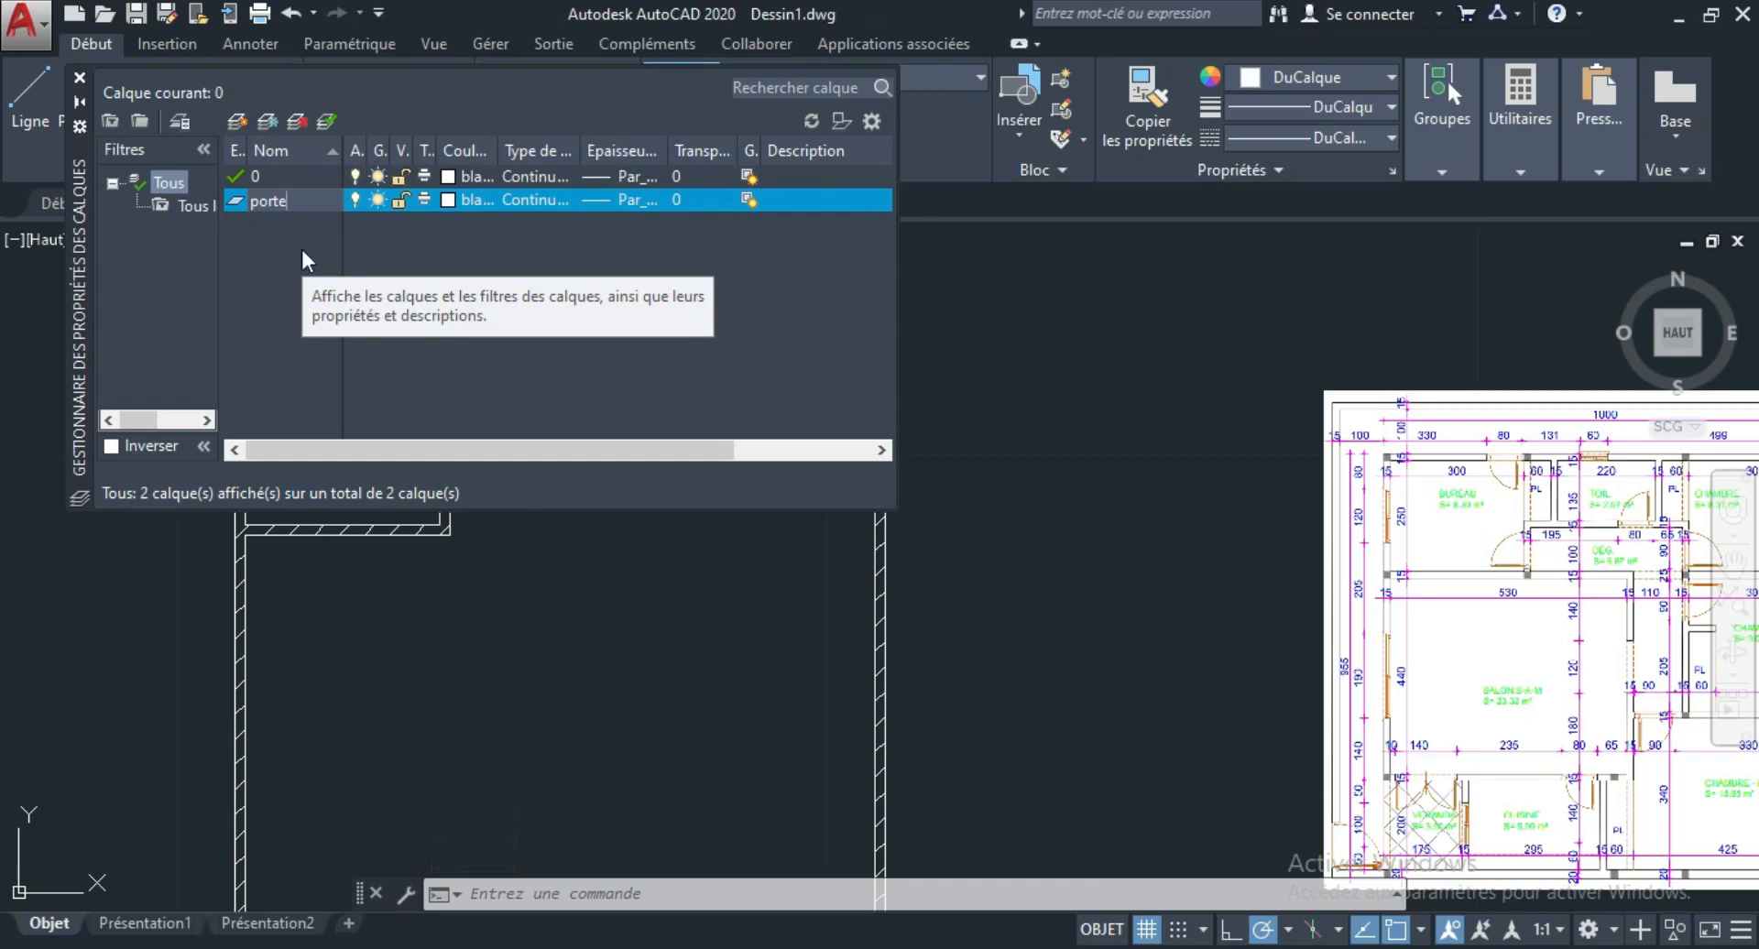
key("Return")
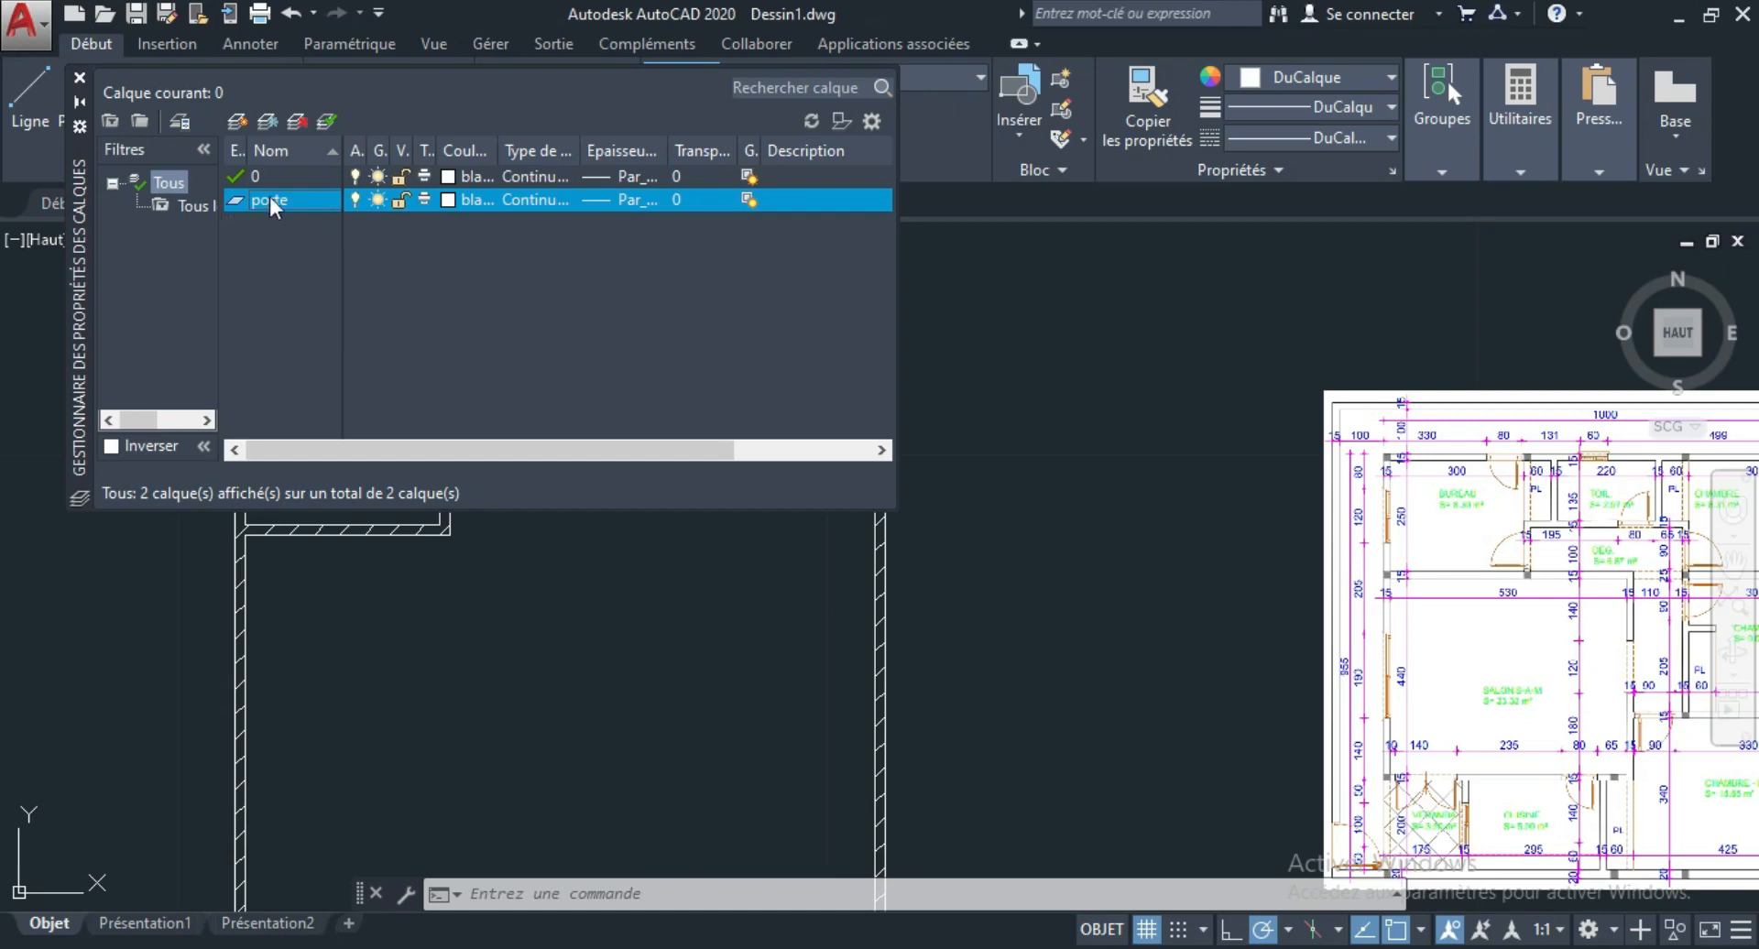
Add two more layers to the drawing, named texte and cote.
left_click(237, 120)
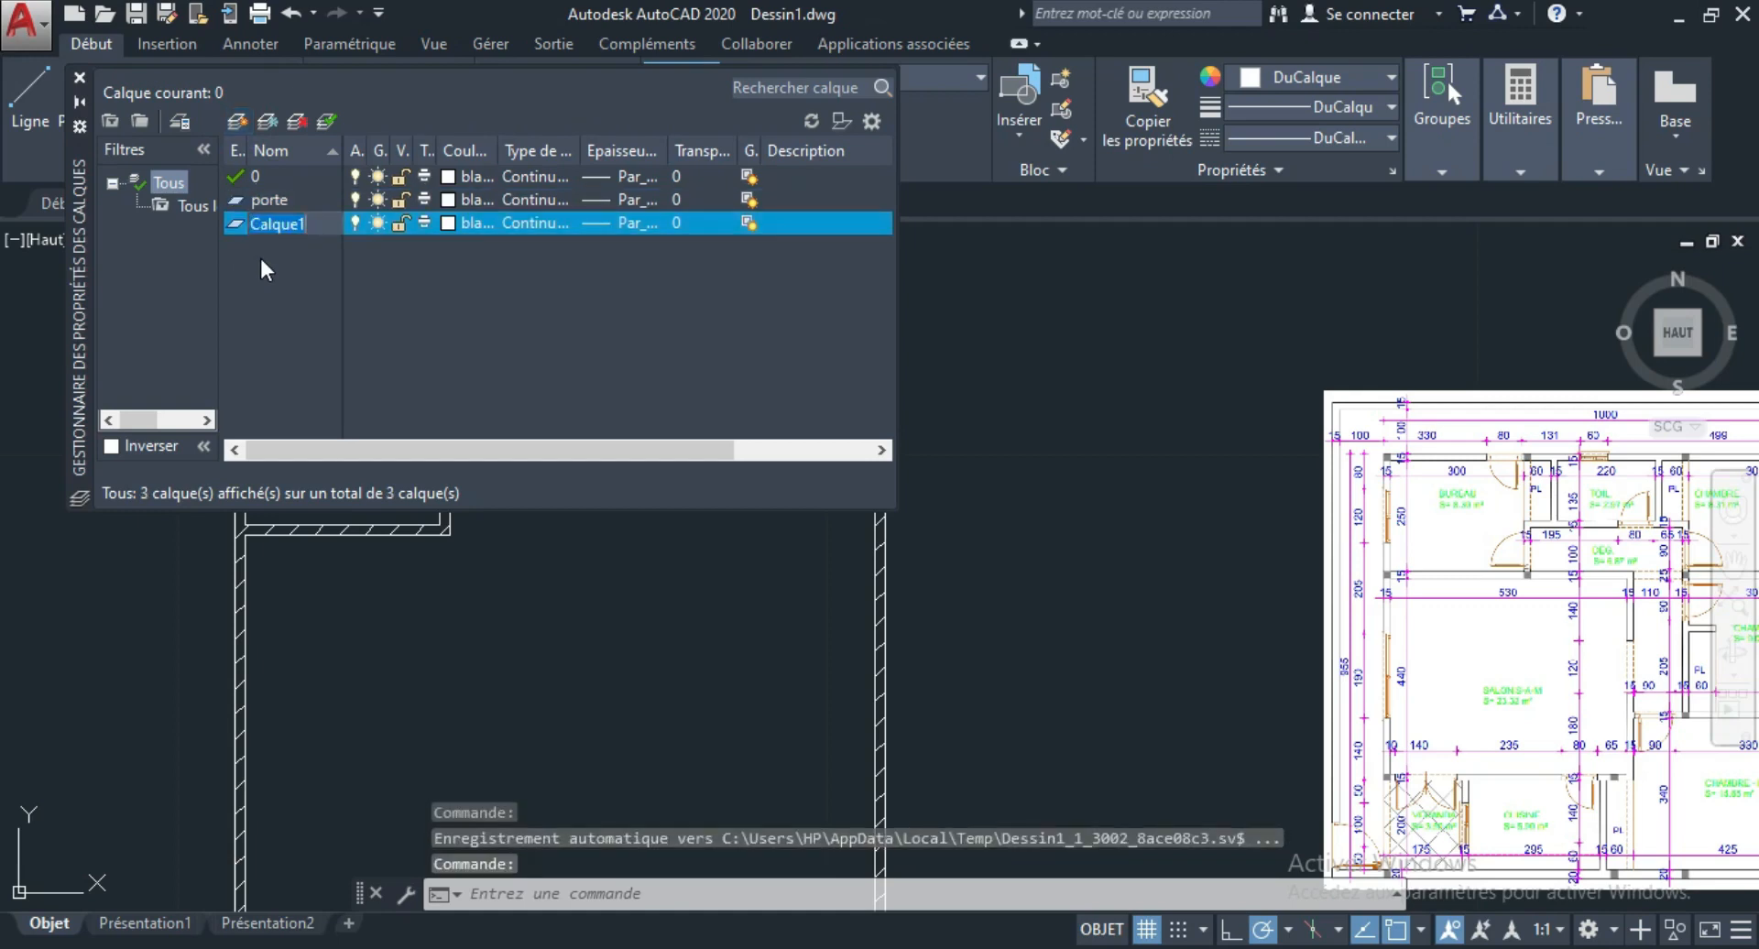
type("texte")
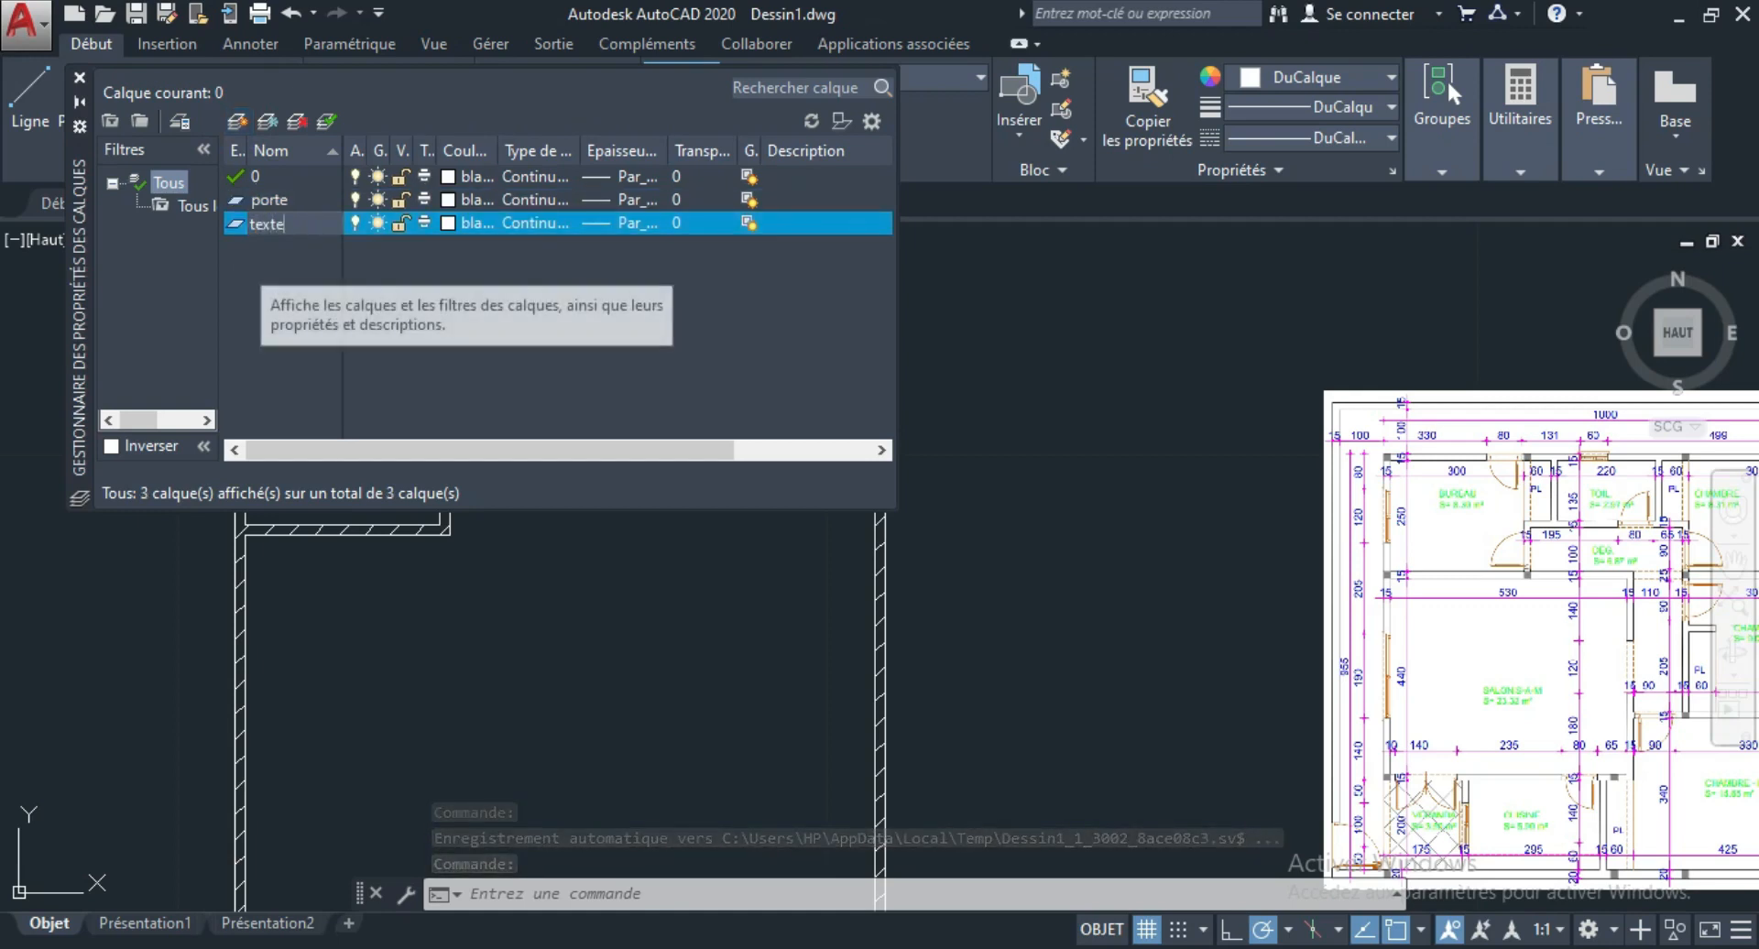
key("Return")
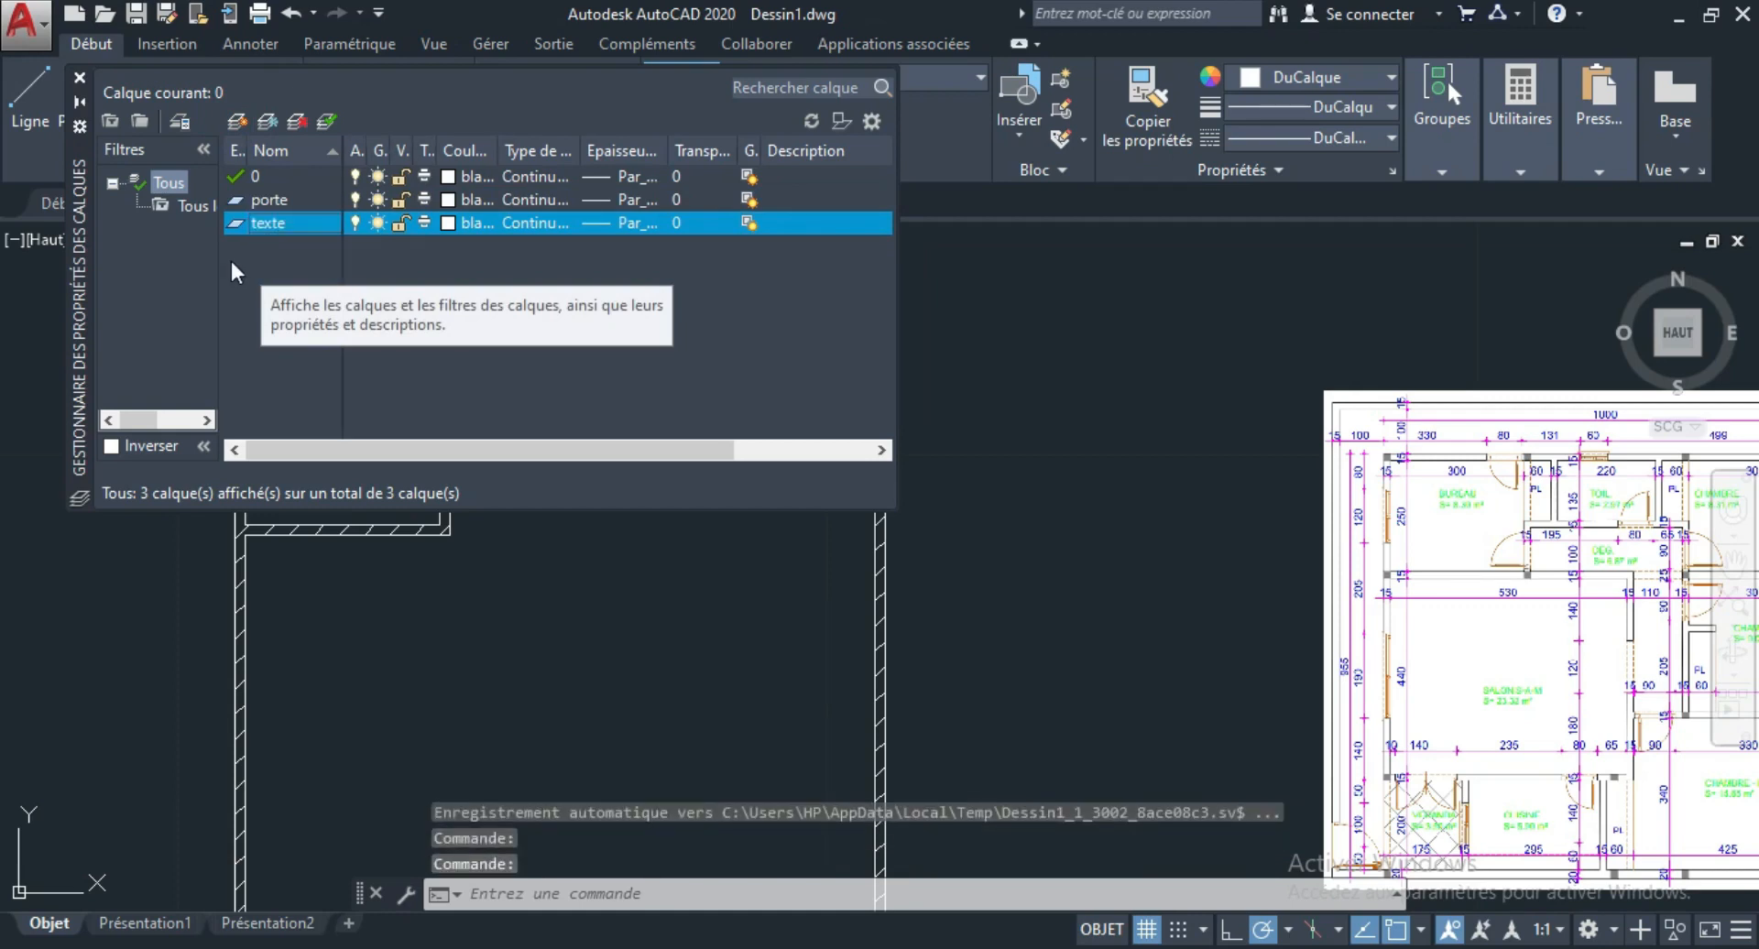
left_click(236, 125)
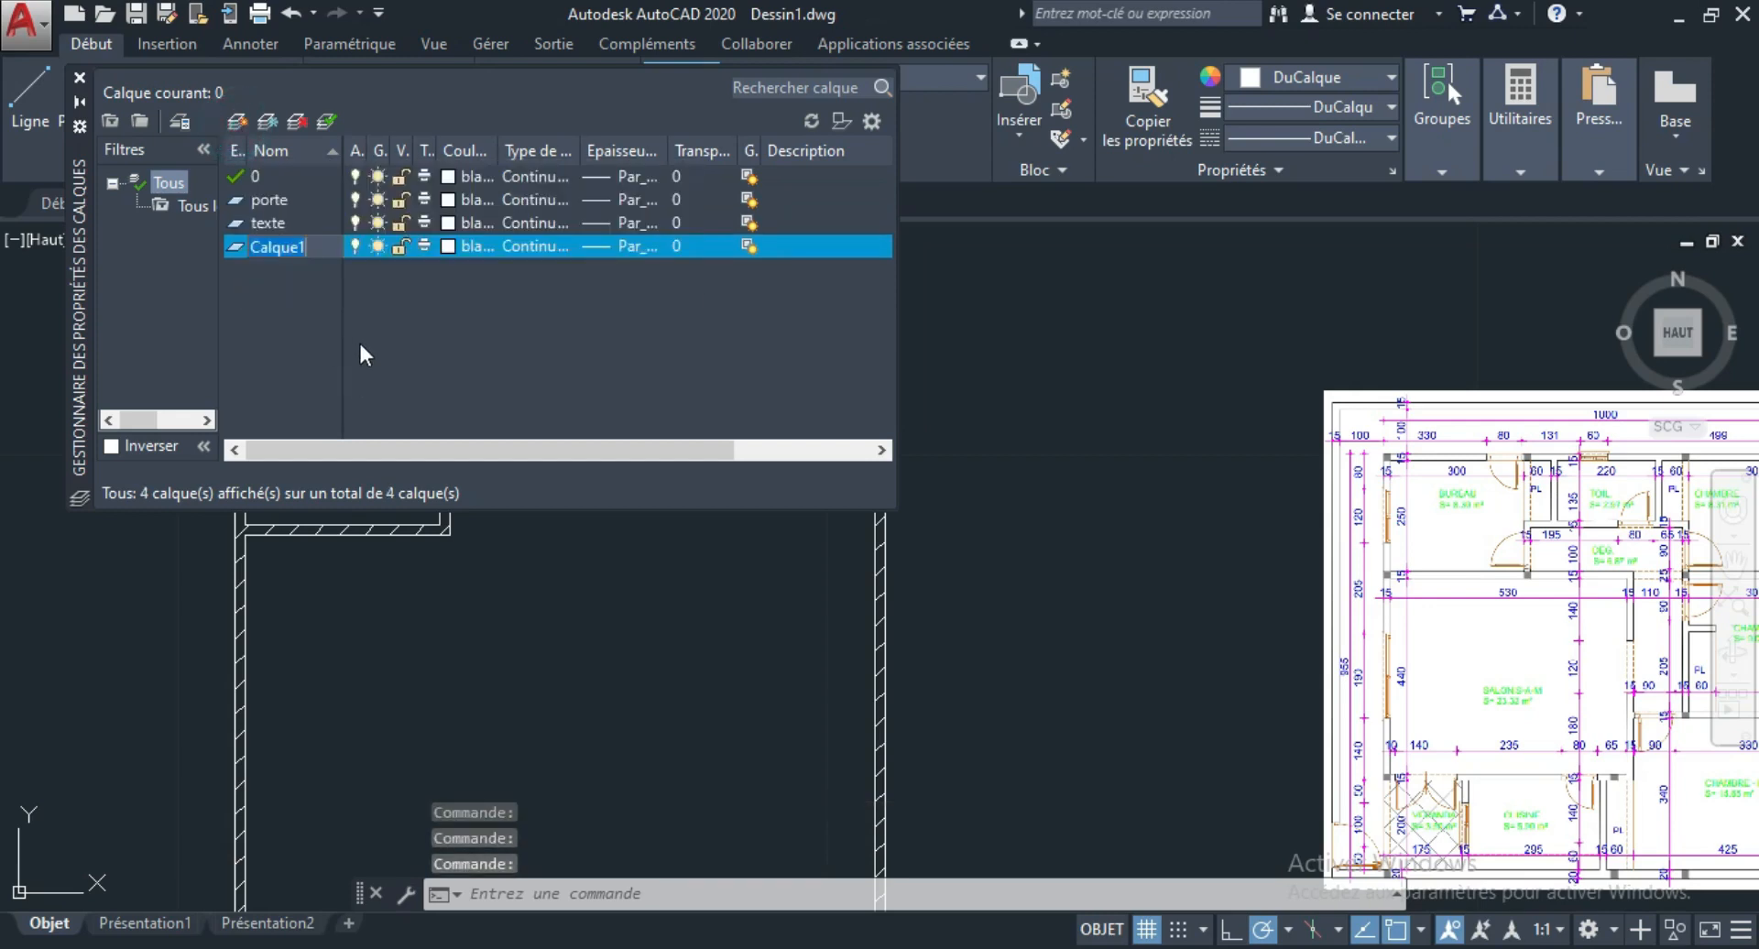
type("cote")
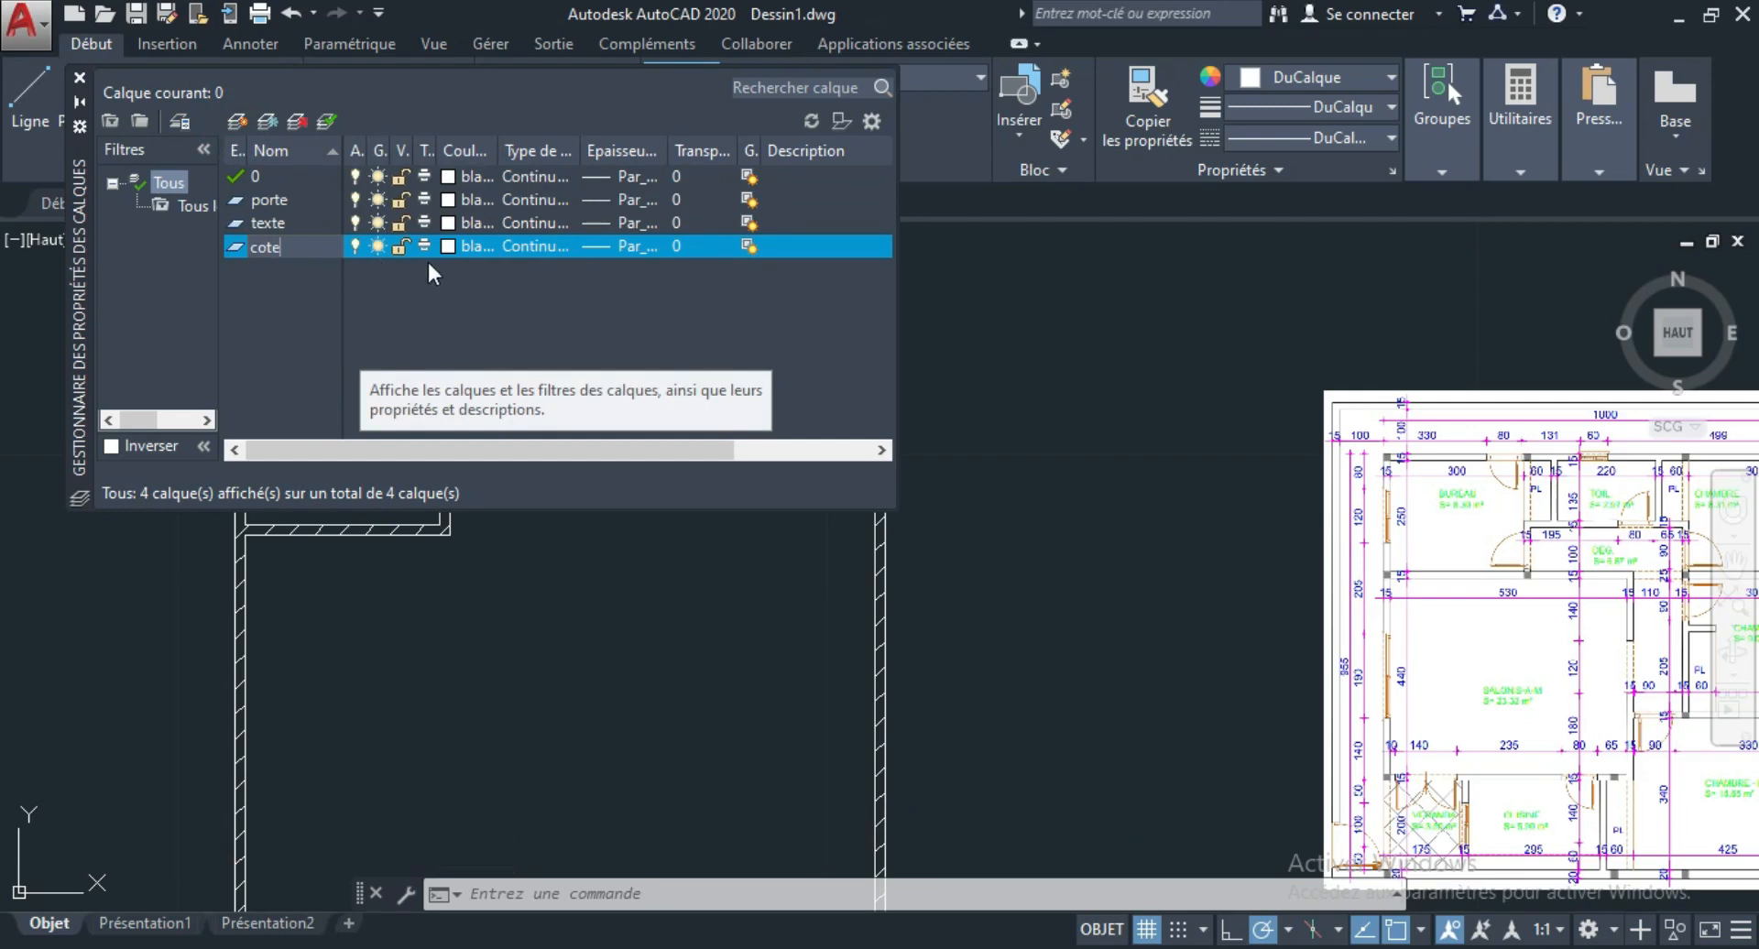
key("Return")
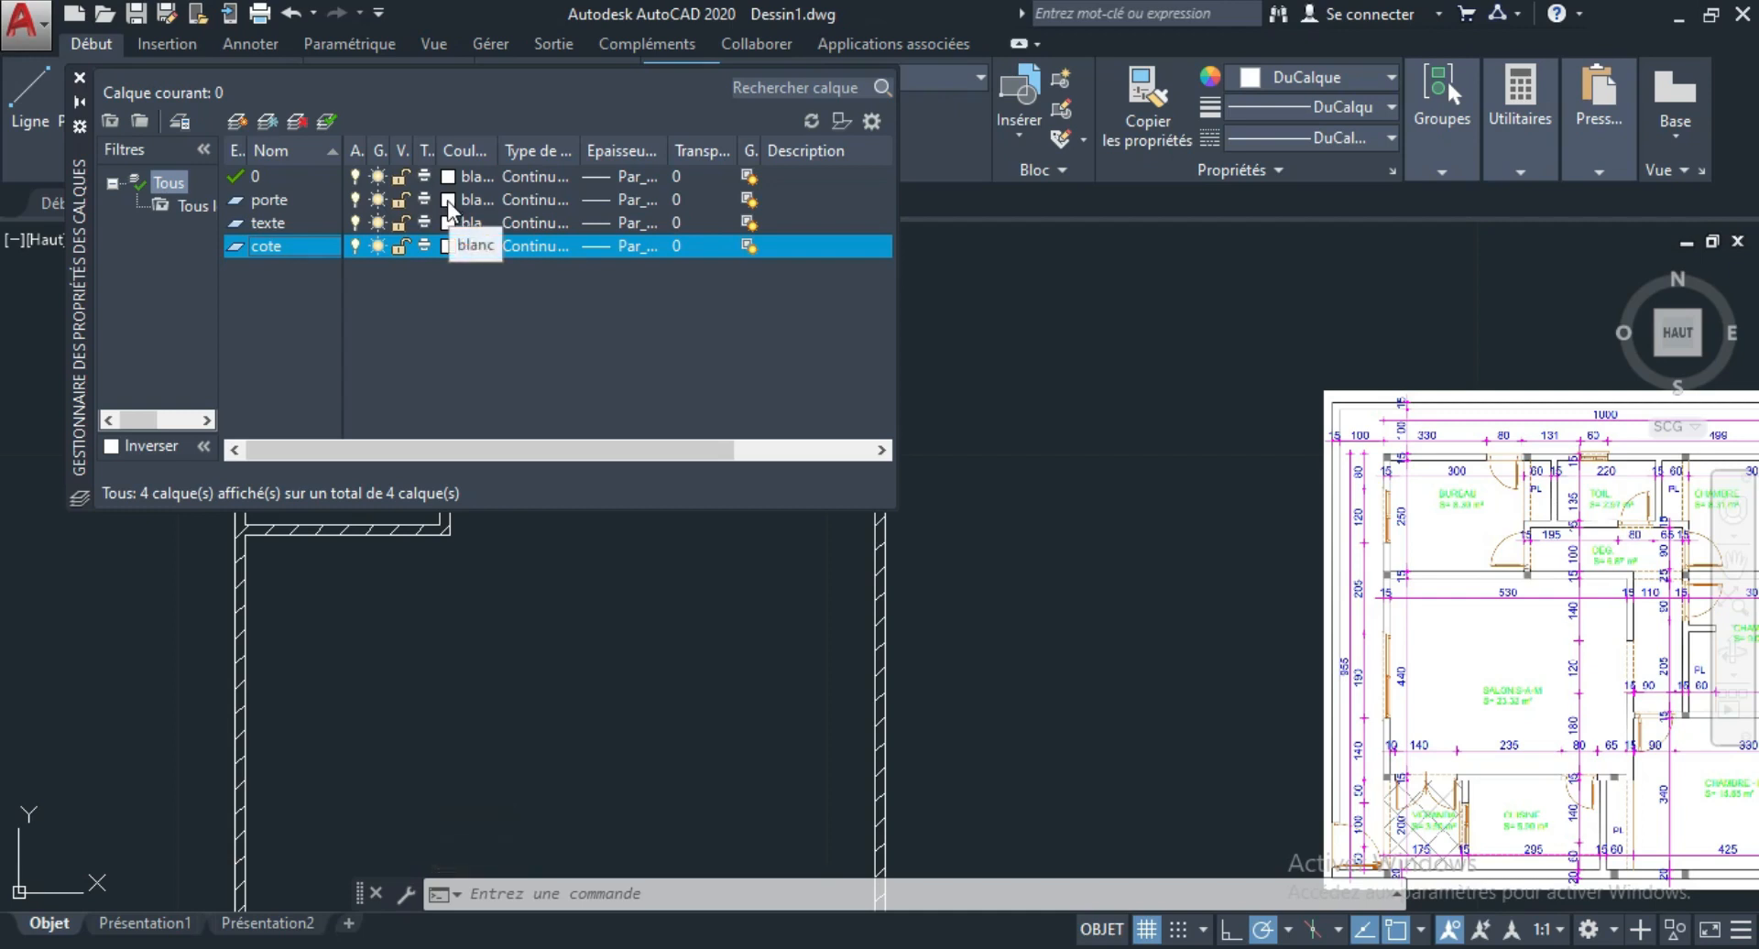
Set the colour of the porte layer to red (rouge).
left_click(448, 200)
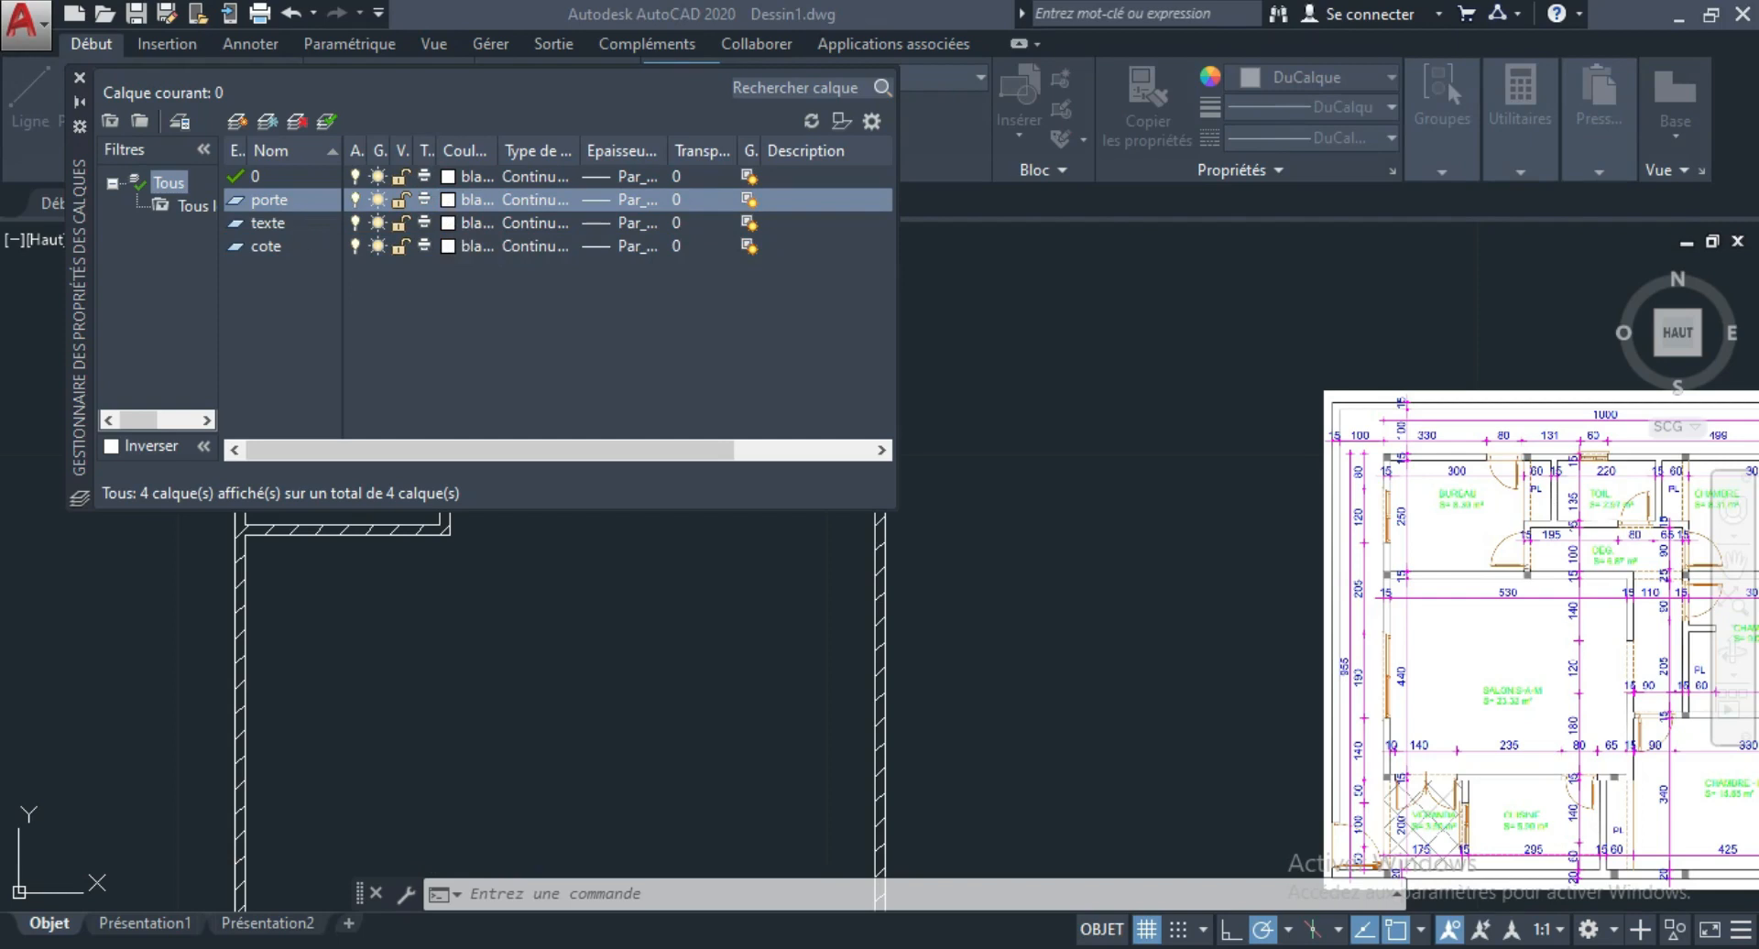
left_click_drag(1405, 110, 1273, 62)
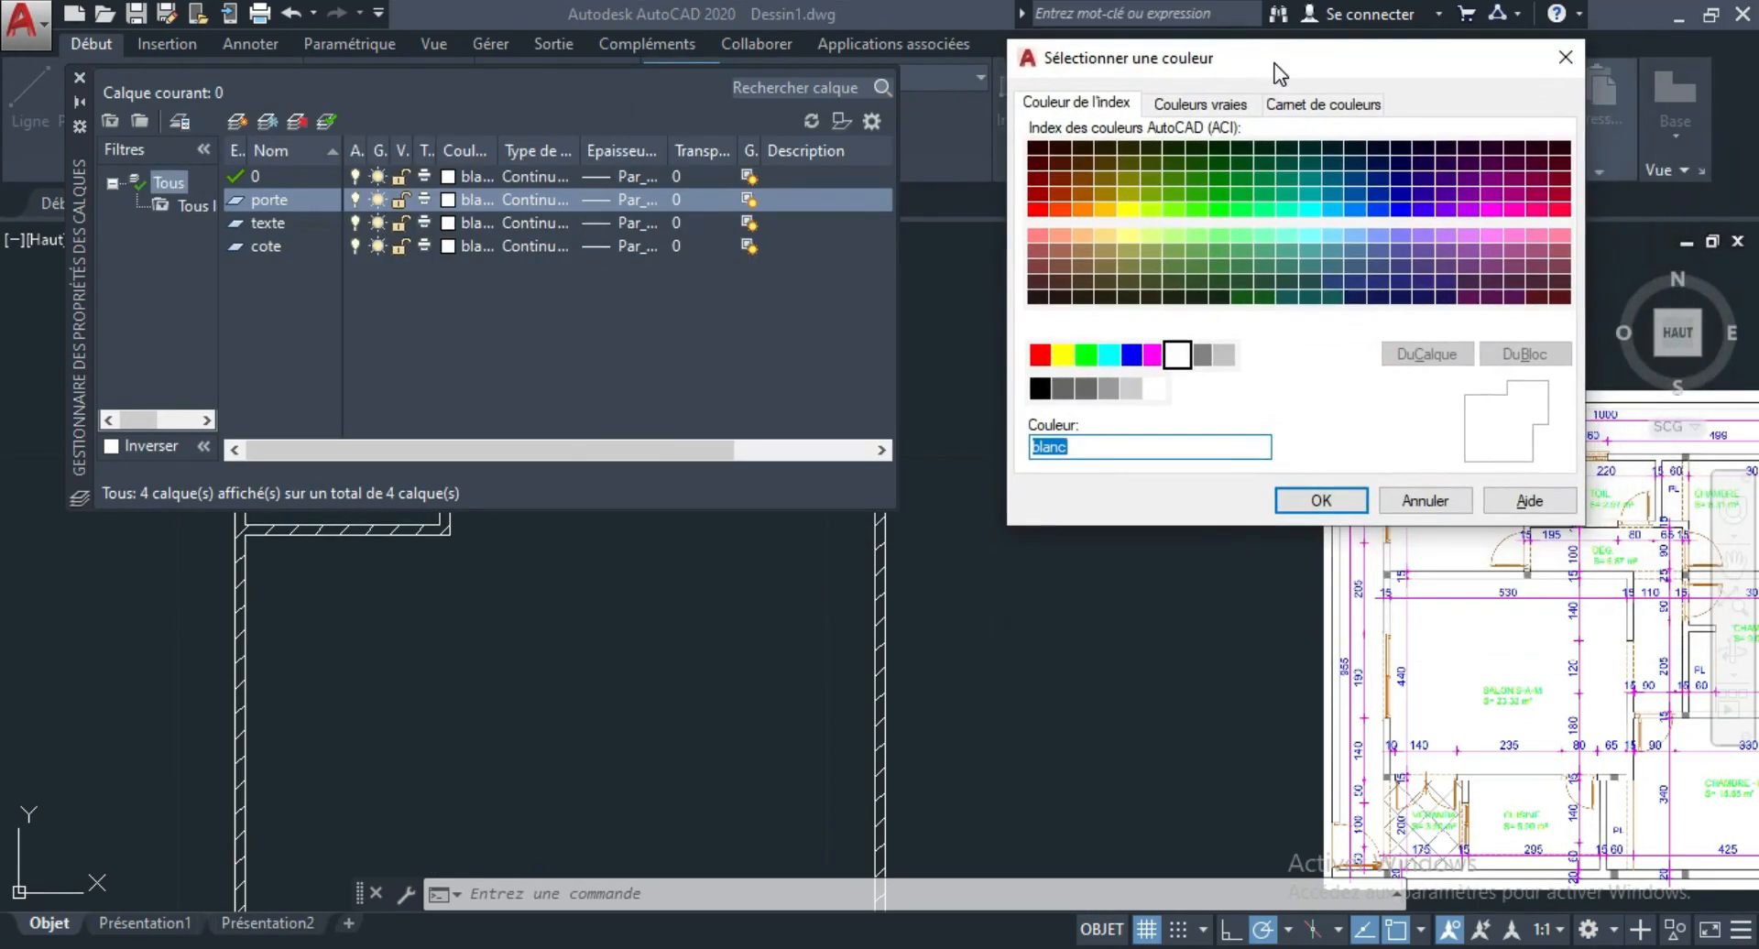
left_click(1040, 363)
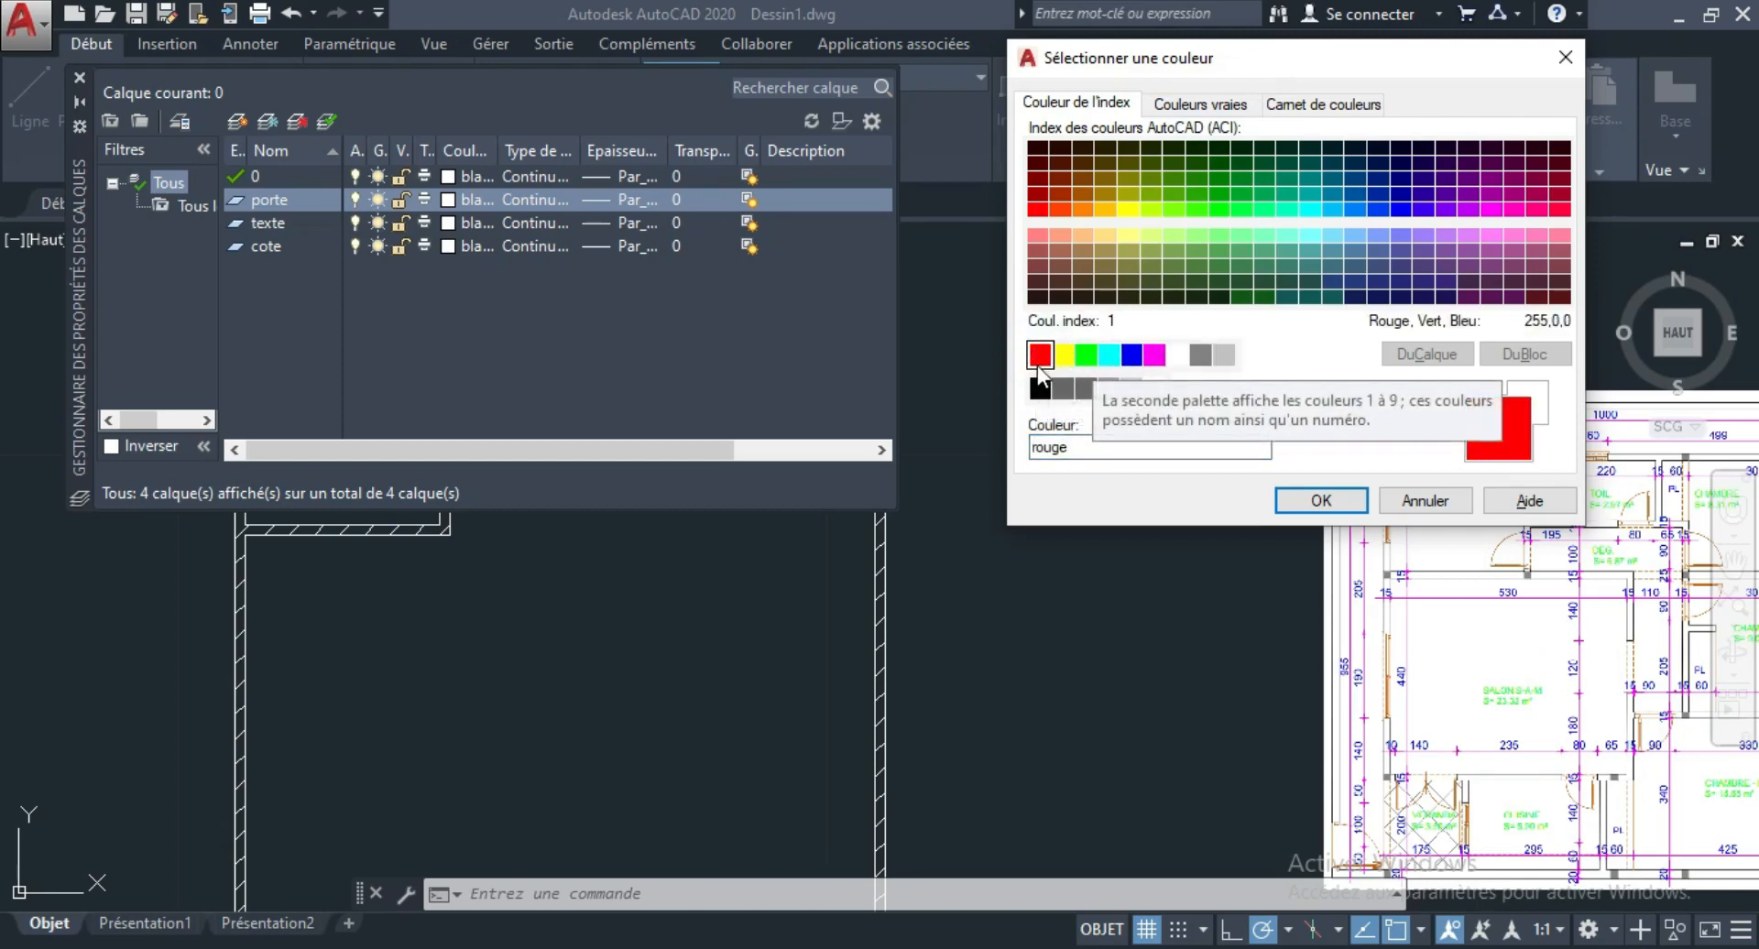
left_click(1321, 500)
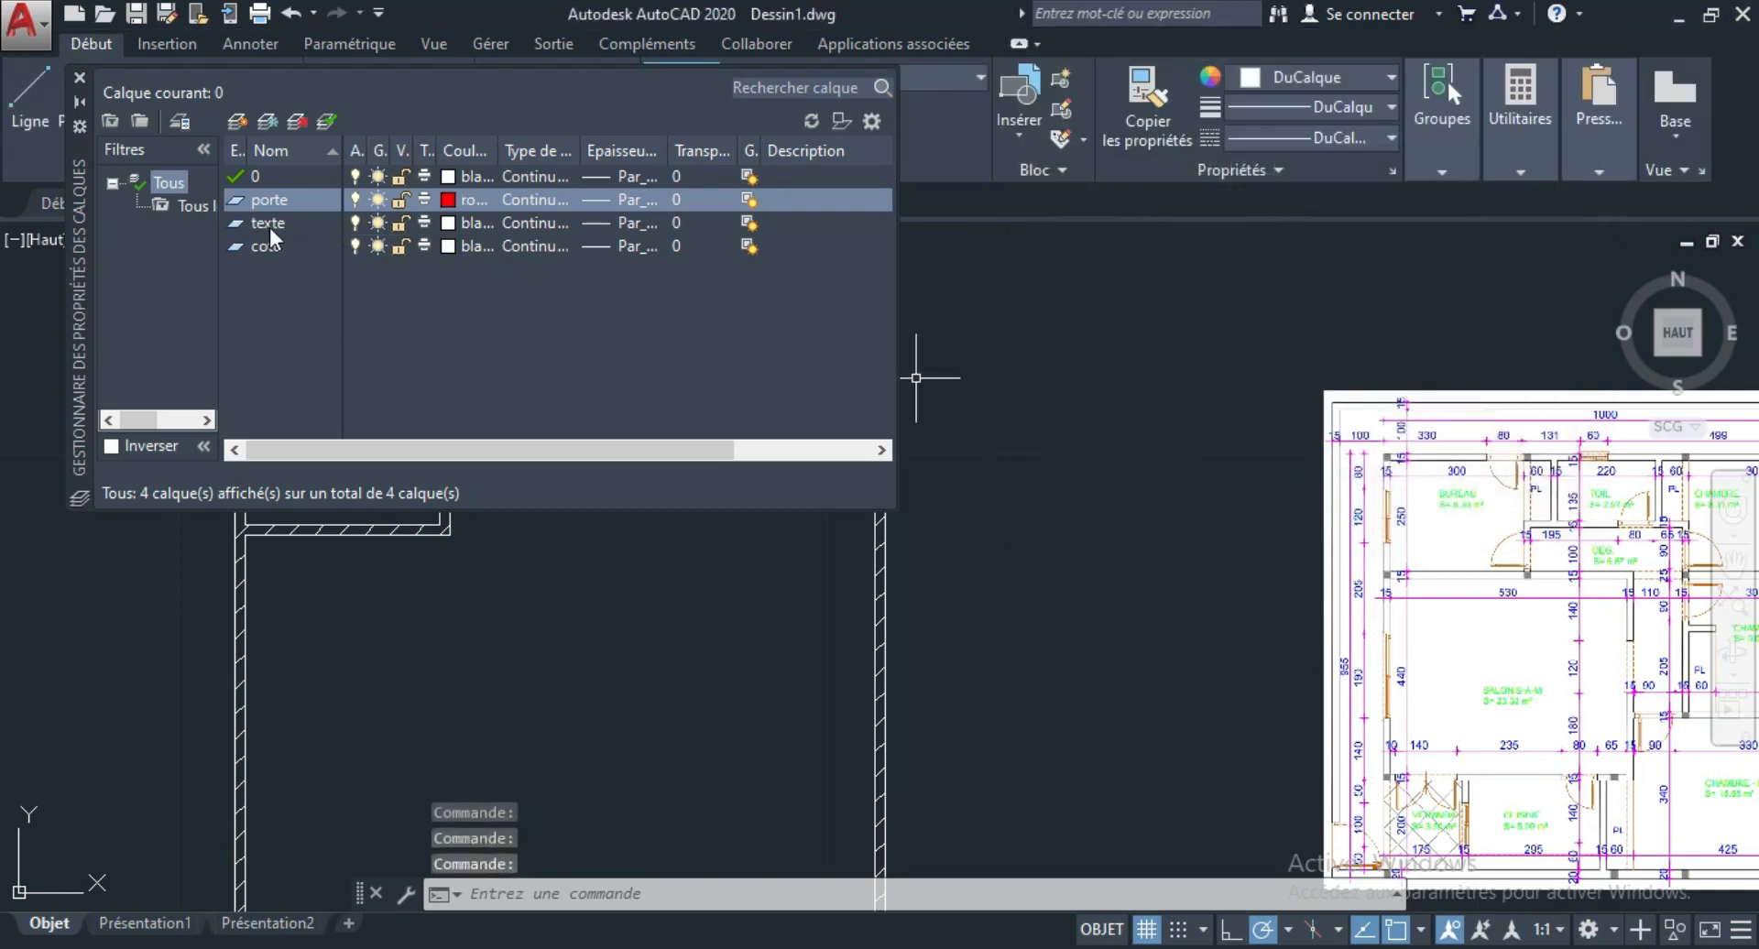
Set the colour of the texte layer to magenta.
left_click(447, 224)
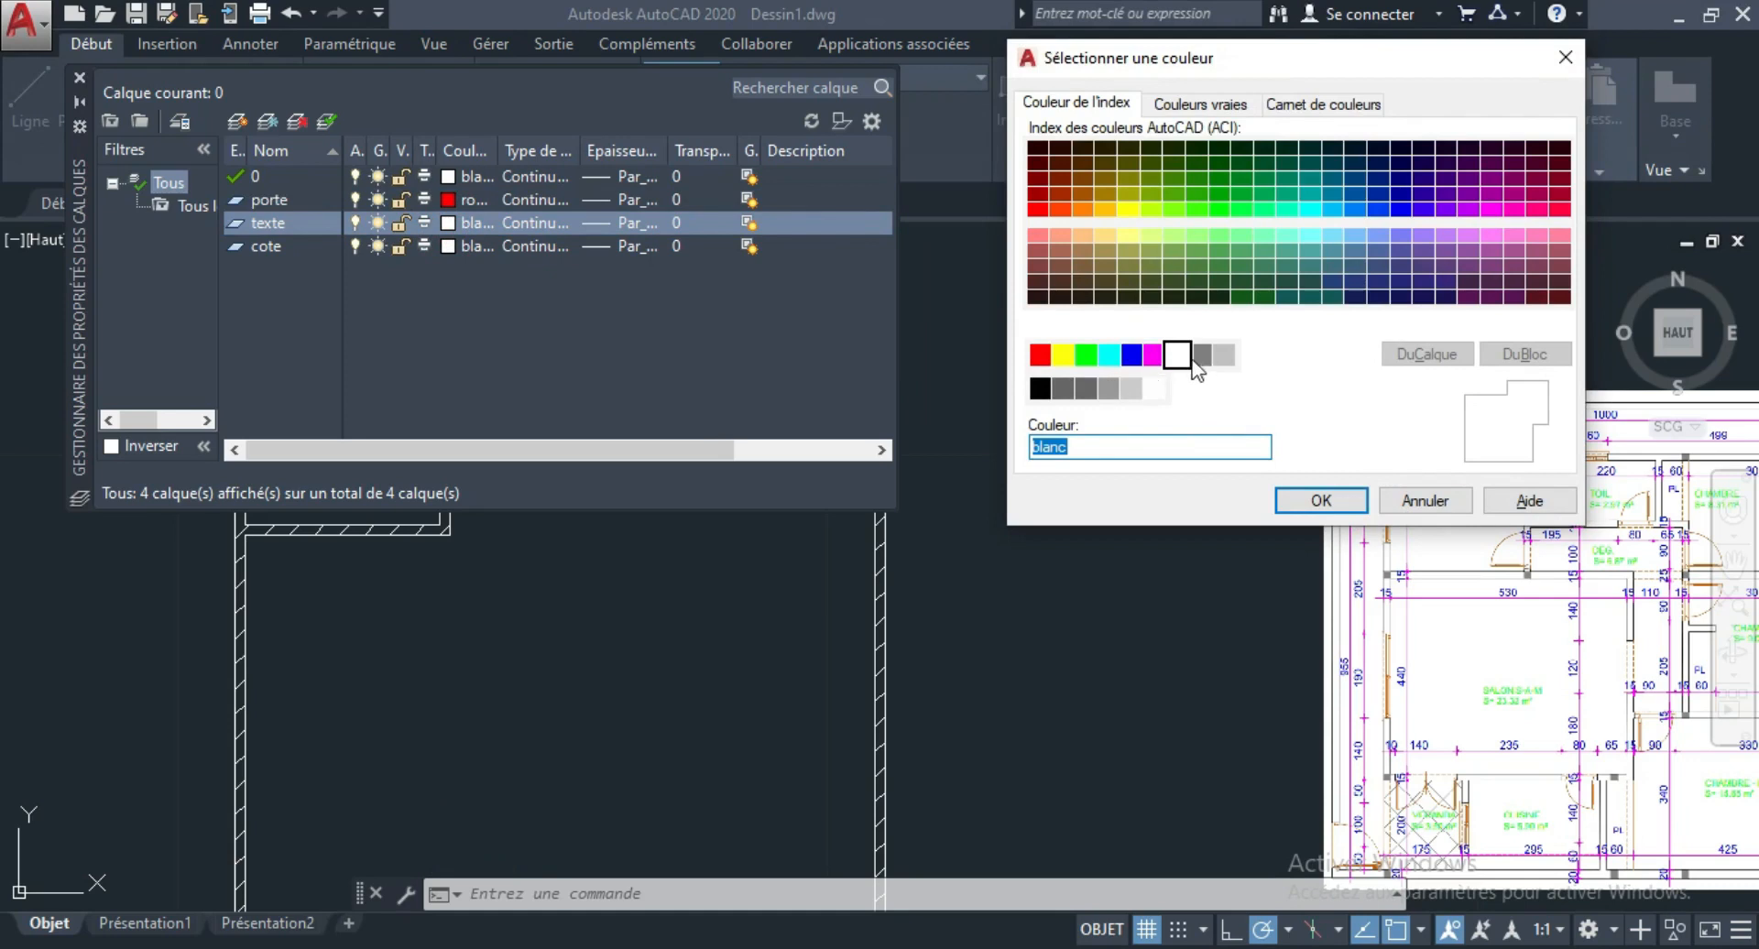
left_click(1155, 360)
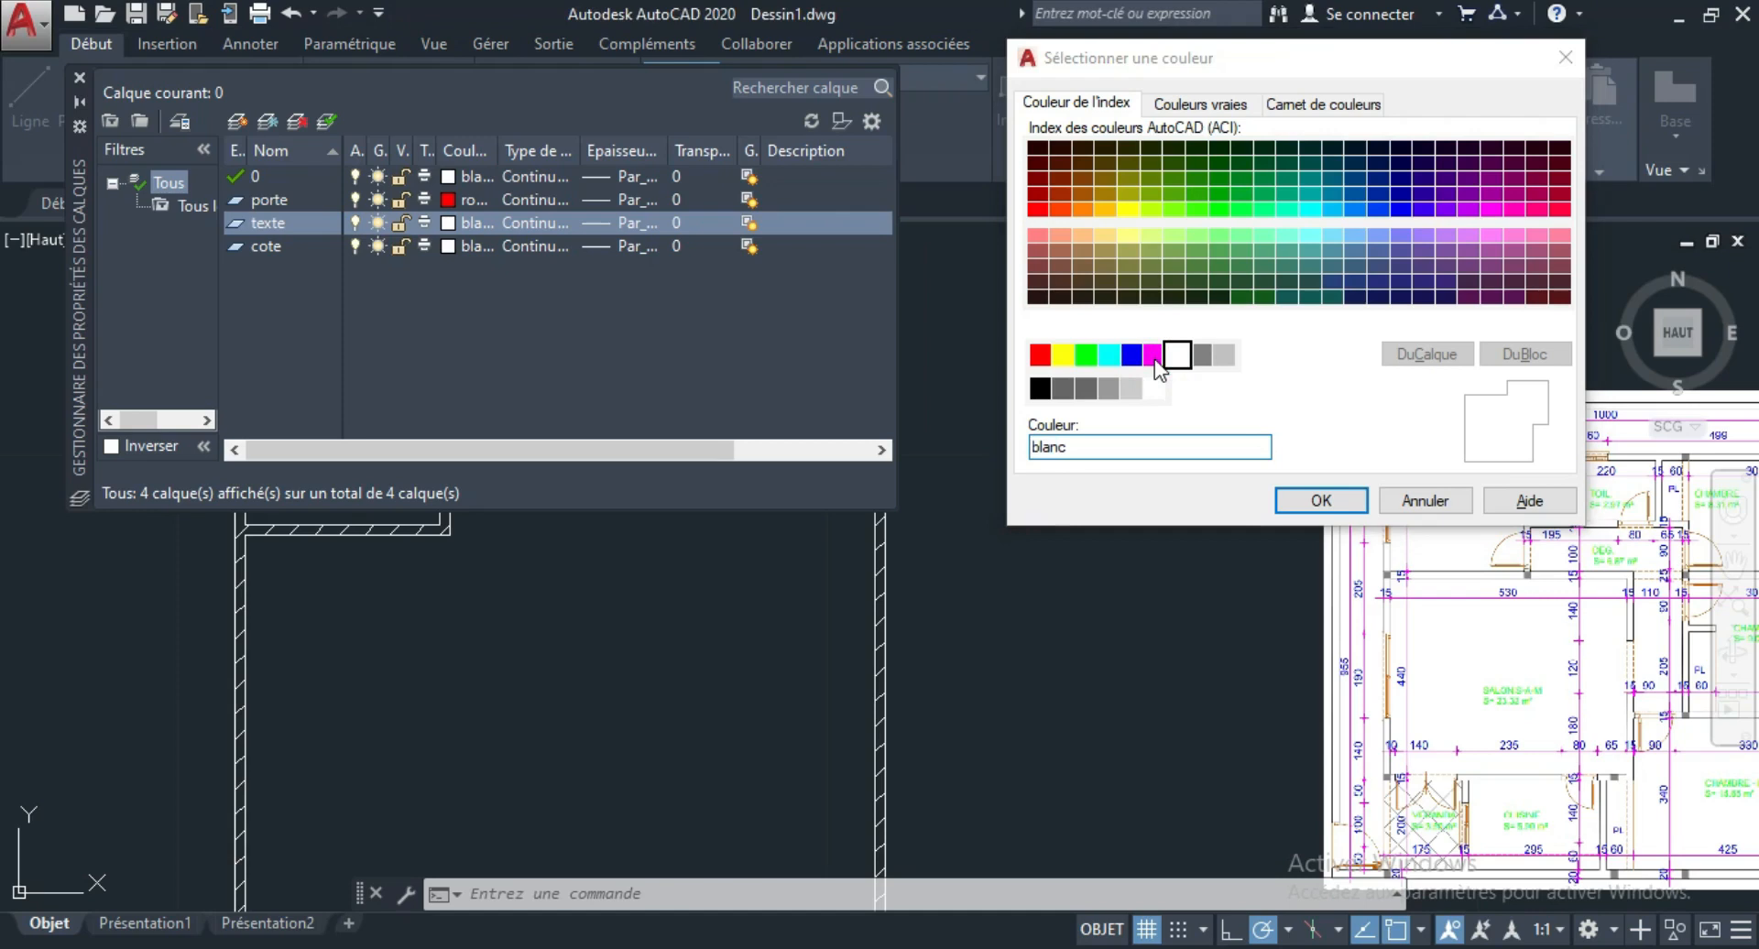
left_click(1154, 357)
left_click(1323, 501)
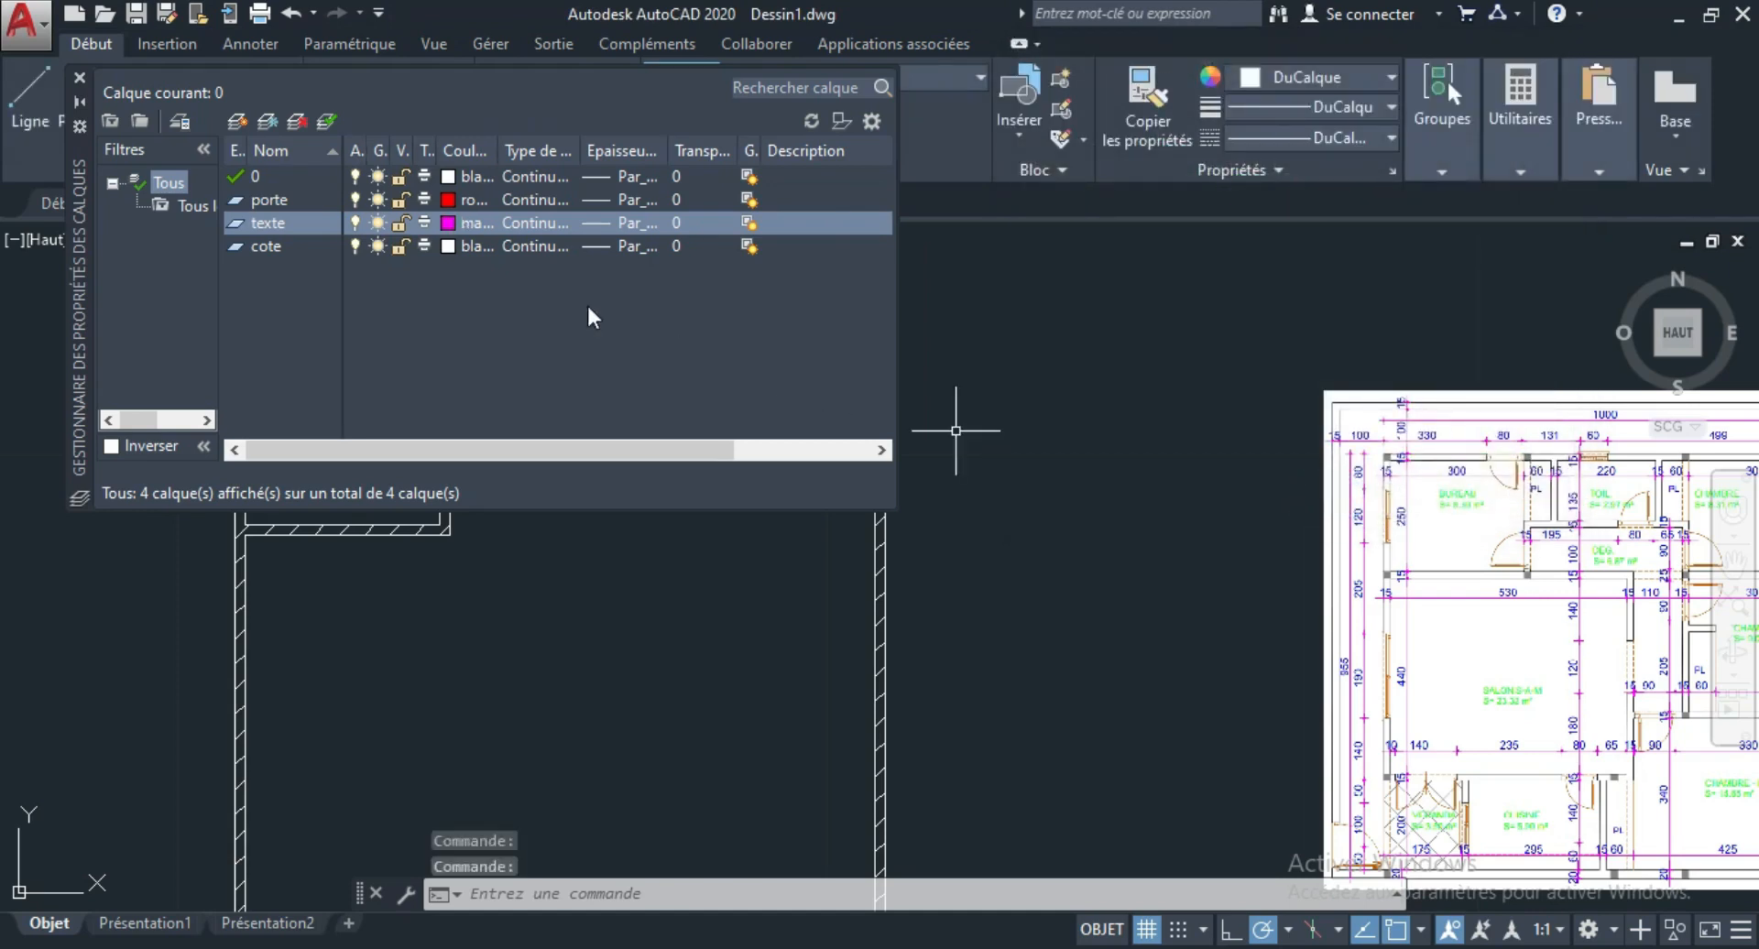
Set the colour of the cote layer to blue (bleu) and close the layer properties manager.
left_click(449, 247)
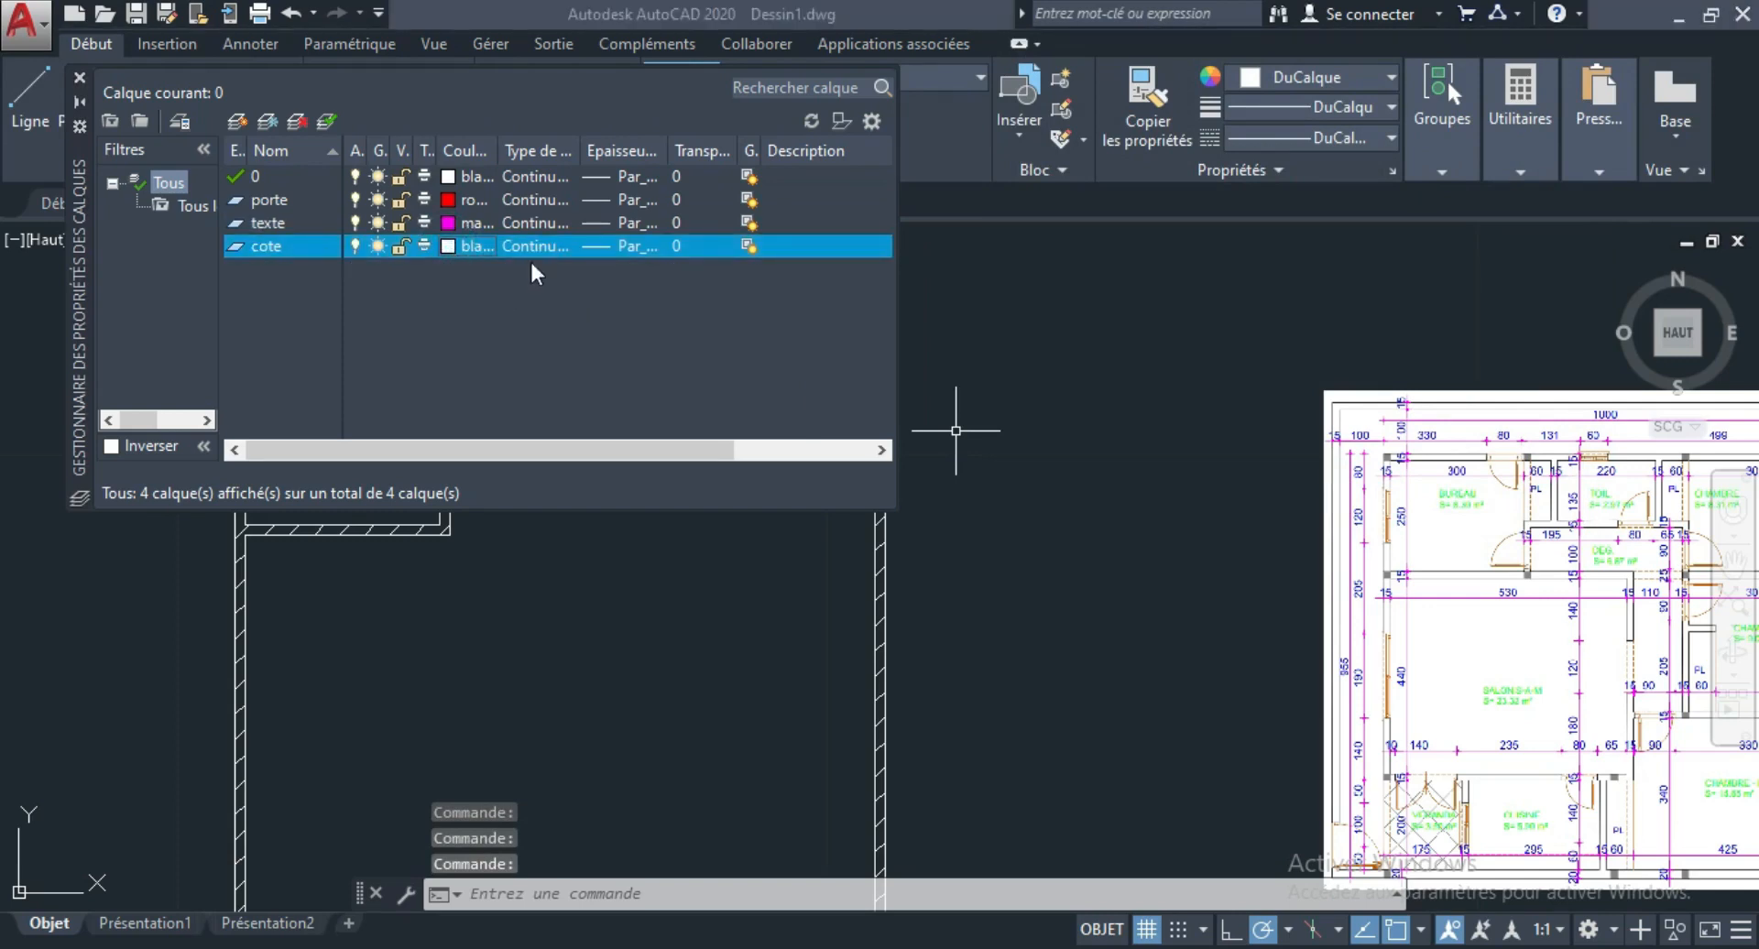
left_click(491, 248)
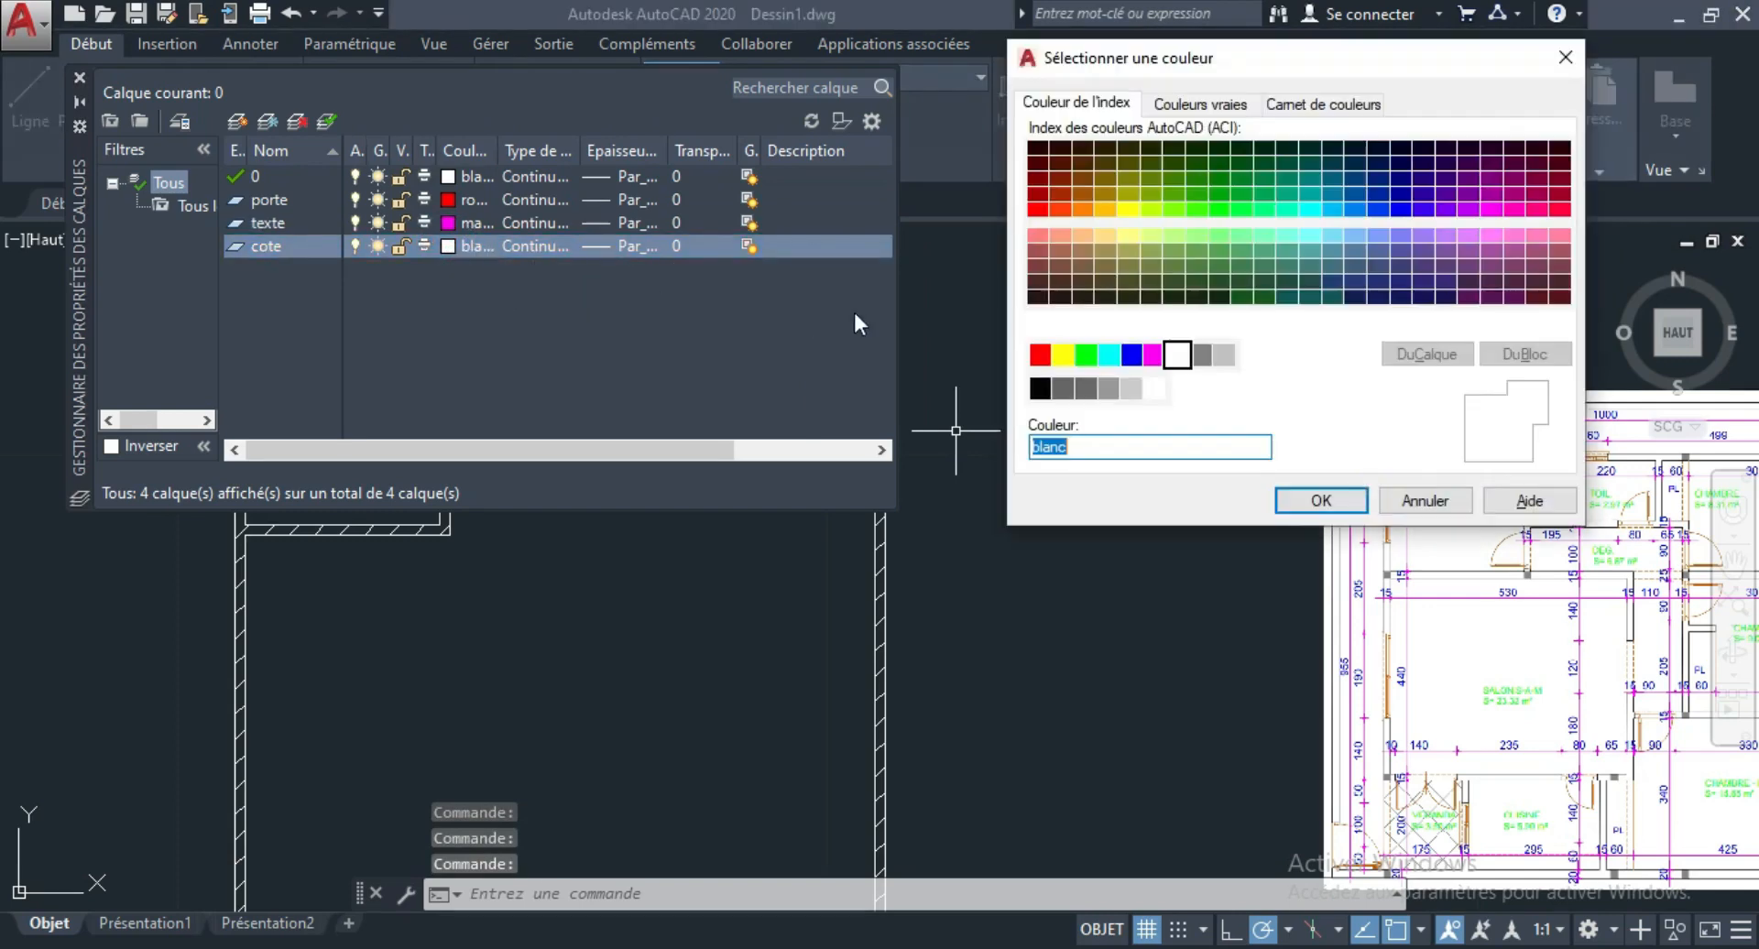
left_click(1133, 358)
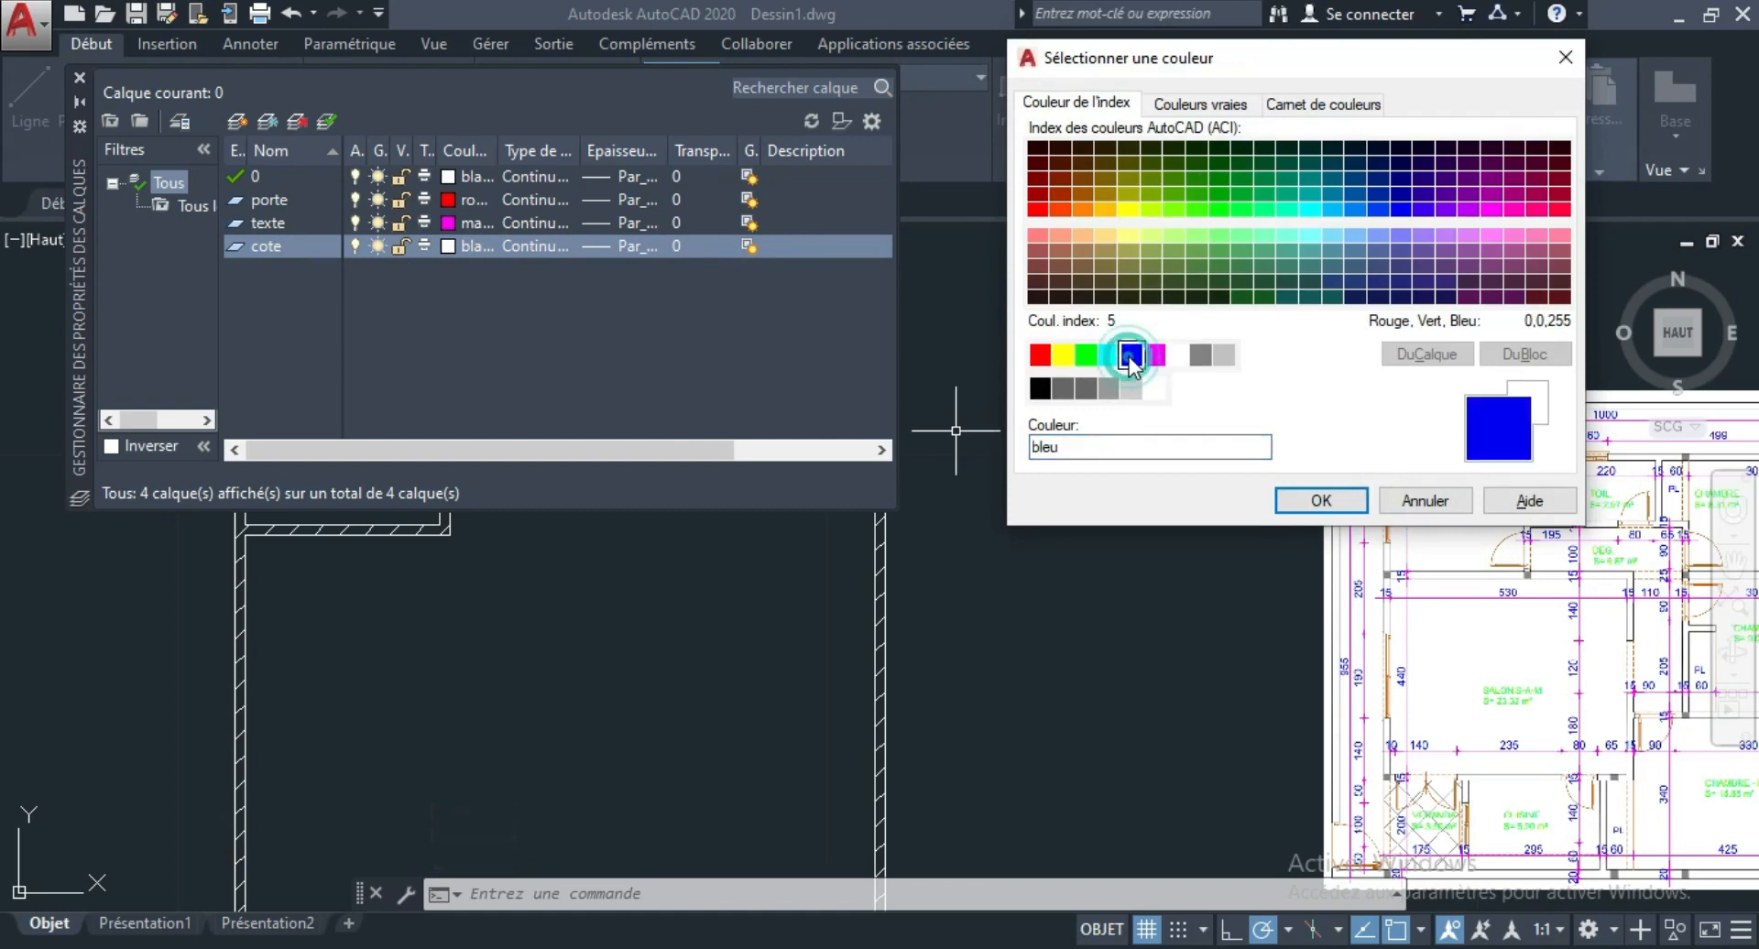
left_click(1319, 501)
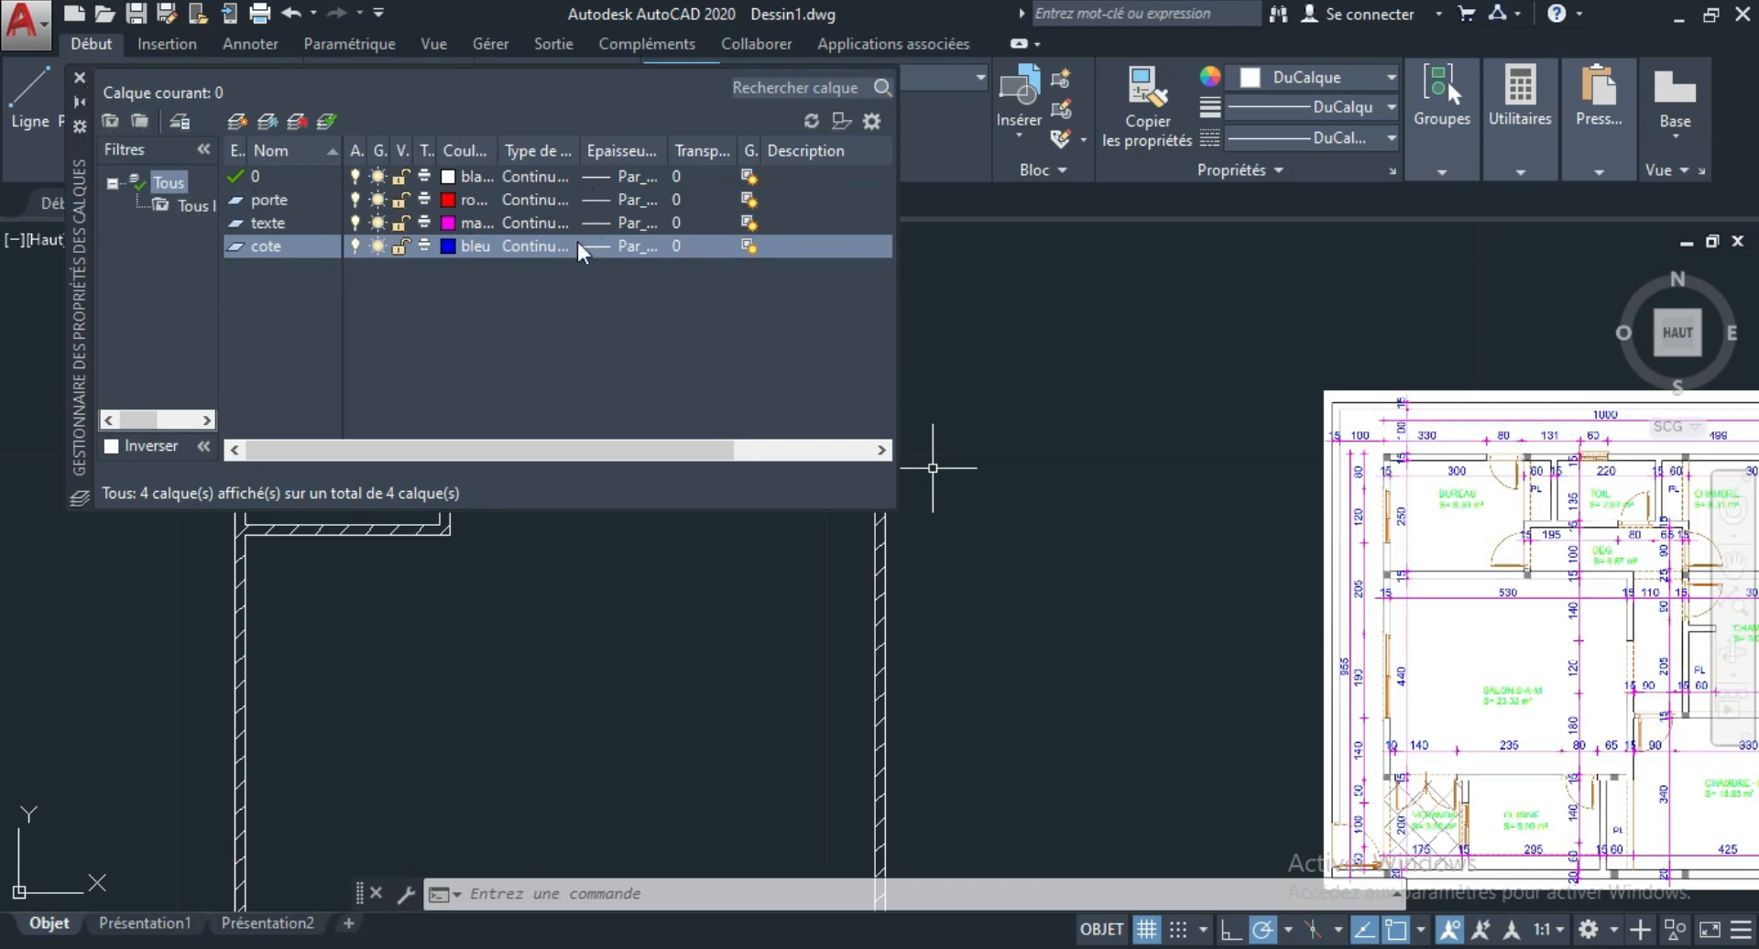
left_click(80, 78)
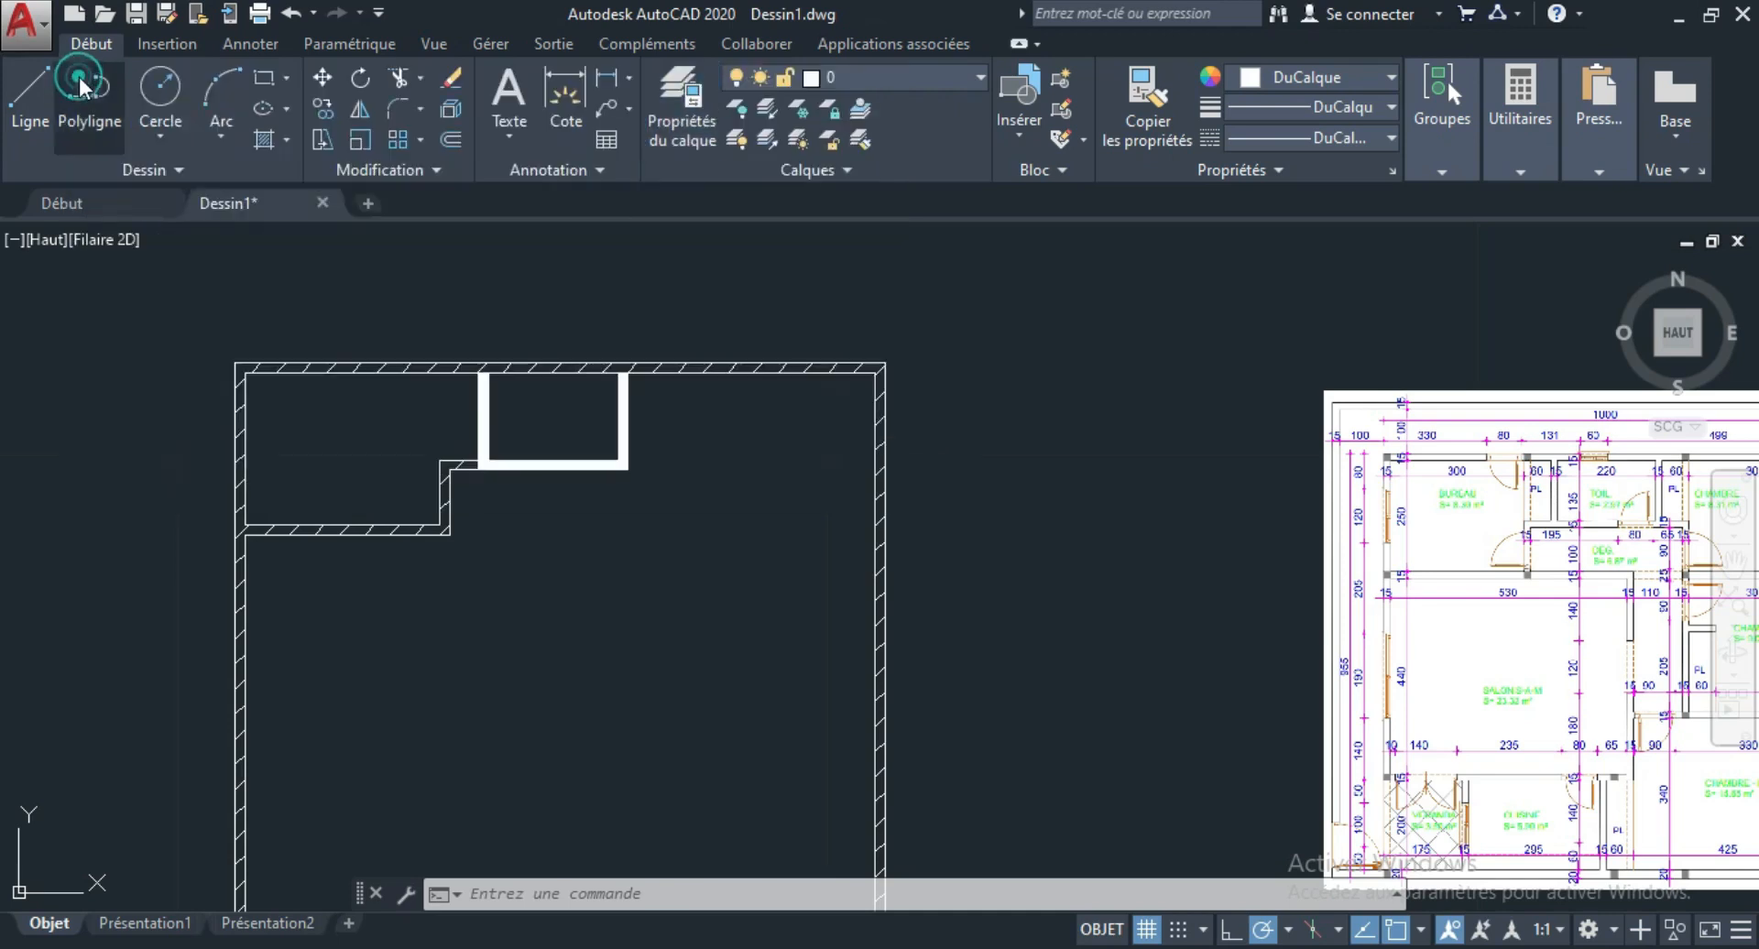
Make porte the current layer and draw a rectangle 0.8 long and 0.15 wide in the empty area beside the white-walled room.
left_click(975, 79)
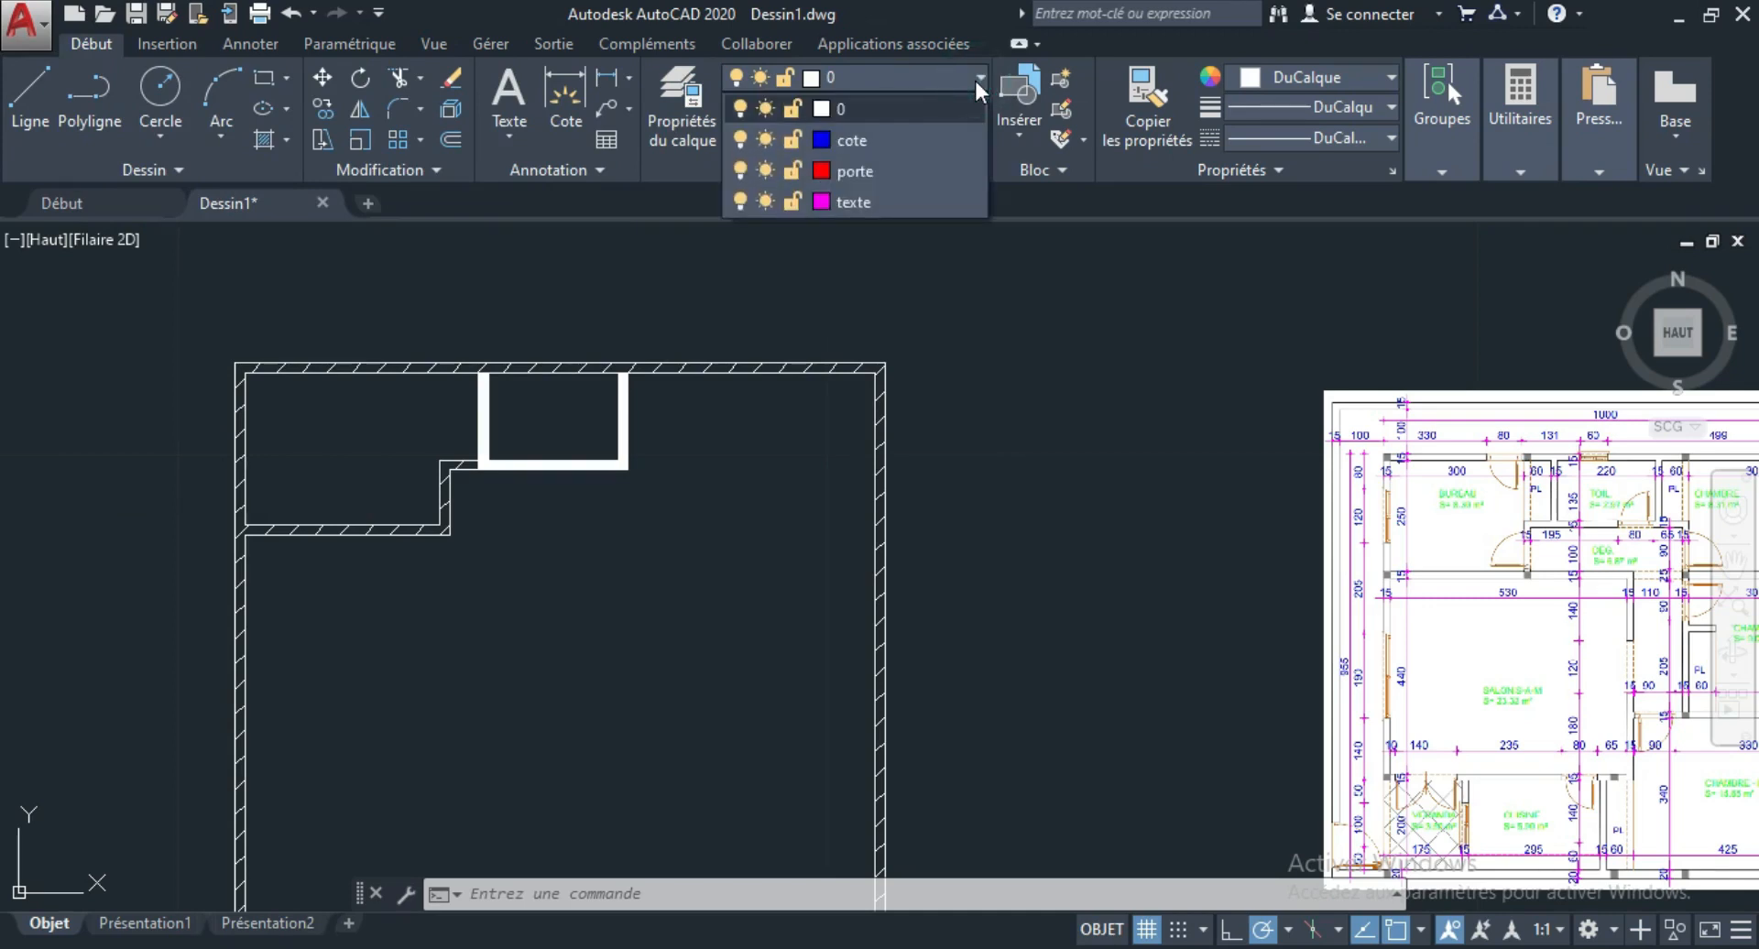
left_click(881, 172)
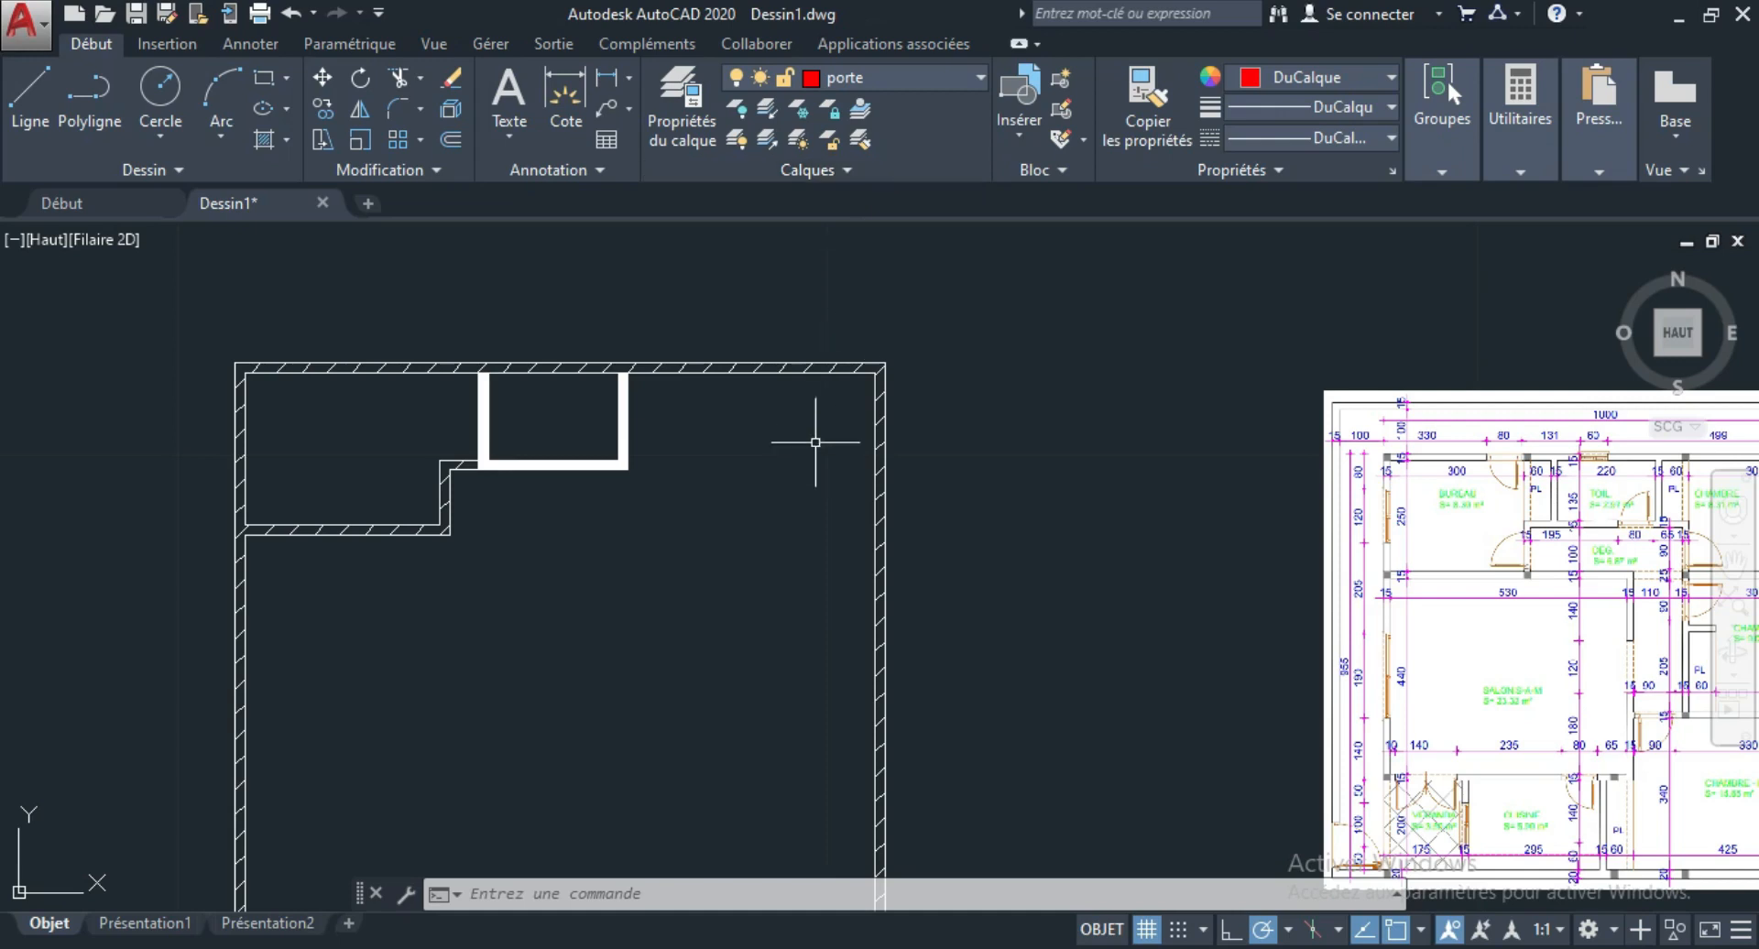
scroll(797, 424, "up", 2)
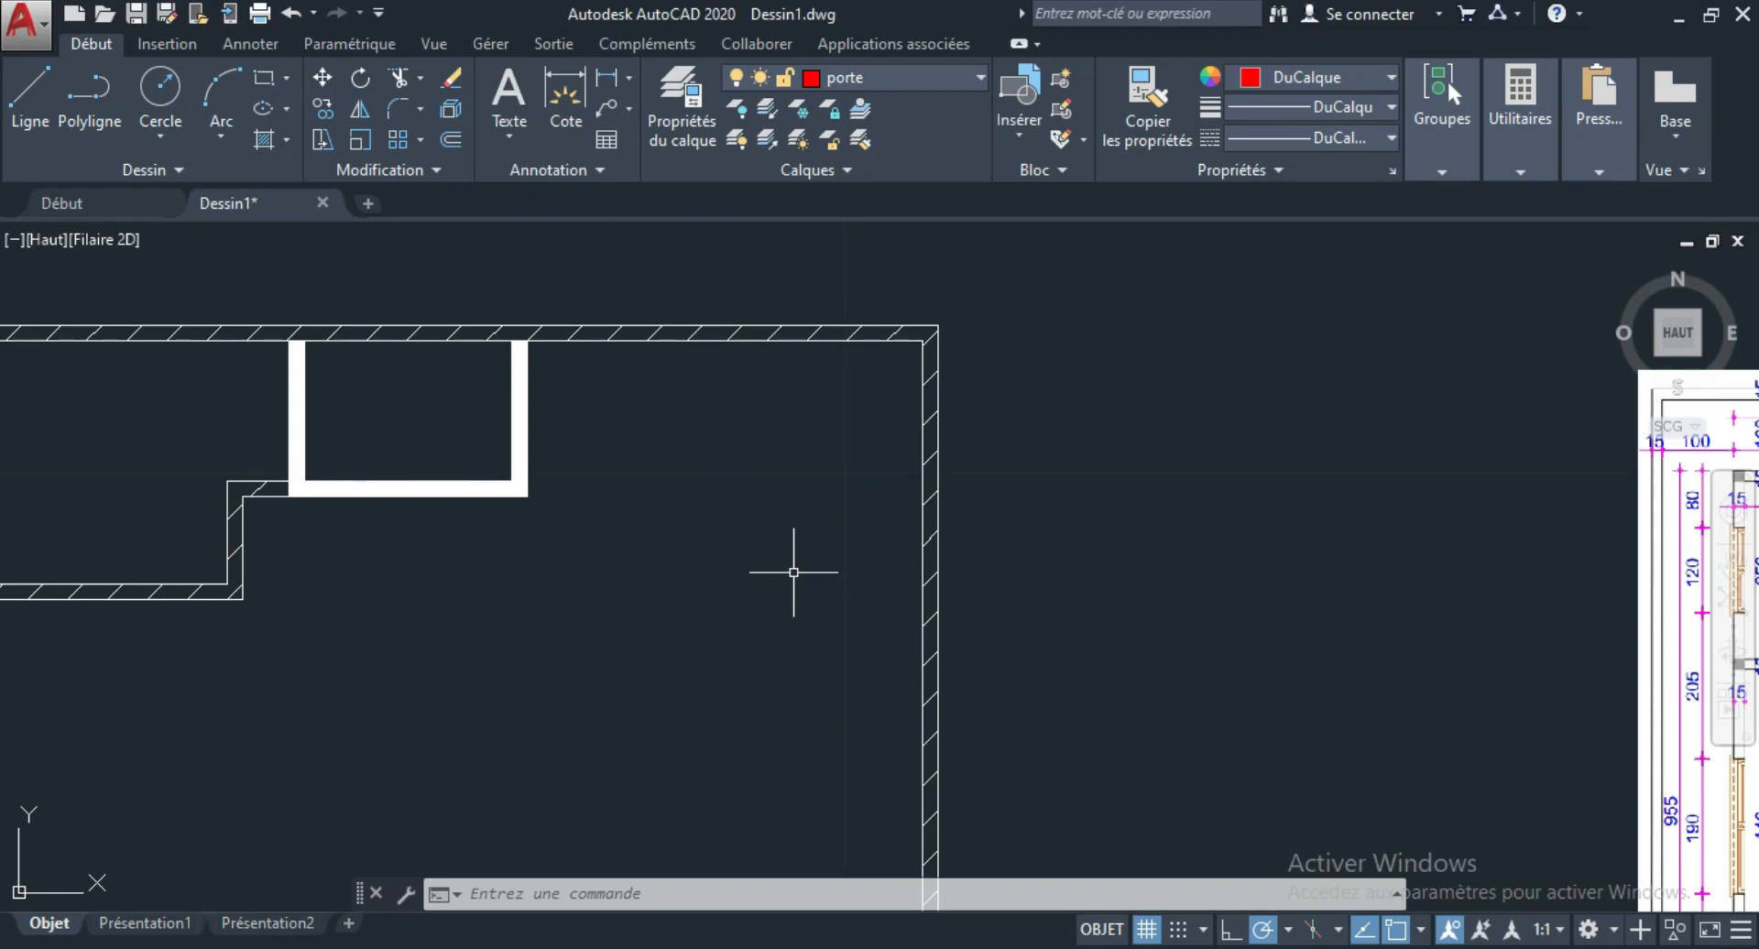
type("recta")
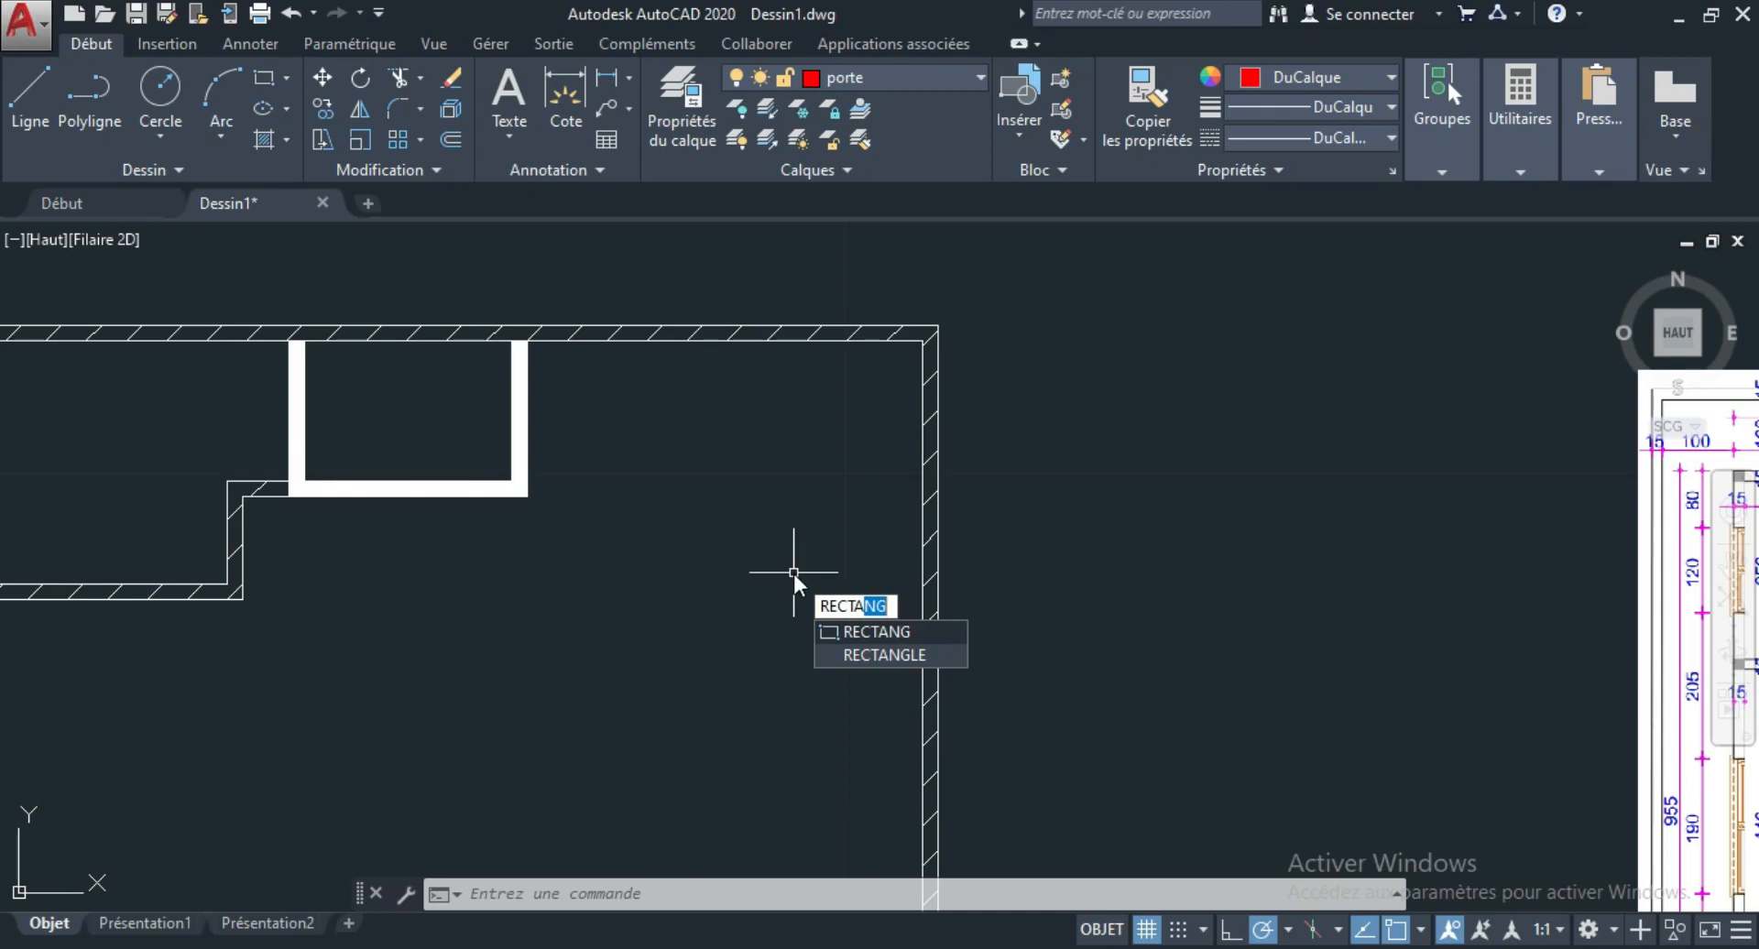
key("Return")
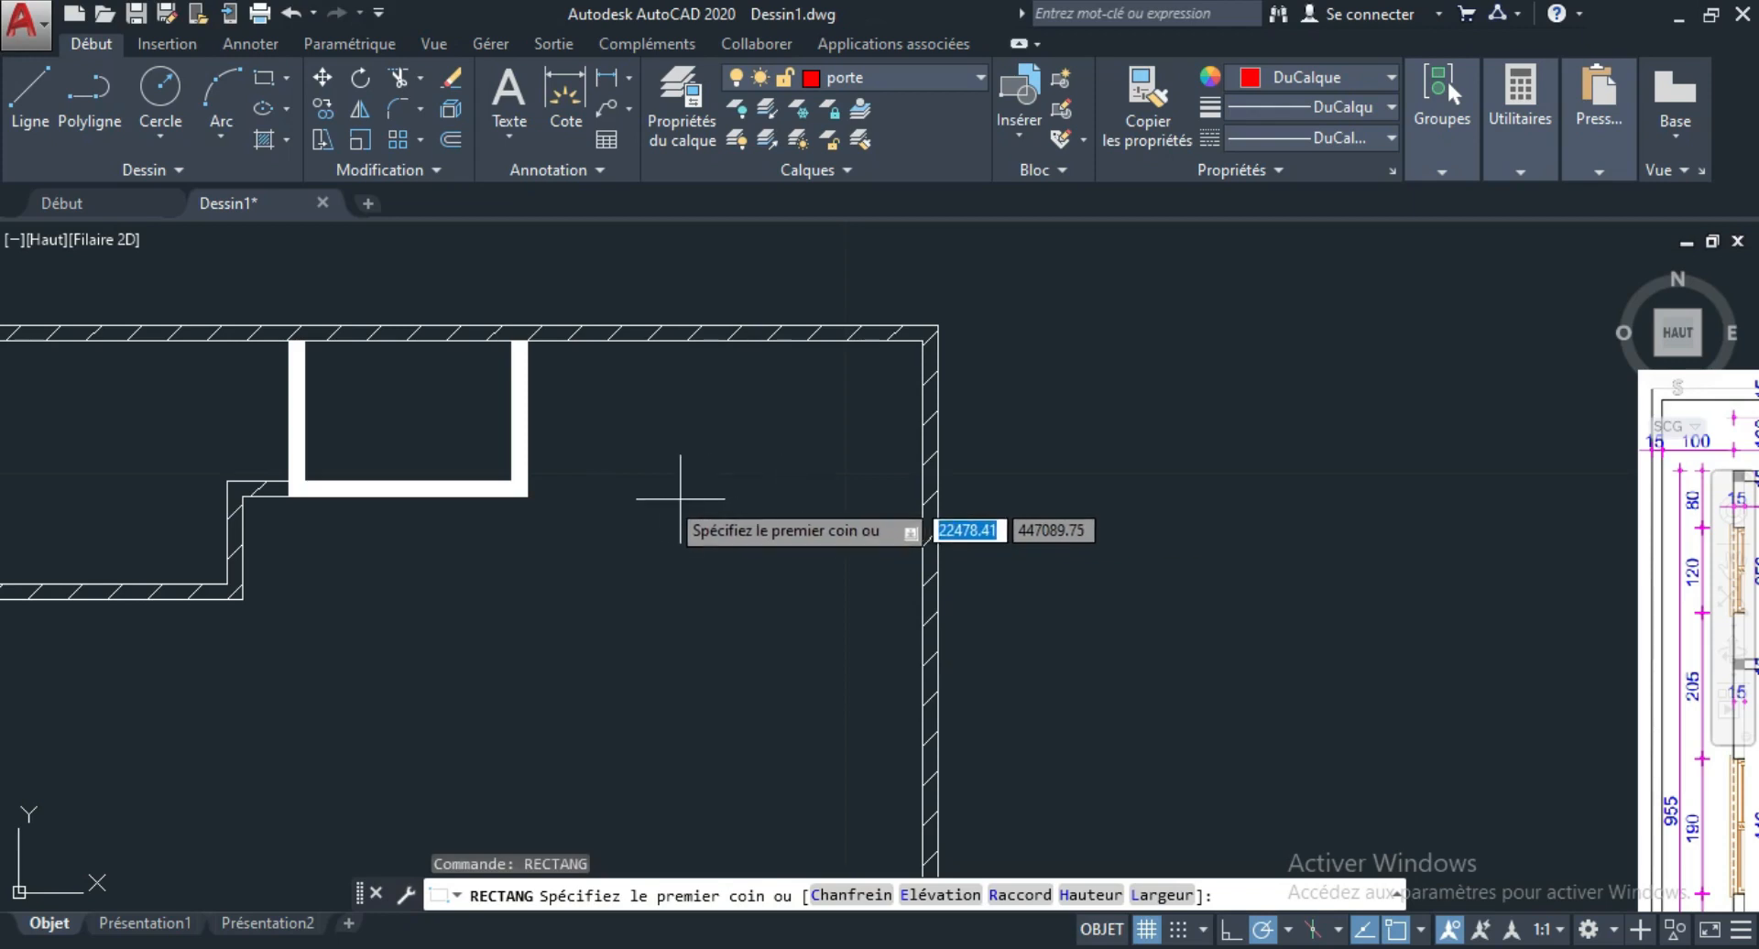
left_click(604, 492)
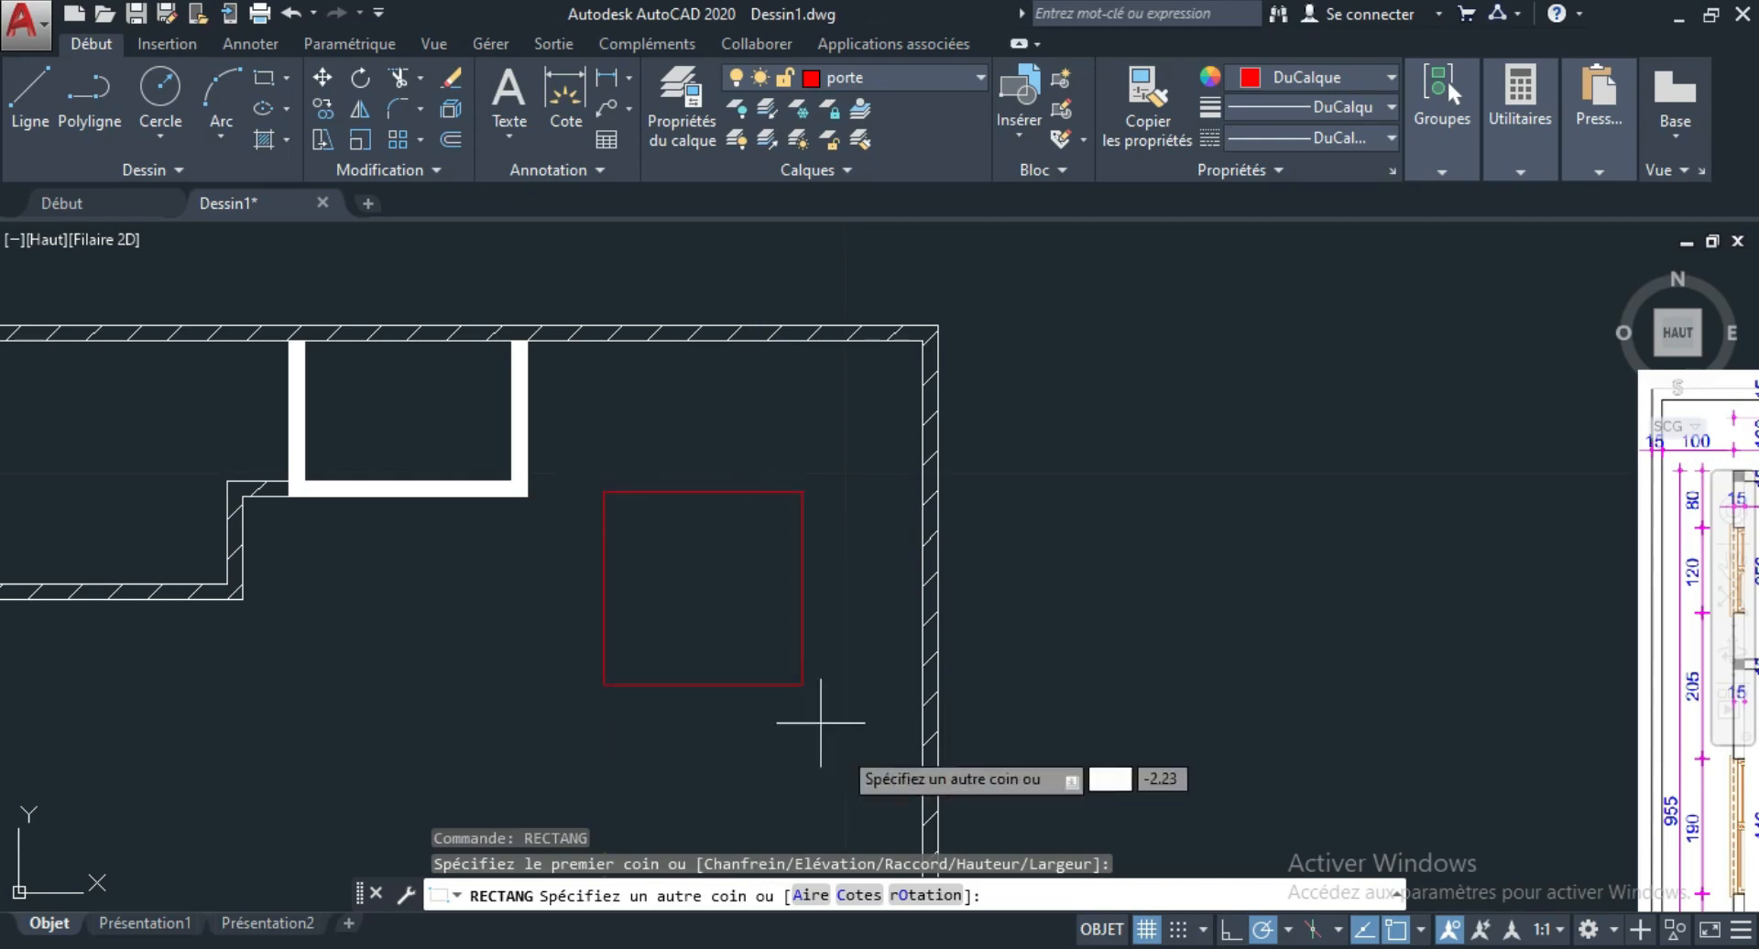
left_click(858, 895)
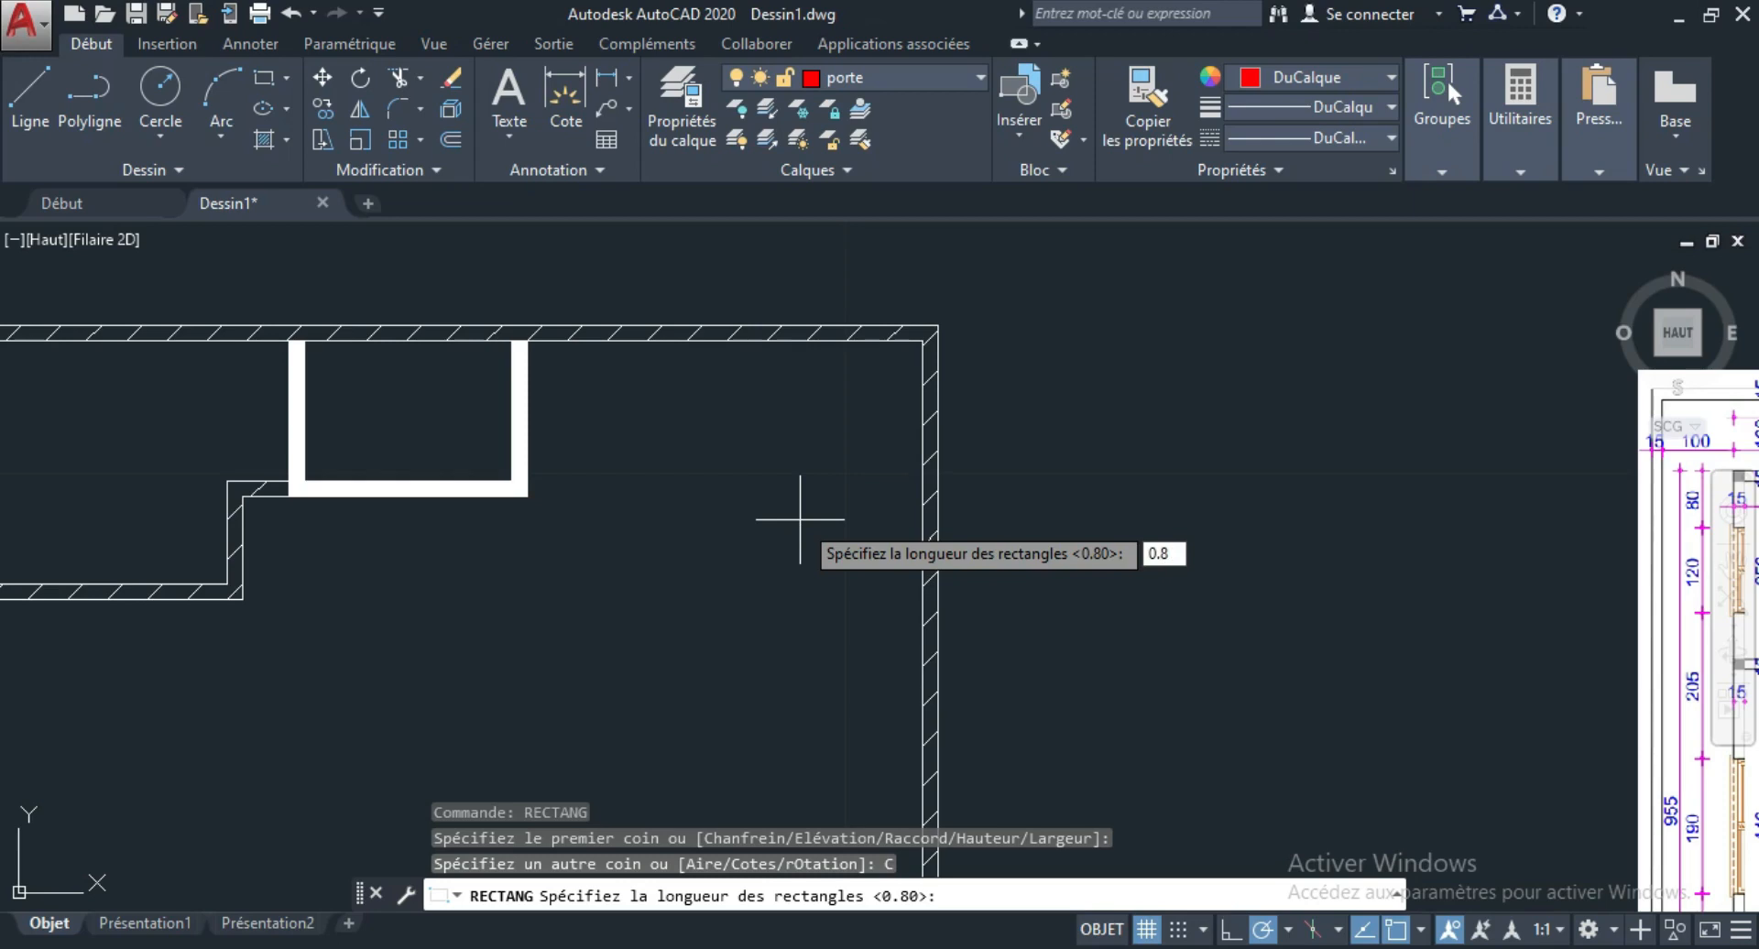
key("Return")
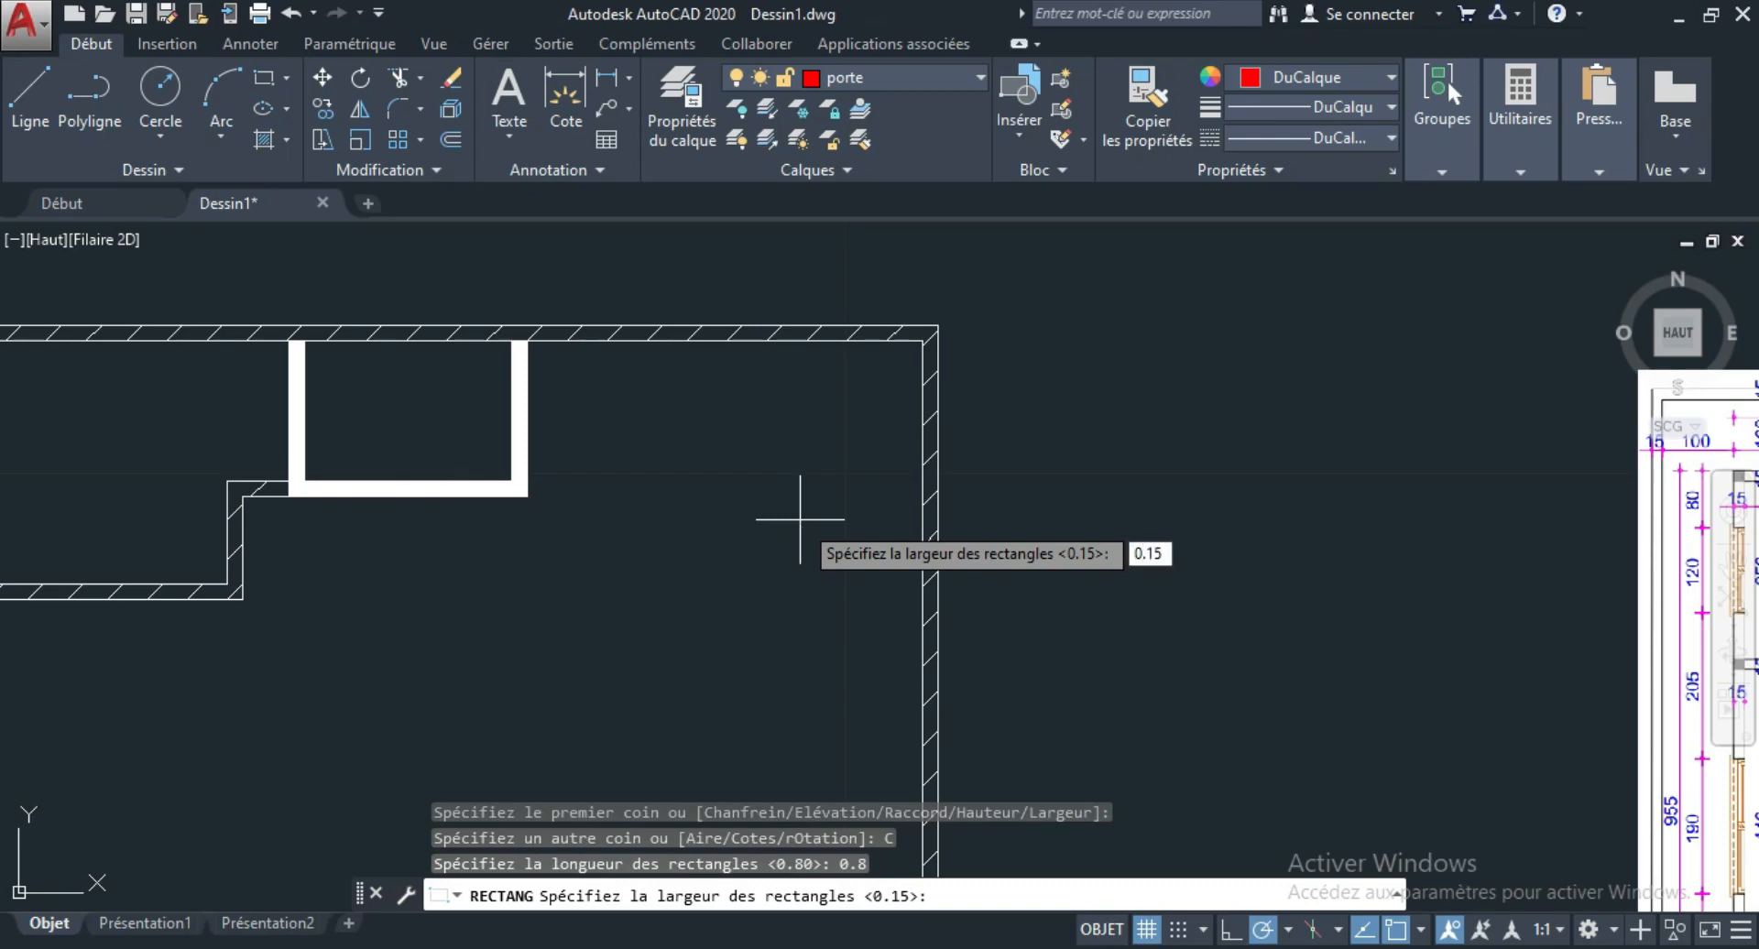
key("Return")
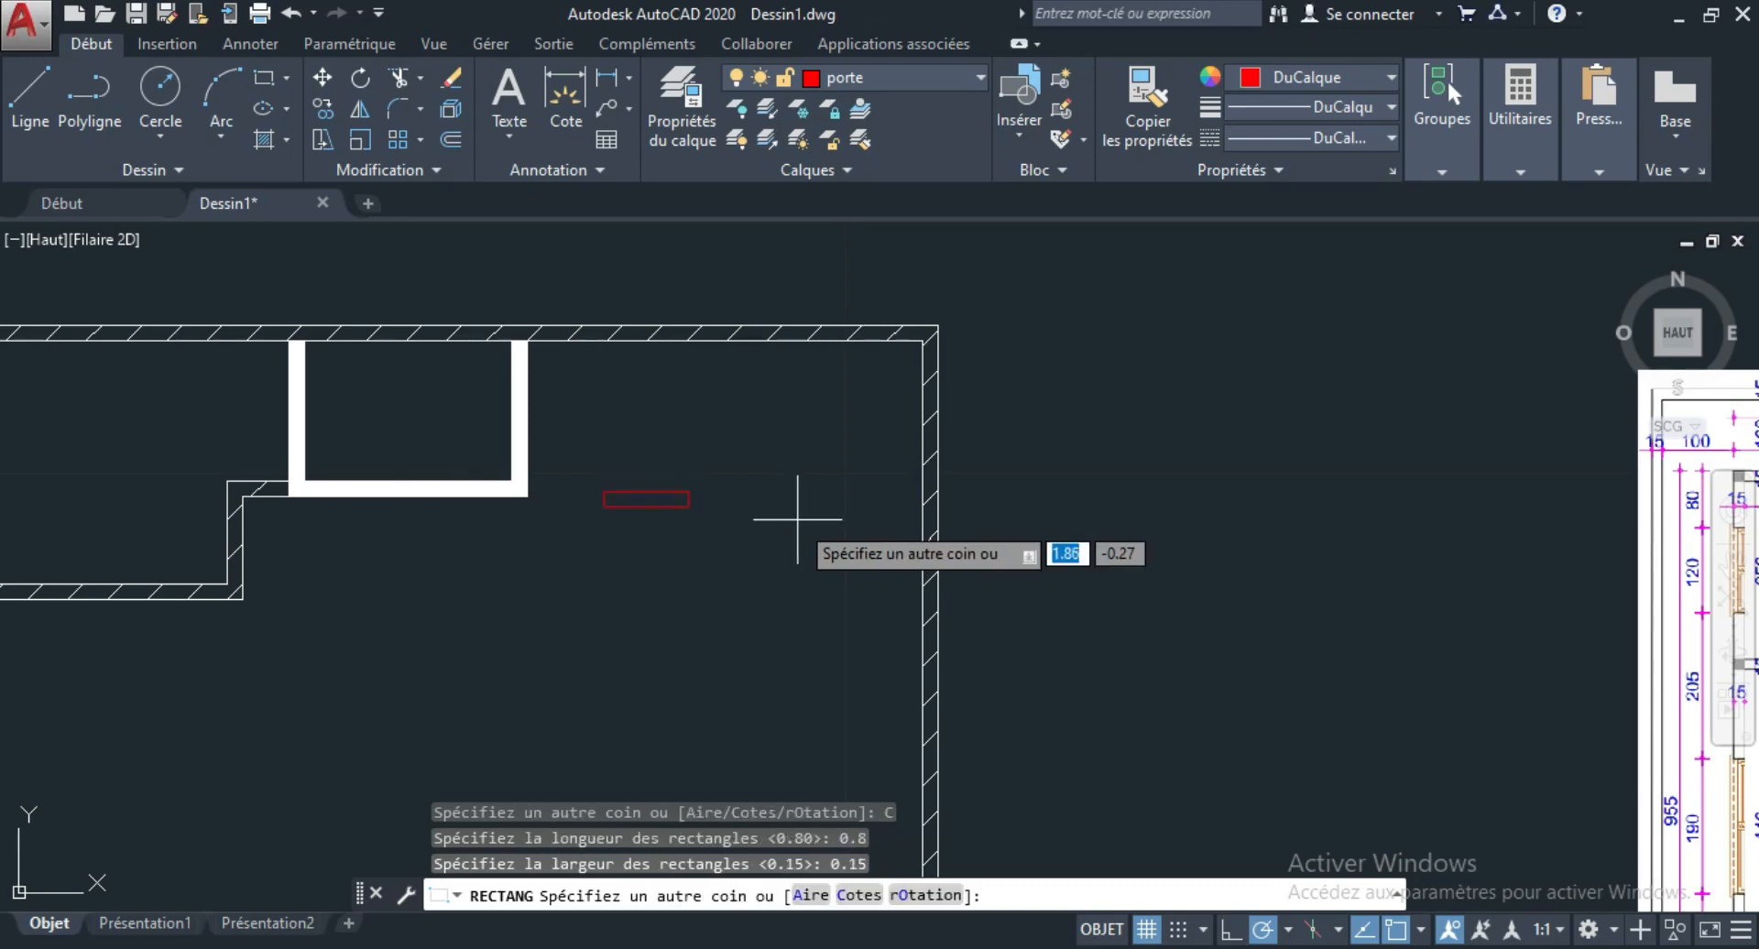
left_click(688, 523)
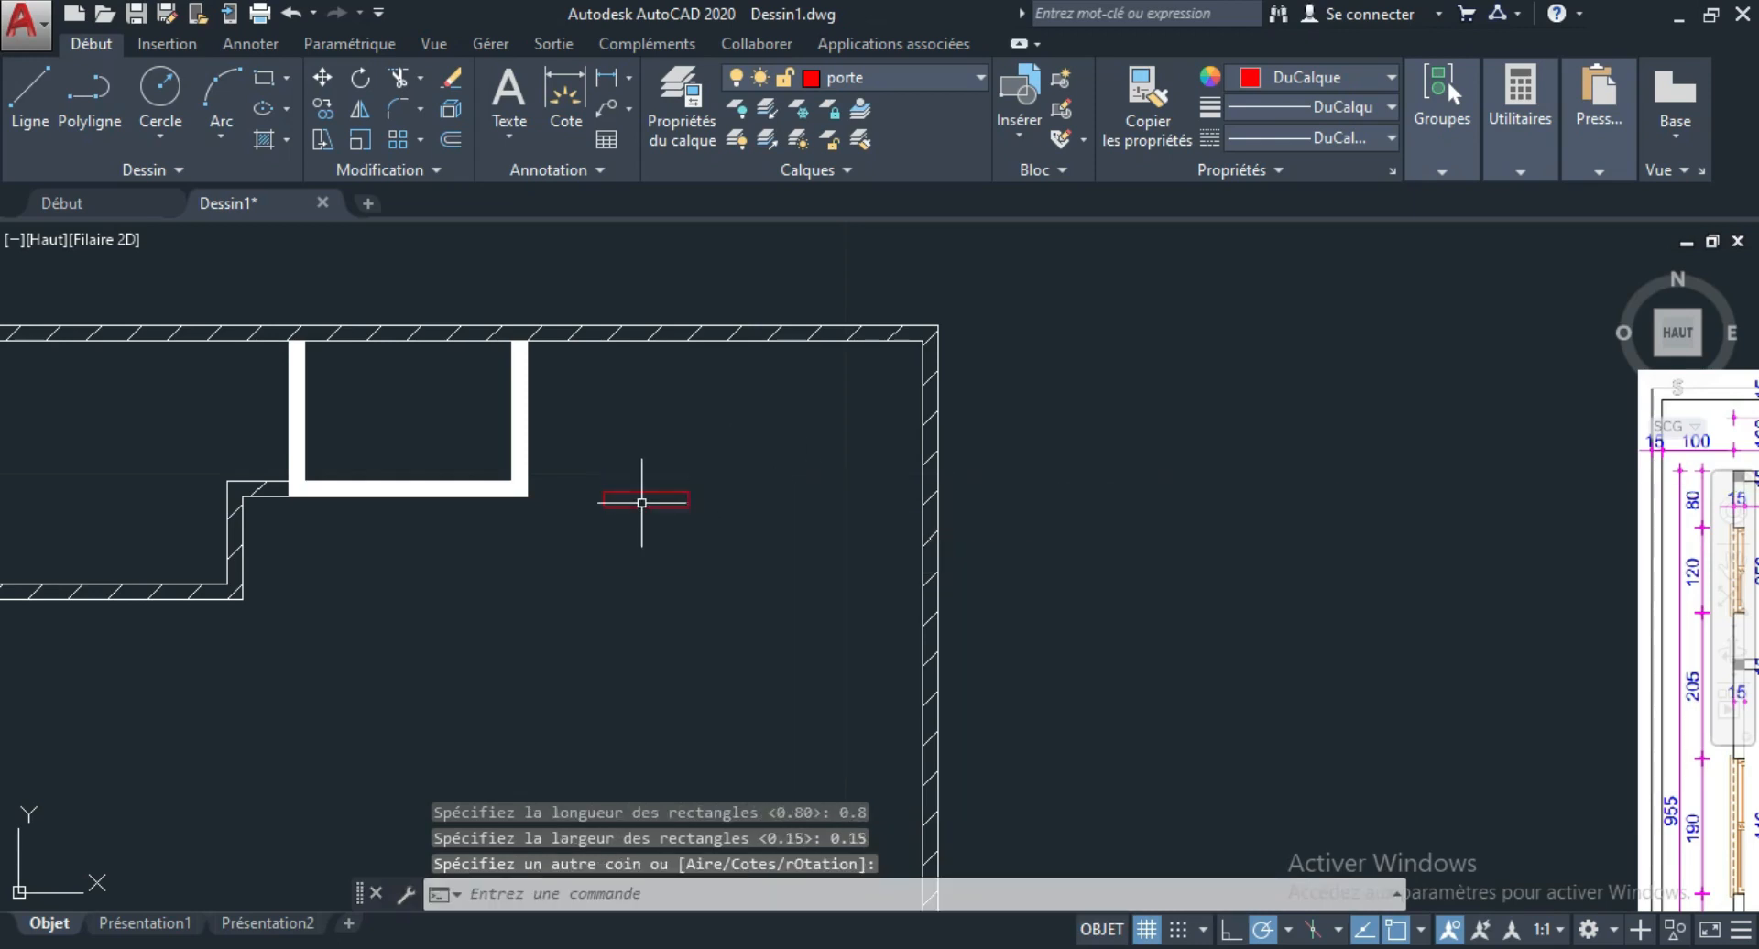
scroll(623, 495, "up", 3)
scroll(849, 561, "down", 1)
scroll(705, 498, "up", 2)
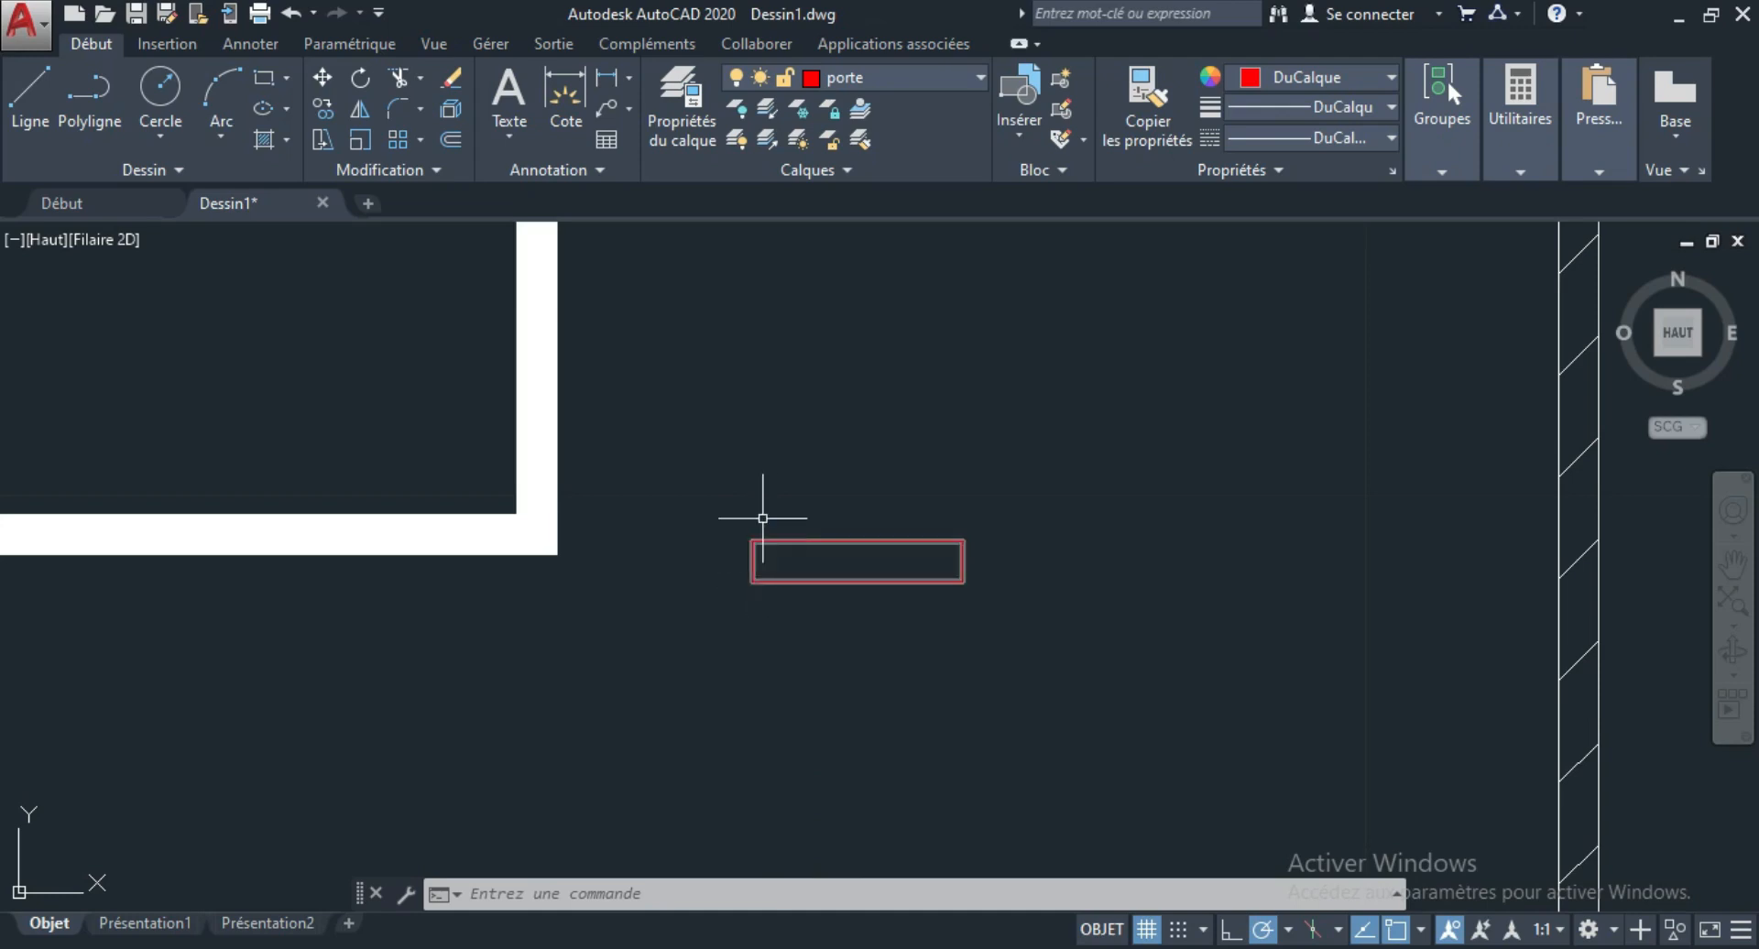
scroll(967, 619, "down", 2)
scroll(927, 529, "up", 2)
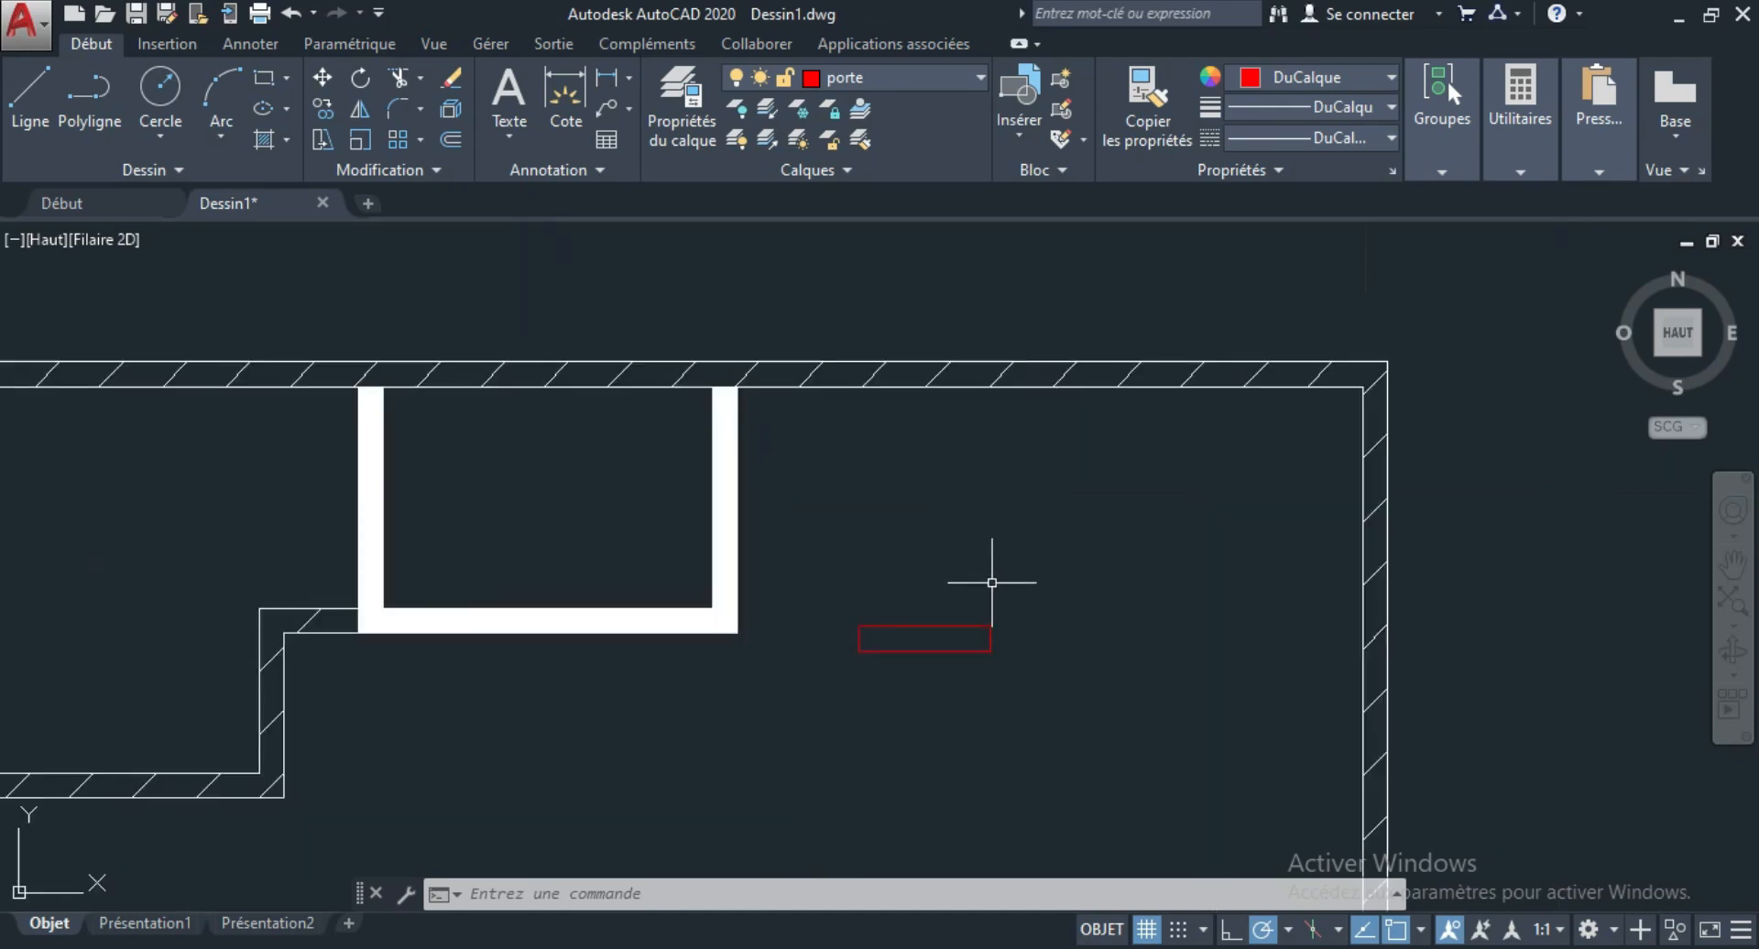
scroll(997, 596, "up", 2)
left_click(691, 522)
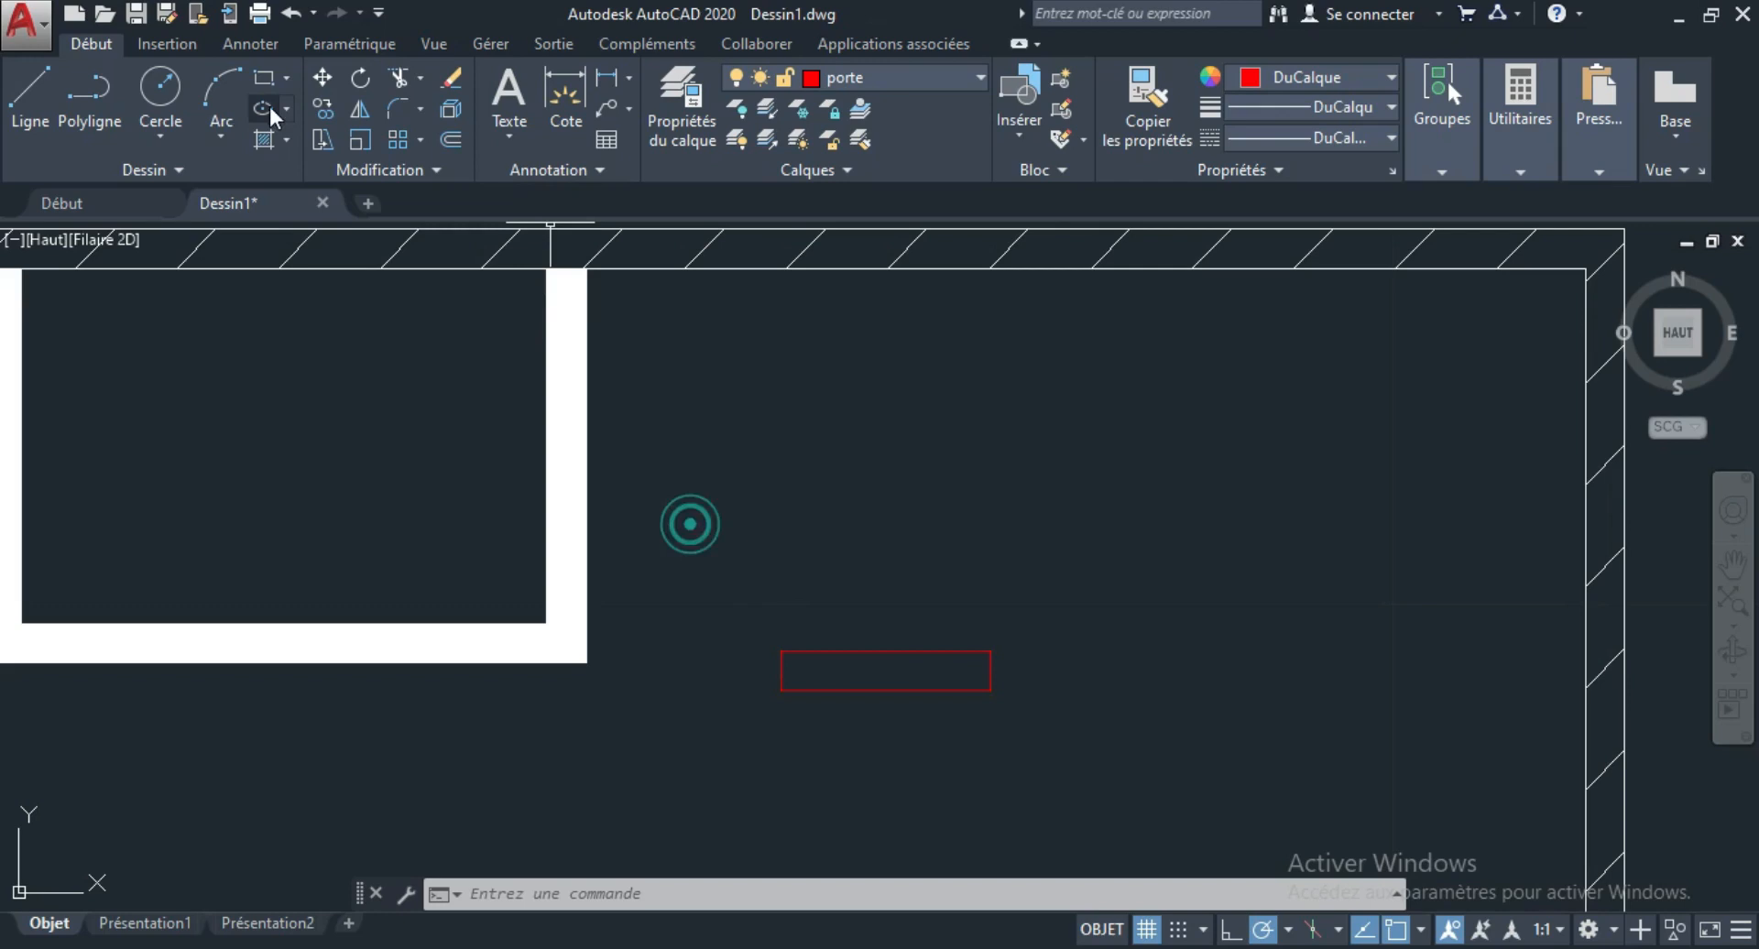
Draw a thin upright rectangle about 0.65 tall for the door leaf, starting from the upper-left corner of the door frame rectangle.
left_click(221, 137)
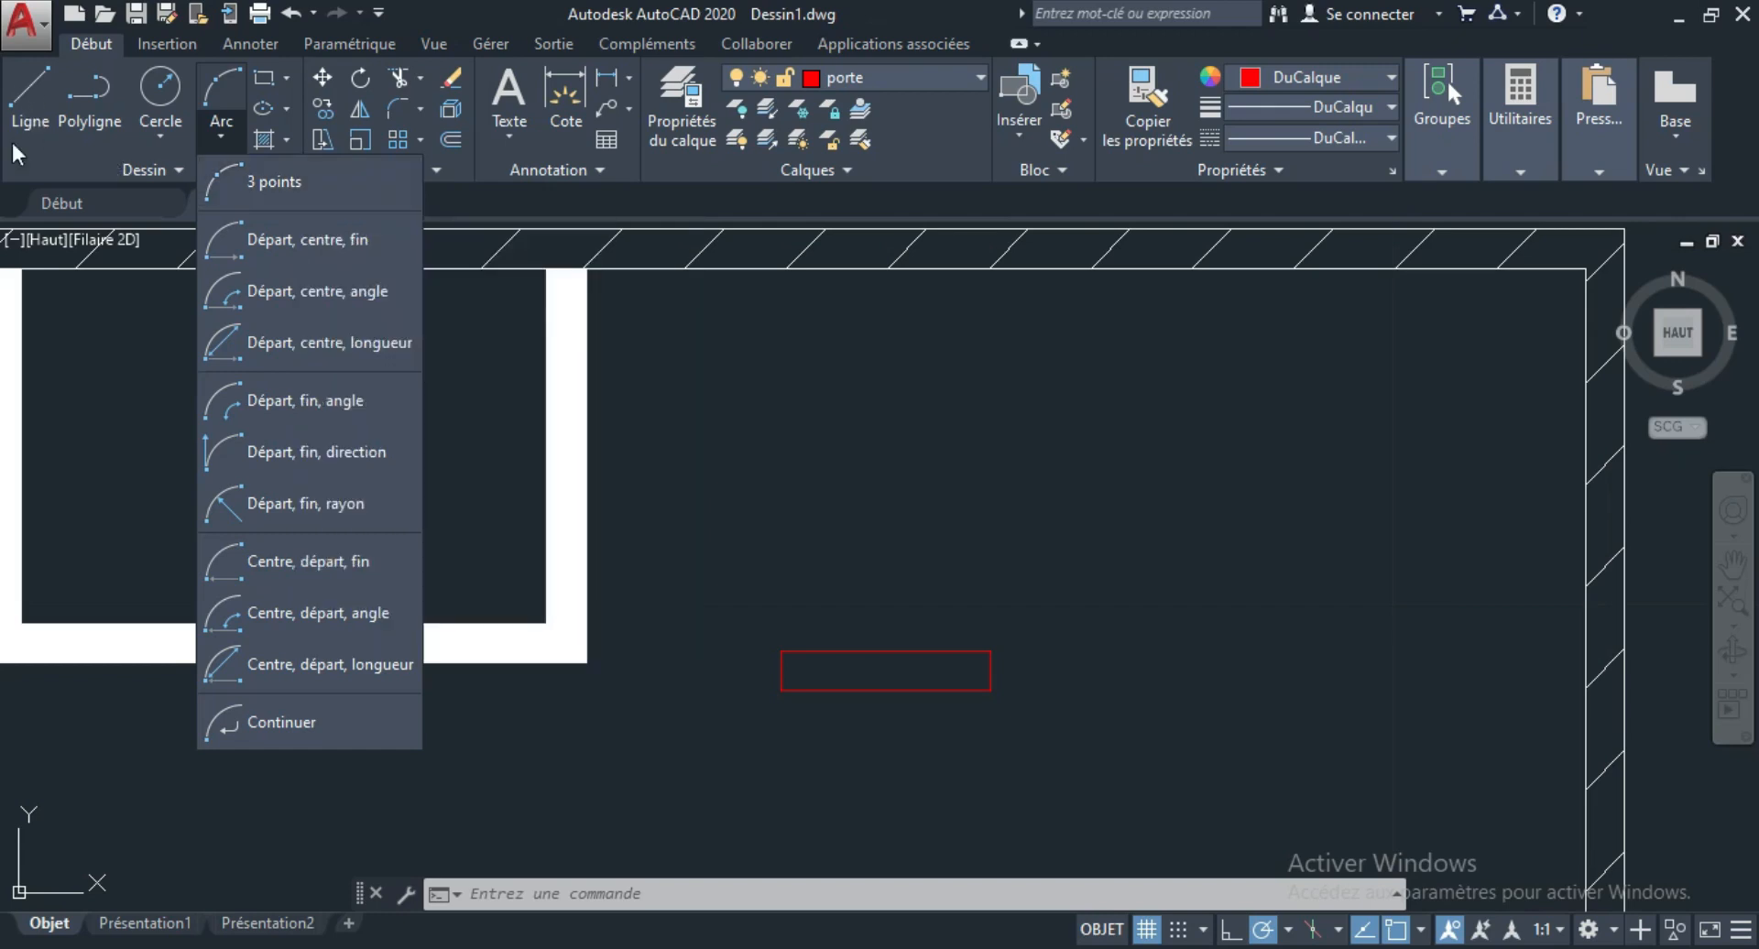
left_click(262, 73)
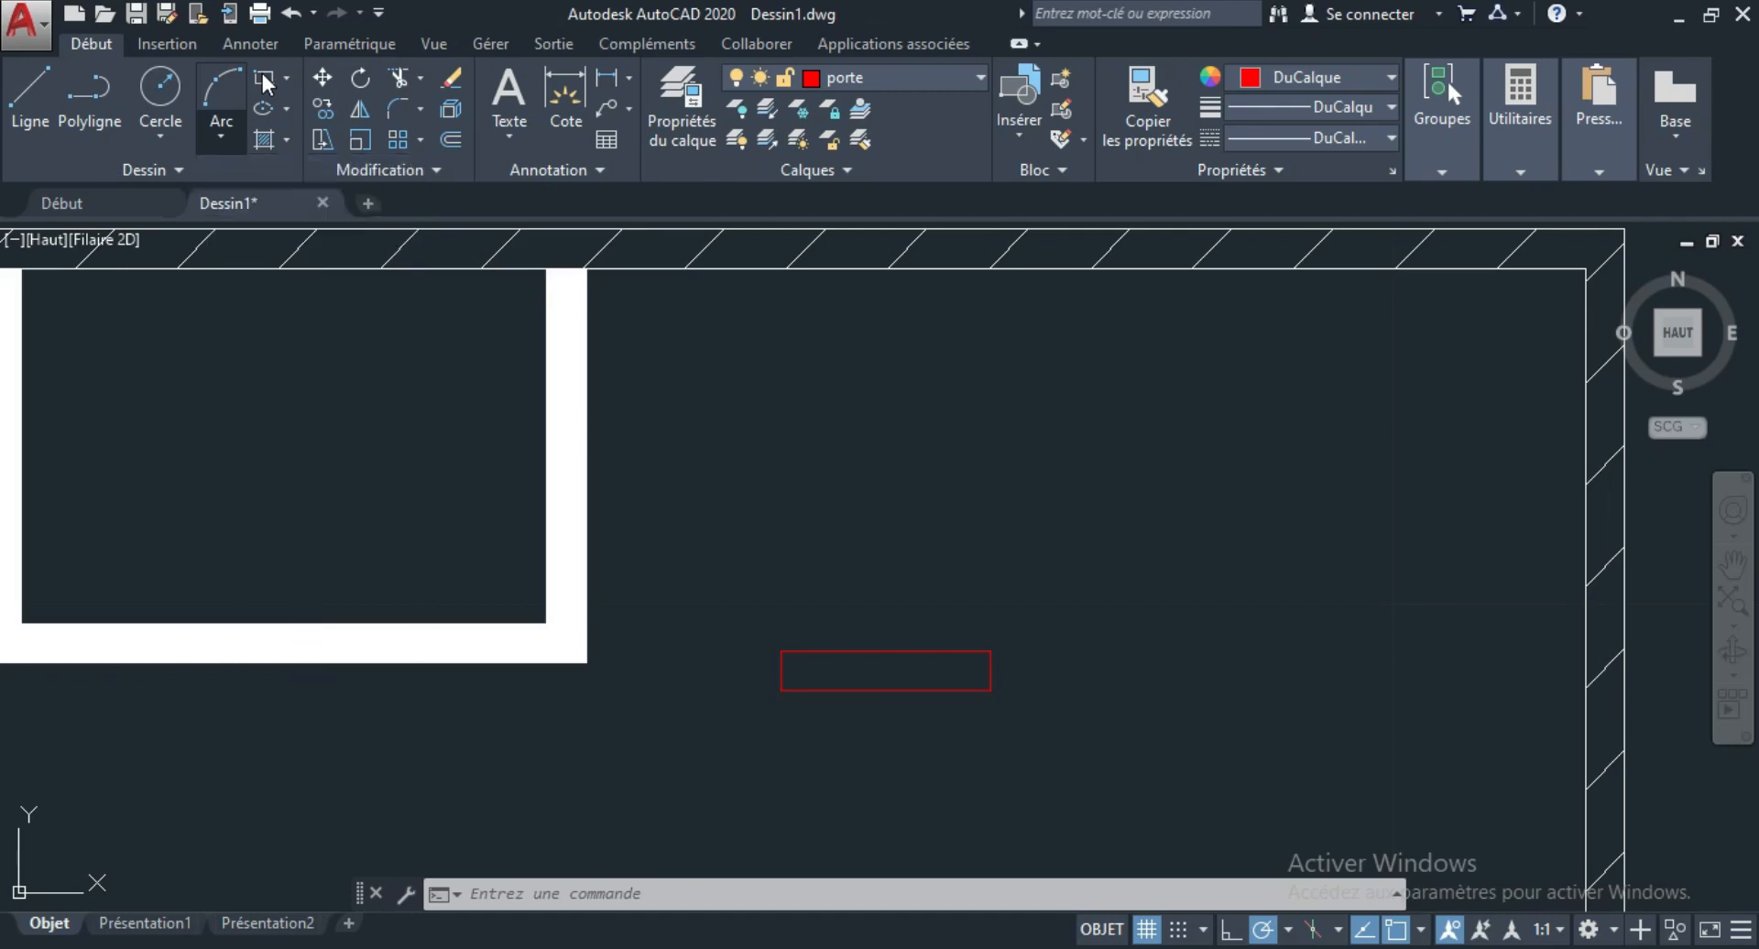
left_click(262, 73)
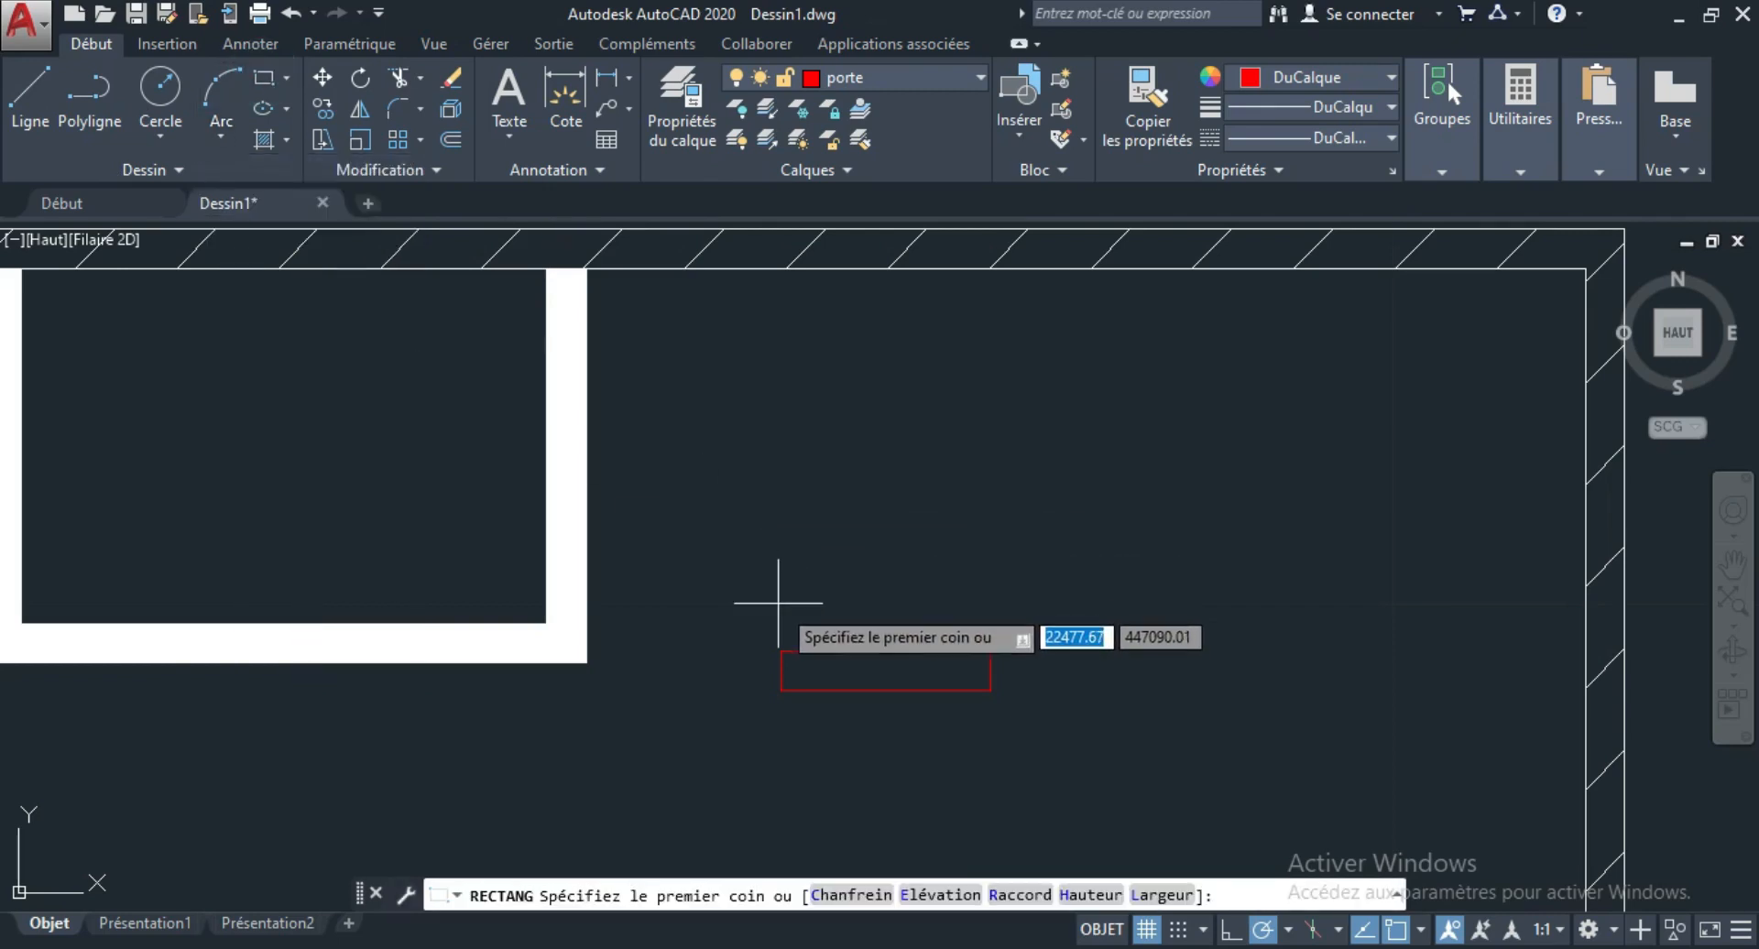
left_click(780, 651)
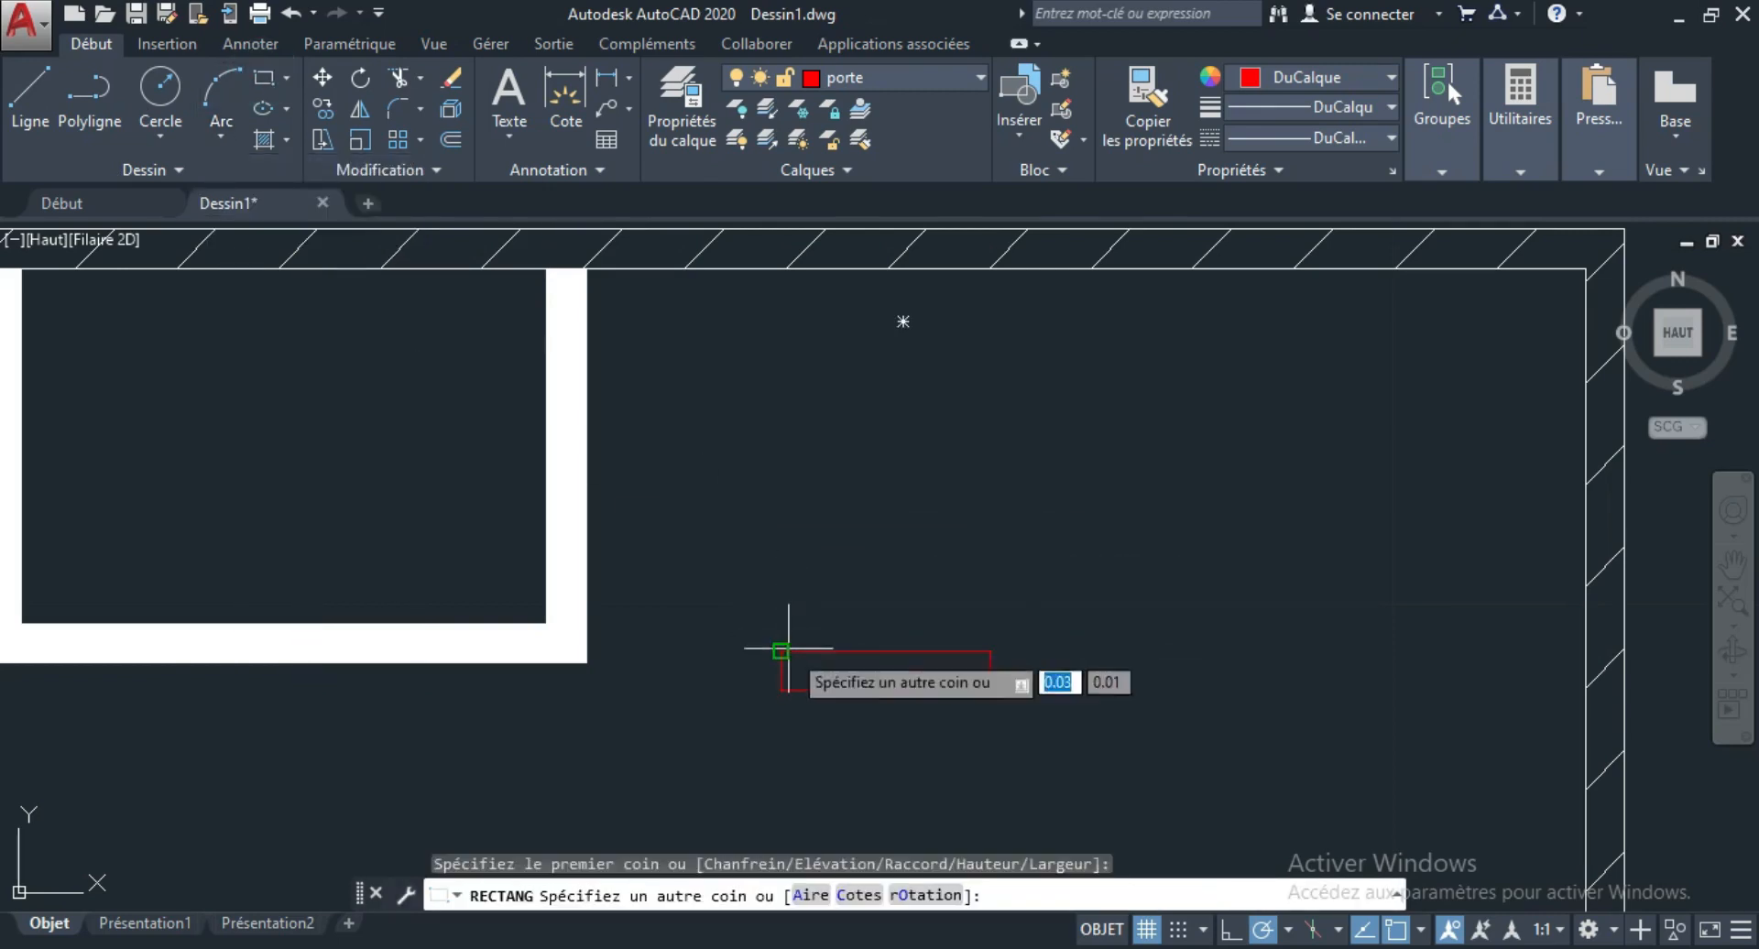
scroll(804, 496, "up", 2)
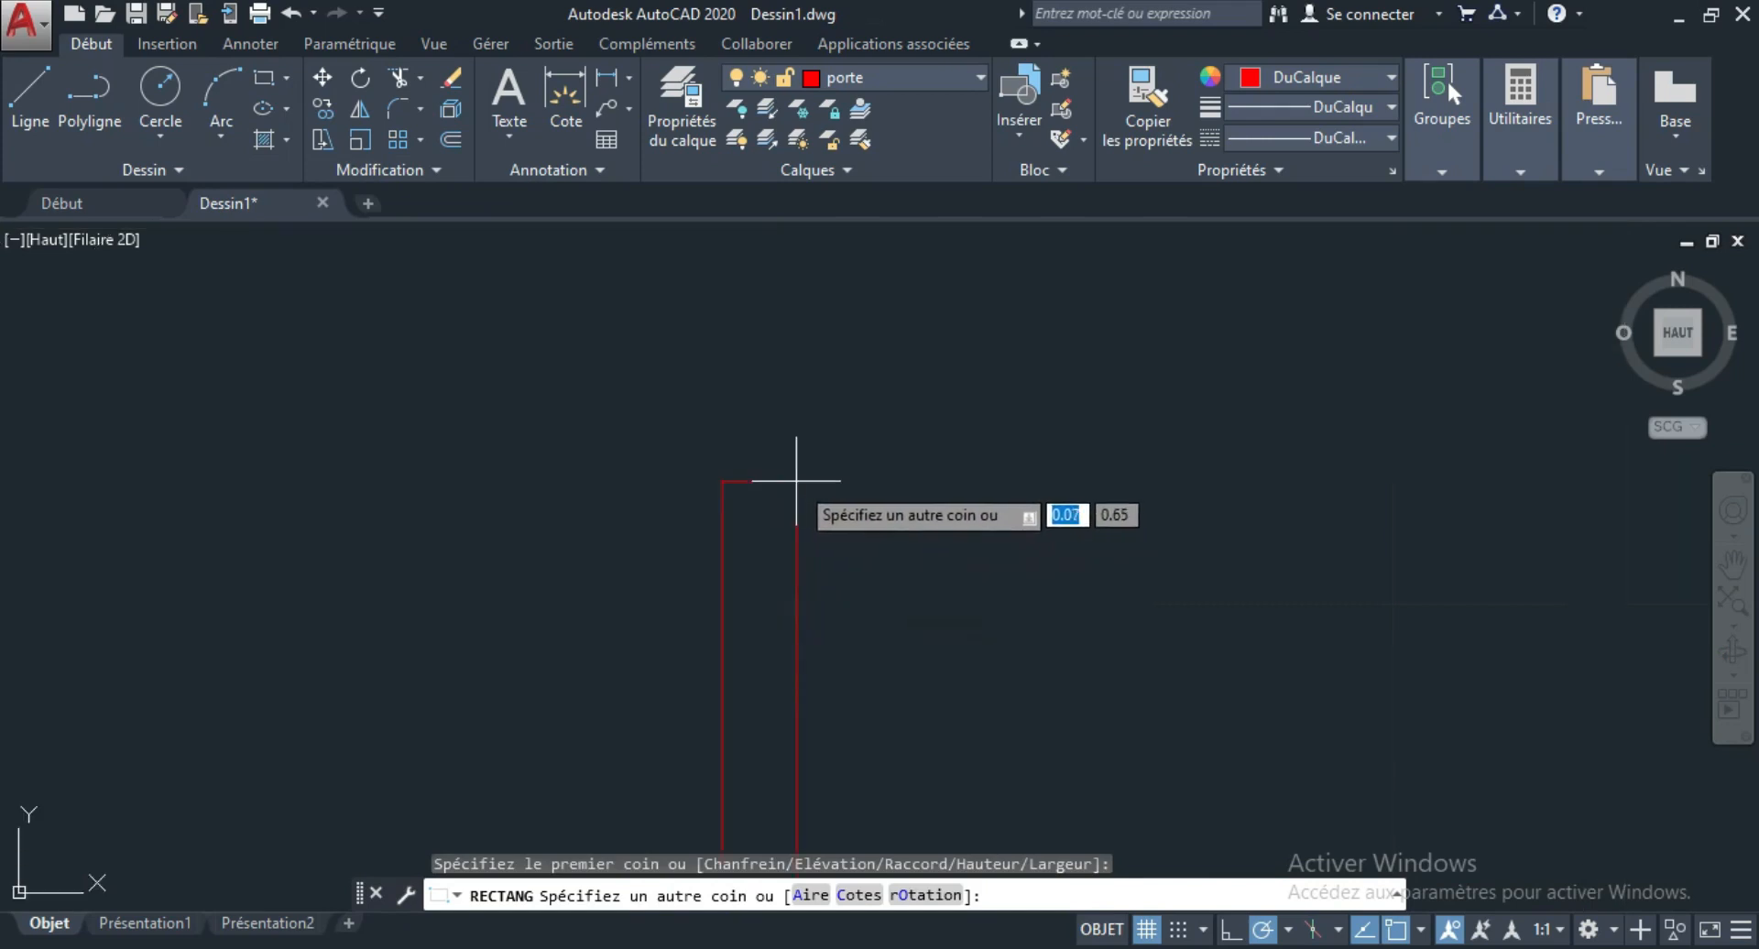
left_click(740, 495)
scroll(739, 495, "down", 3)
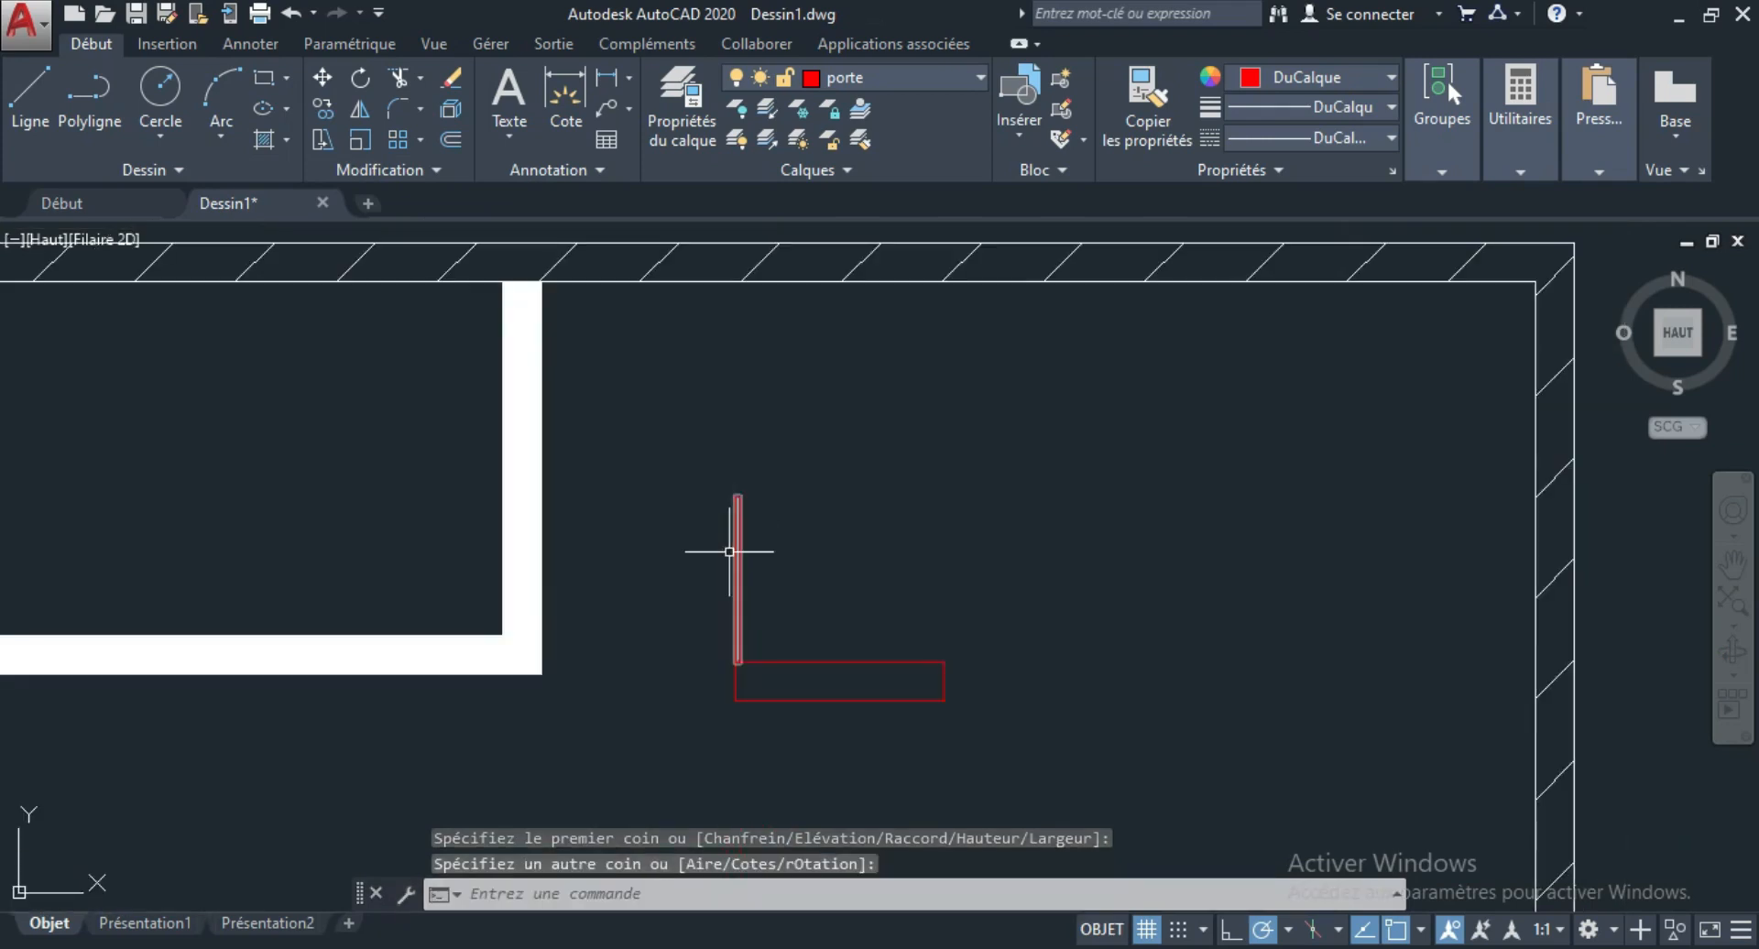
Move the door leaf slightly to the right along the upper edge of the frame rectangle.
left_click(799, 586)
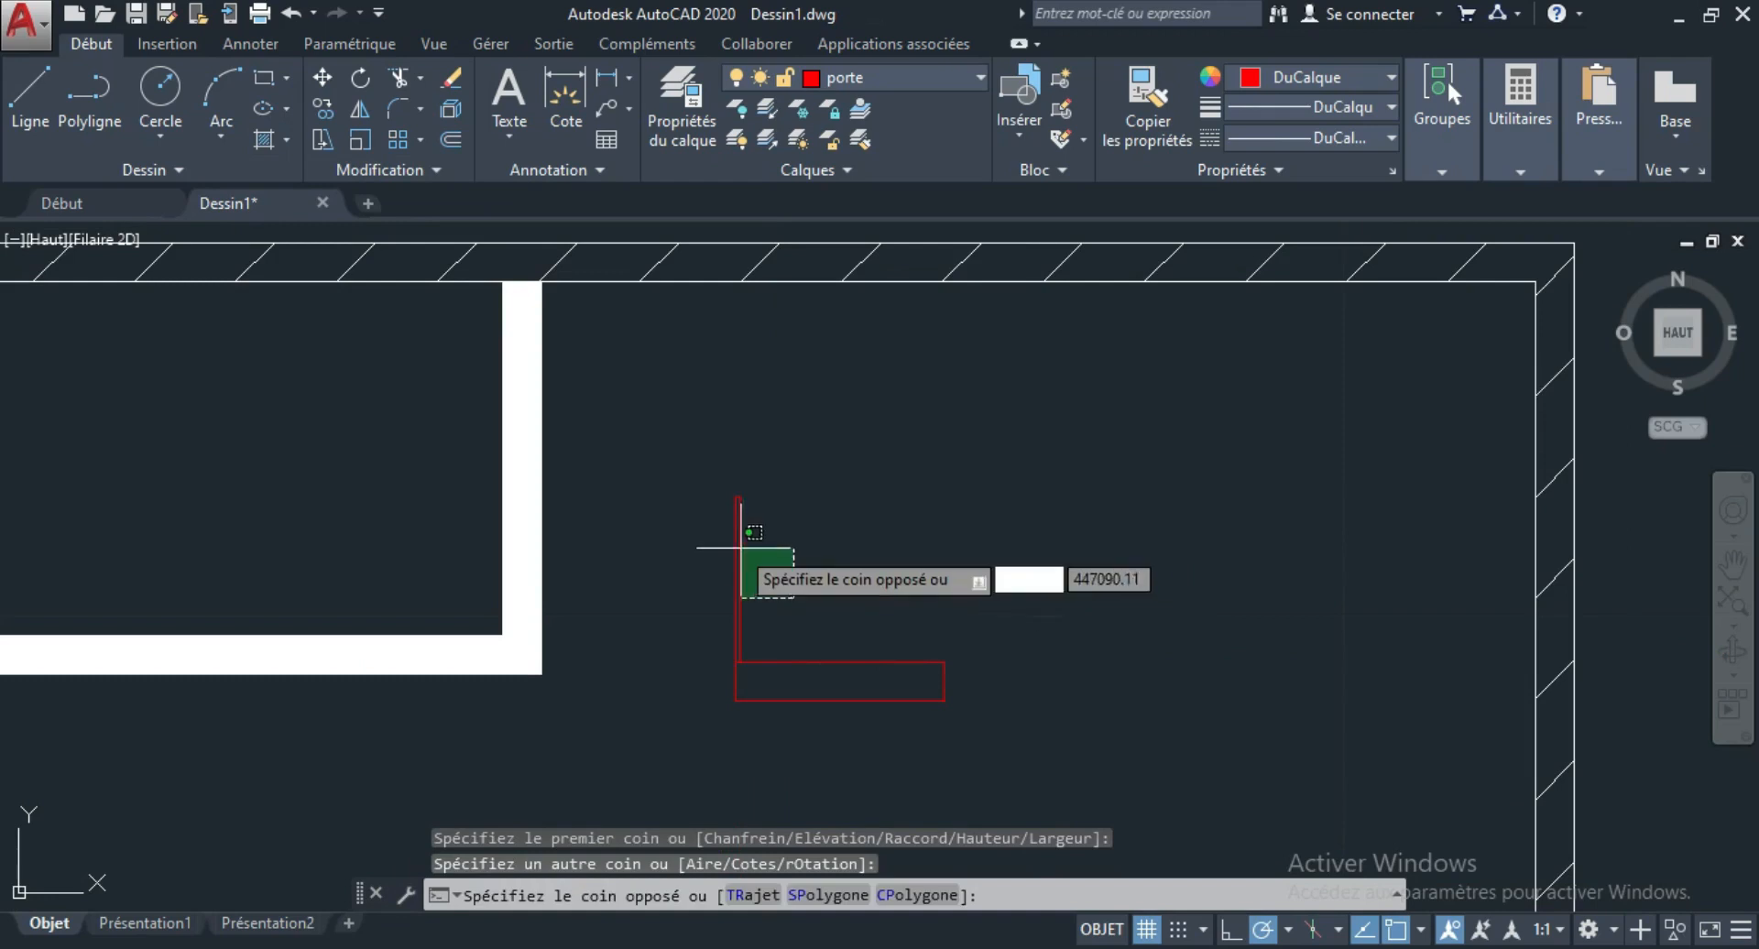
left_click(729, 535)
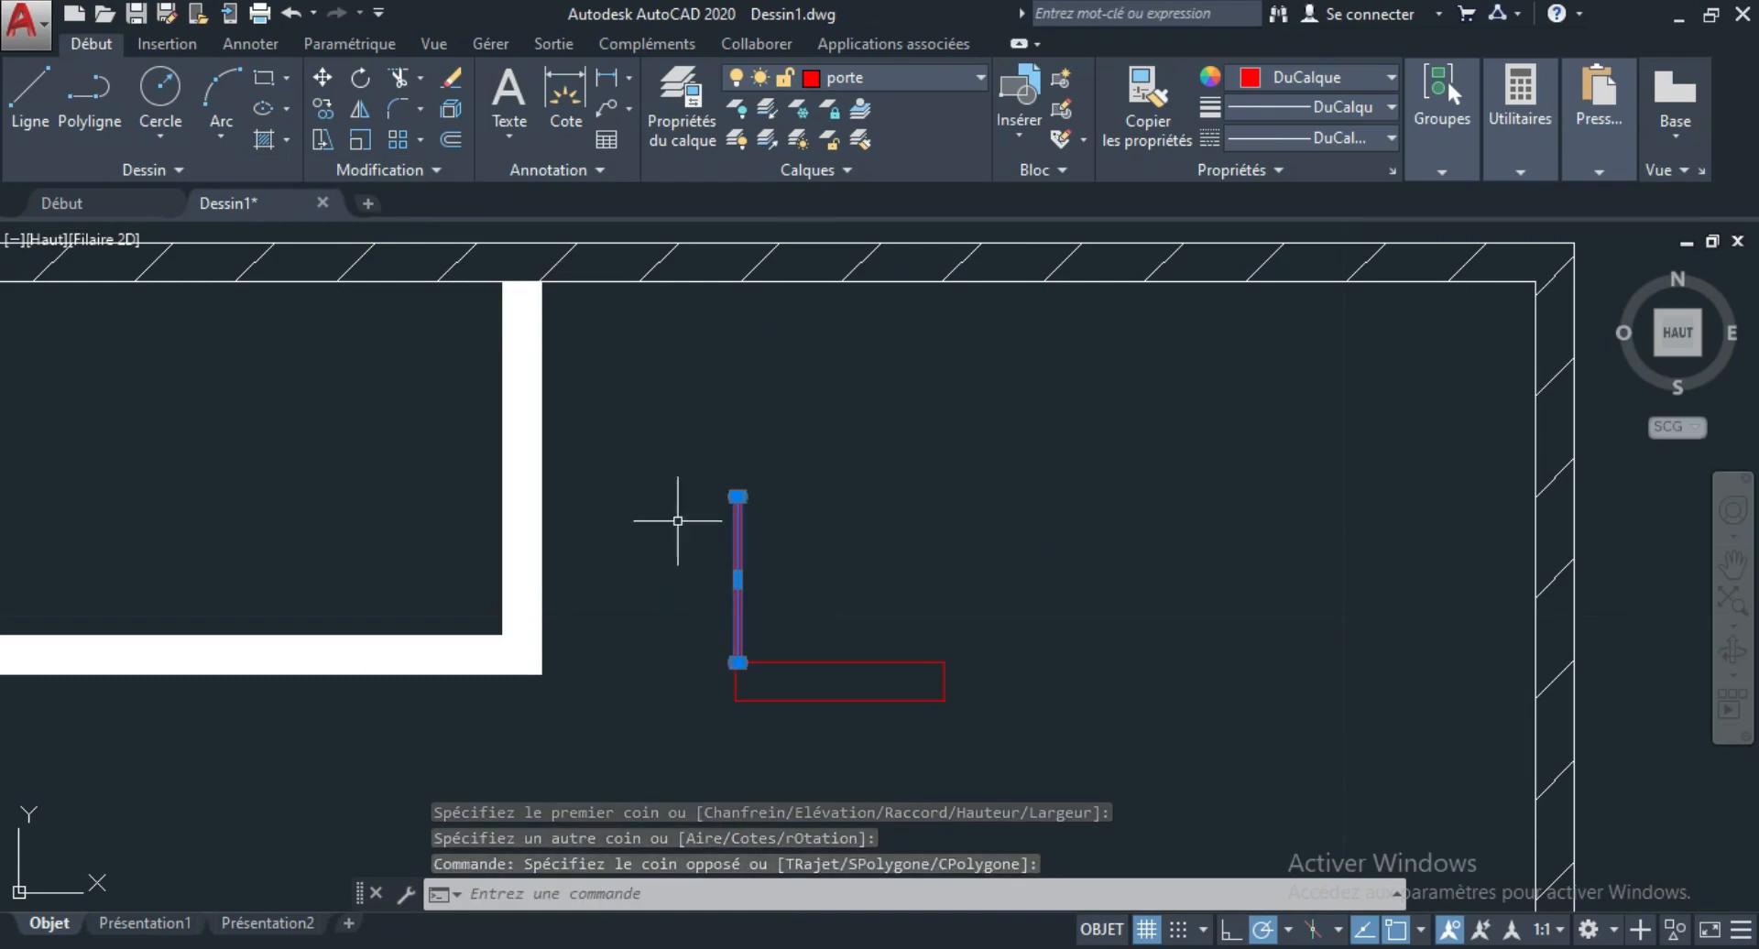
type("DEPLa")
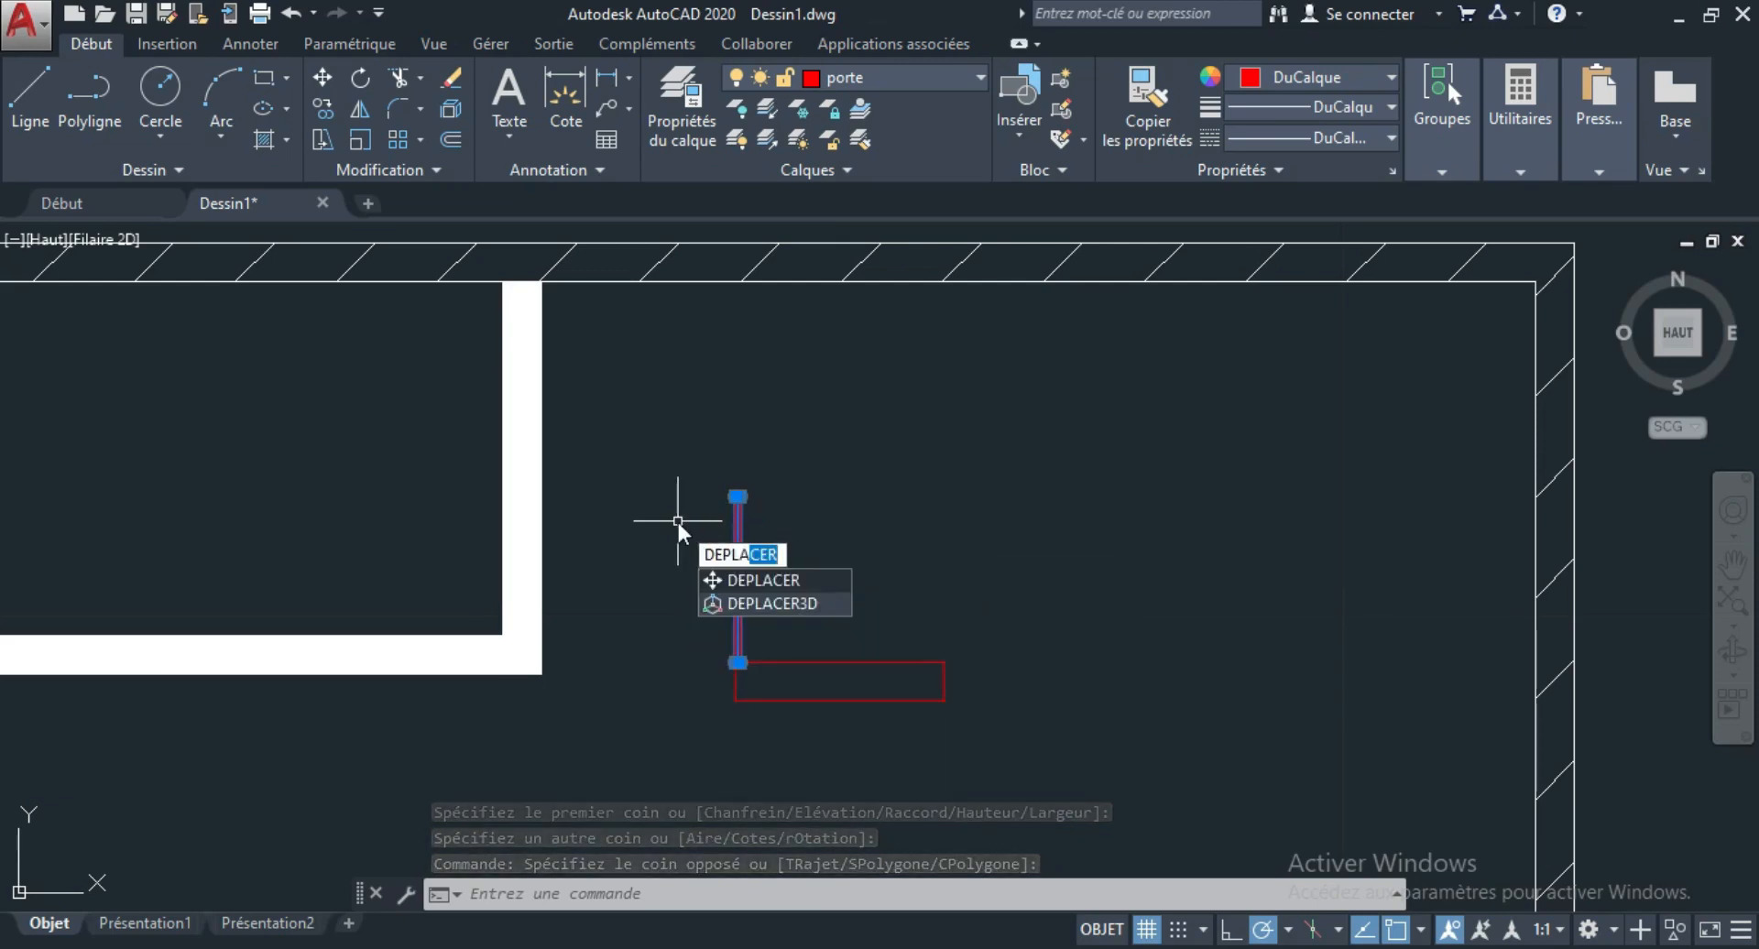
key("Return")
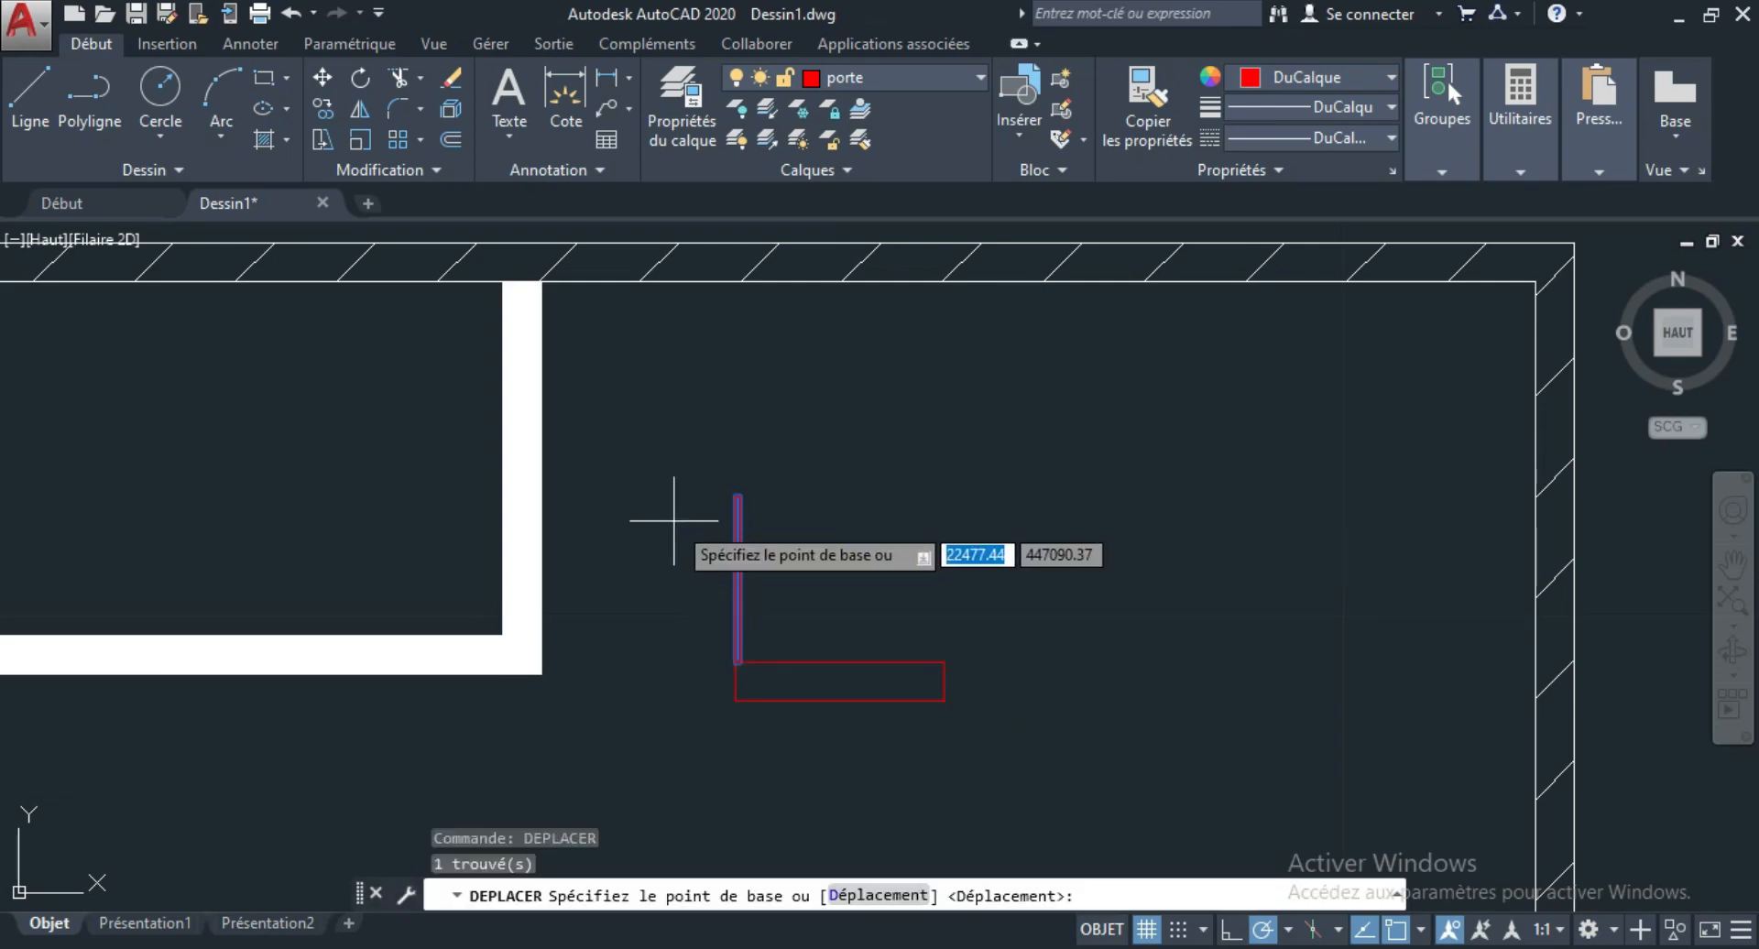
left_click(734, 551)
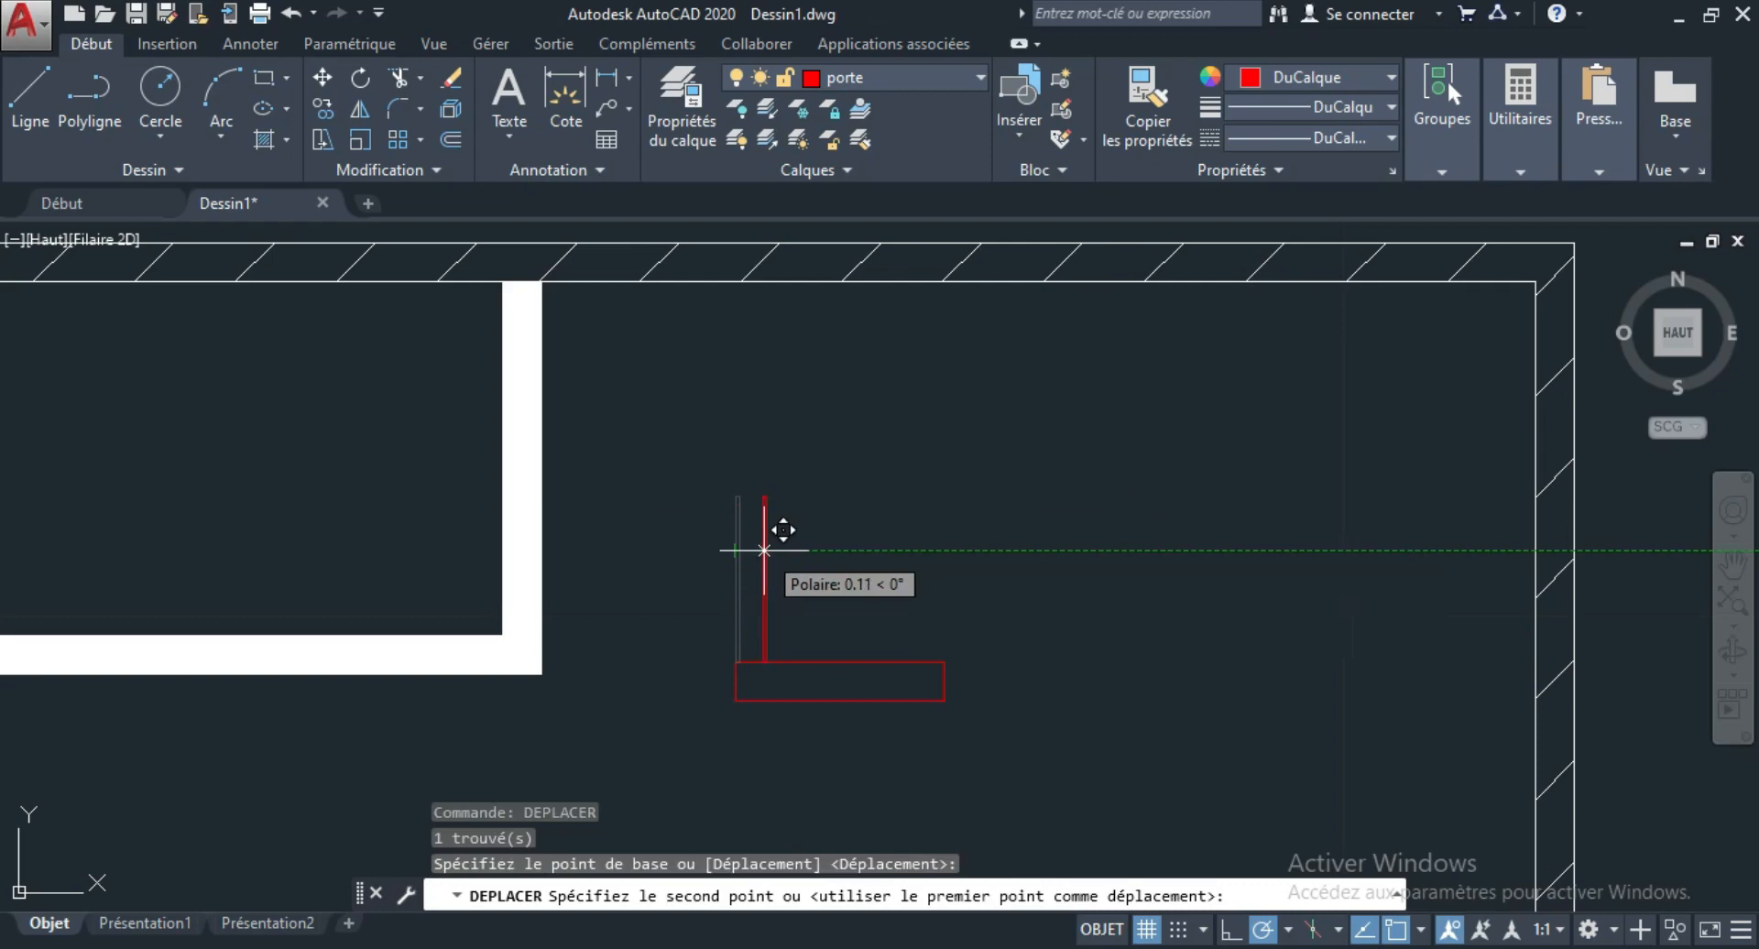
left_click(753, 550)
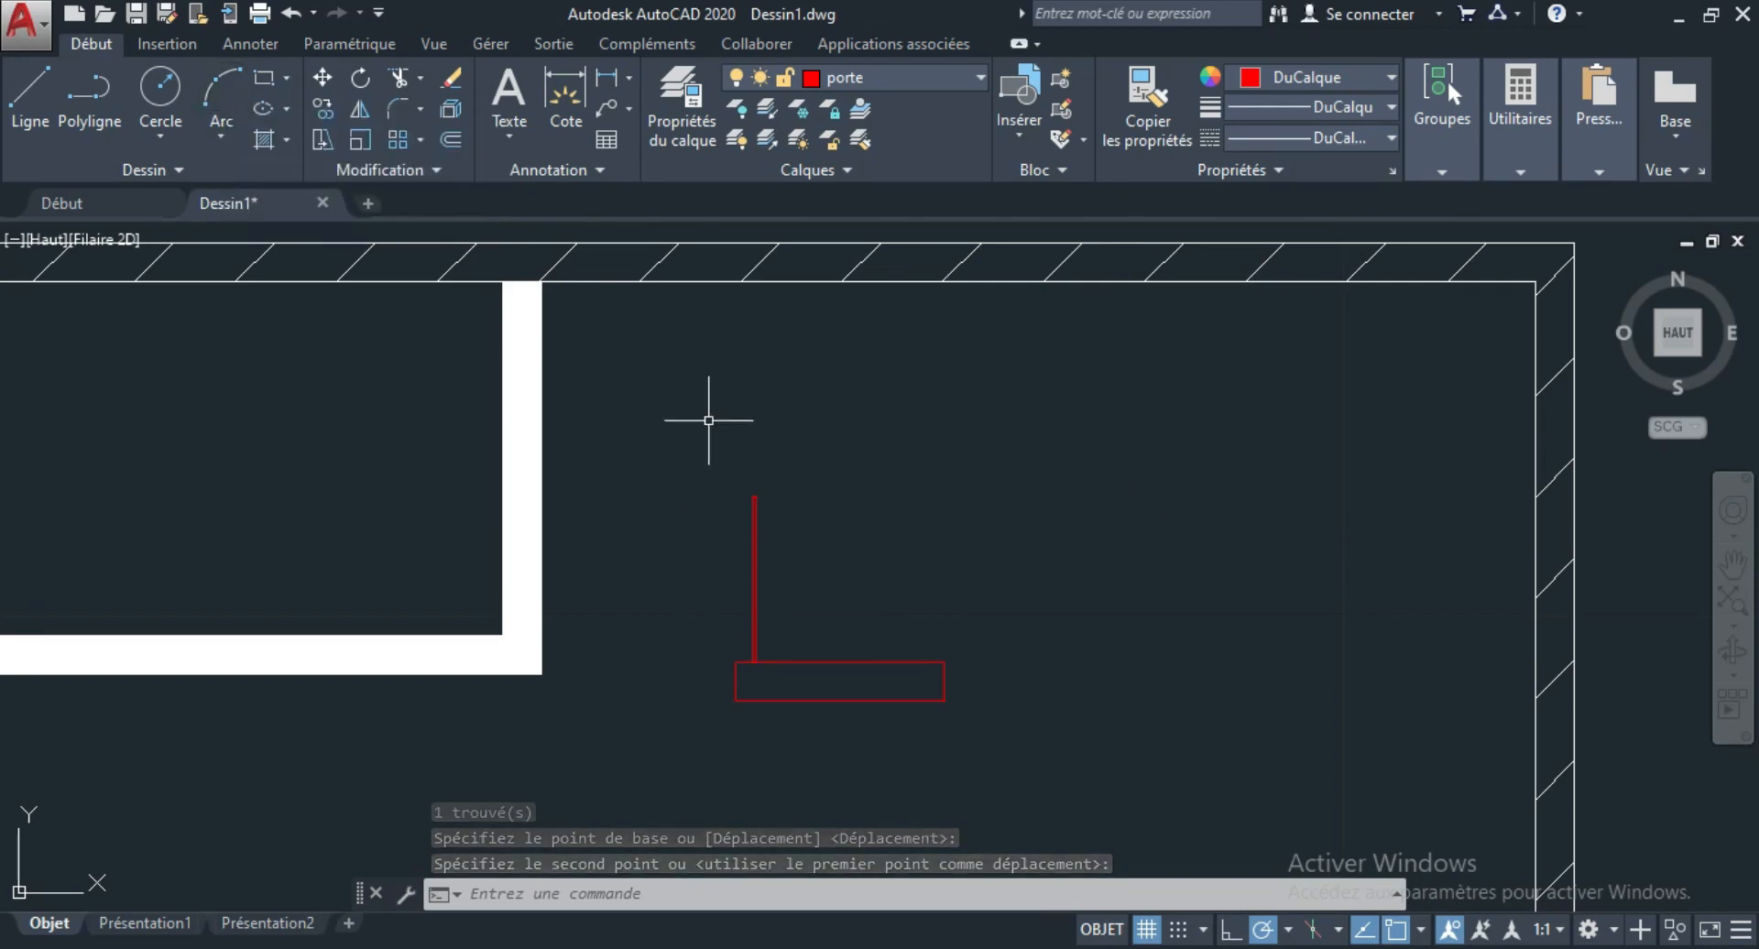
Draw a three-point arc from the leaf's upper-right corner to the right end of the frame's upper edge as the door swing.
left_click(225, 90)
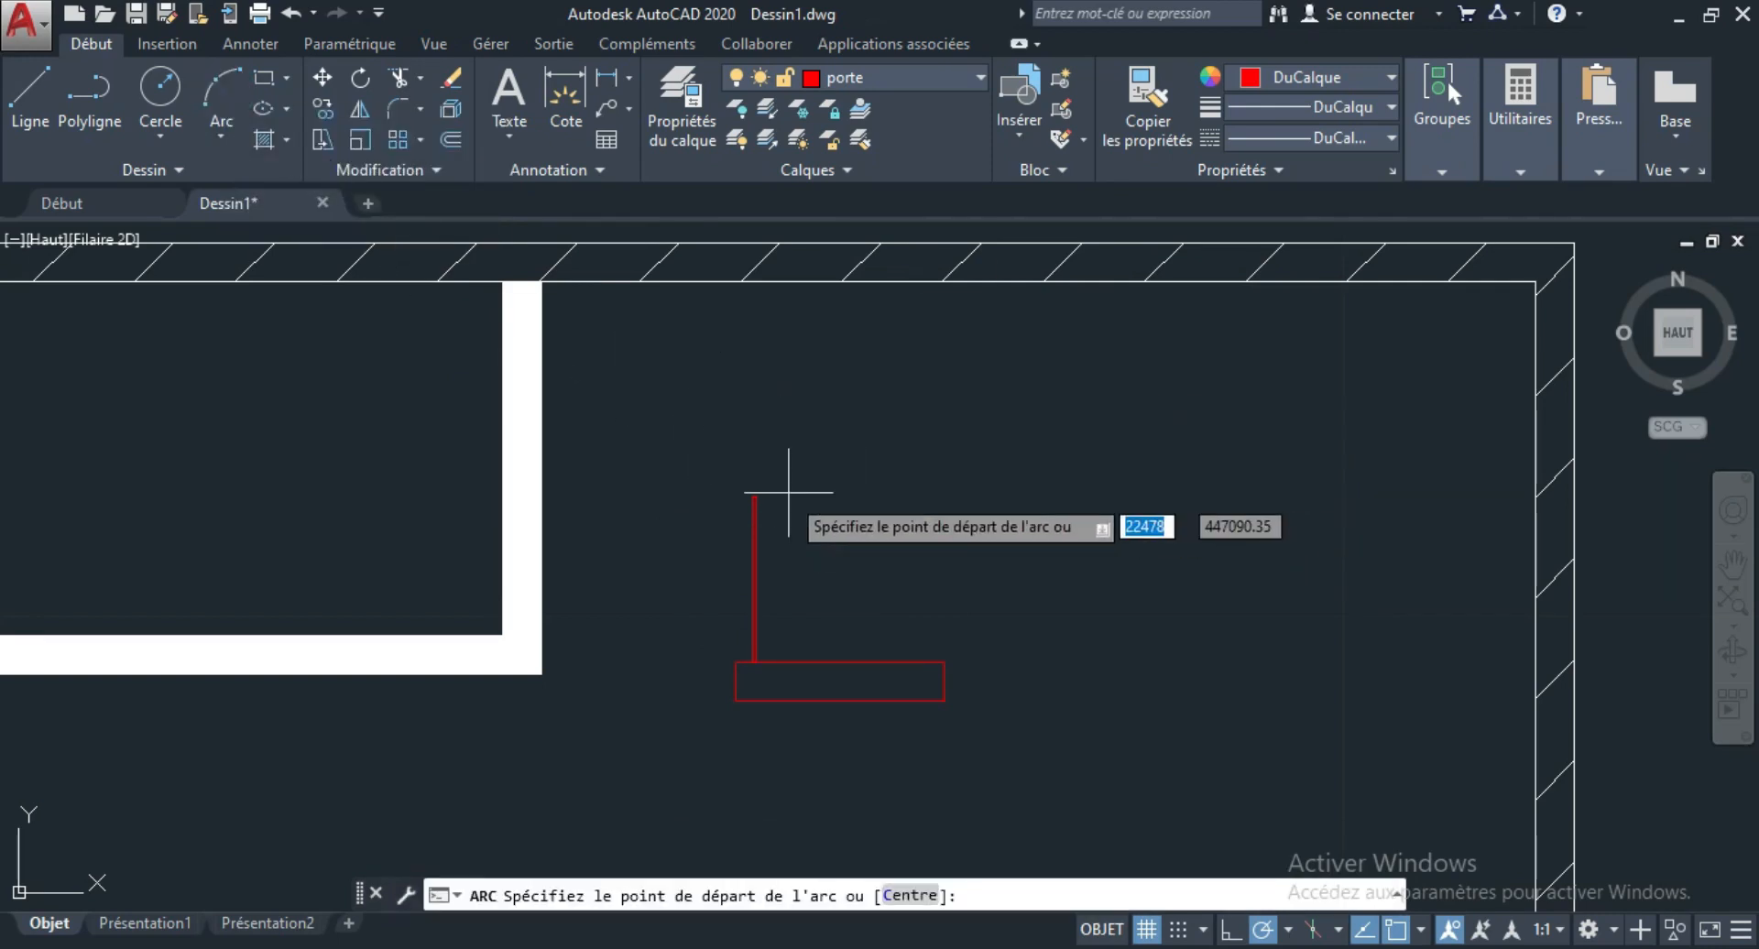
type("c")
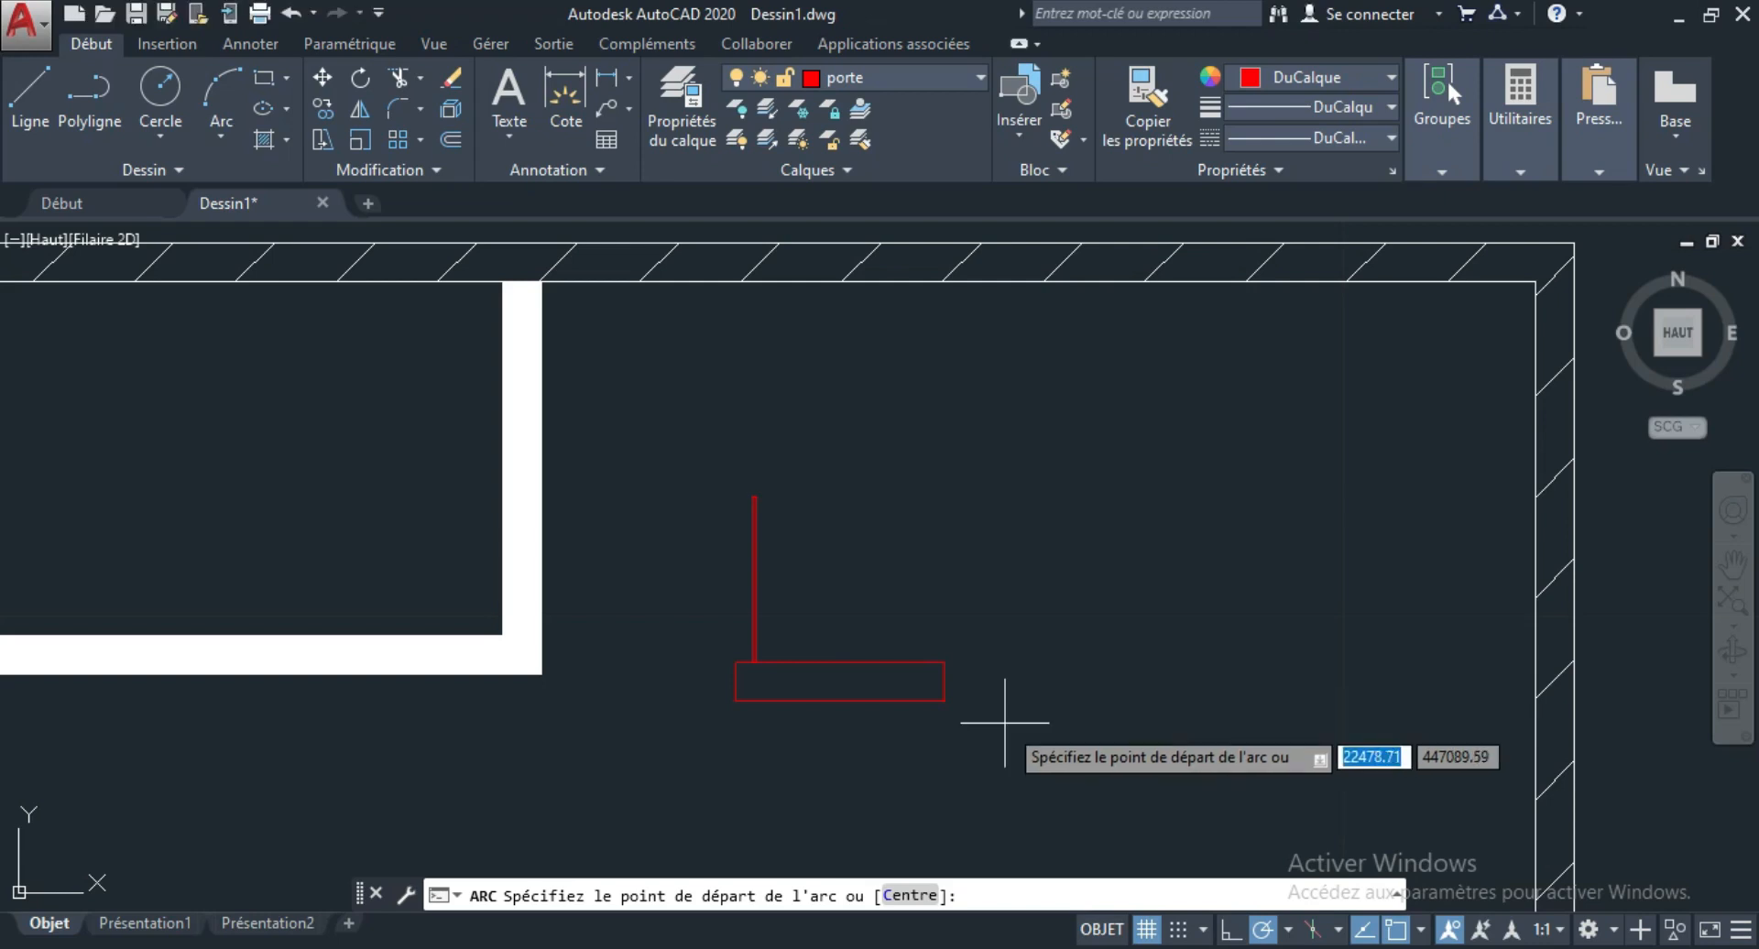
scroll(872, 629, "up", 3)
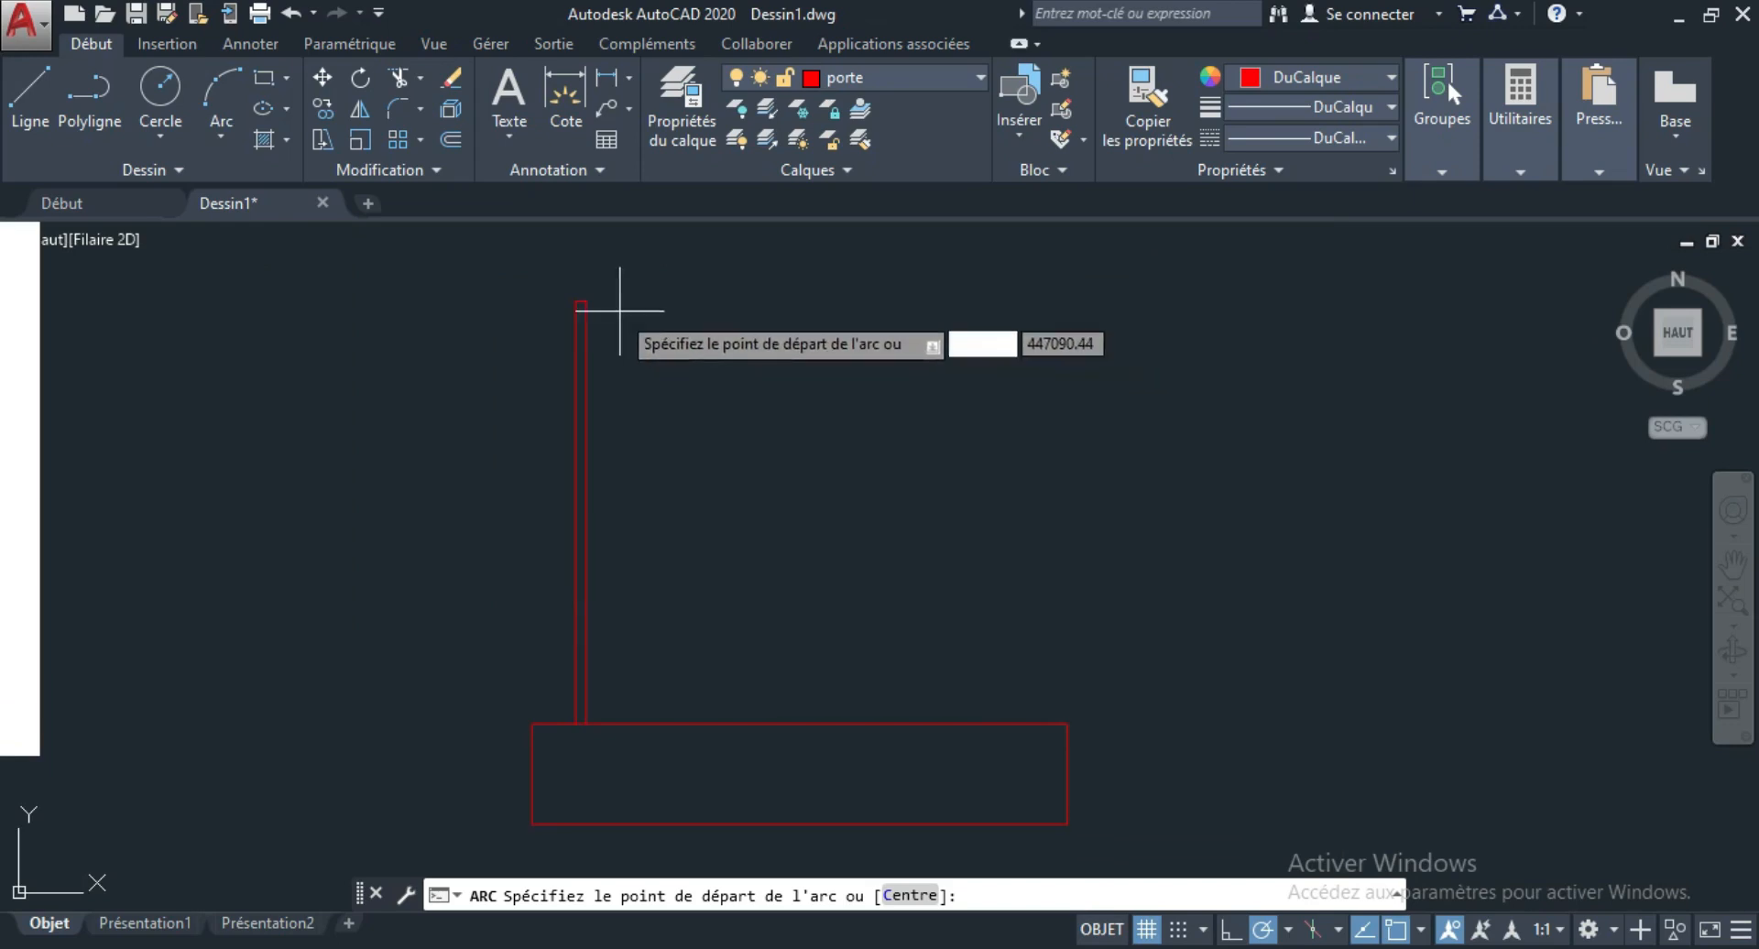
left_click(586, 300)
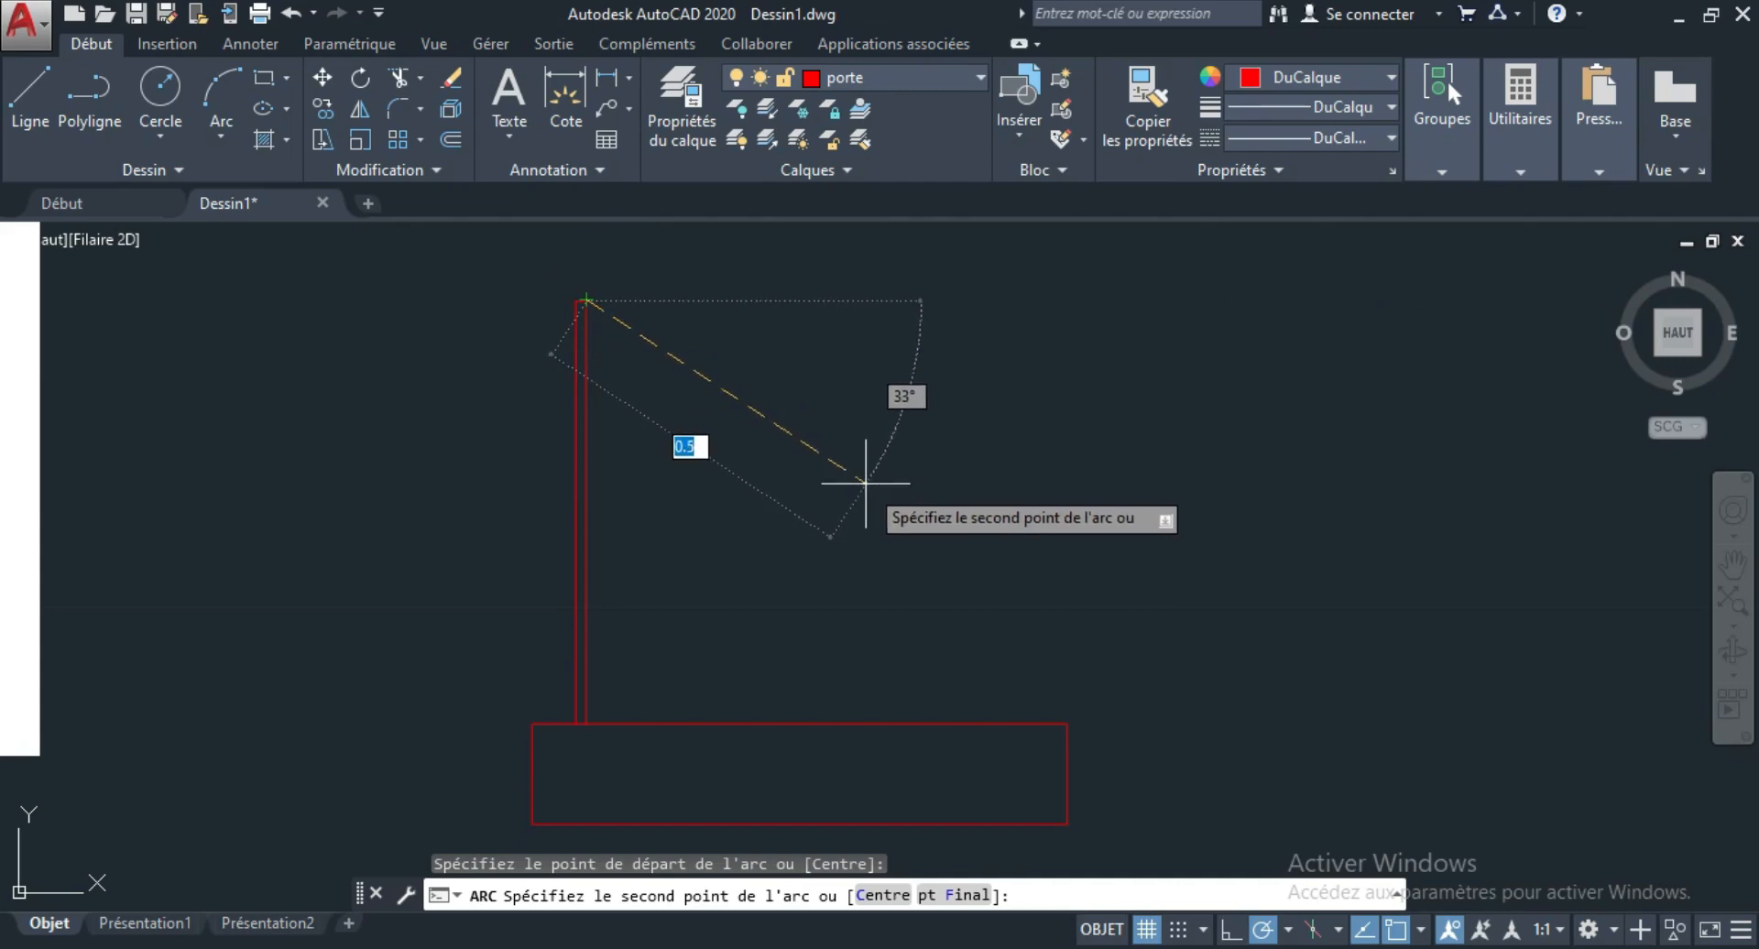
left_click(864, 483)
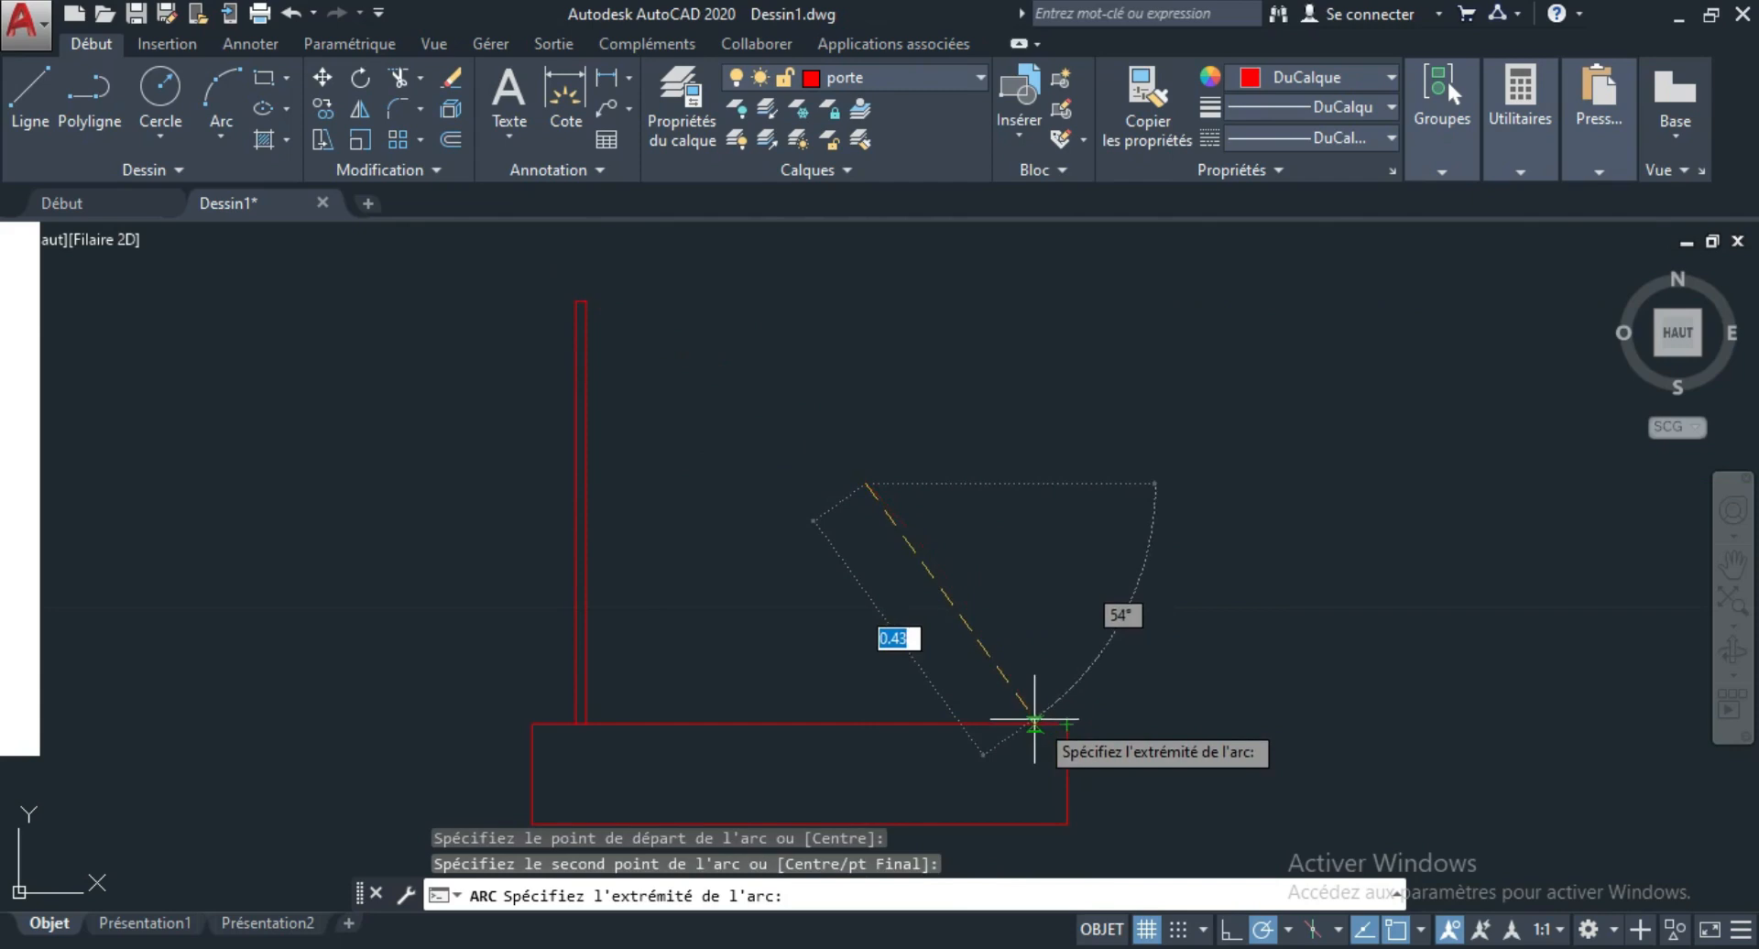
left_click(1066, 724)
scroll(760, 572, "down", 5)
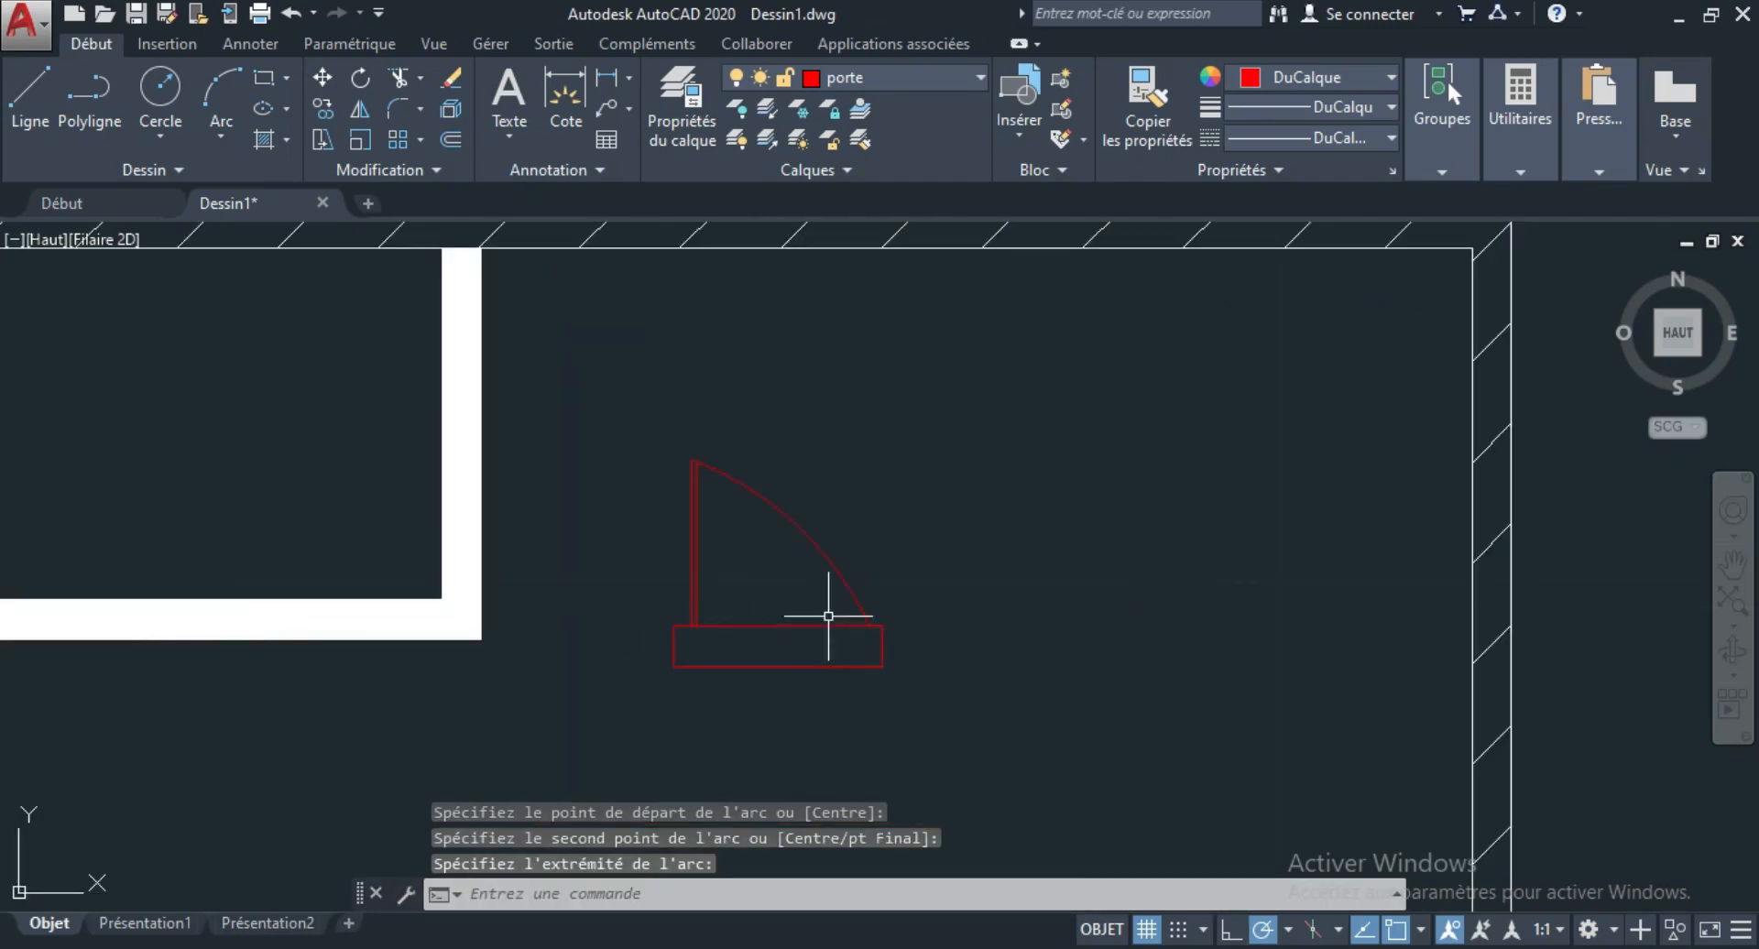
Examine the BUREAU doors in the reference plan and compare their swing with the drawn door.
scroll(806, 617, "down", 4)
scroll(786, 605, "up", 4)
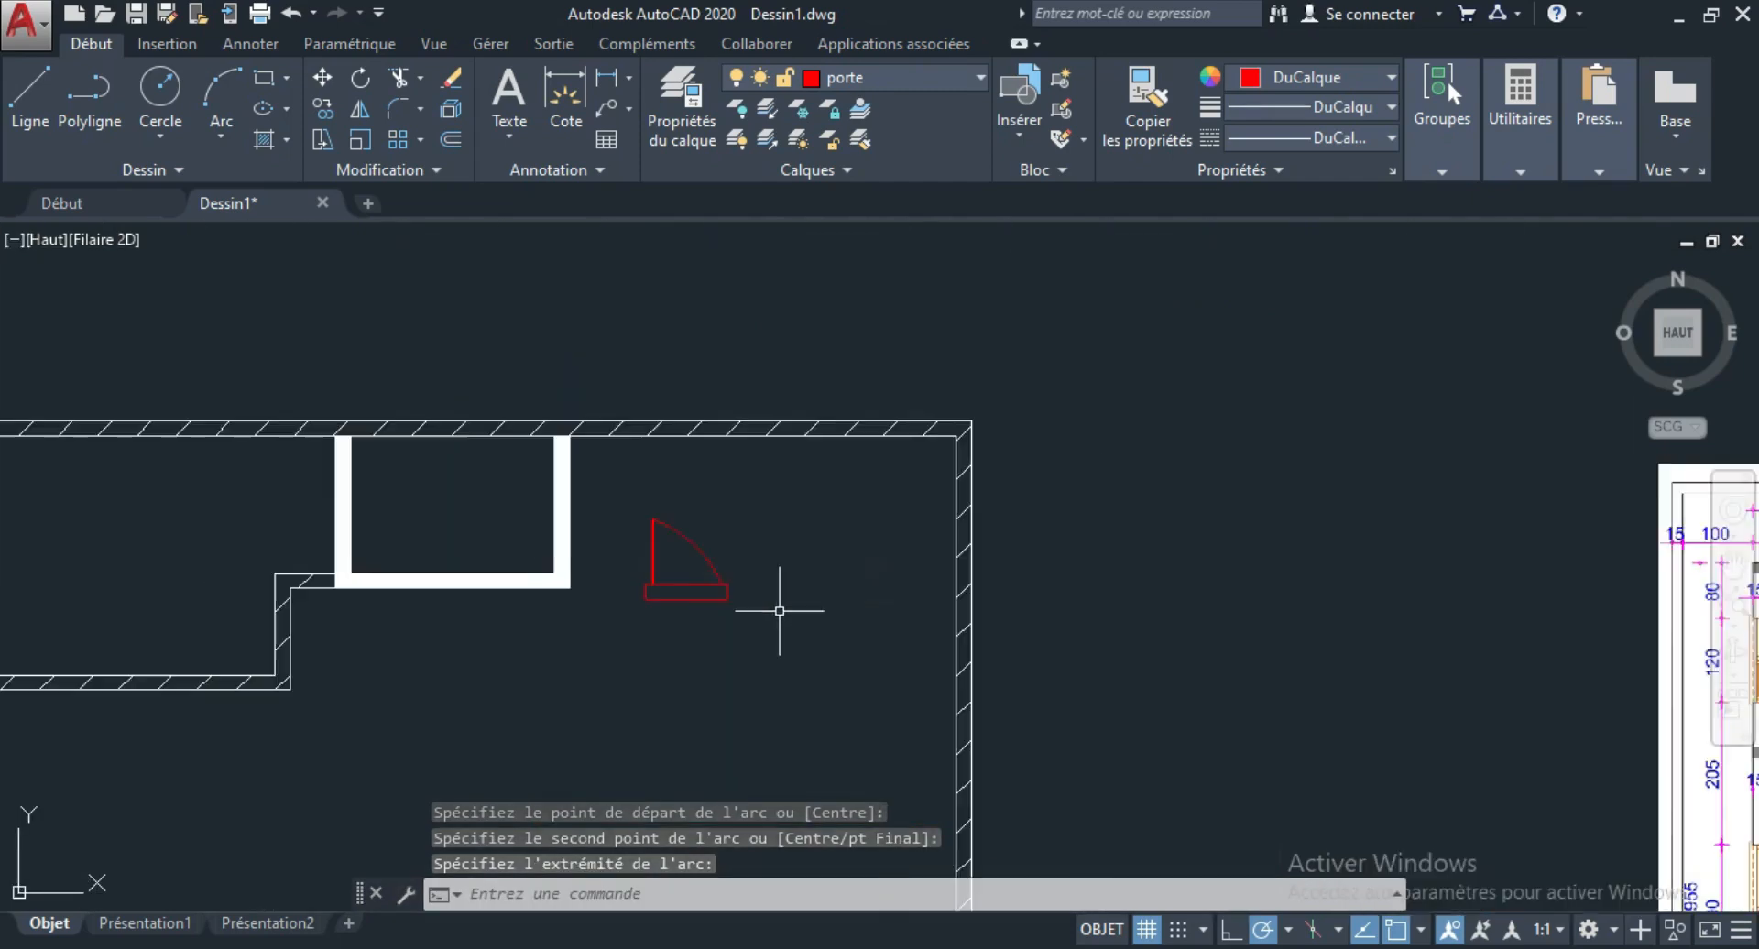
scroll(726, 564, "up", 2)
scroll(471, 577, "down", 4)
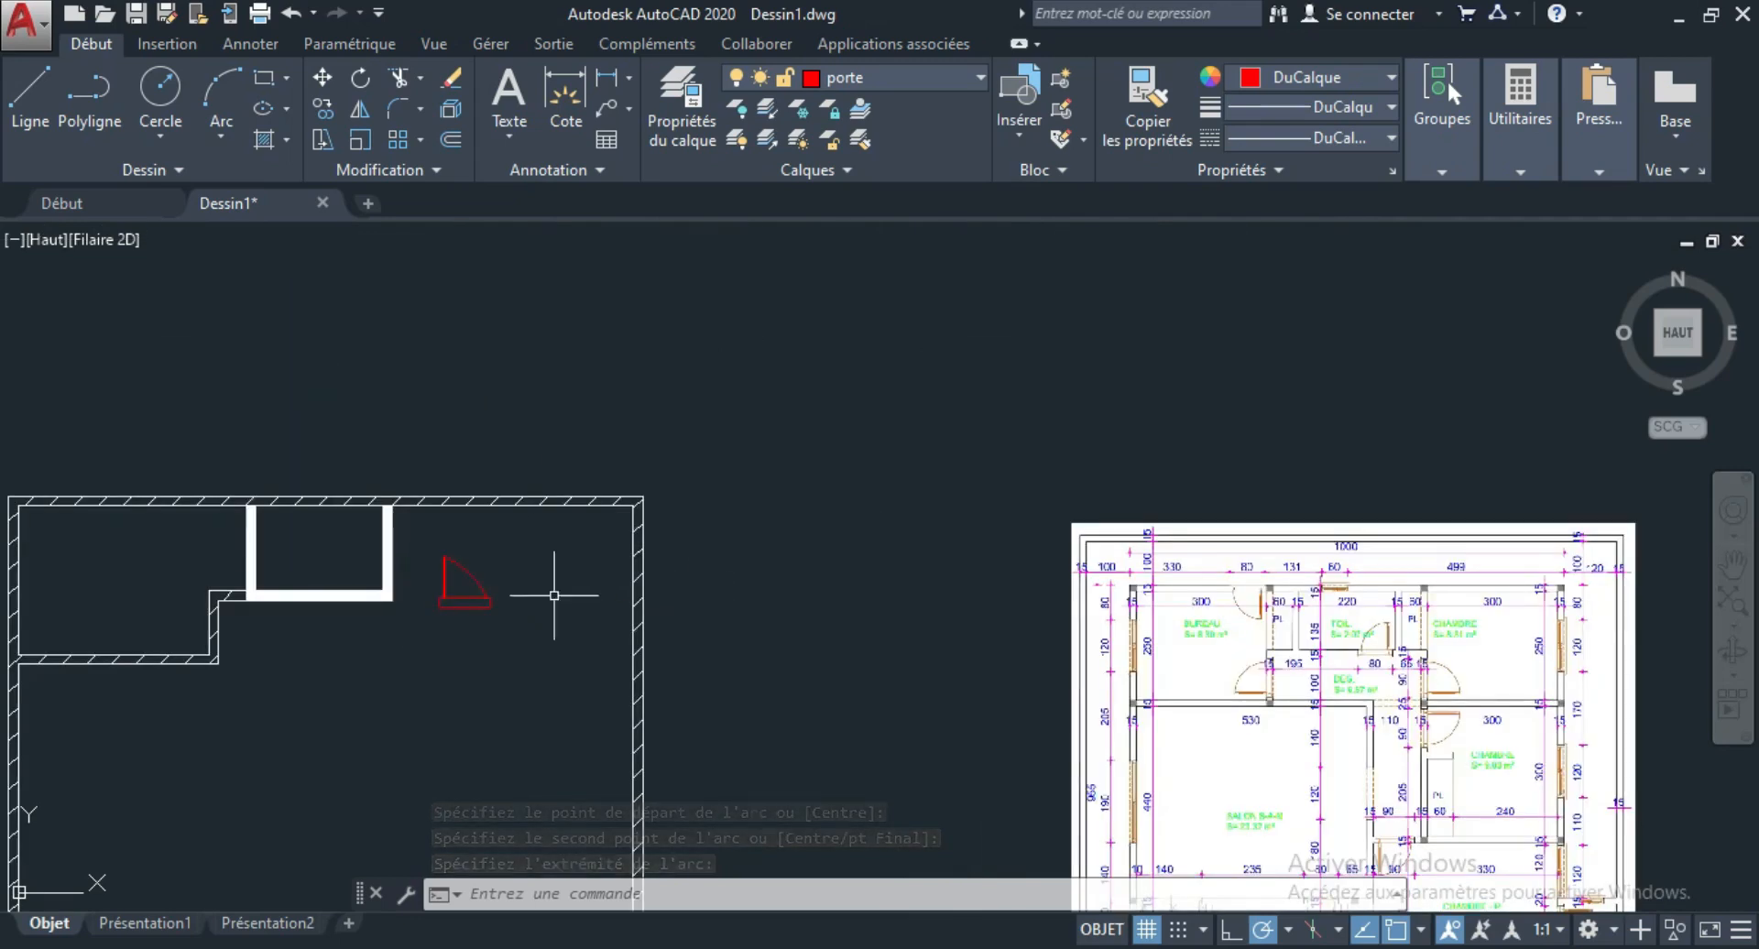
scroll(1277, 682, "up", 8)
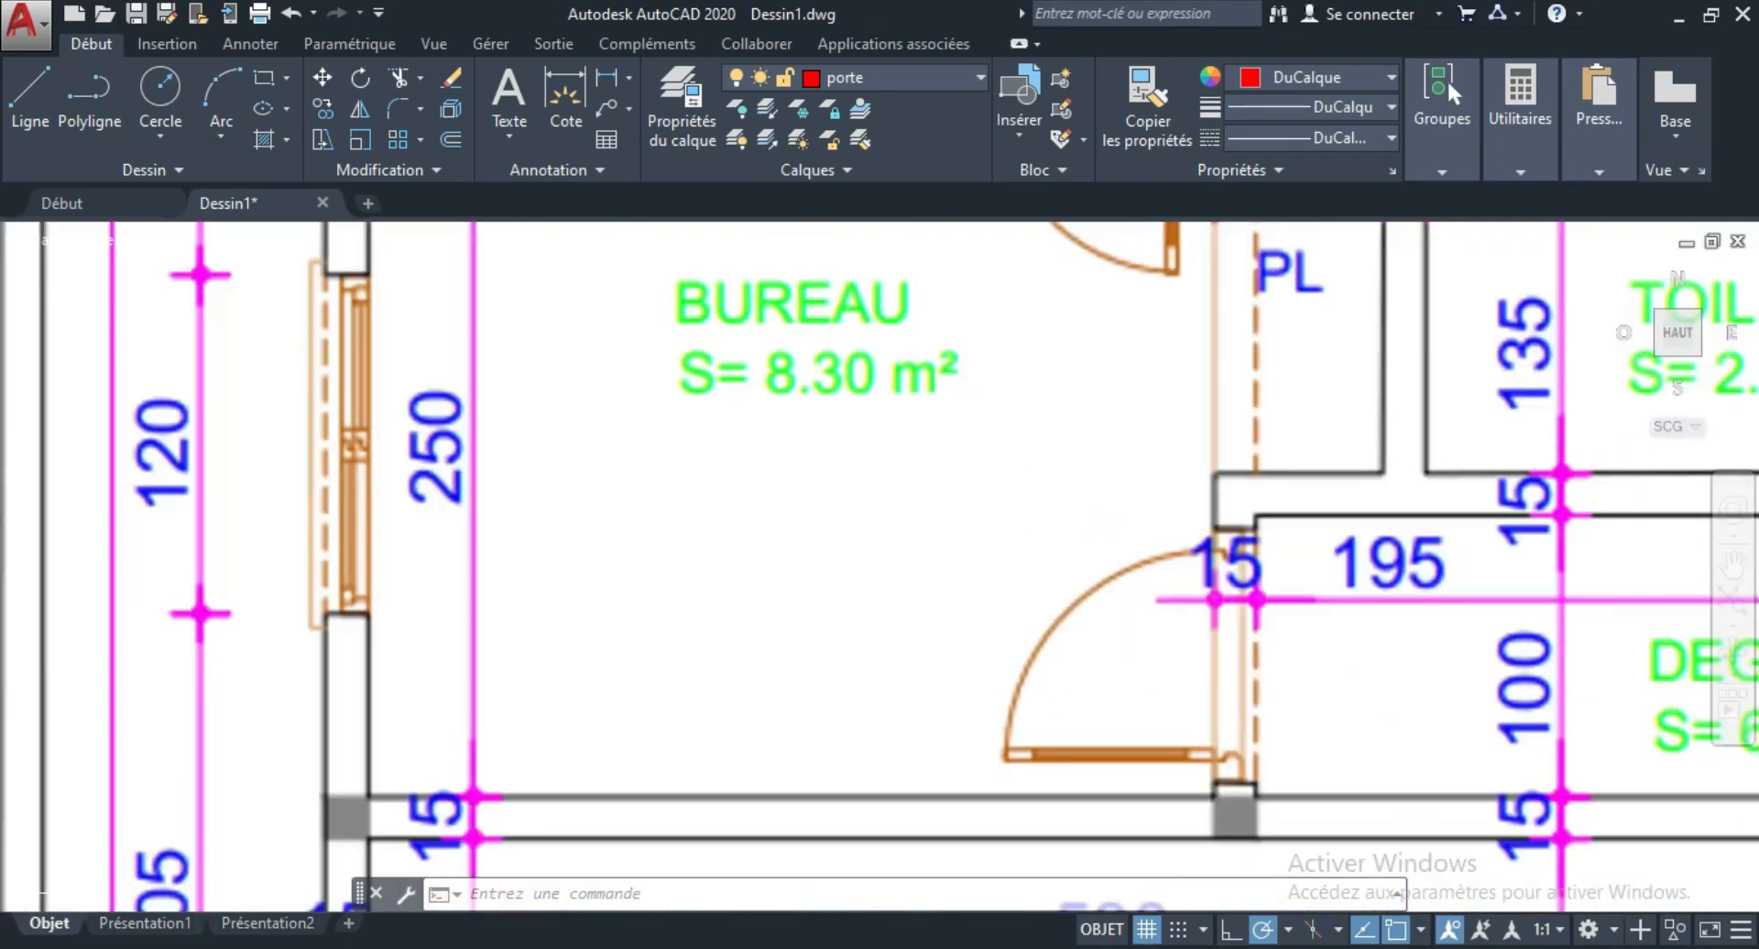
scroll(1259, 601, "down", 8)
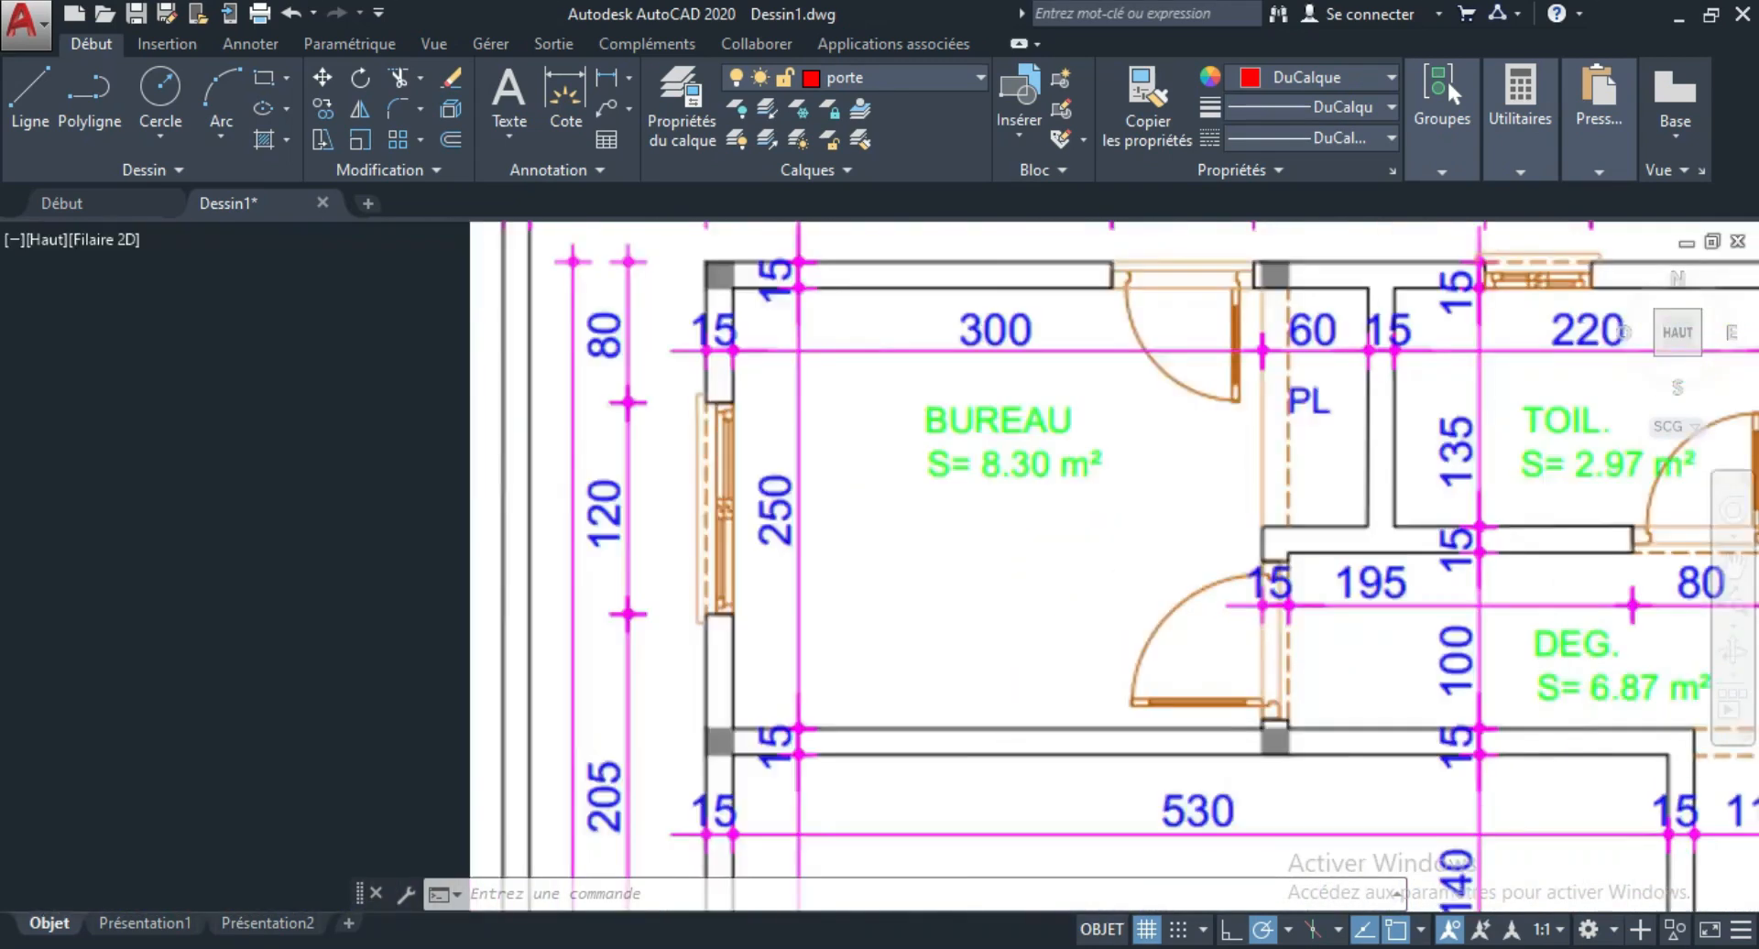
scroll(518, 541, "up", 5)
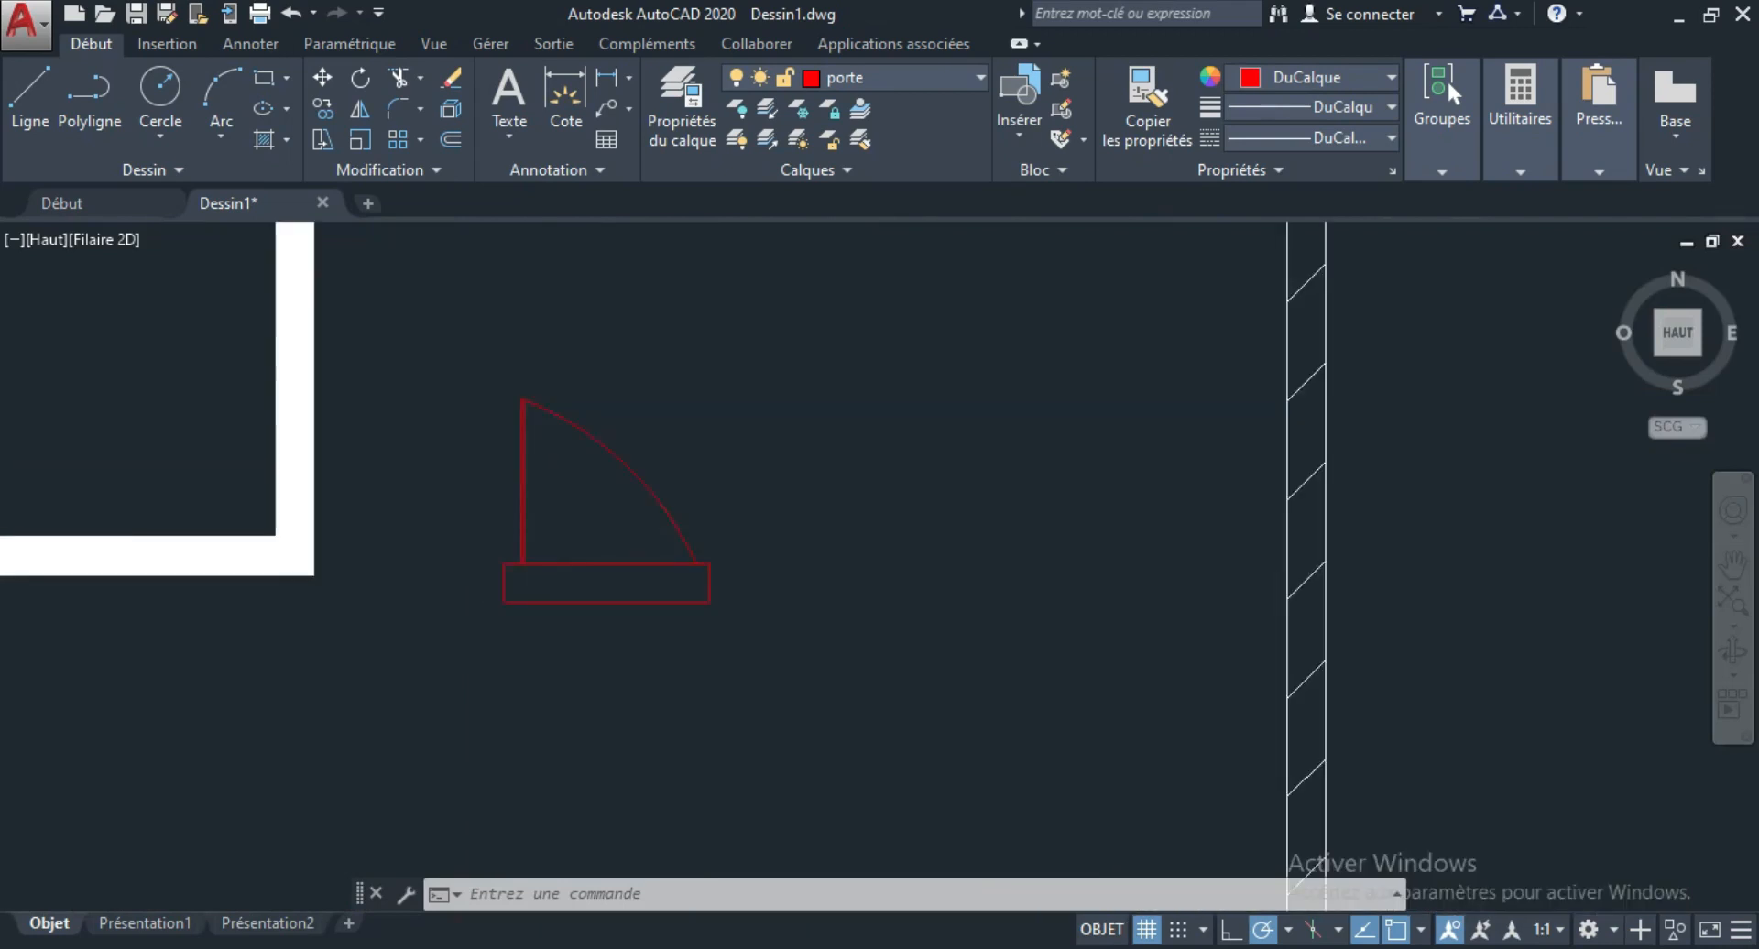
Stretch the midpoint of the door swing arc outward to give it a rounder curve.
scroll(494, 494, "up", 2)
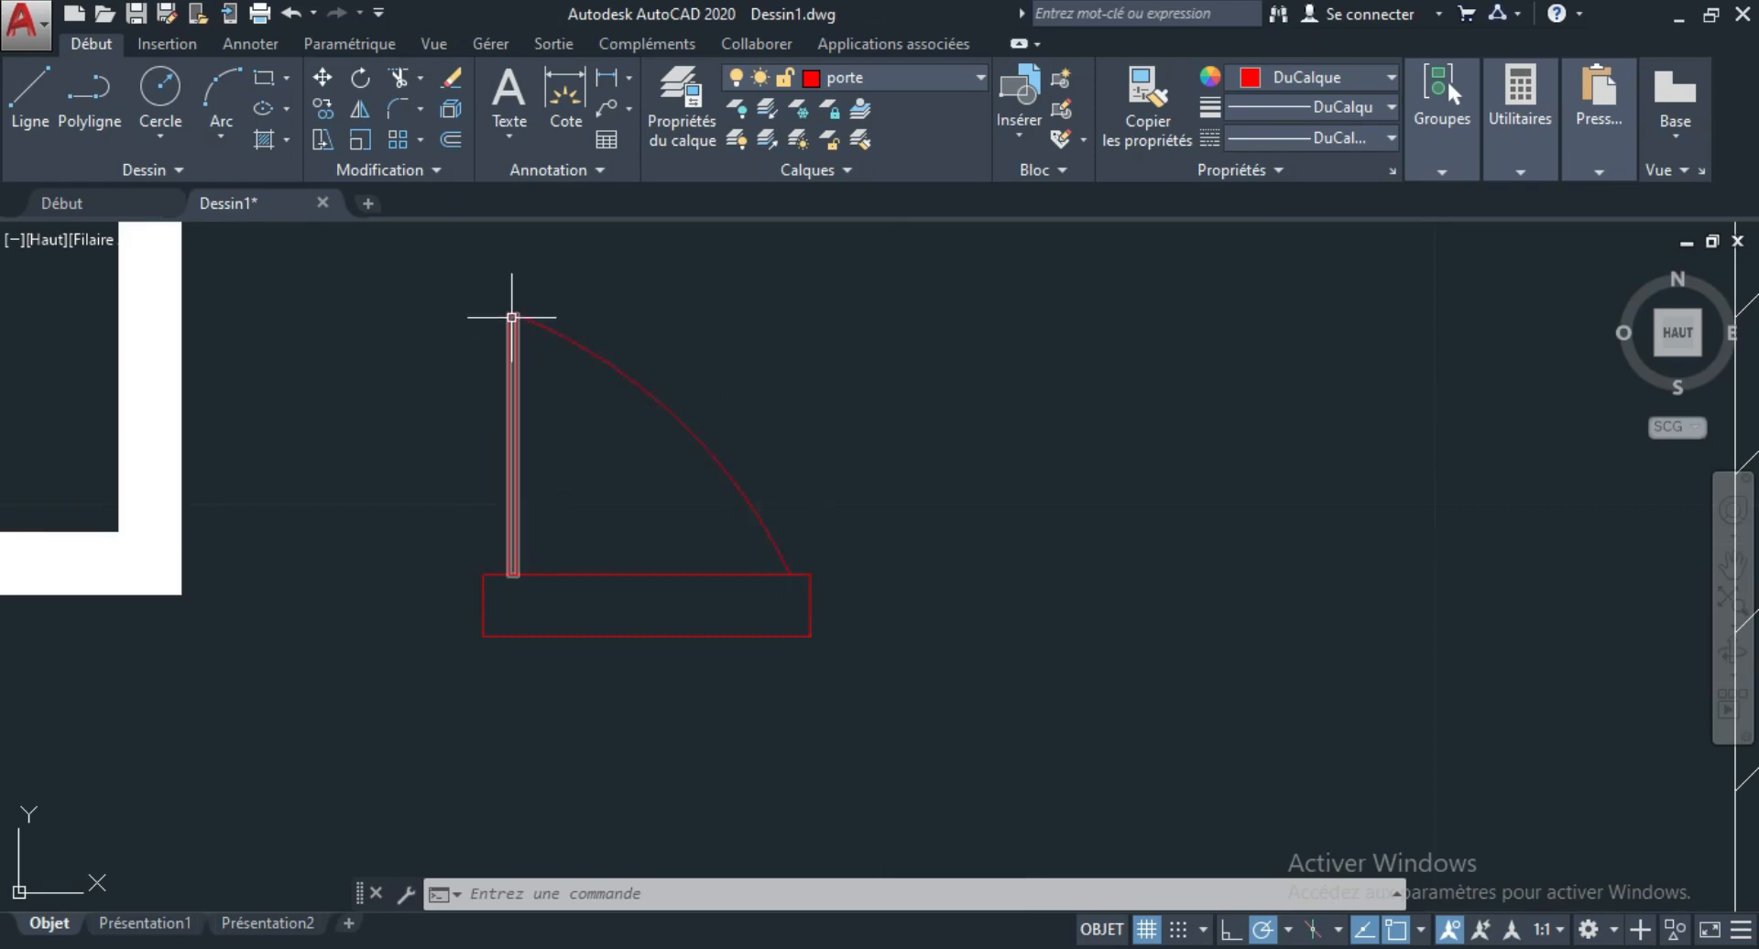
left_click(696, 426)
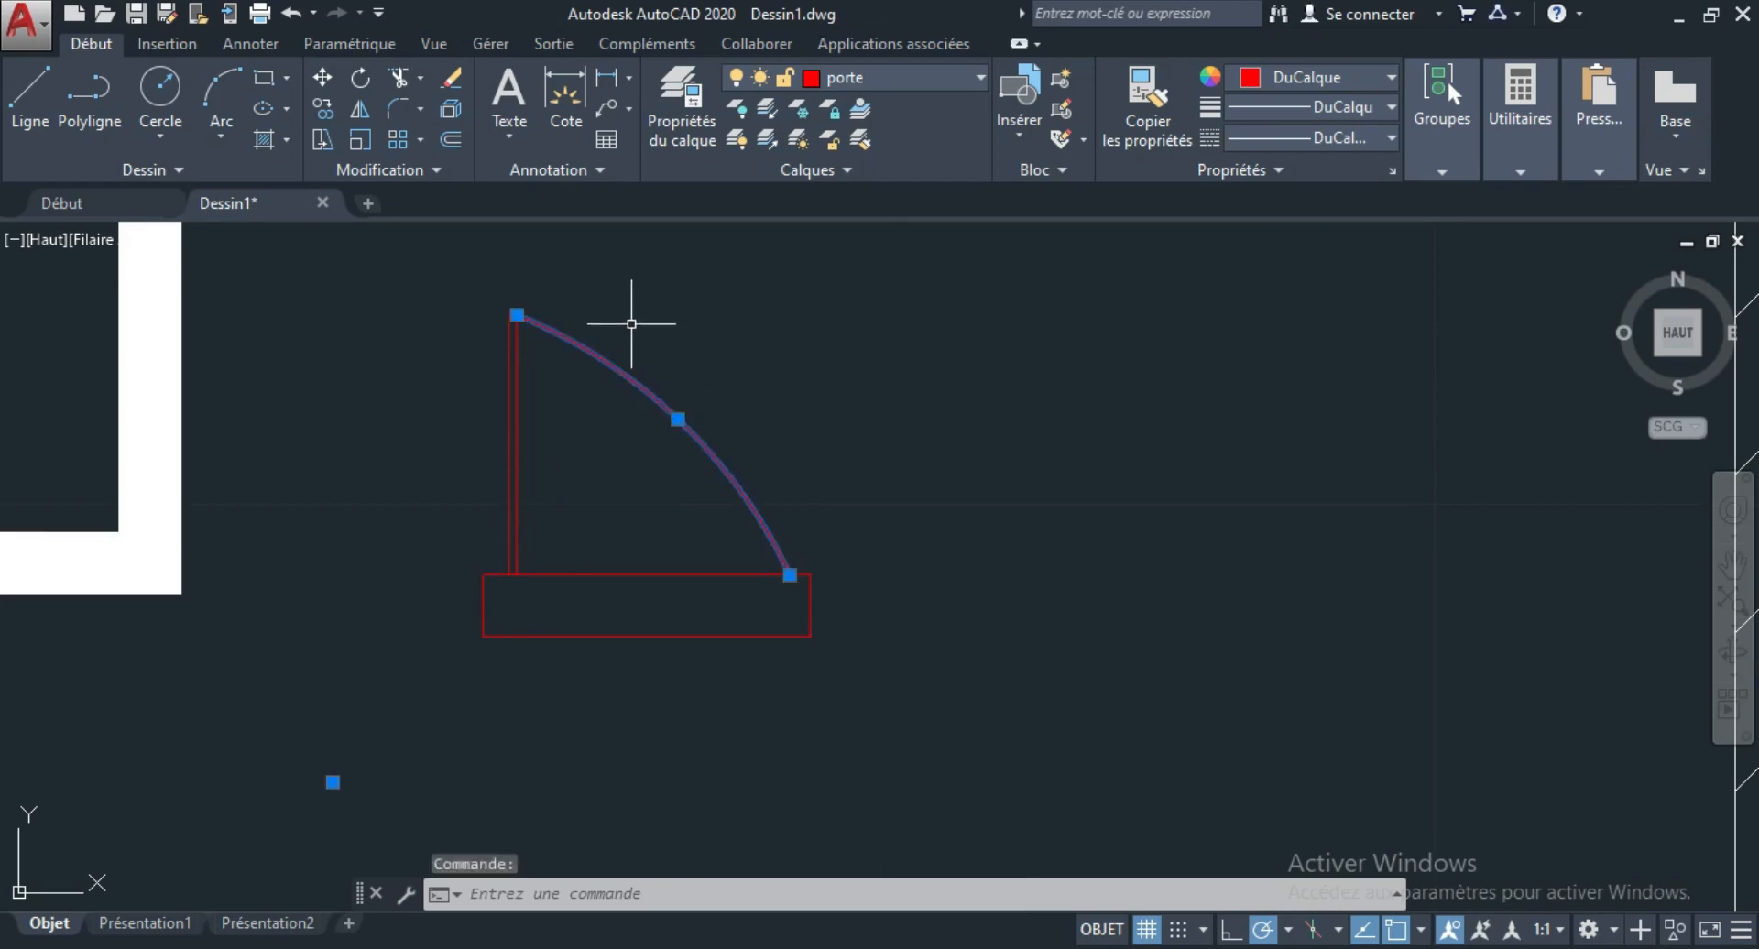
left_click(678, 419)
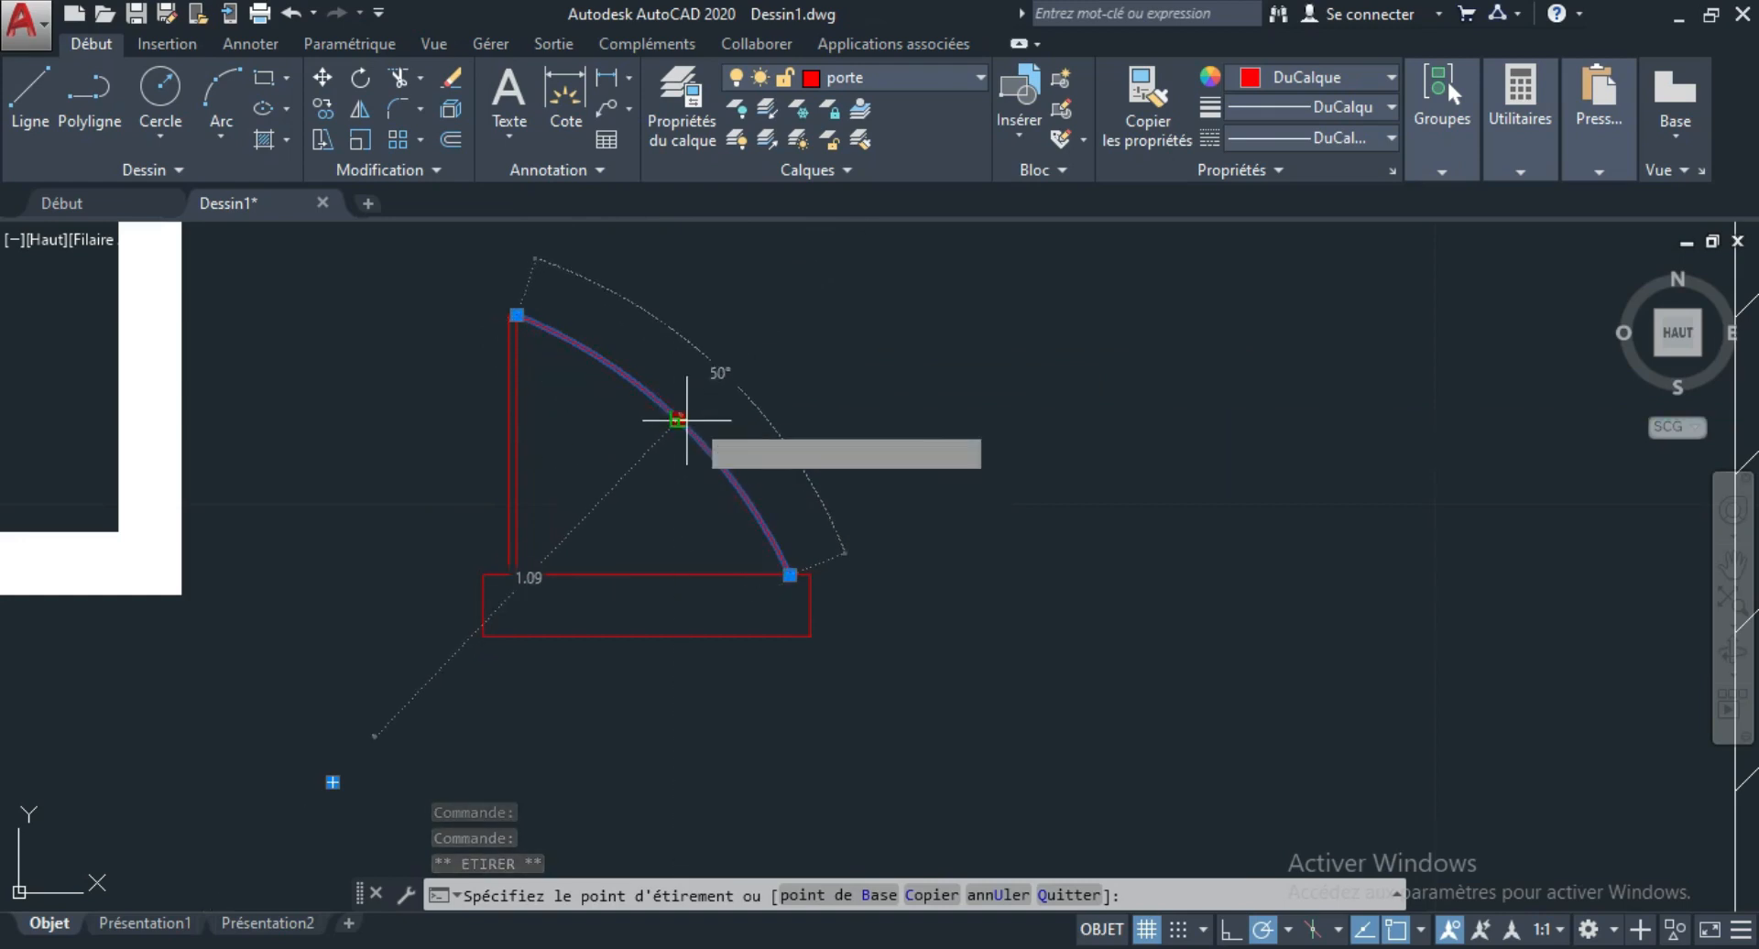
scroll(697, 419, "up", 4)
left_click(691, 368)
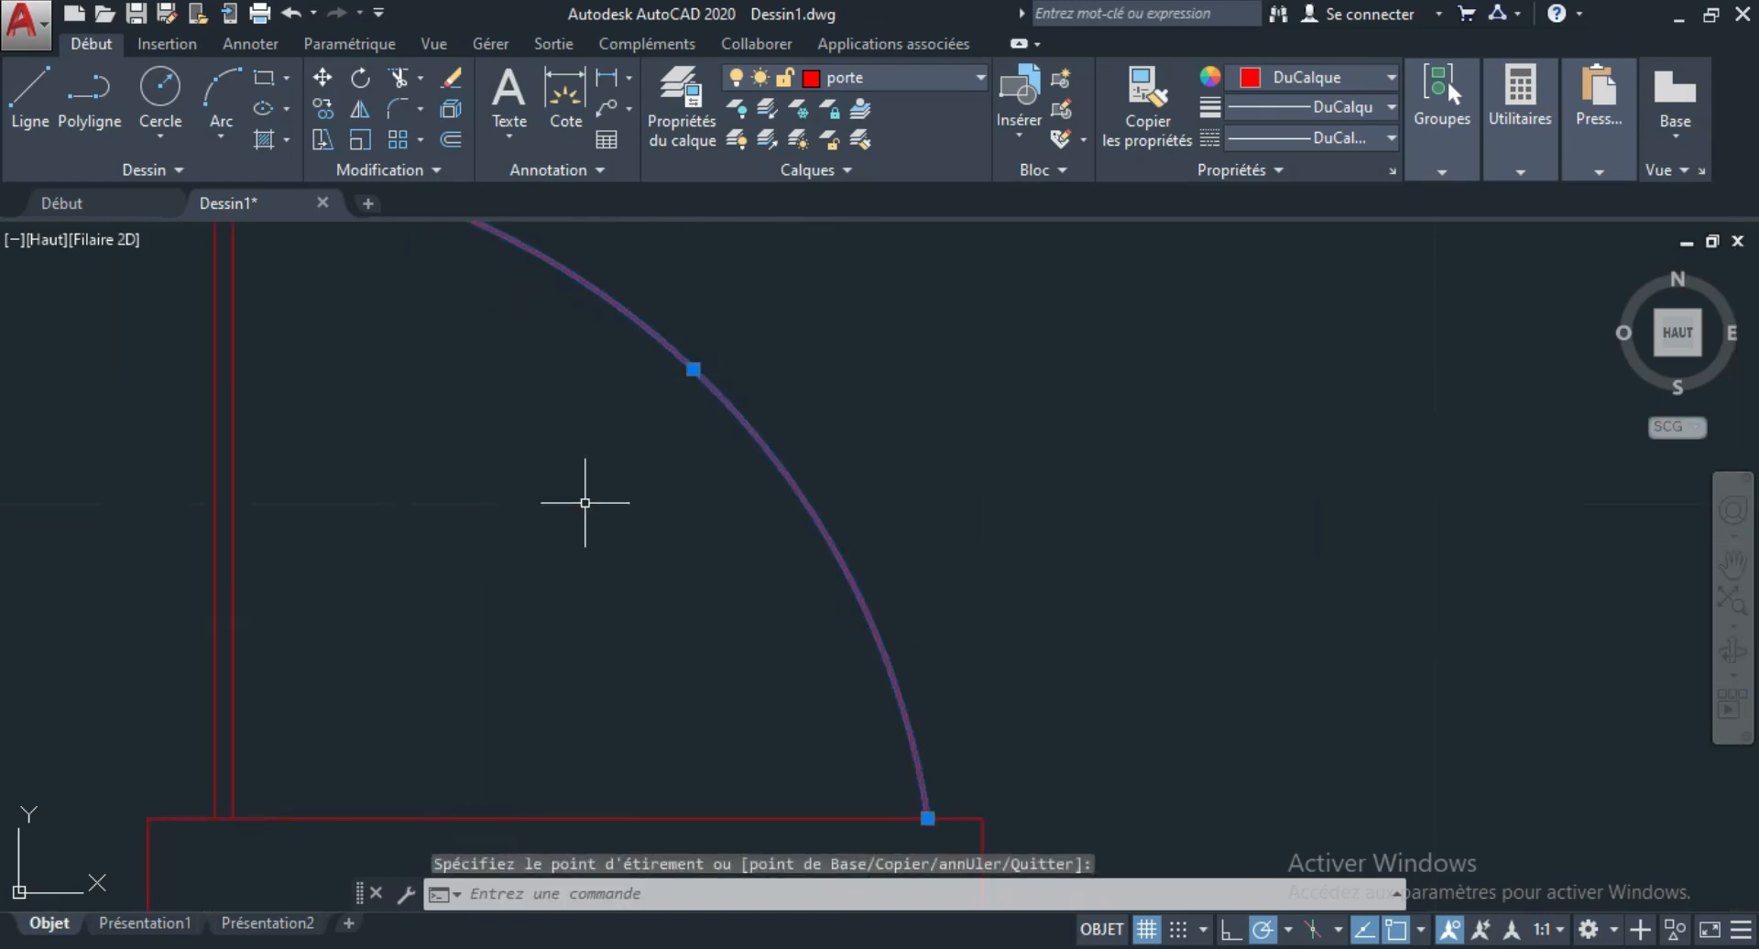
scroll(577, 504, "down", 4)
key("Escape")
Move the complete door symbol to the empty area above the upper-left part of the floor plan.
scroll(747, 426, "down", 6)
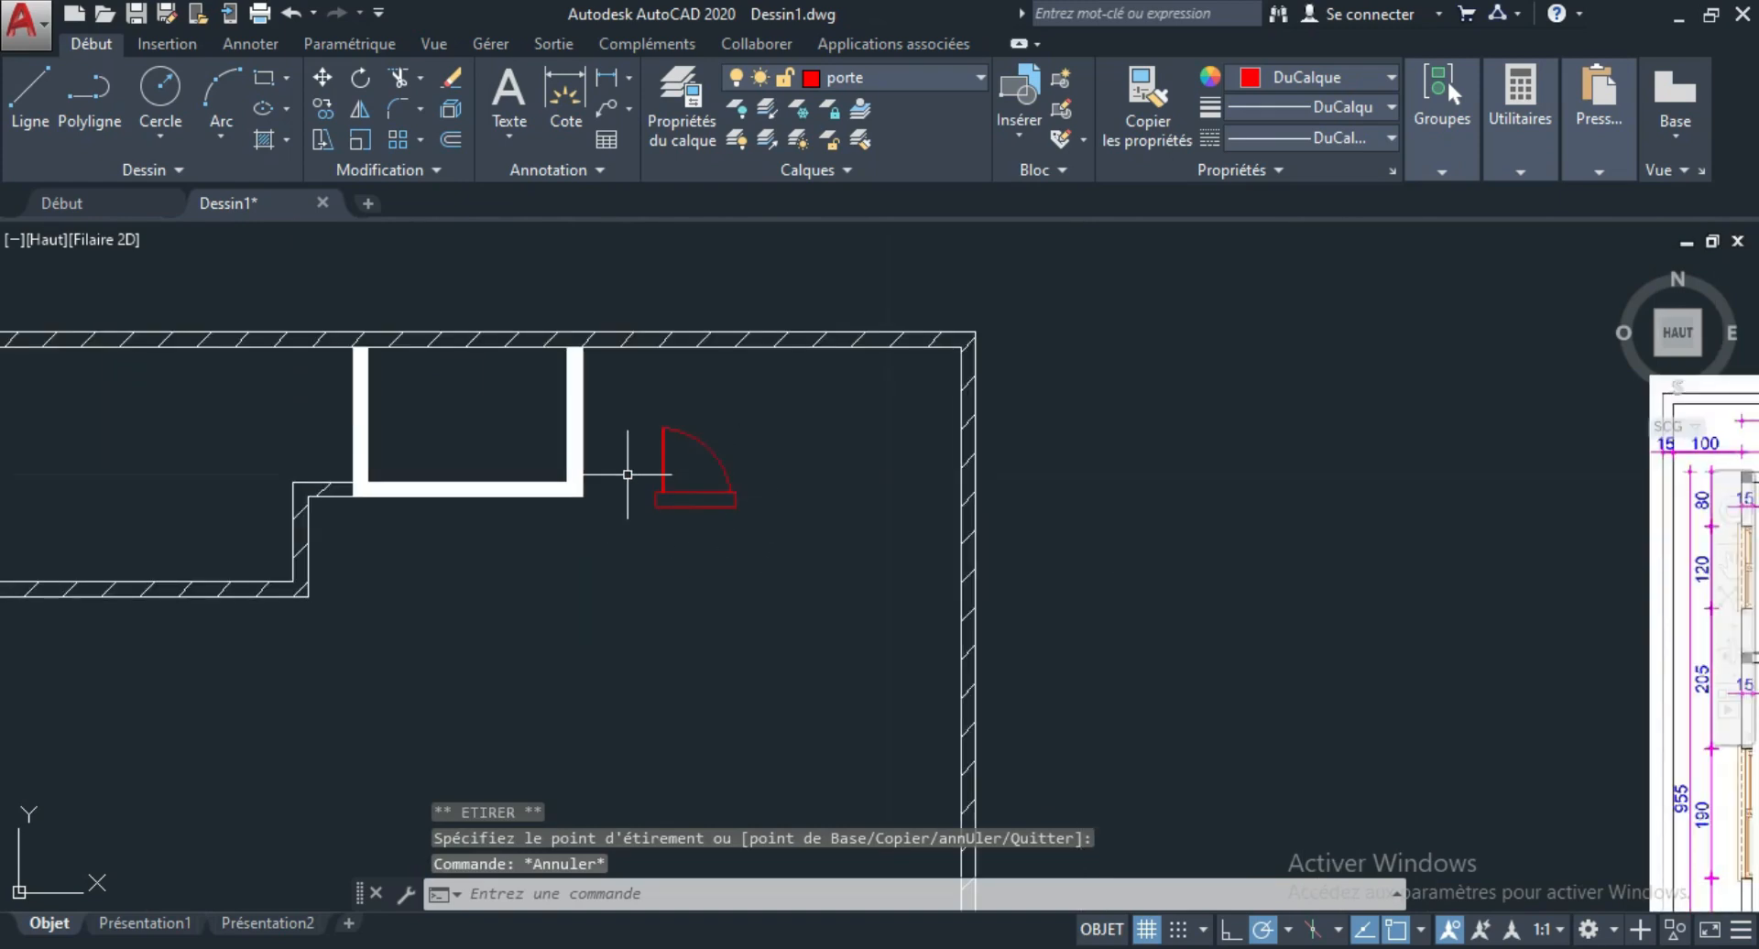
scroll(753, 547, "down", 3)
scroll(757, 478, "up", 2)
scroll(752, 499, "down", 2)
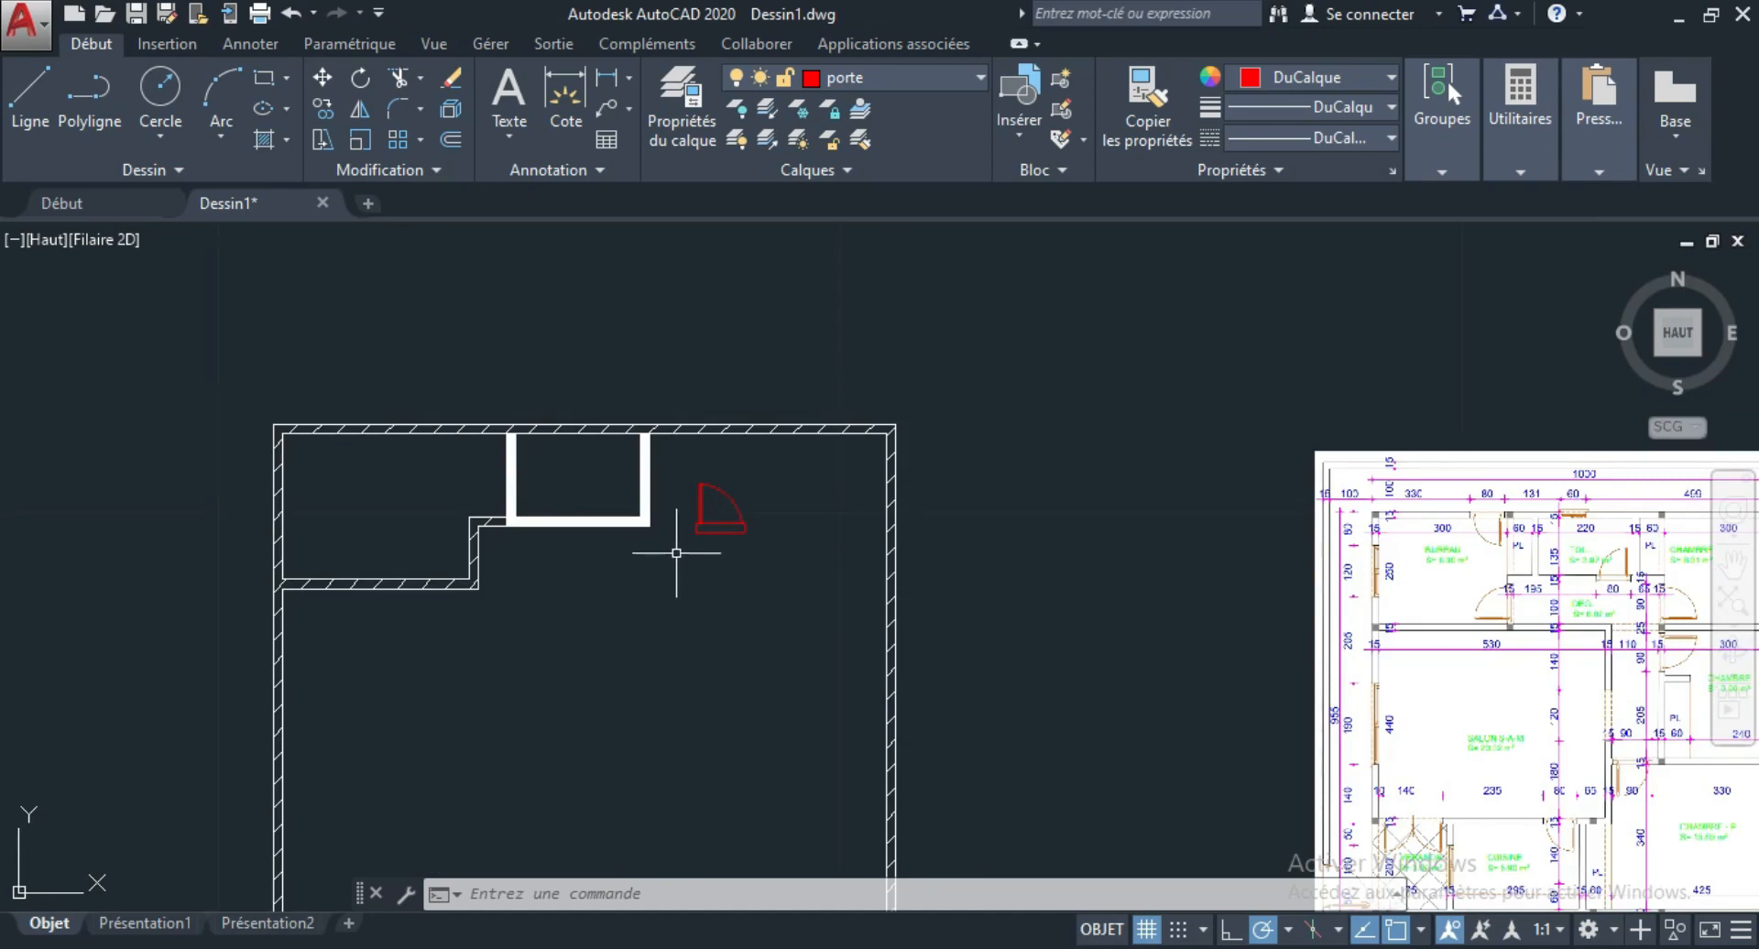
left_click(675, 469)
left_click(770, 568)
left_click(323, 78)
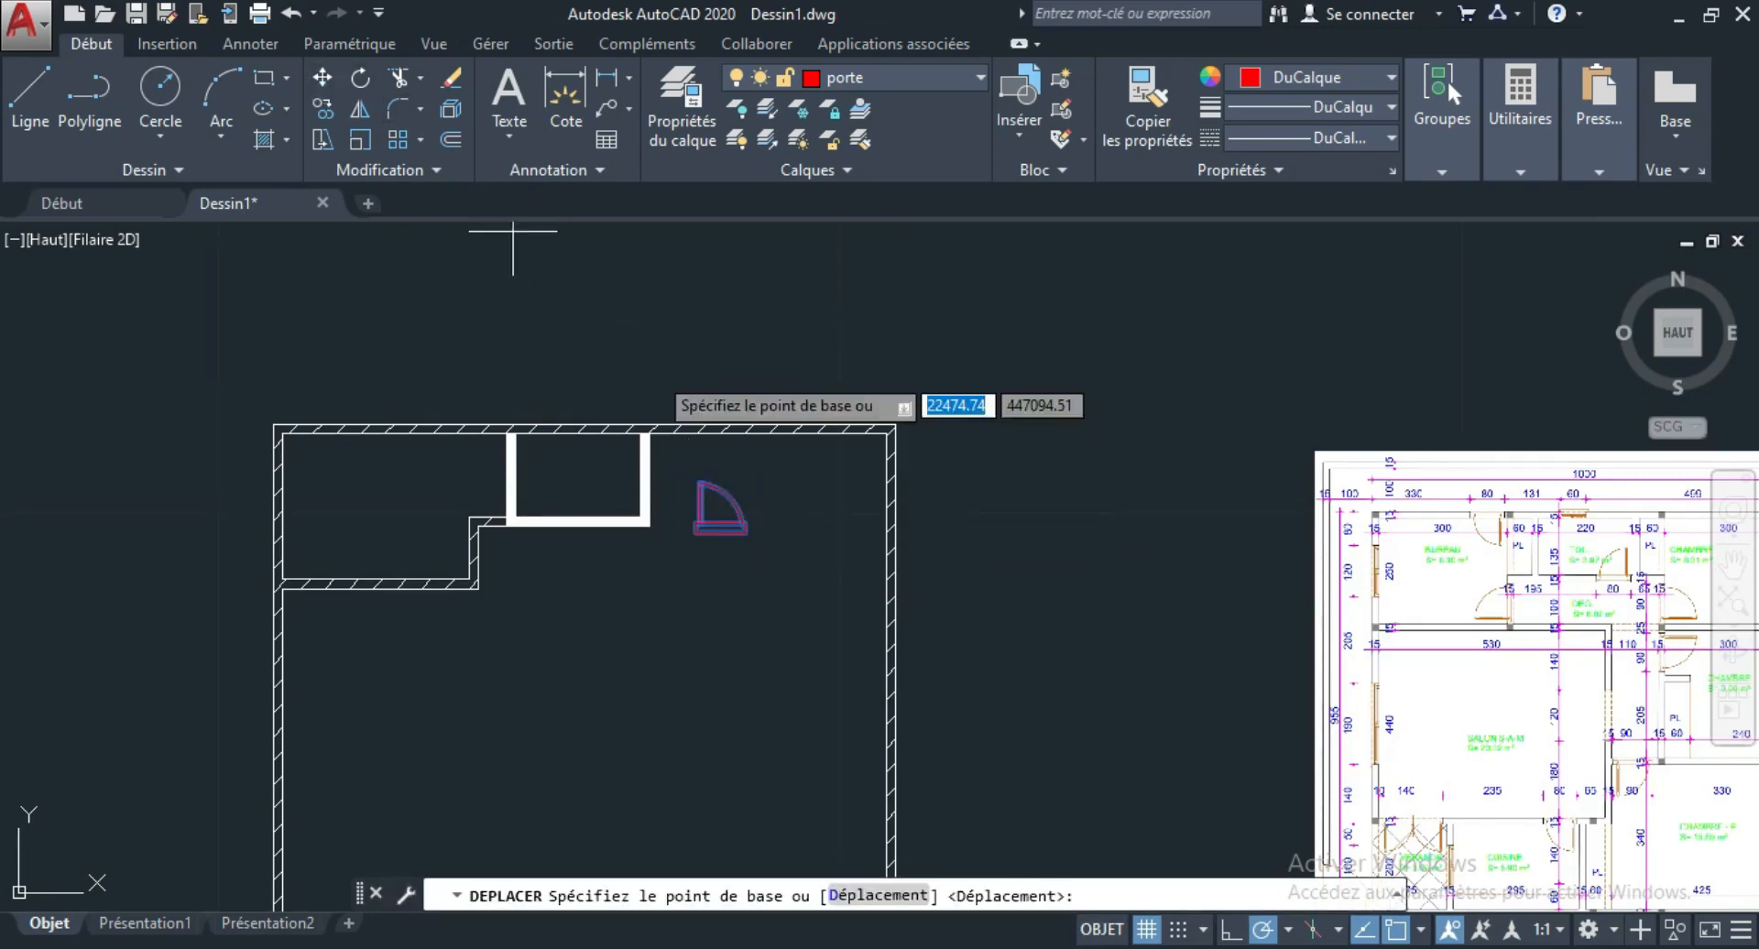
left_click(734, 522)
left_click(430, 328)
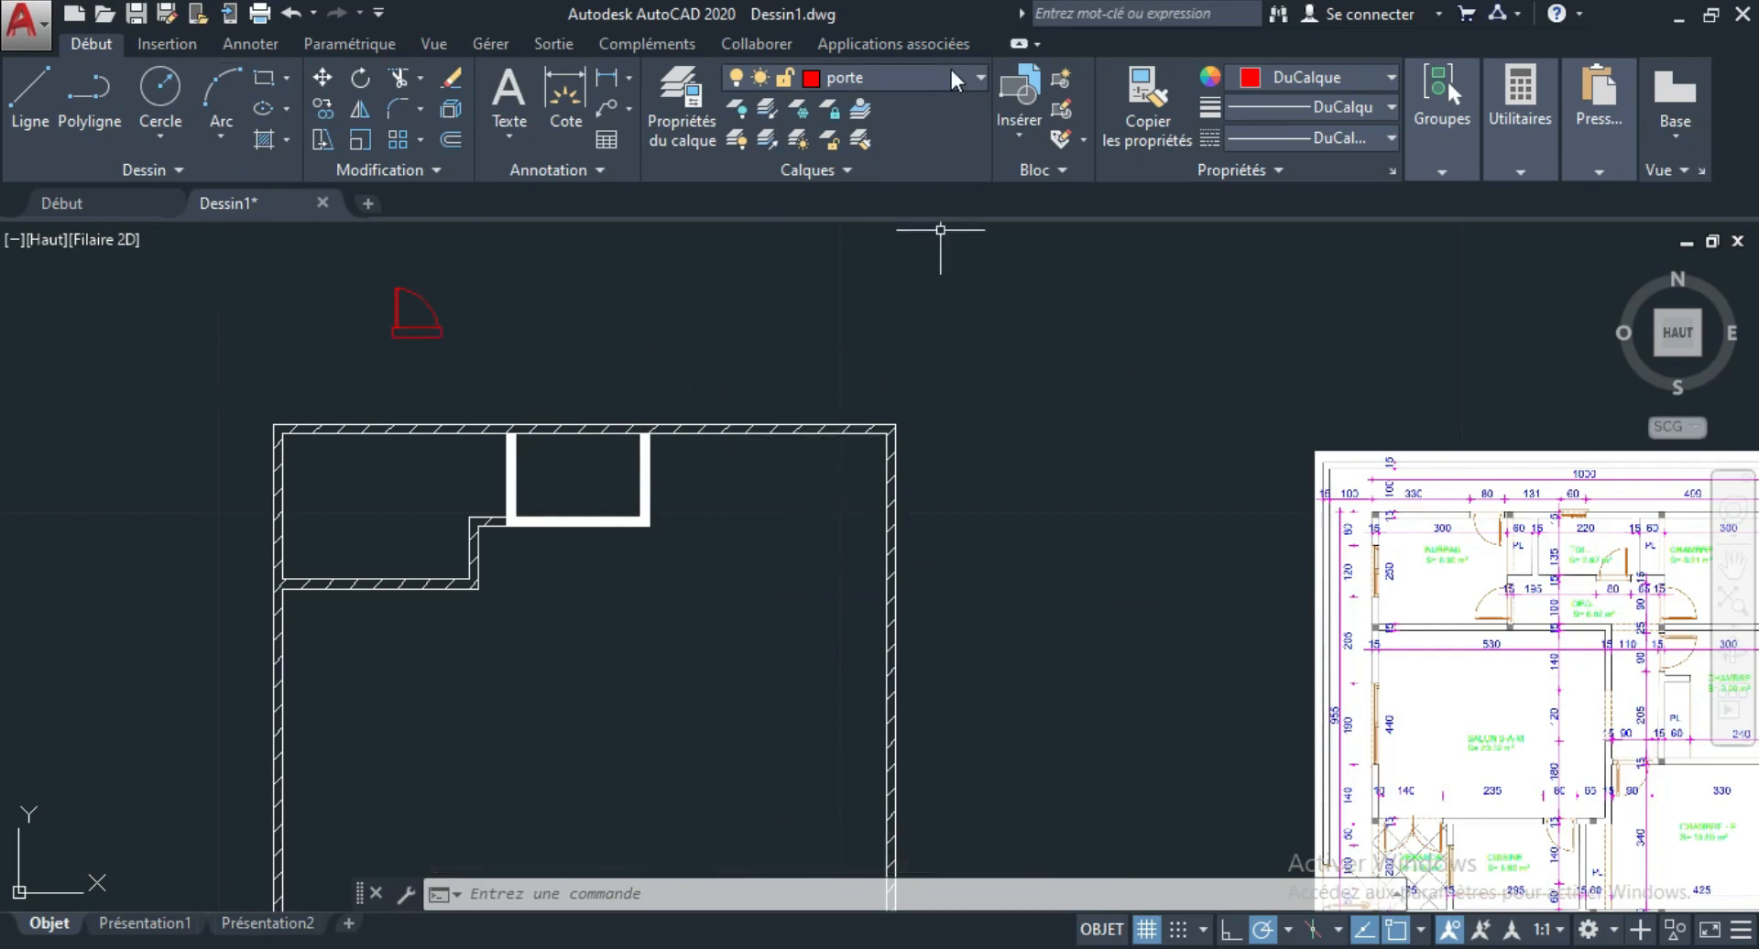
Make cote the current layer.
left_click(142, 97)
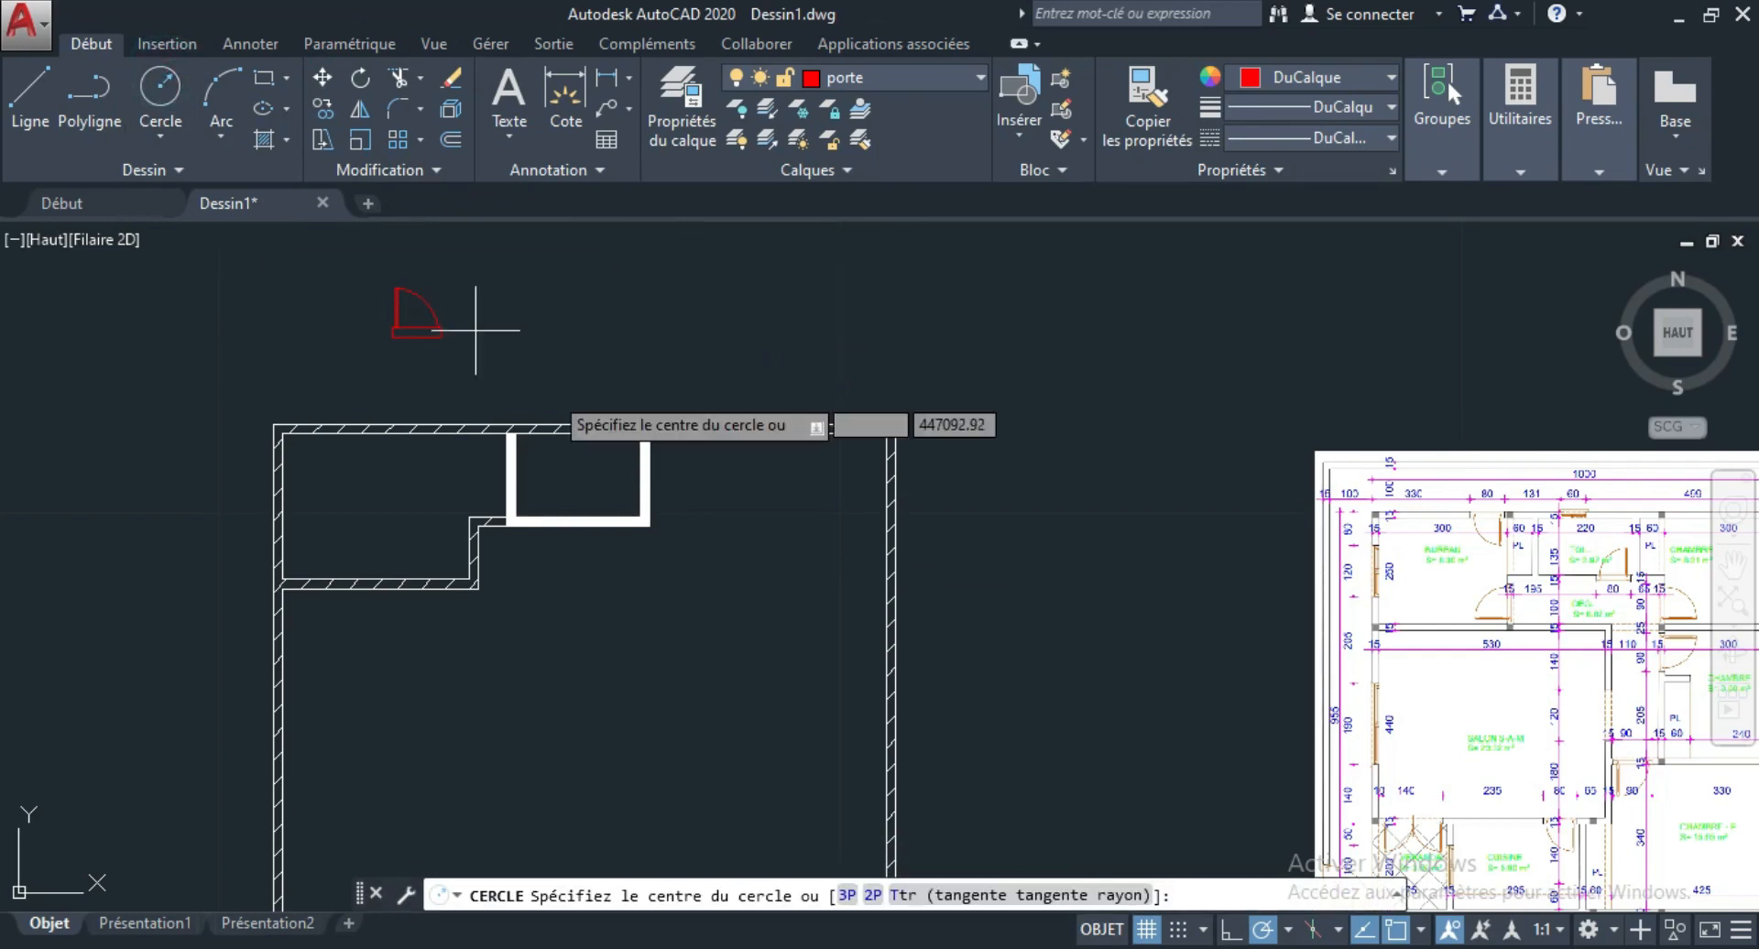
key("Escape")
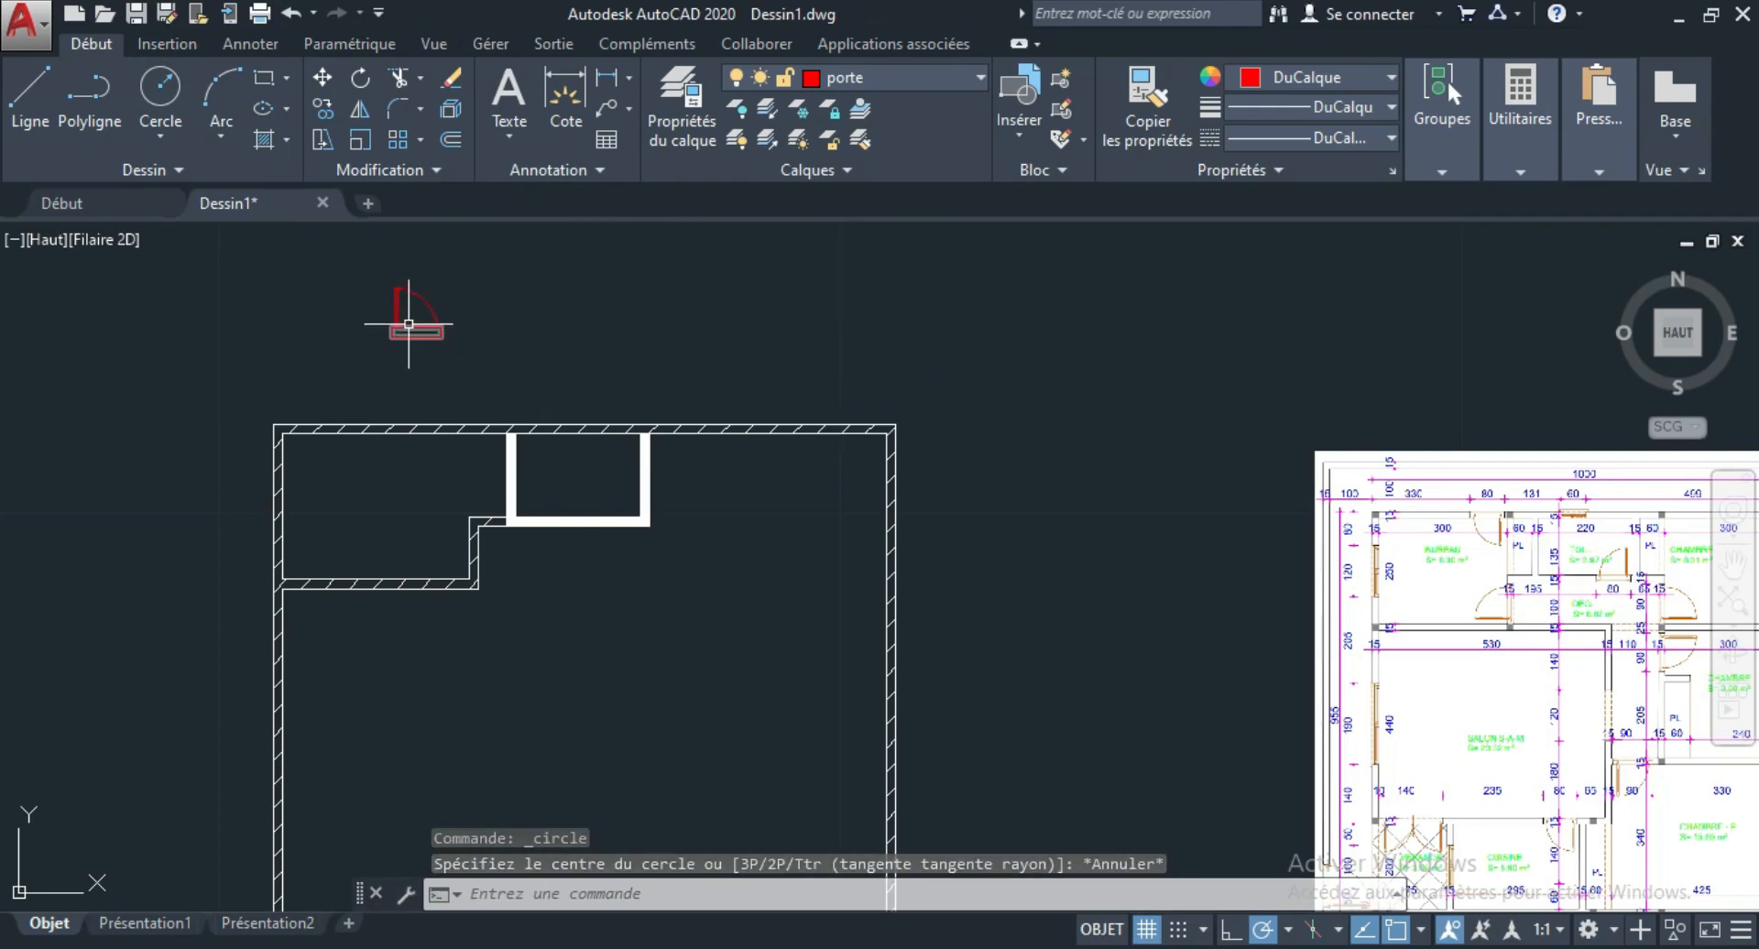
left_click(982, 79)
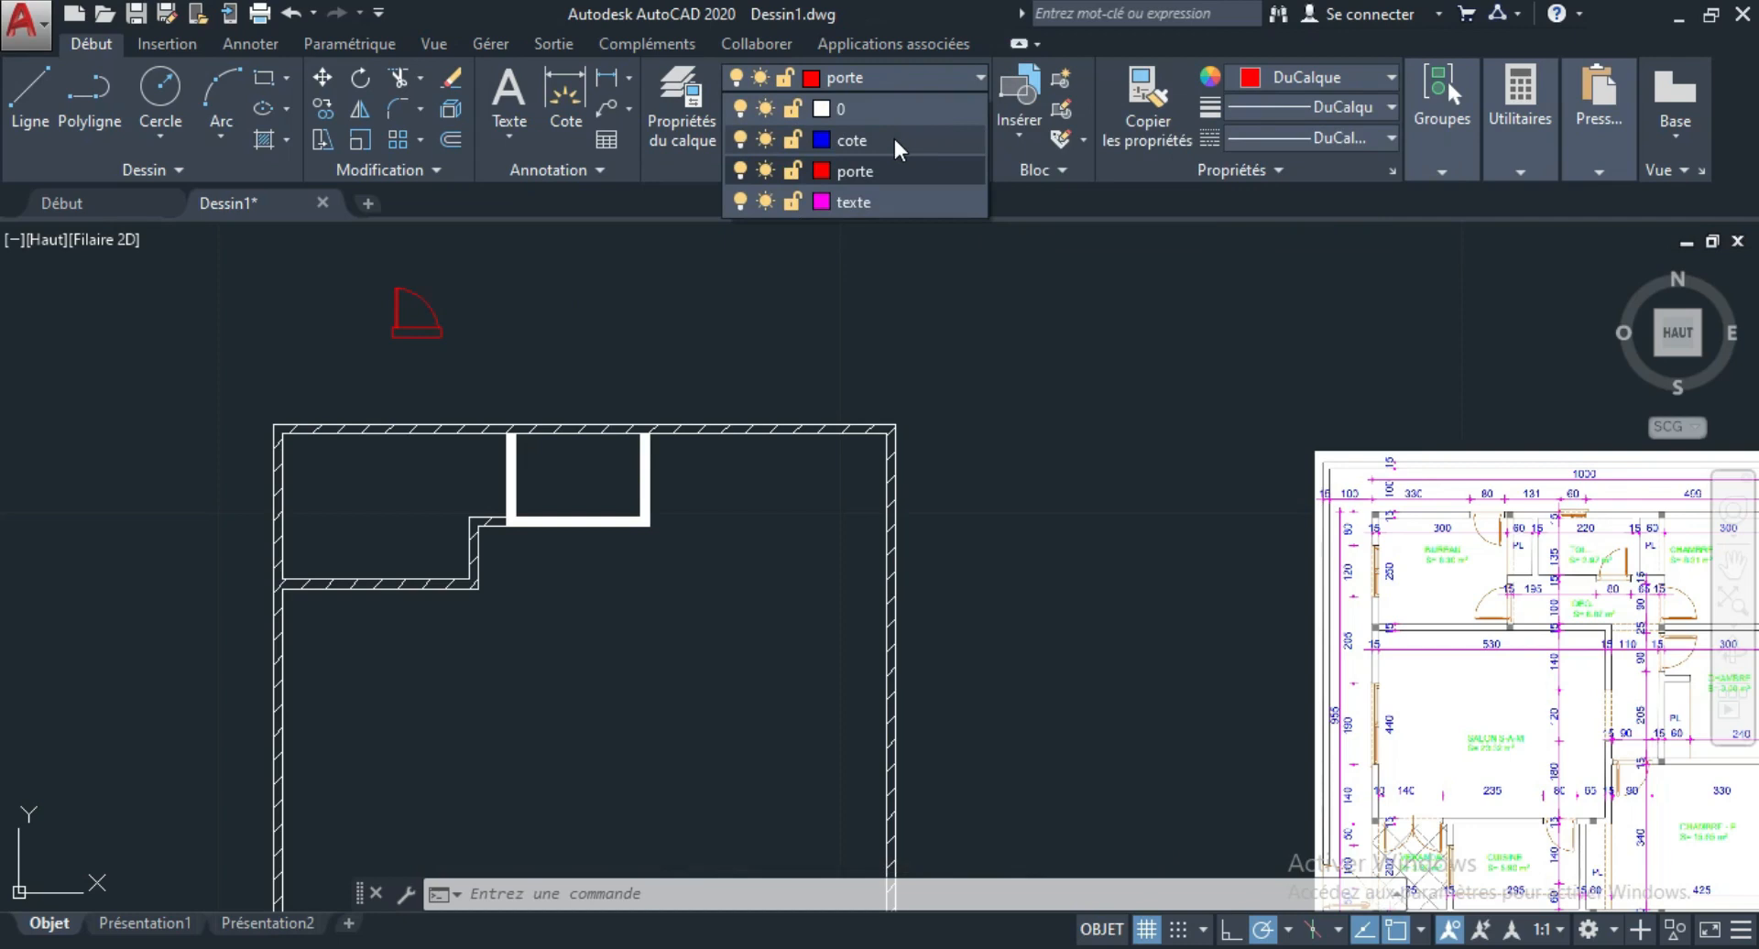
left_click(895, 142)
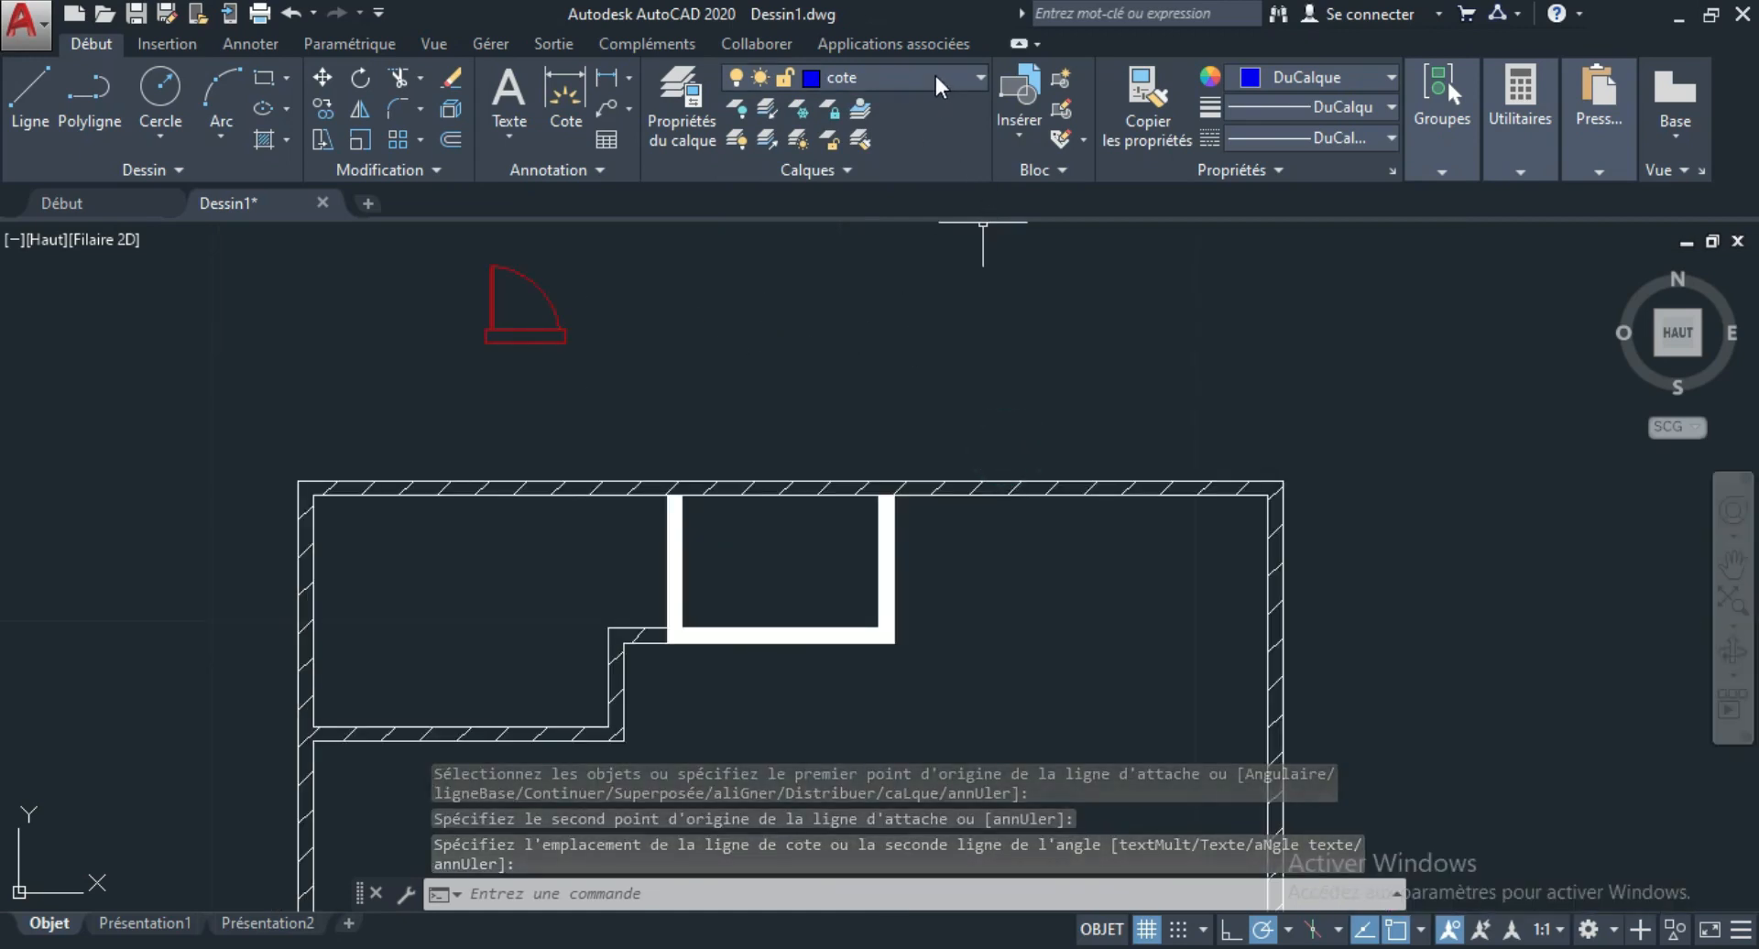
Dimension the full outer length of the floor plan's upper wall from corner to corner, placing the dimension line just above it.
left_click(566, 94)
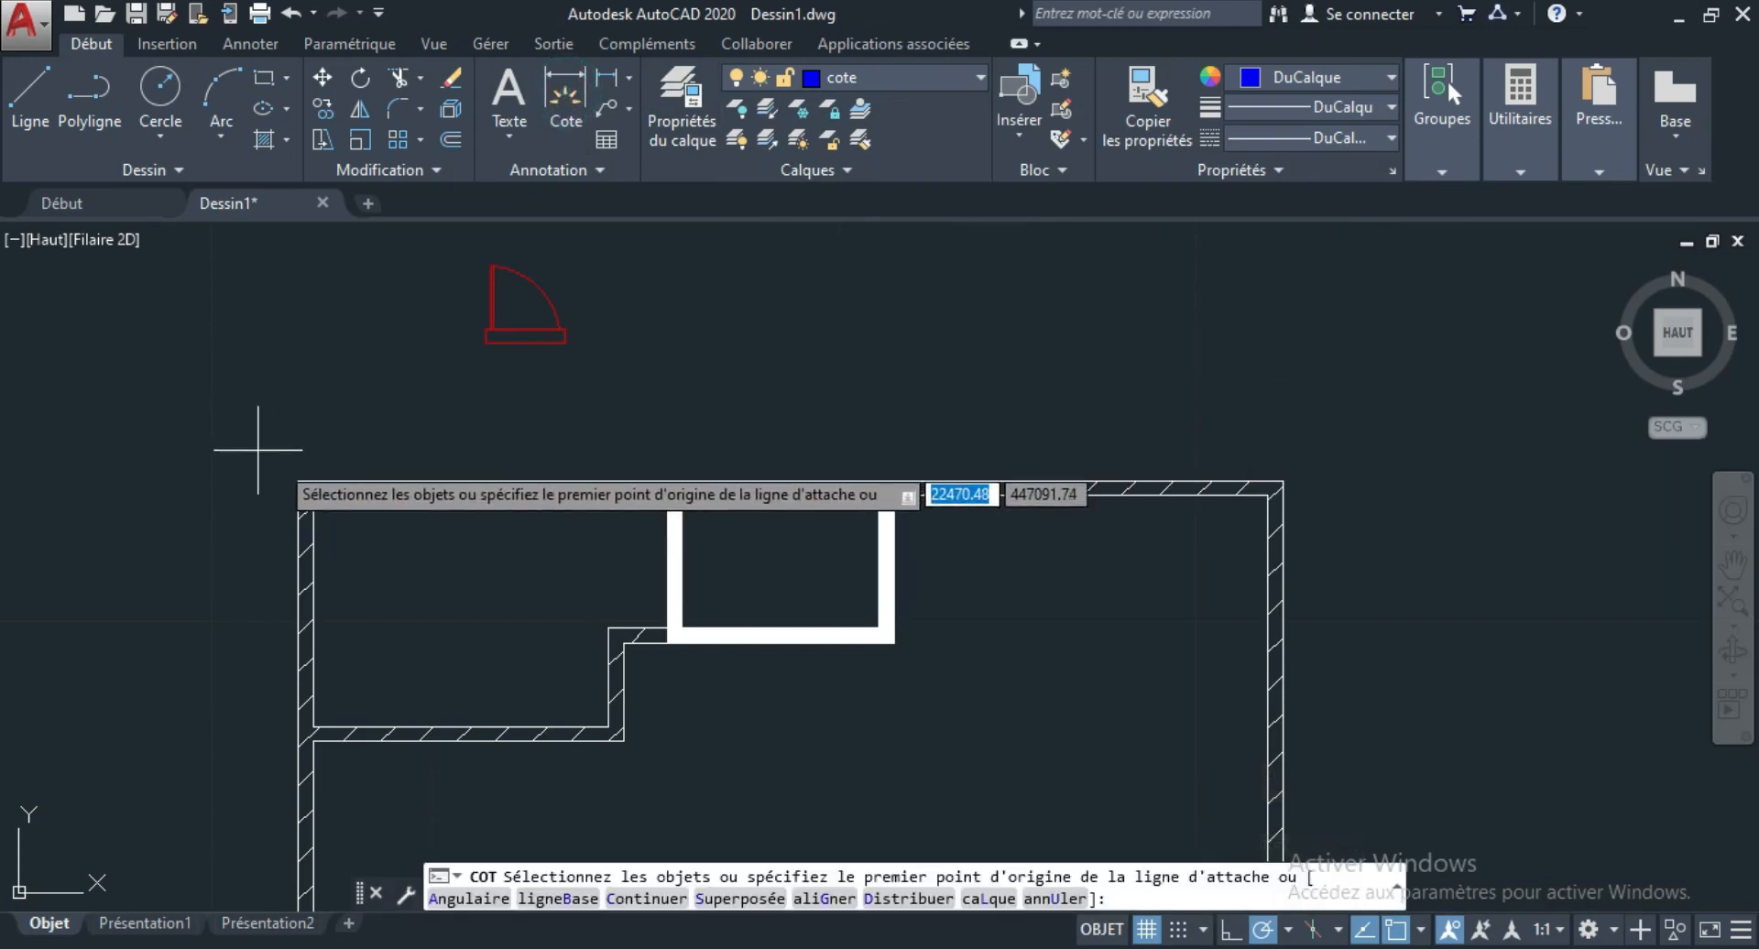
key("Return")
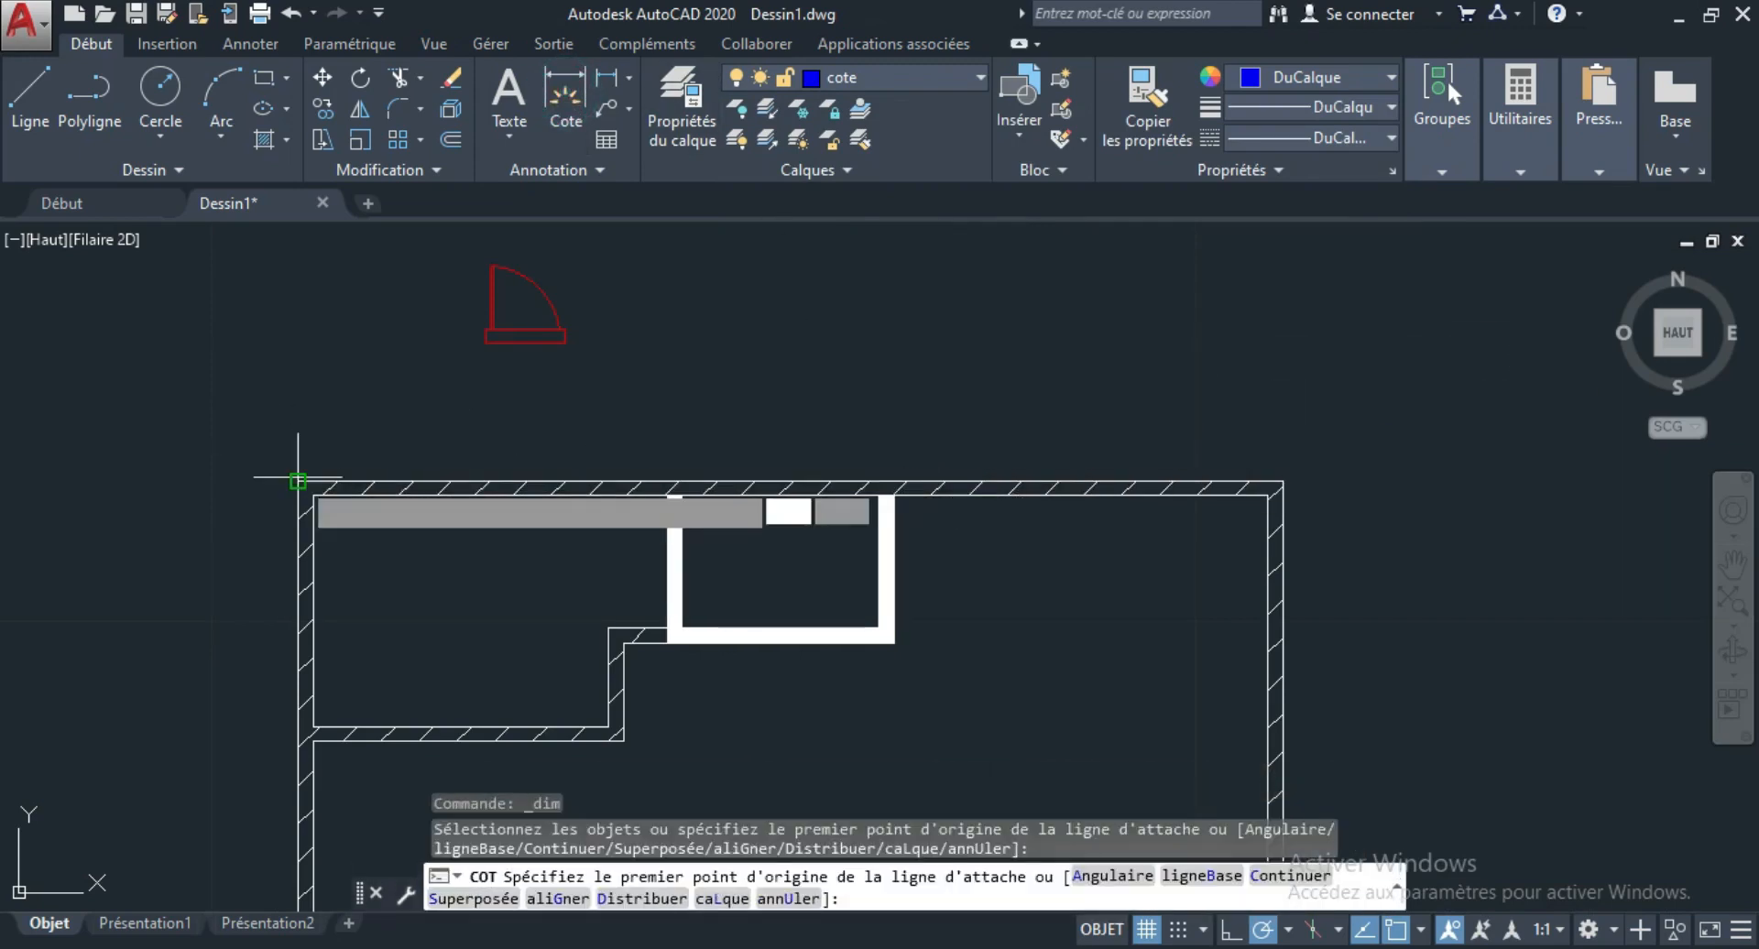
left_click(298, 482)
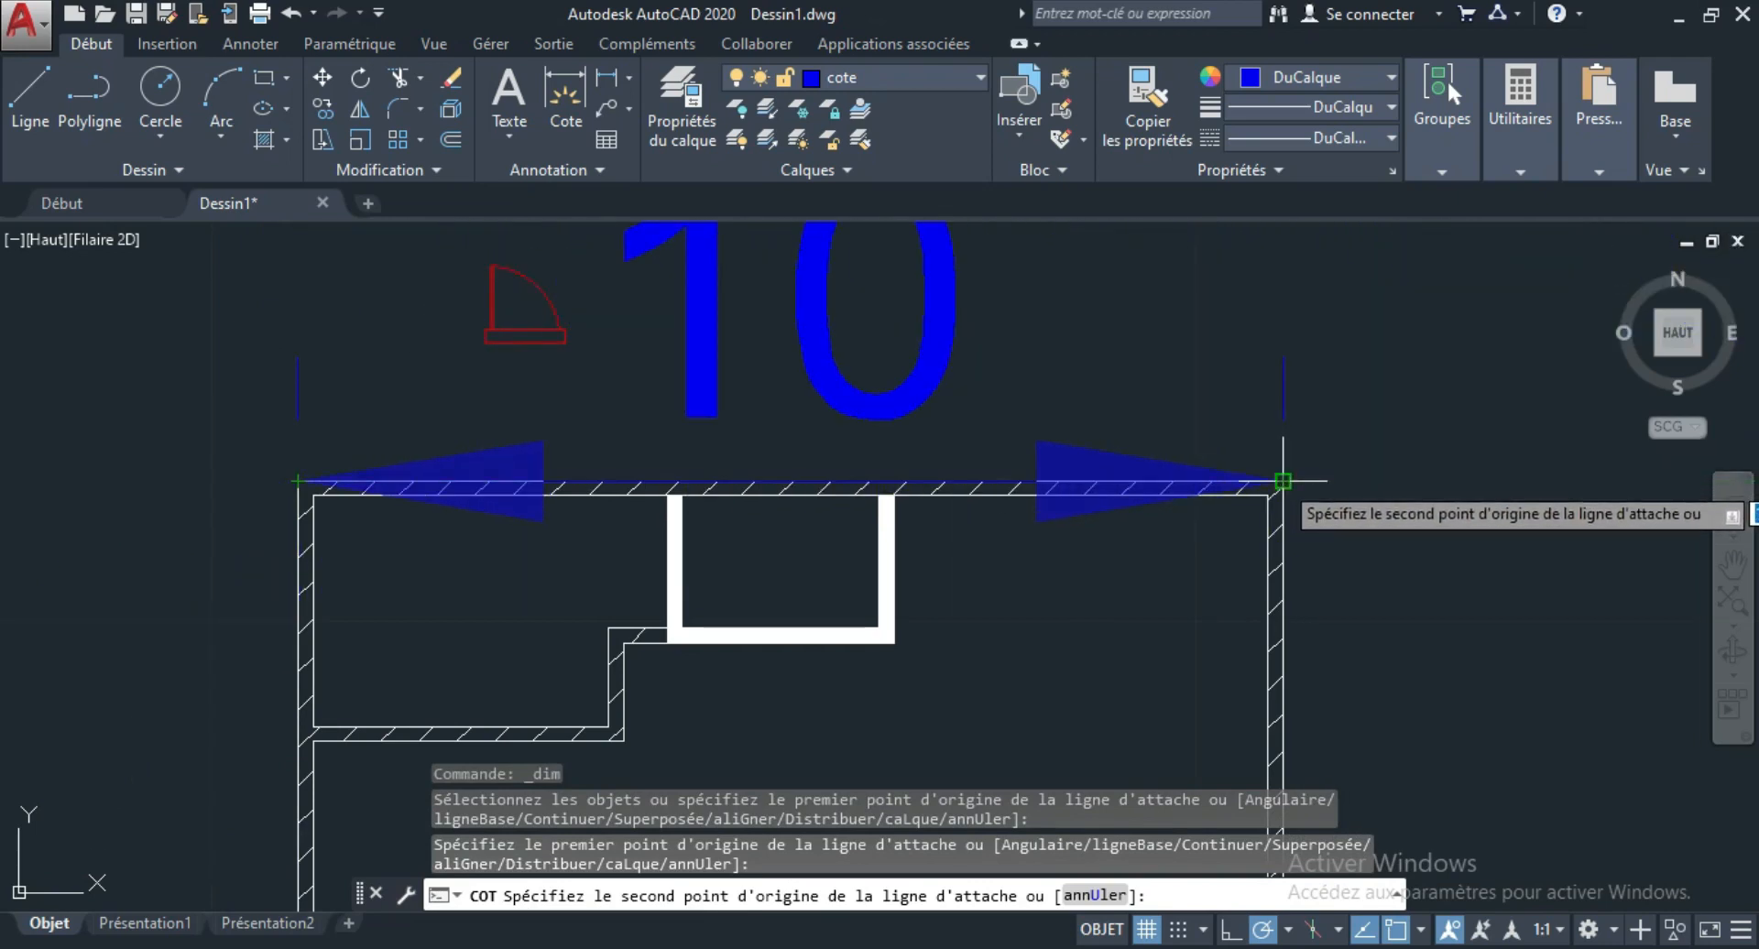
left_click(1282, 480)
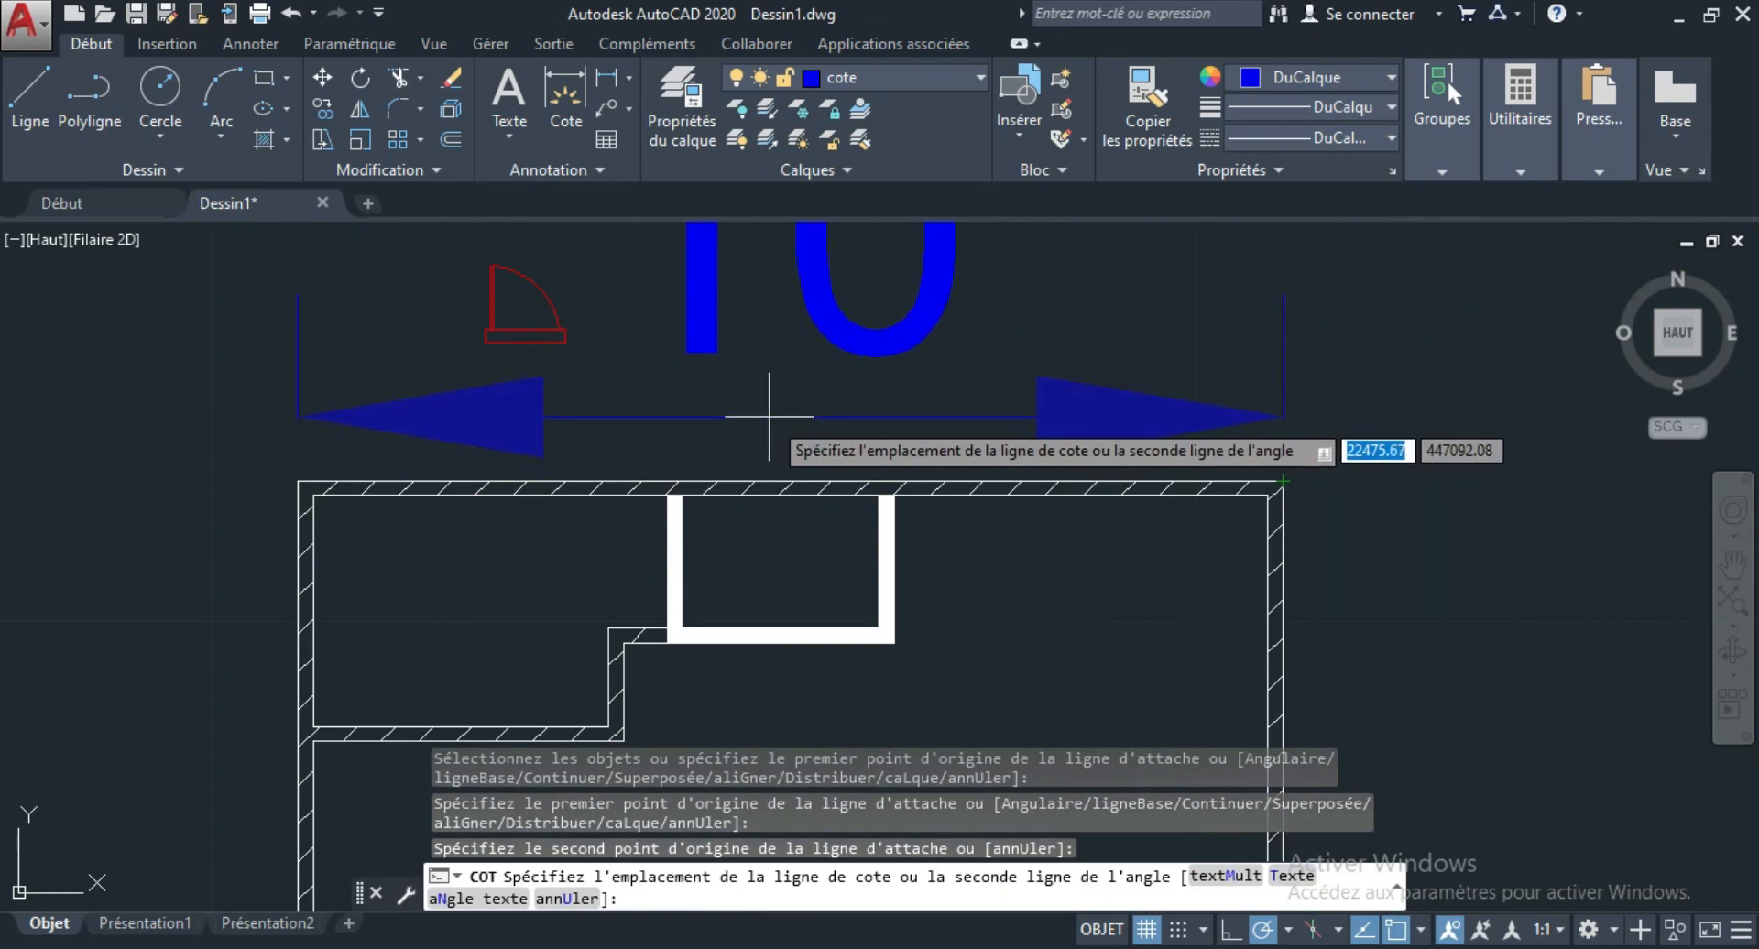
left_click(770, 417)
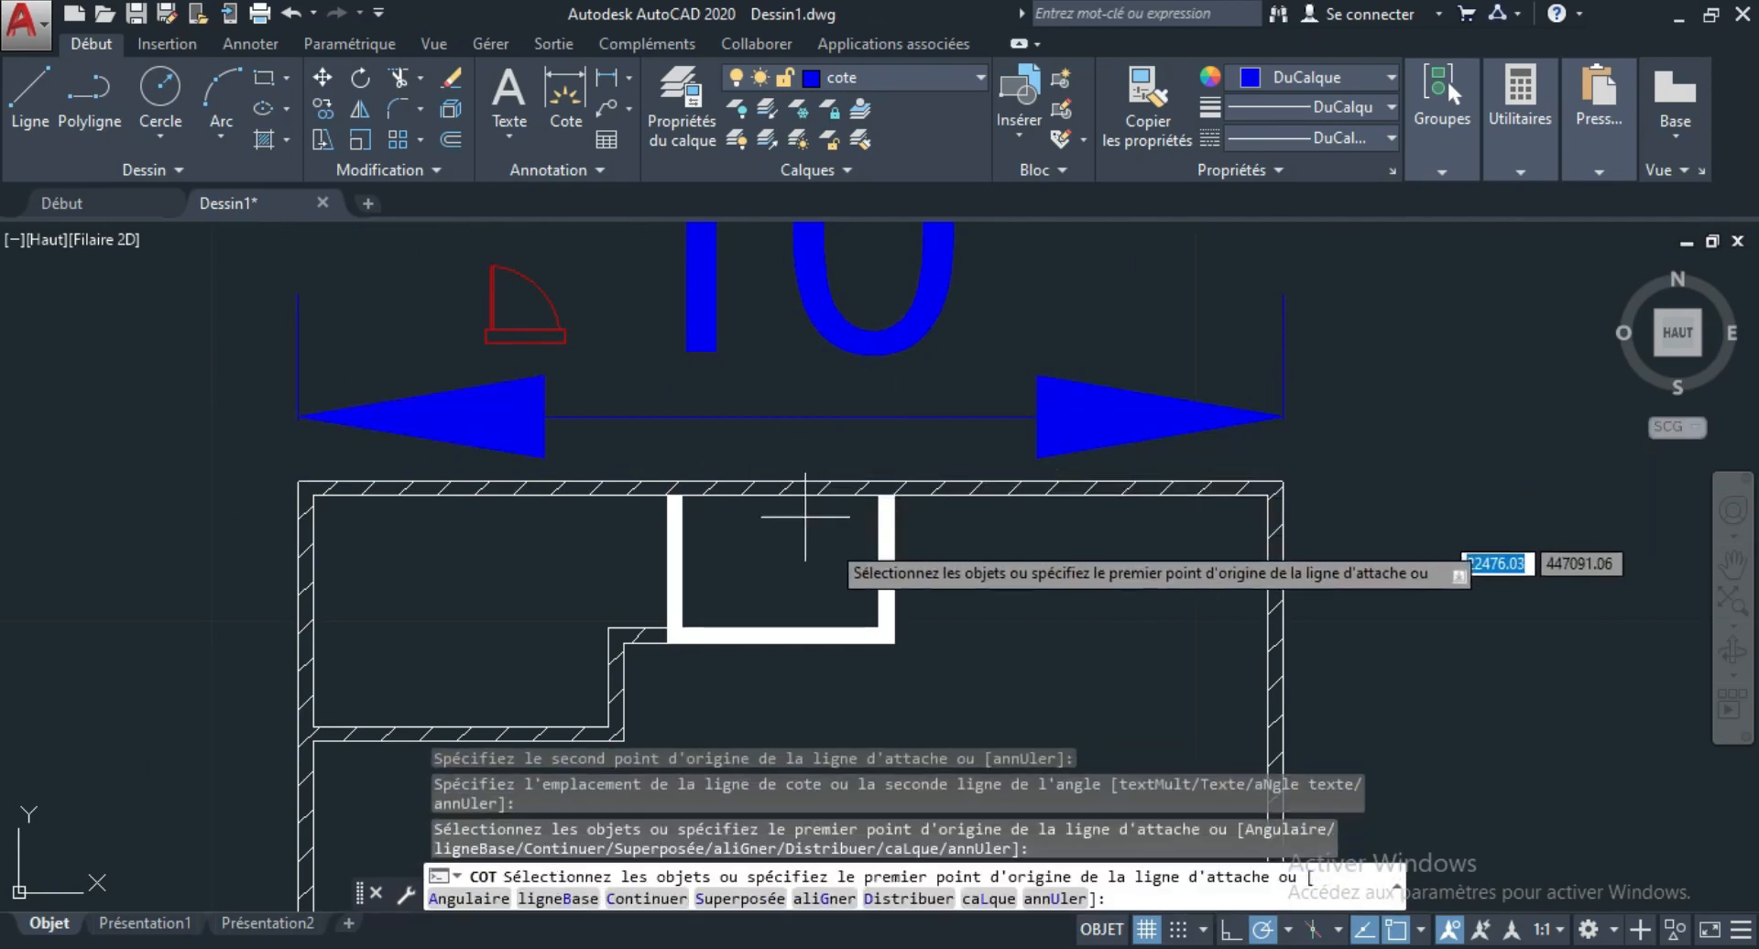
key("Escape")
Open the Standard dimension style for modification in the dimension style manager.
scroll(998, 612, "down", 4)
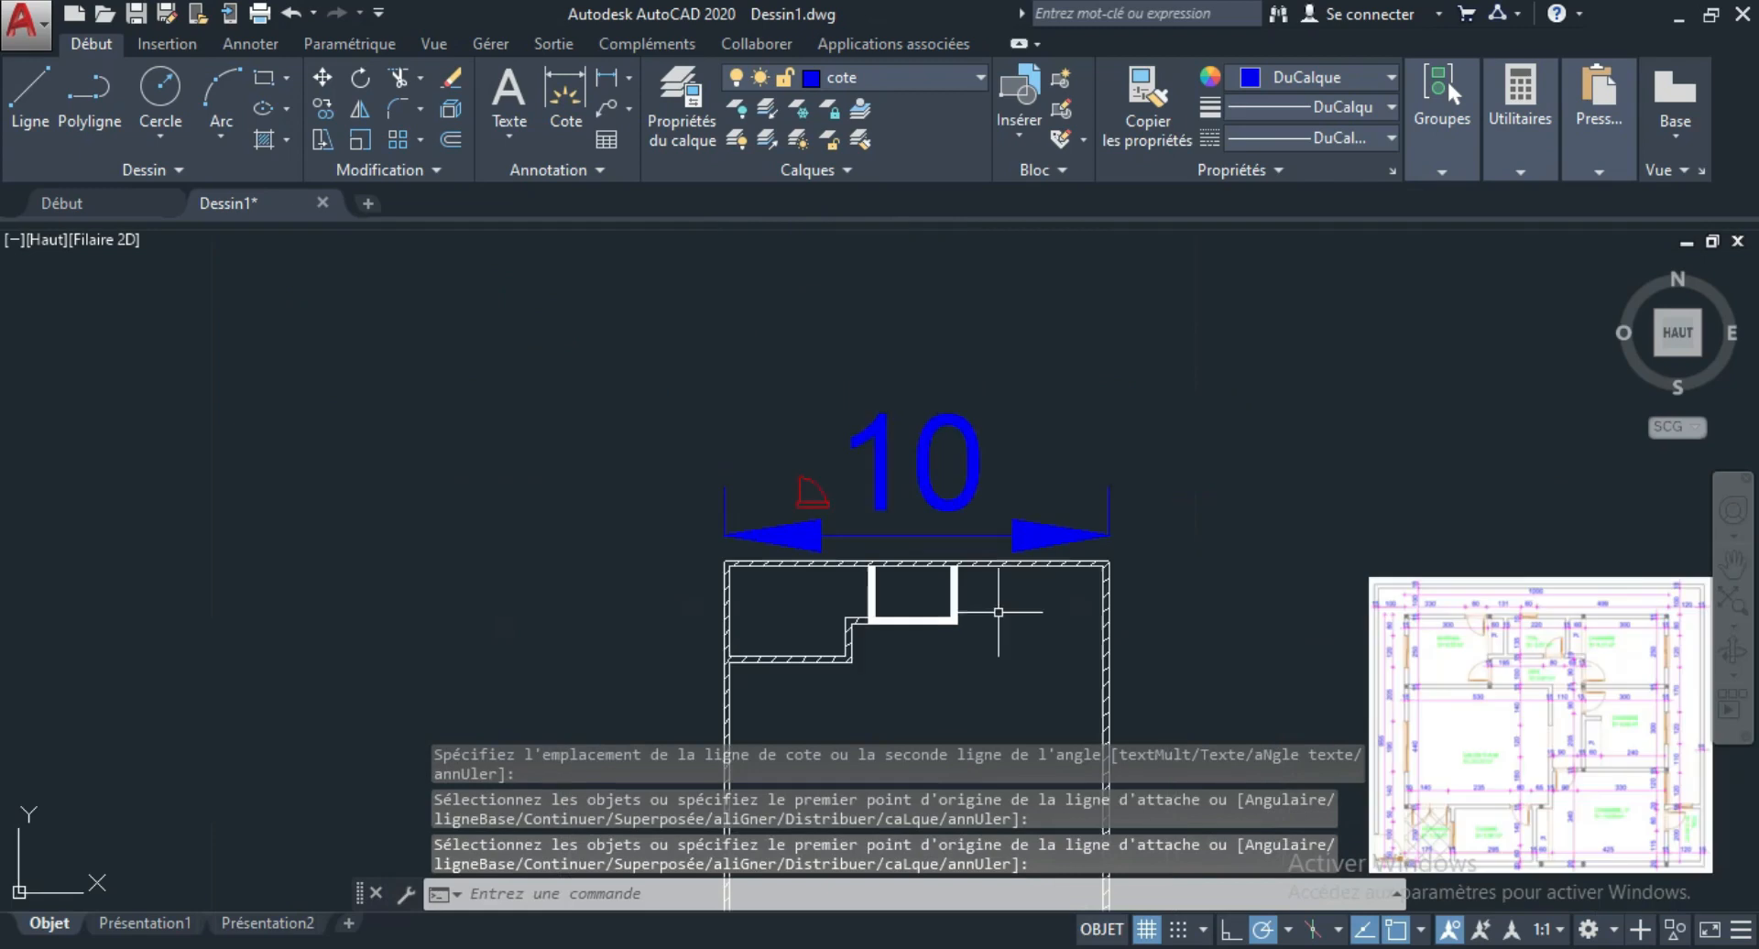
scroll(957, 481, "up", 2)
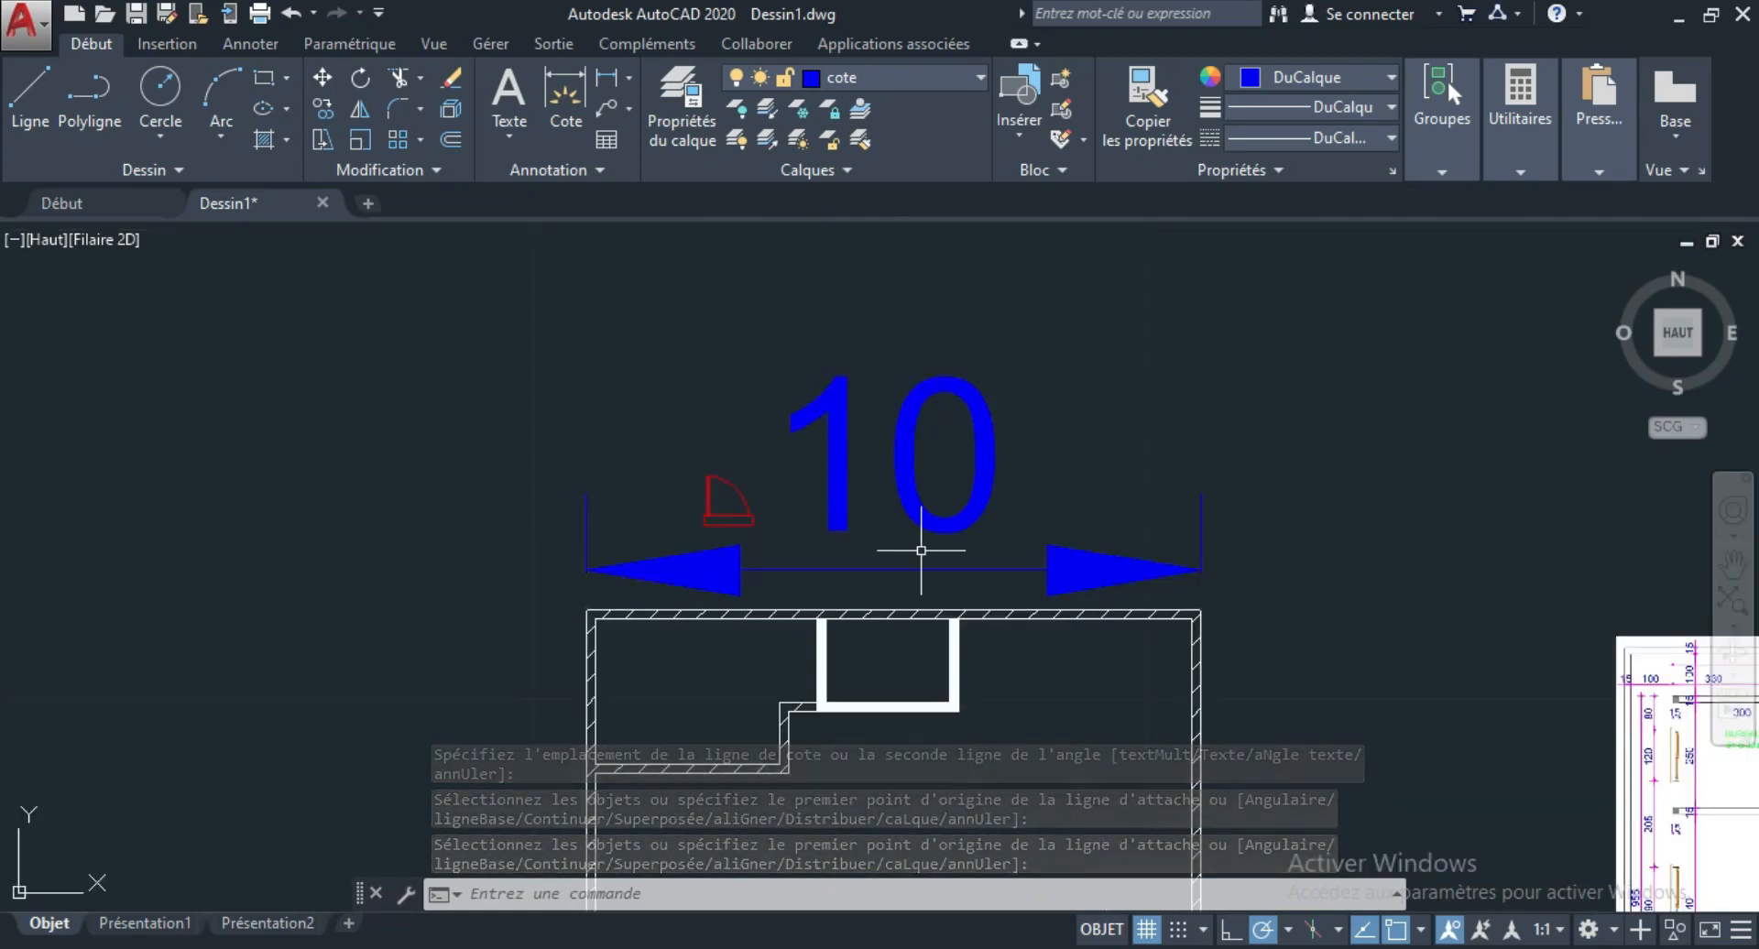
scroll(916, 540, "up", 2)
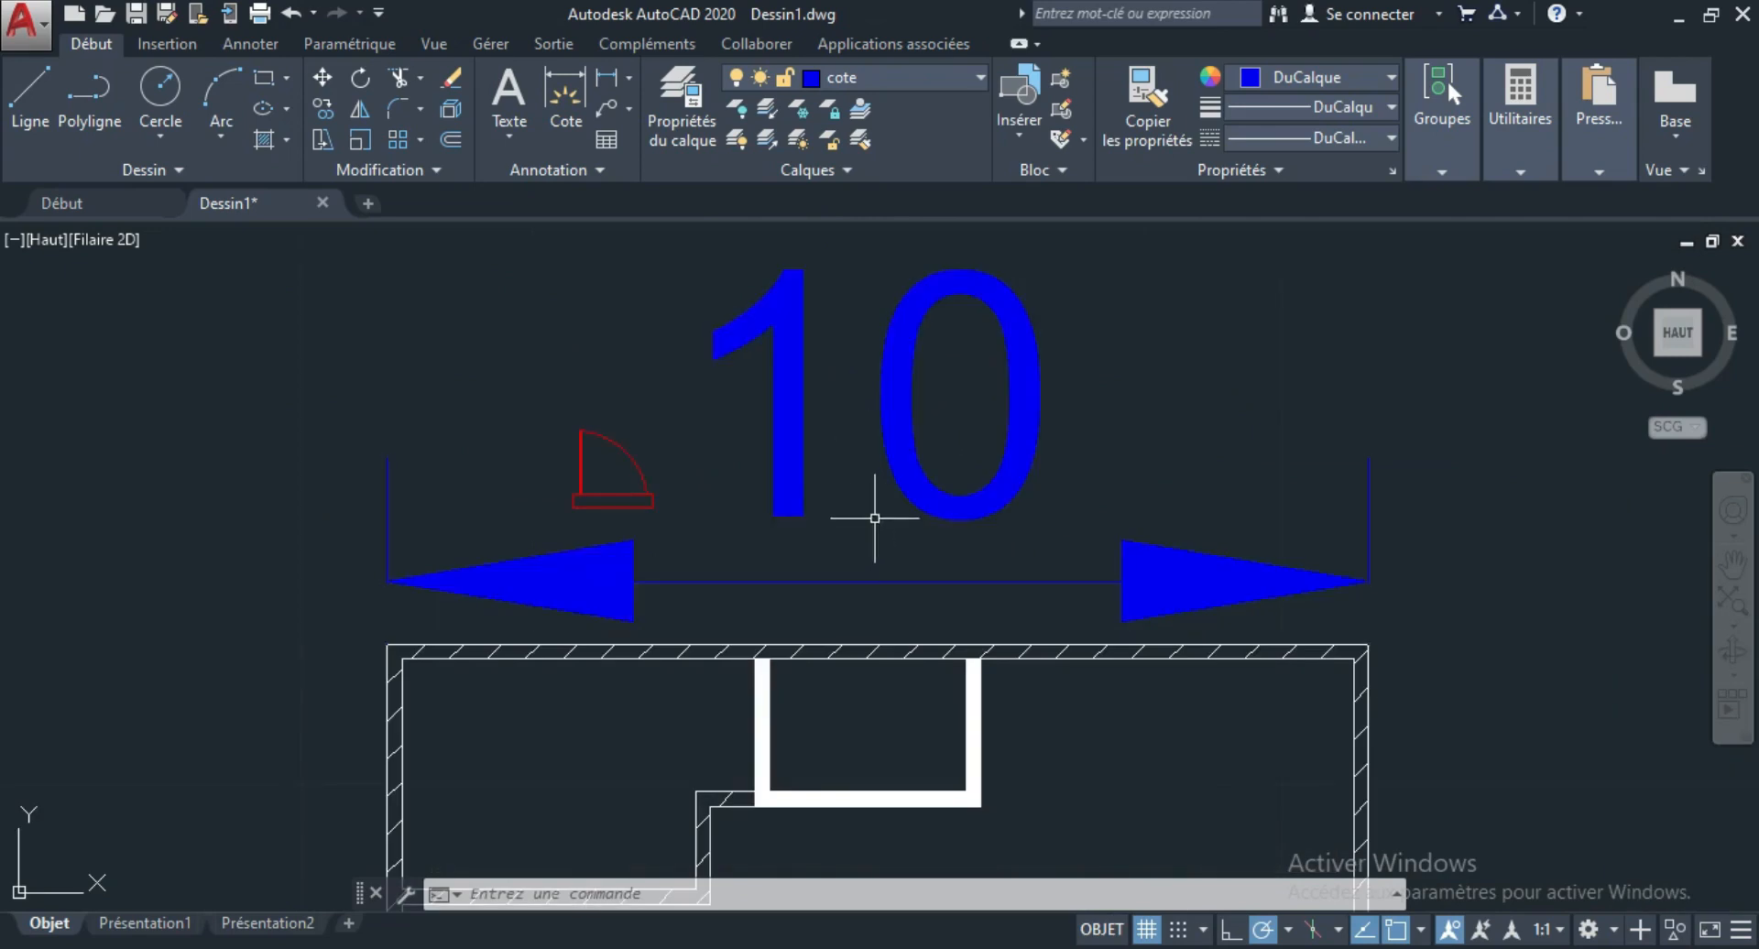
scroll(875, 517, "down", 2)
scroll(843, 481, "up", 2)
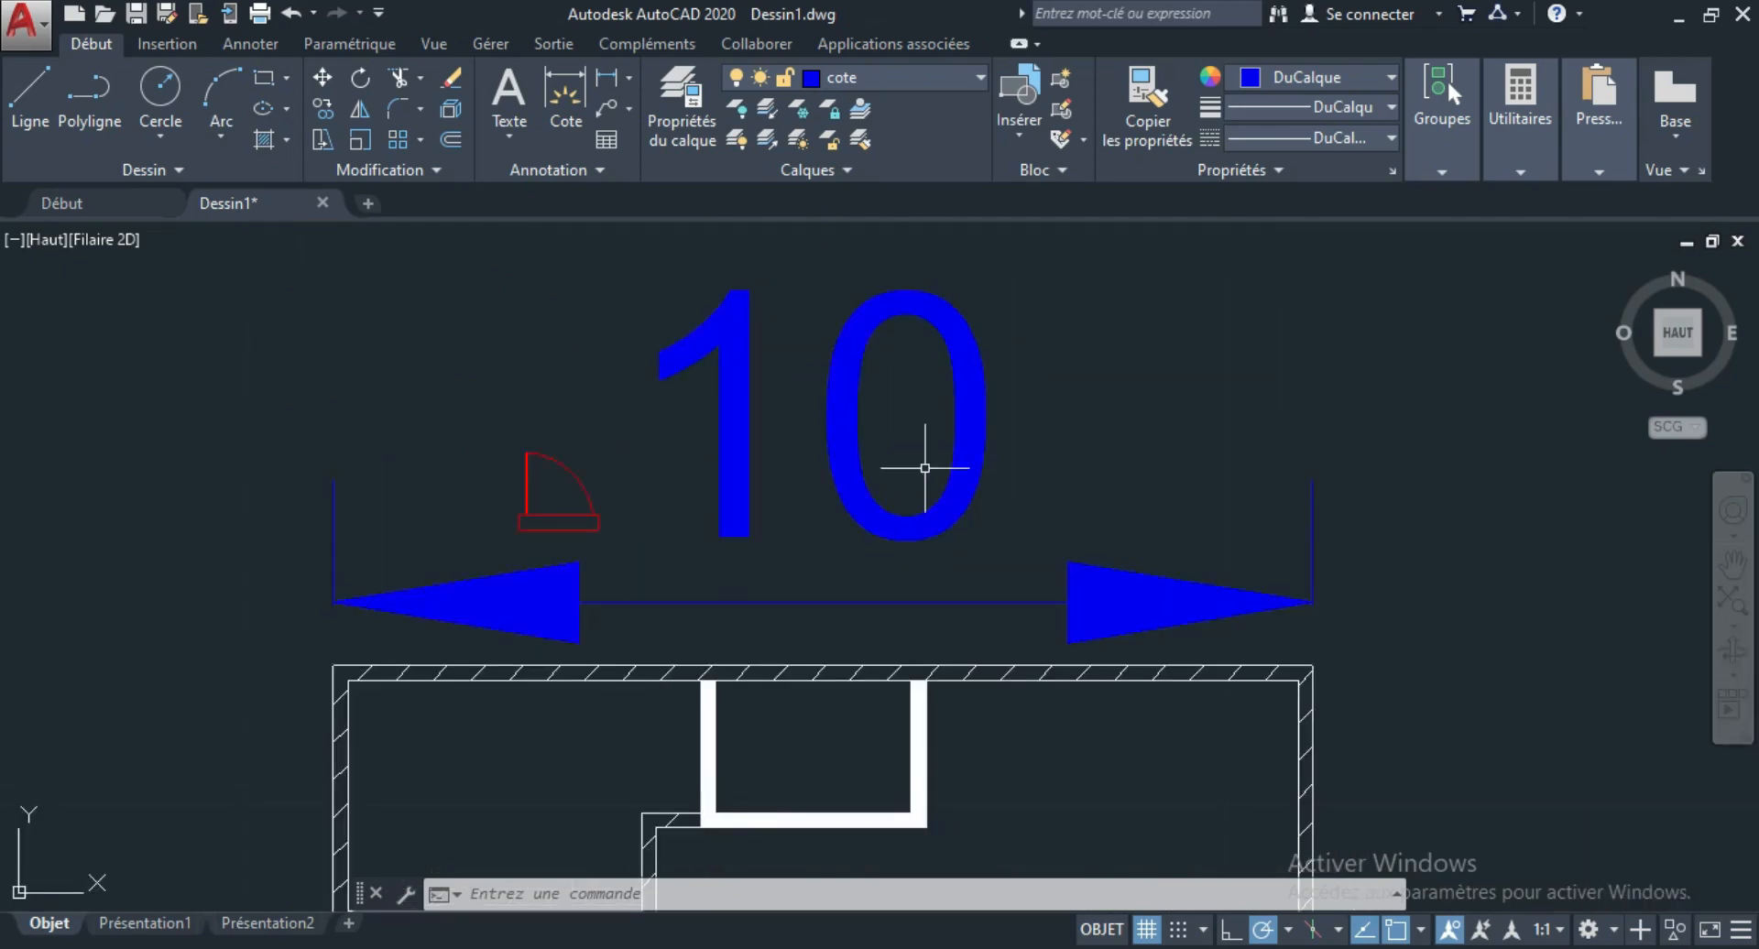
left_click(910, 365)
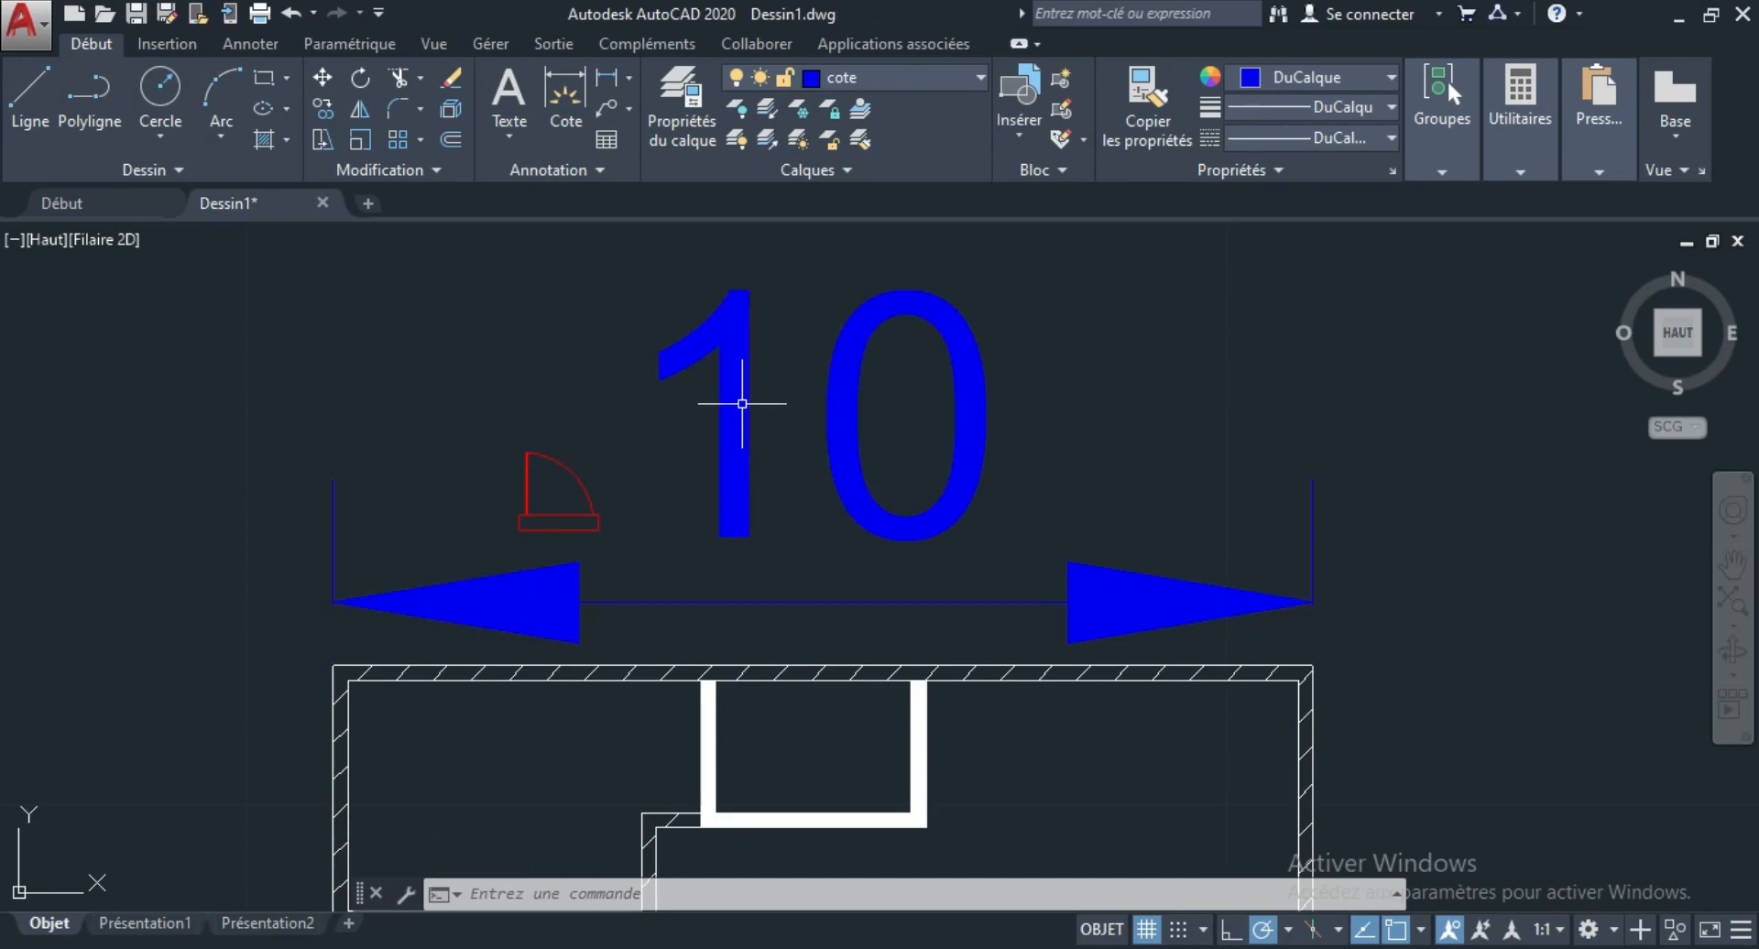
left_click(581, 172)
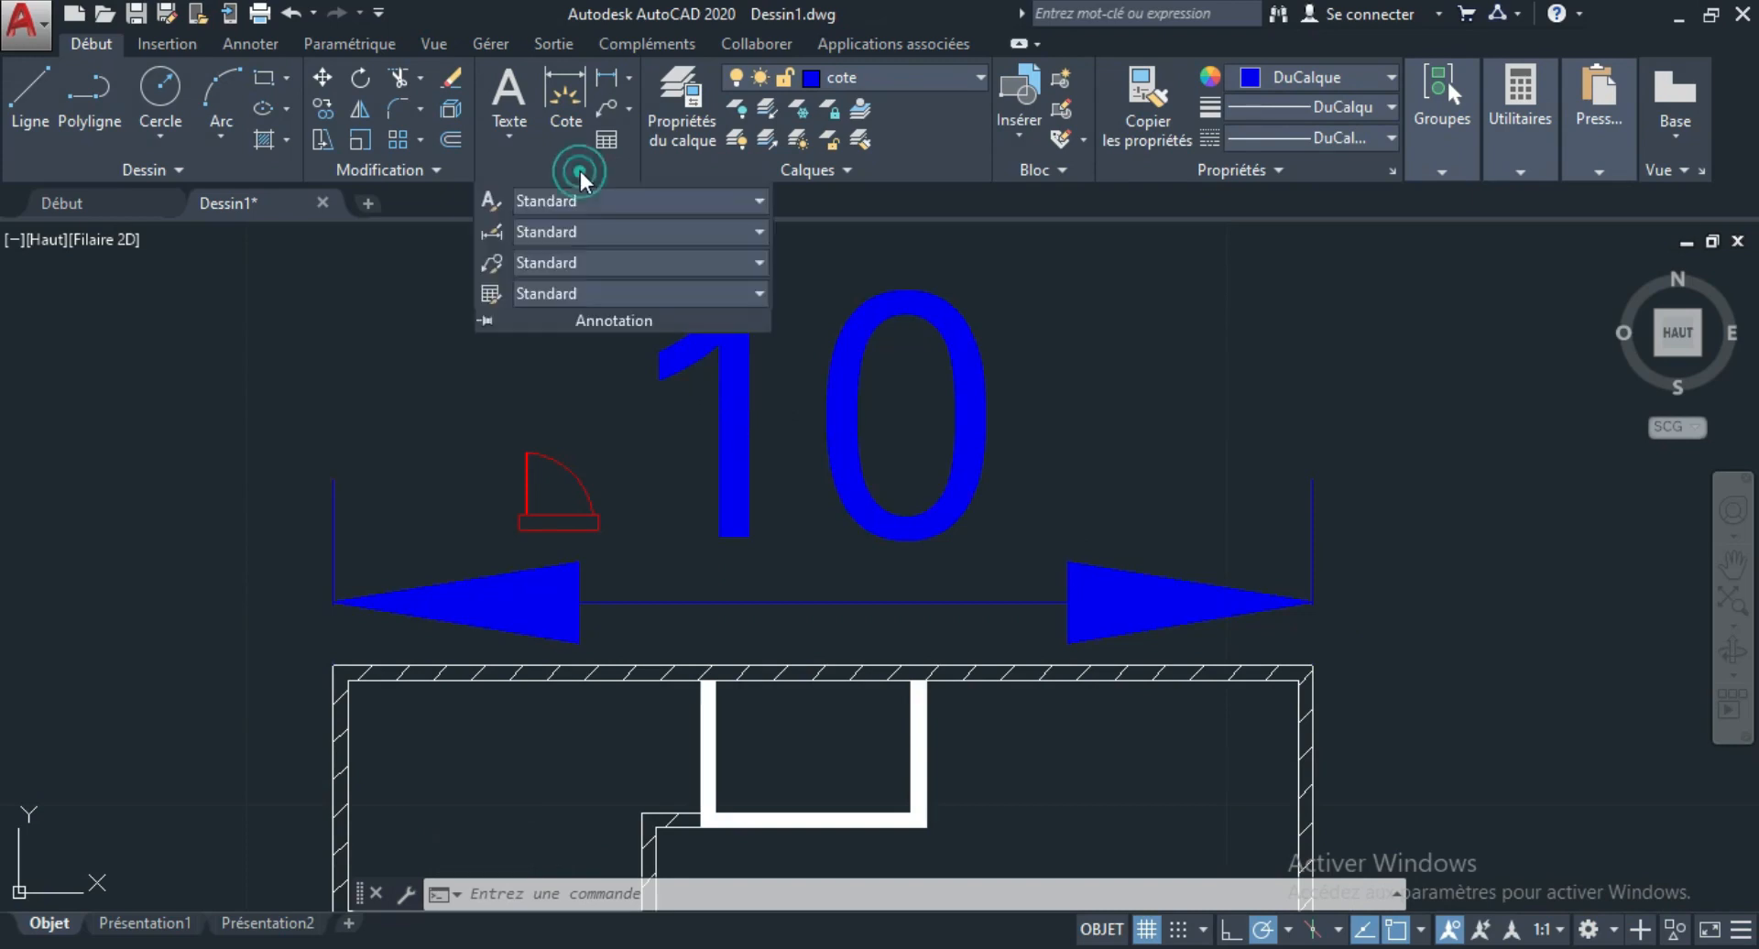
left_click(581, 233)
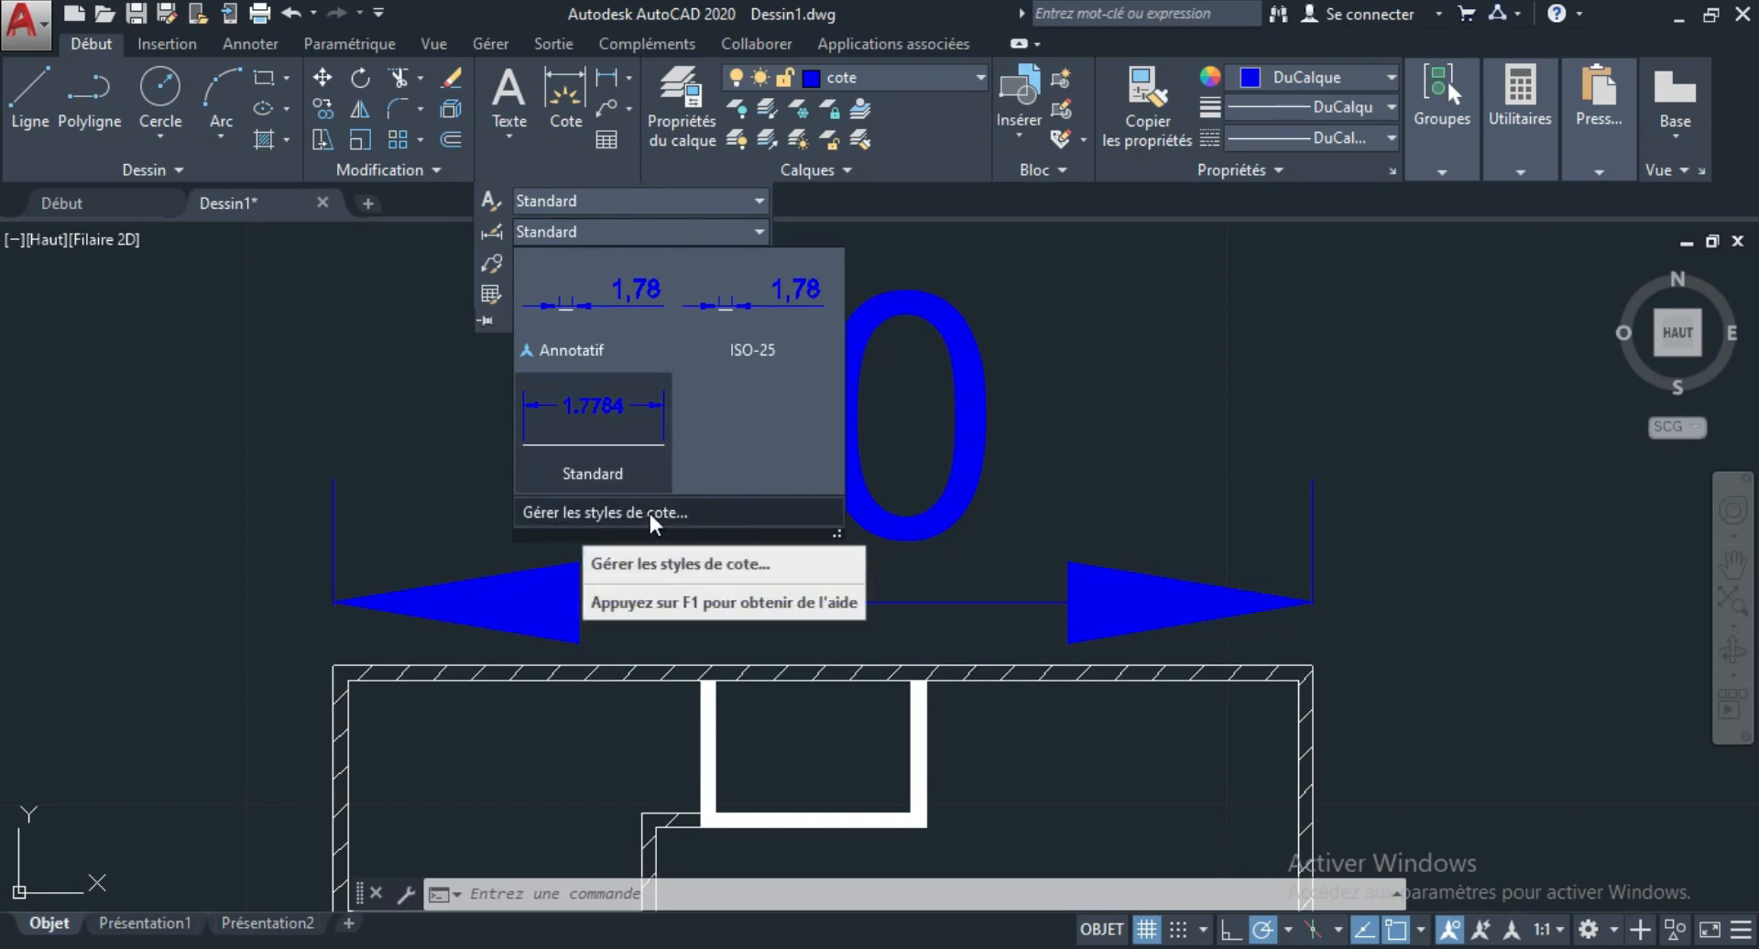
left_click(706, 514)
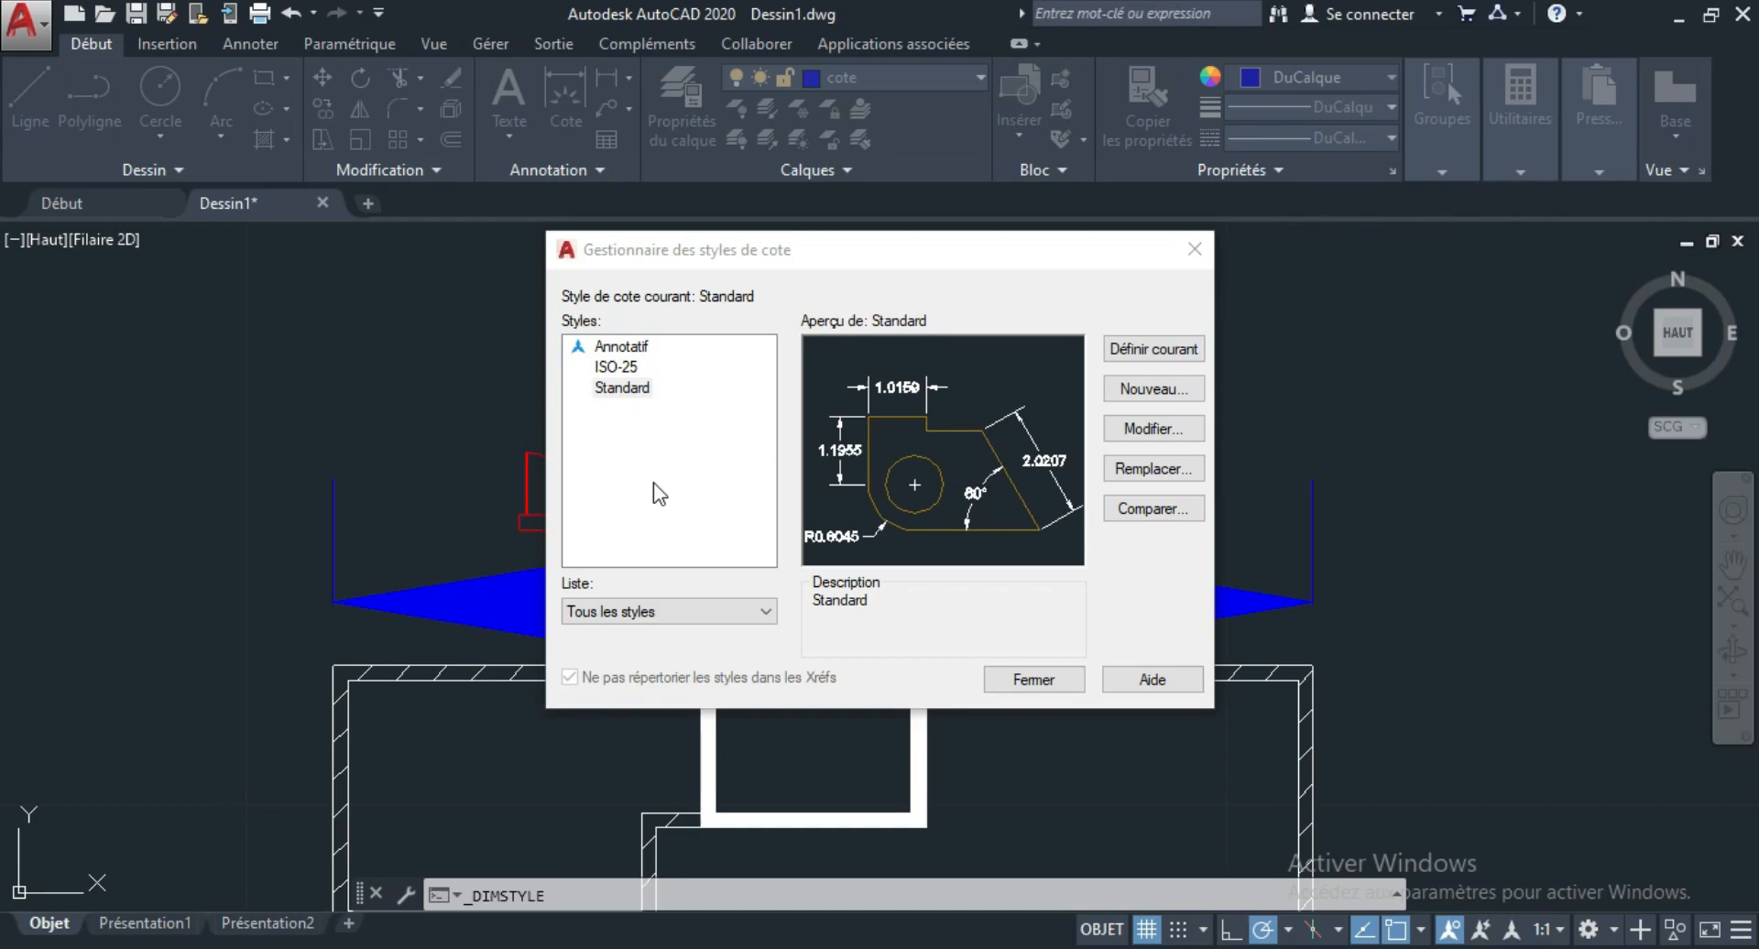
left_click(1176, 437)
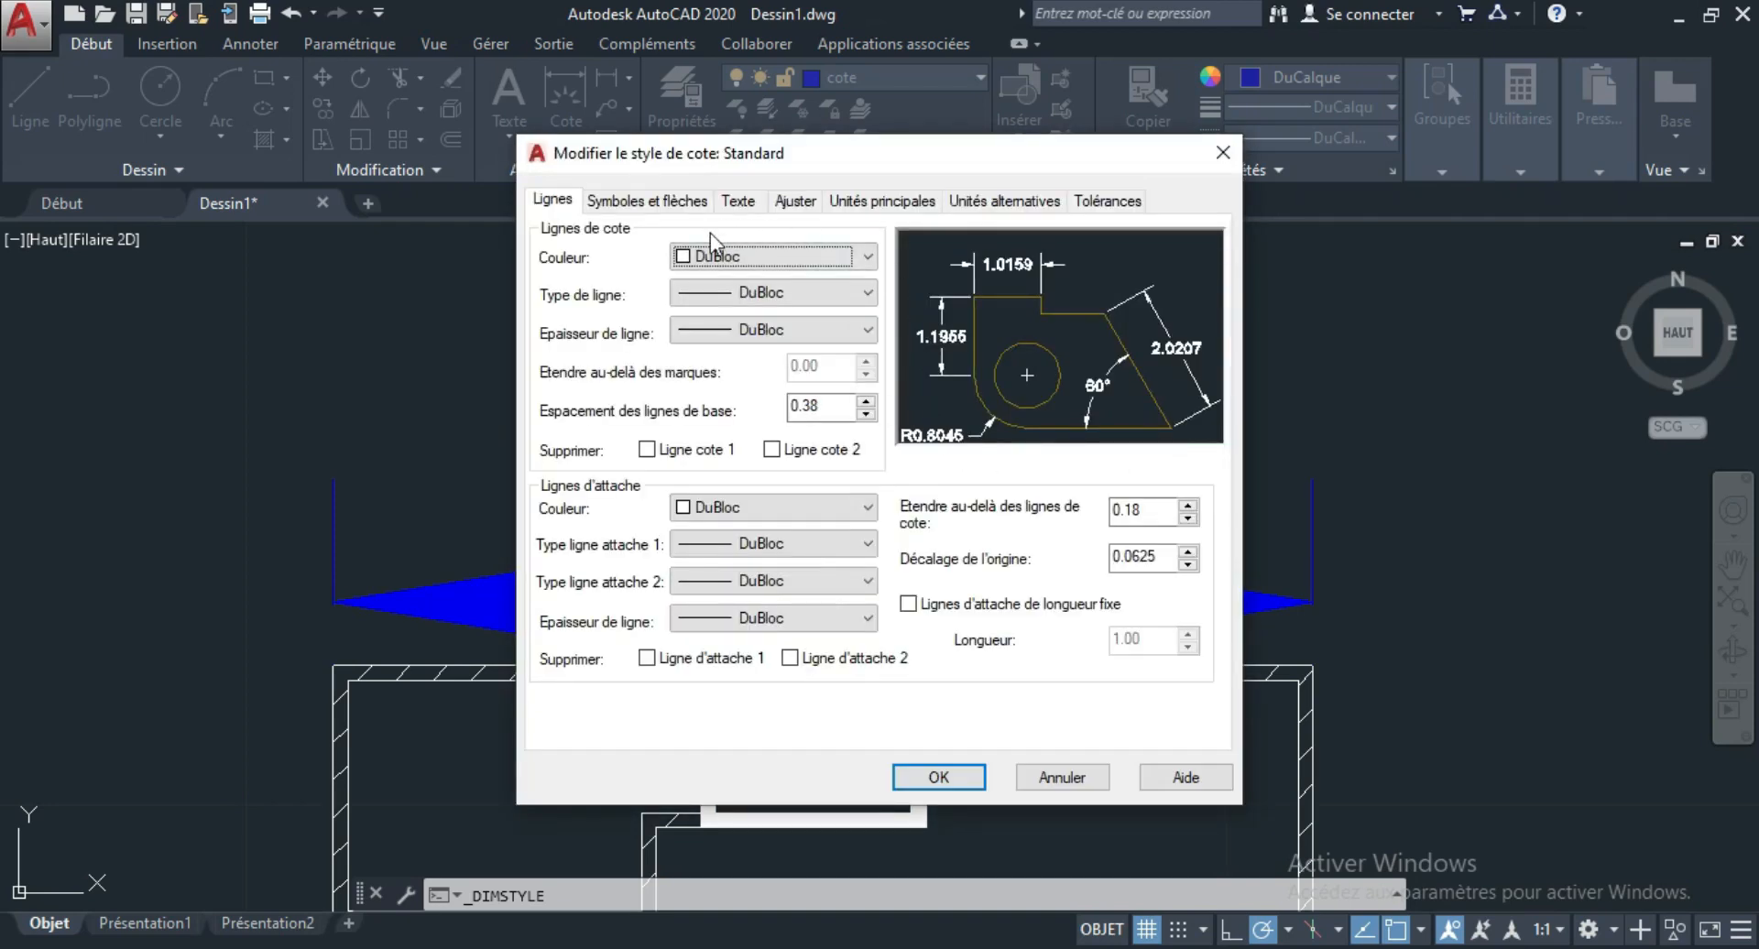
left_click(735, 201)
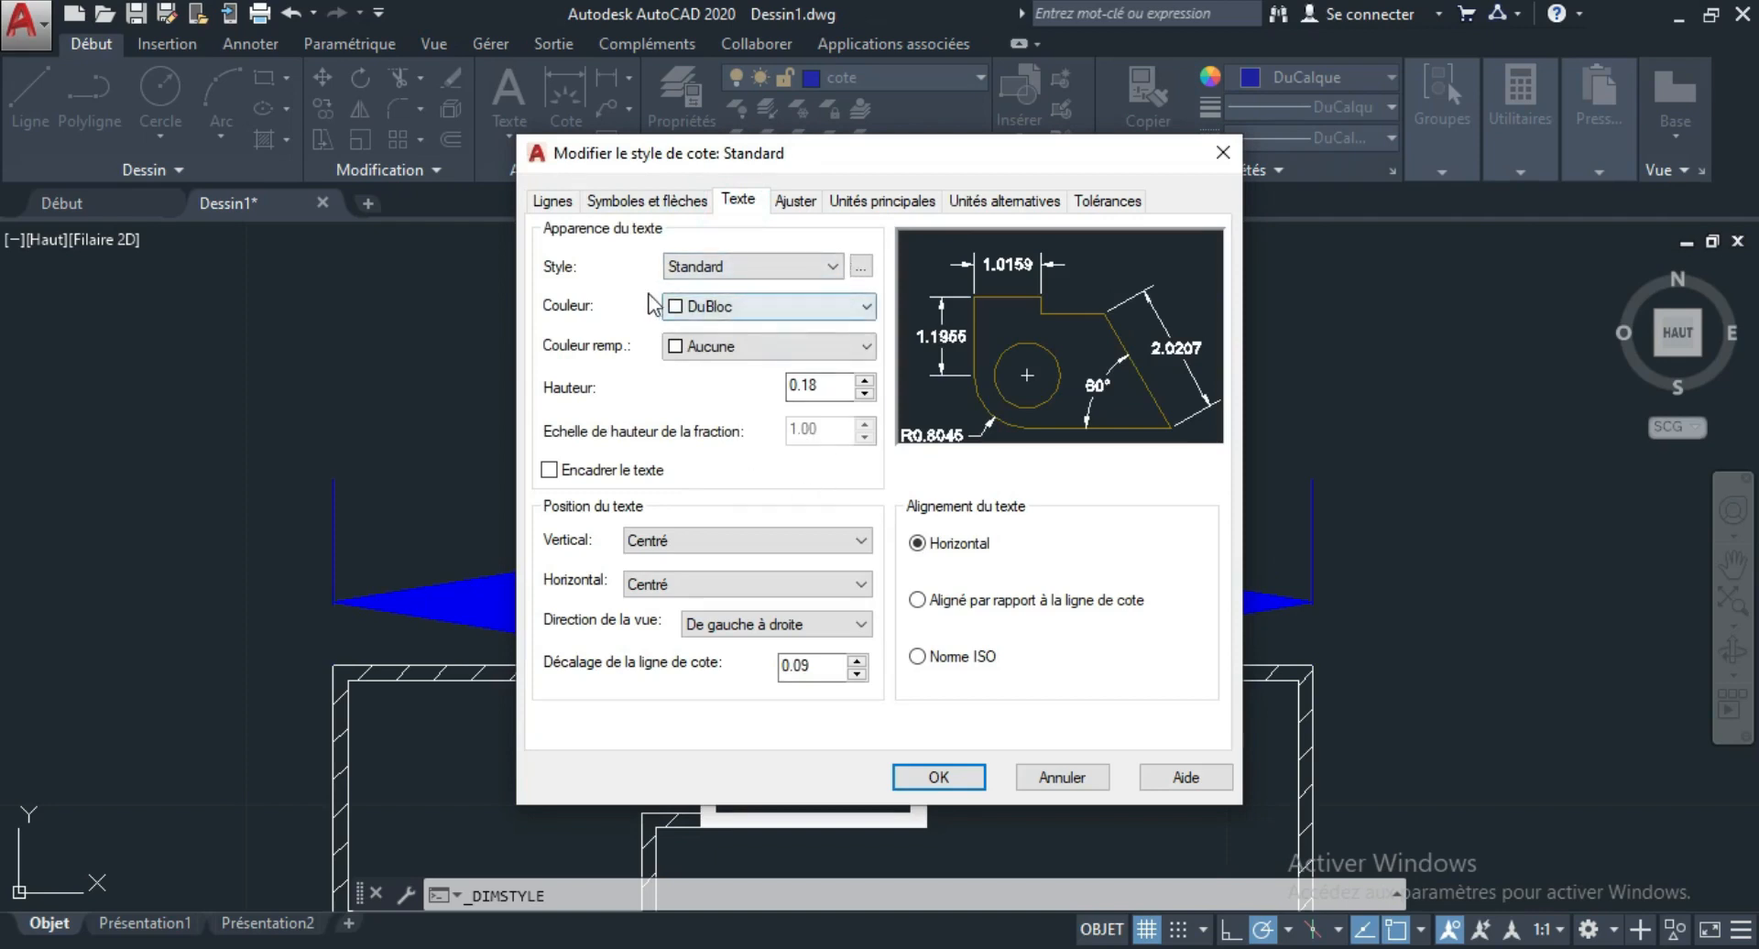
left_click(645, 201)
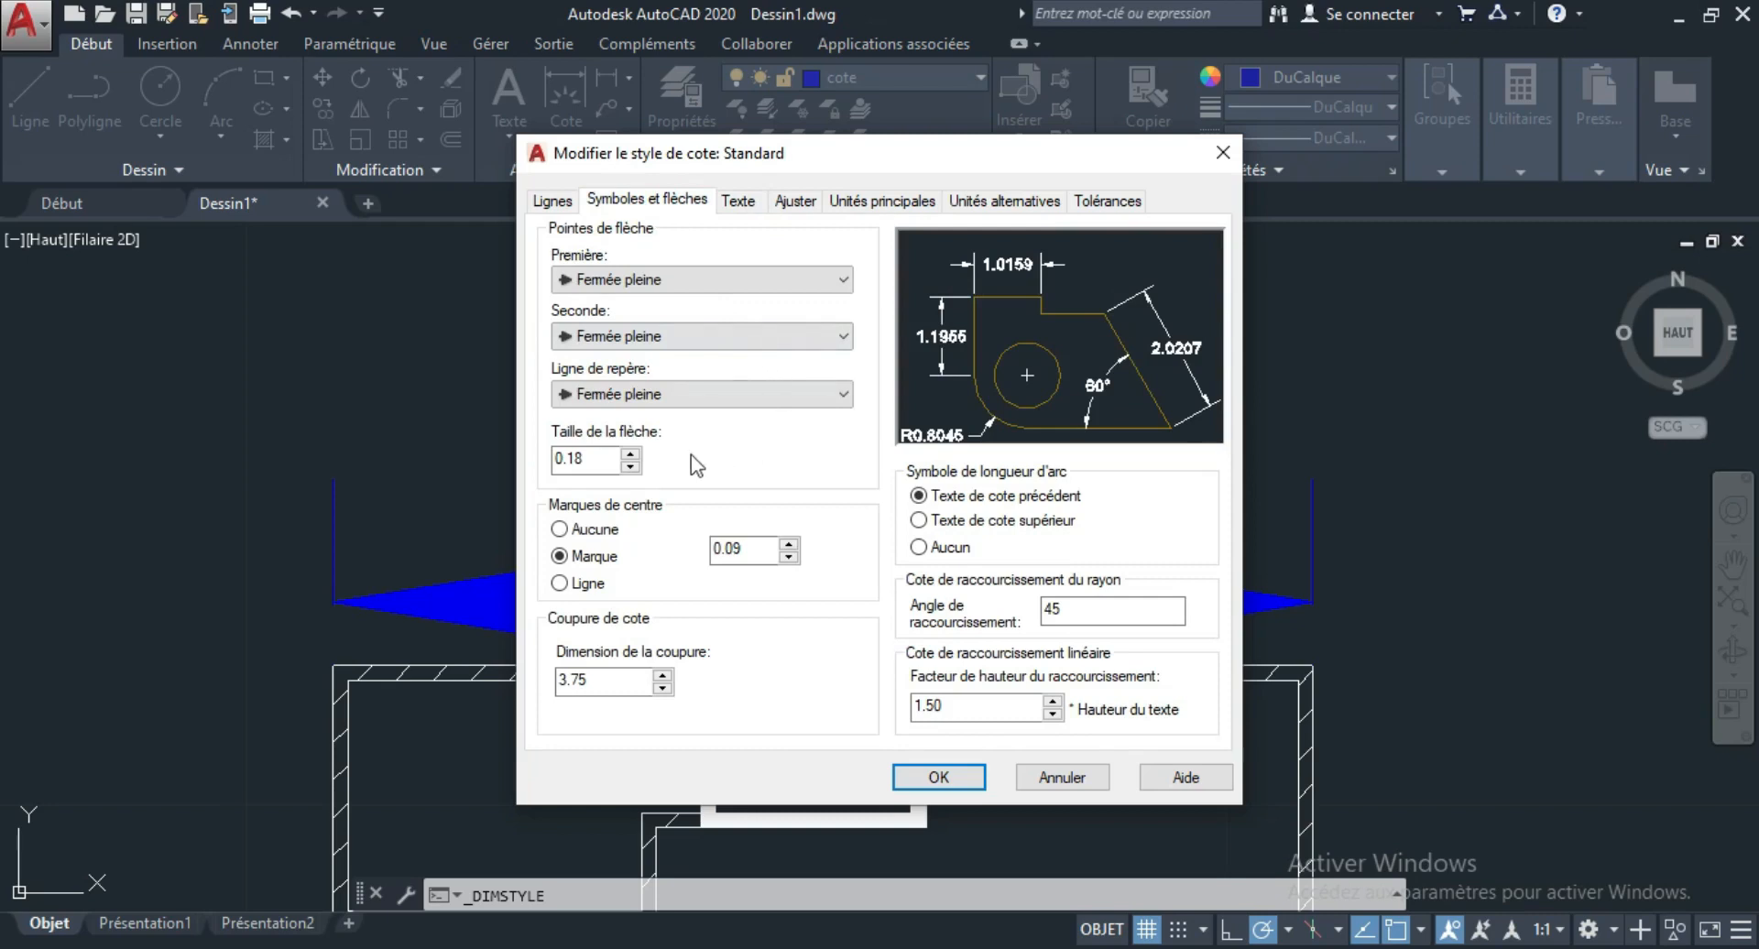
left_click(842, 280)
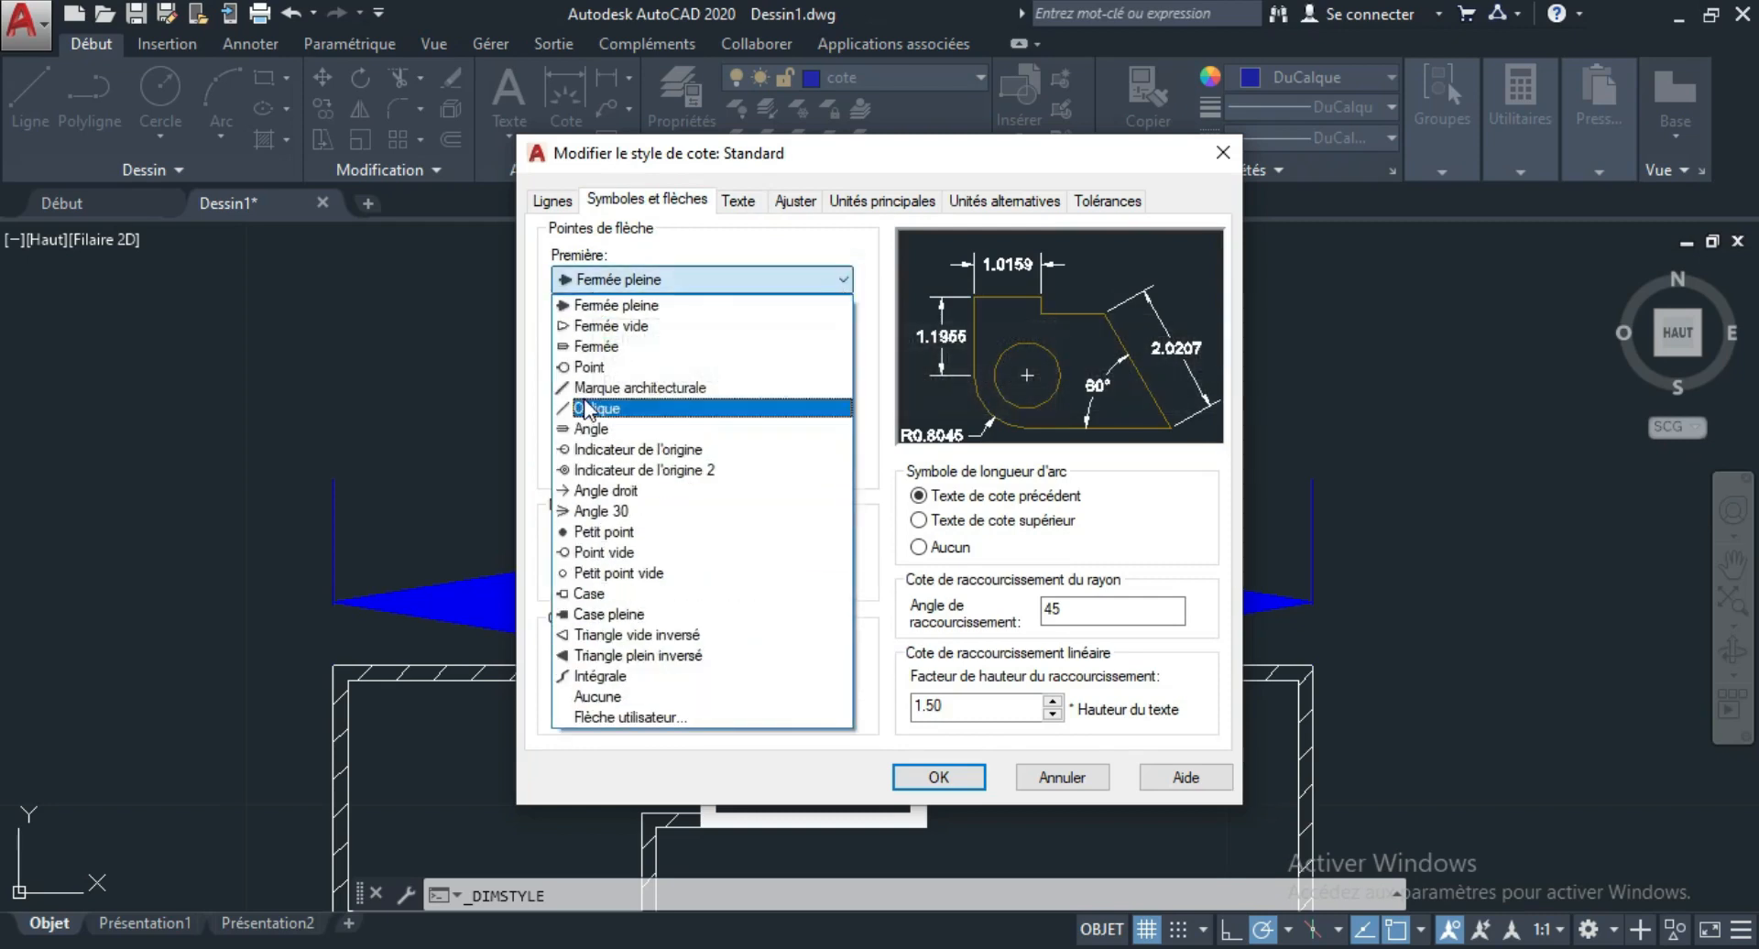
left_click(837, 280)
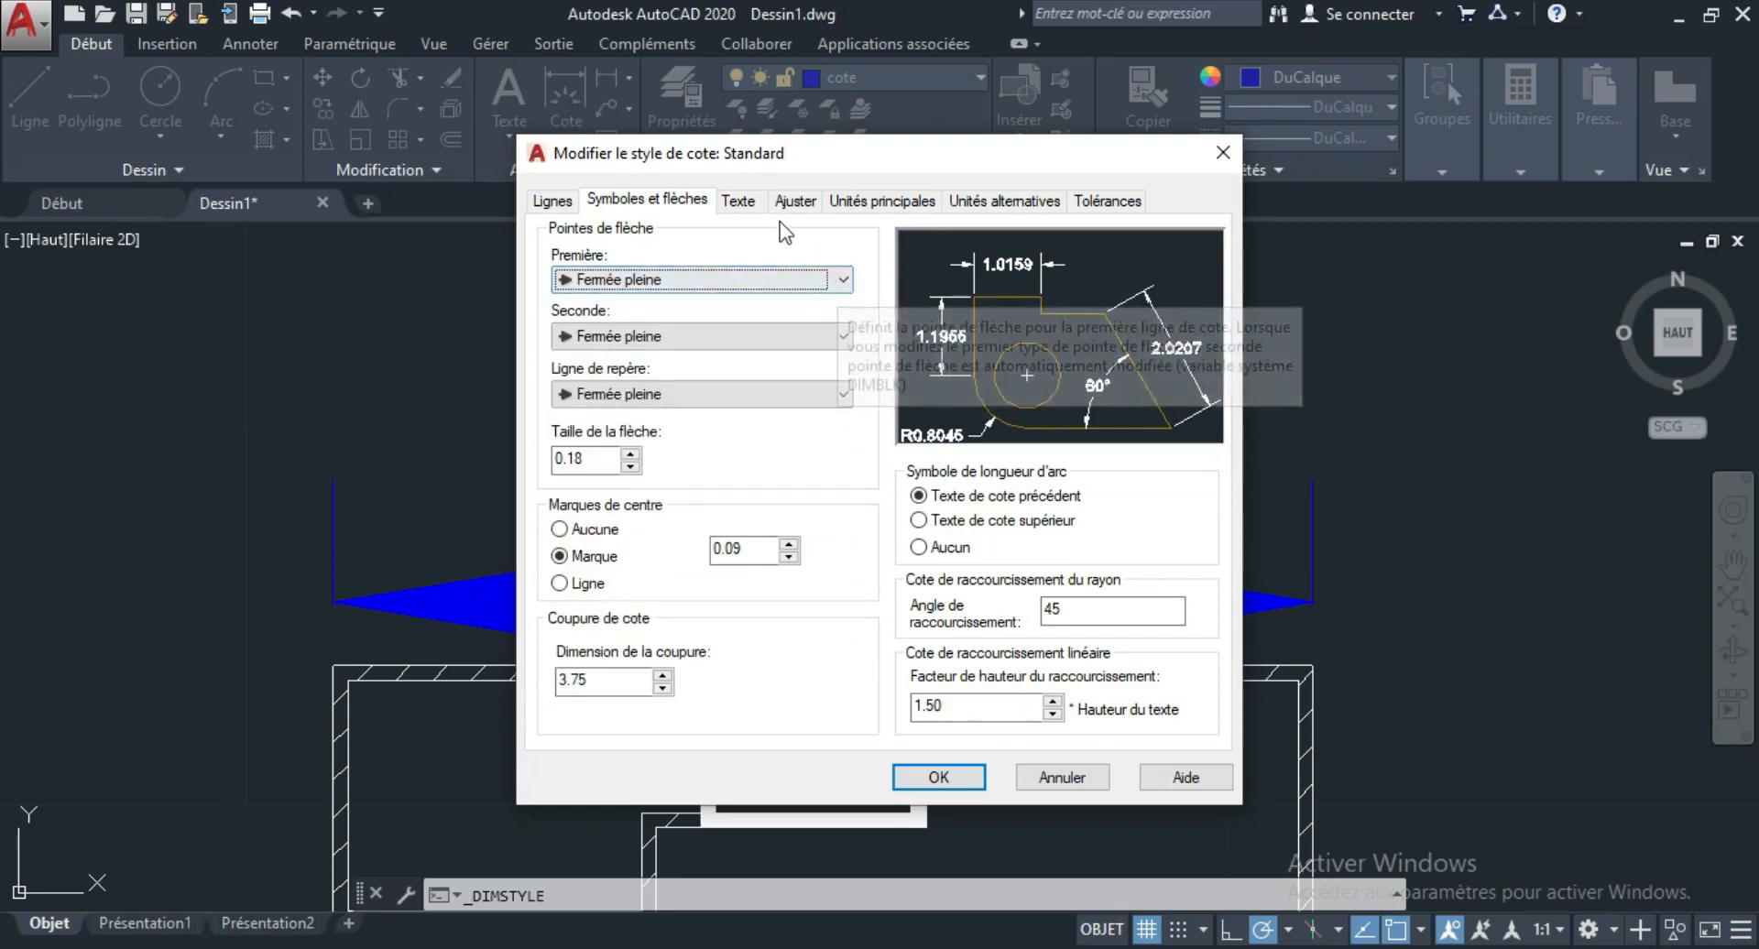
Set the text height of the Standard dimension style to 0.08.
left_click(737, 199)
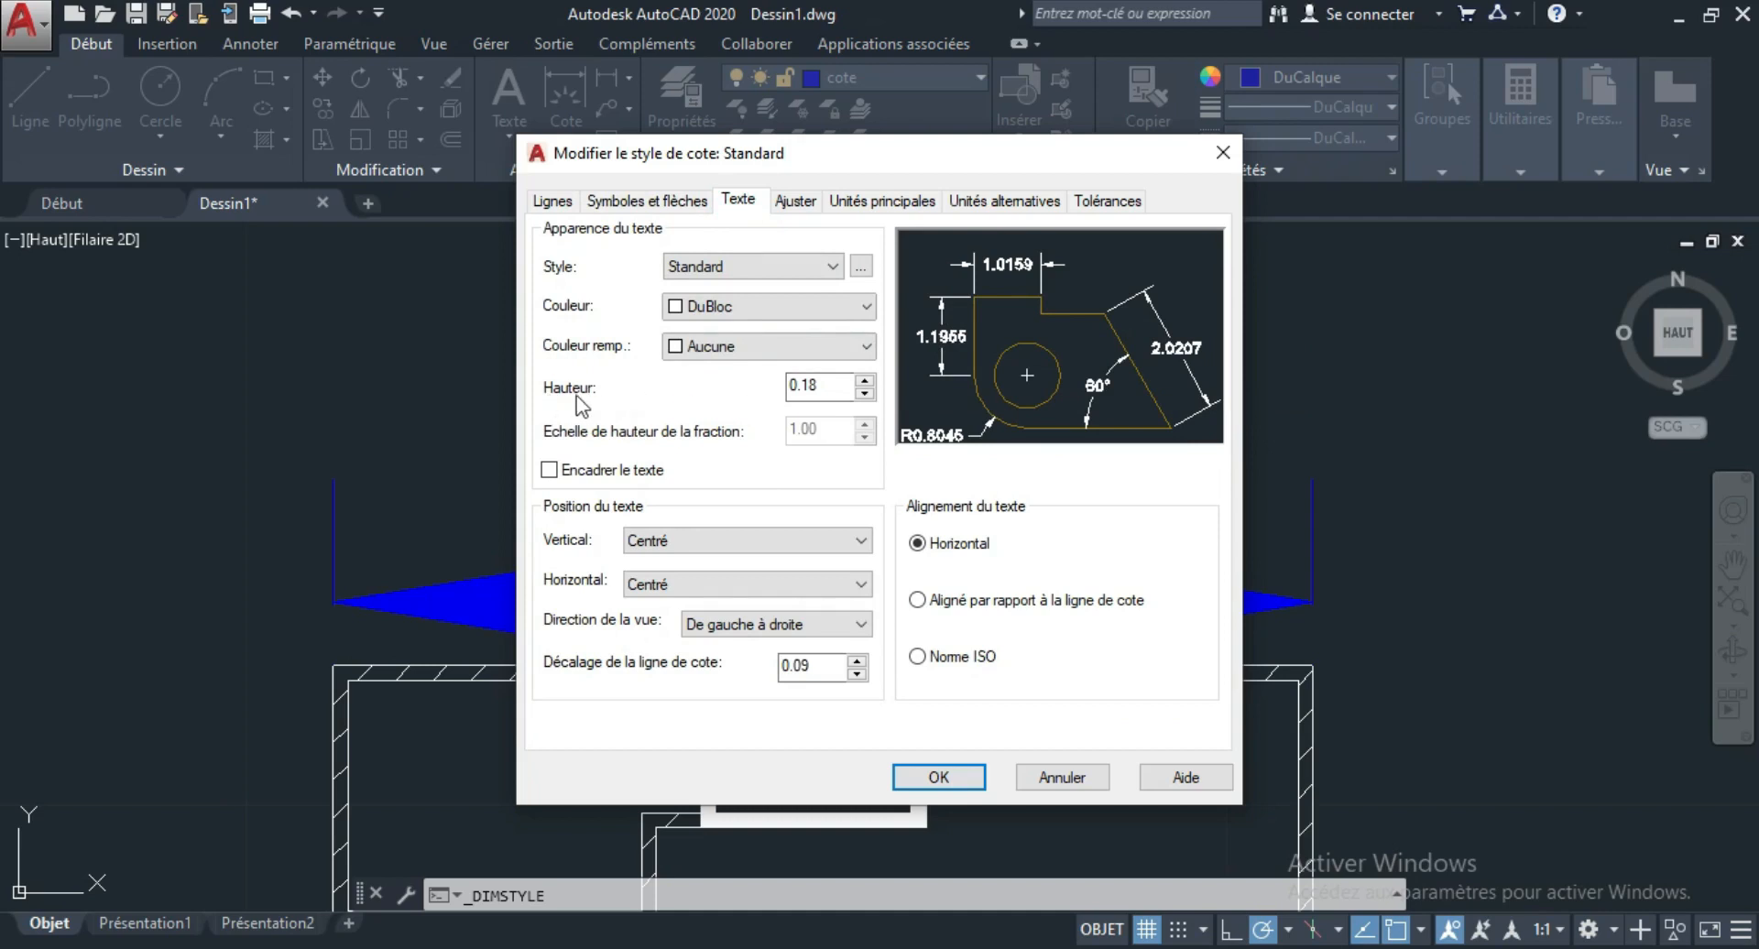
left_click_drag(863, 154, 1056, 146)
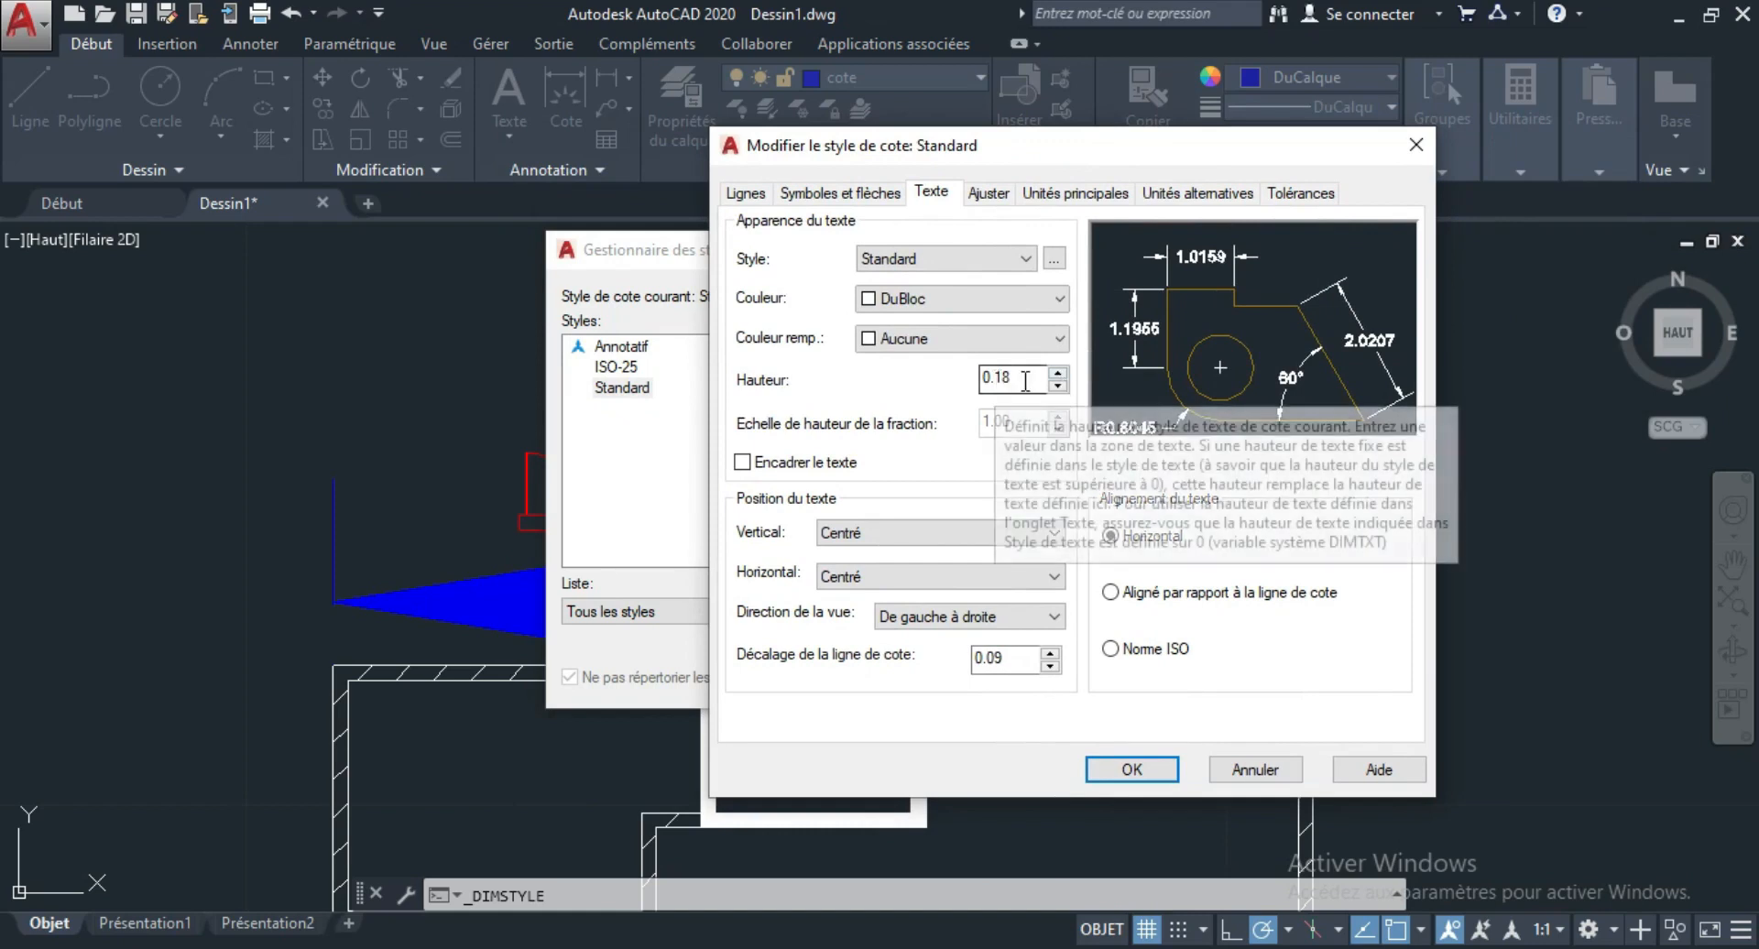
left_click(1057, 386)
left_click(1058, 385)
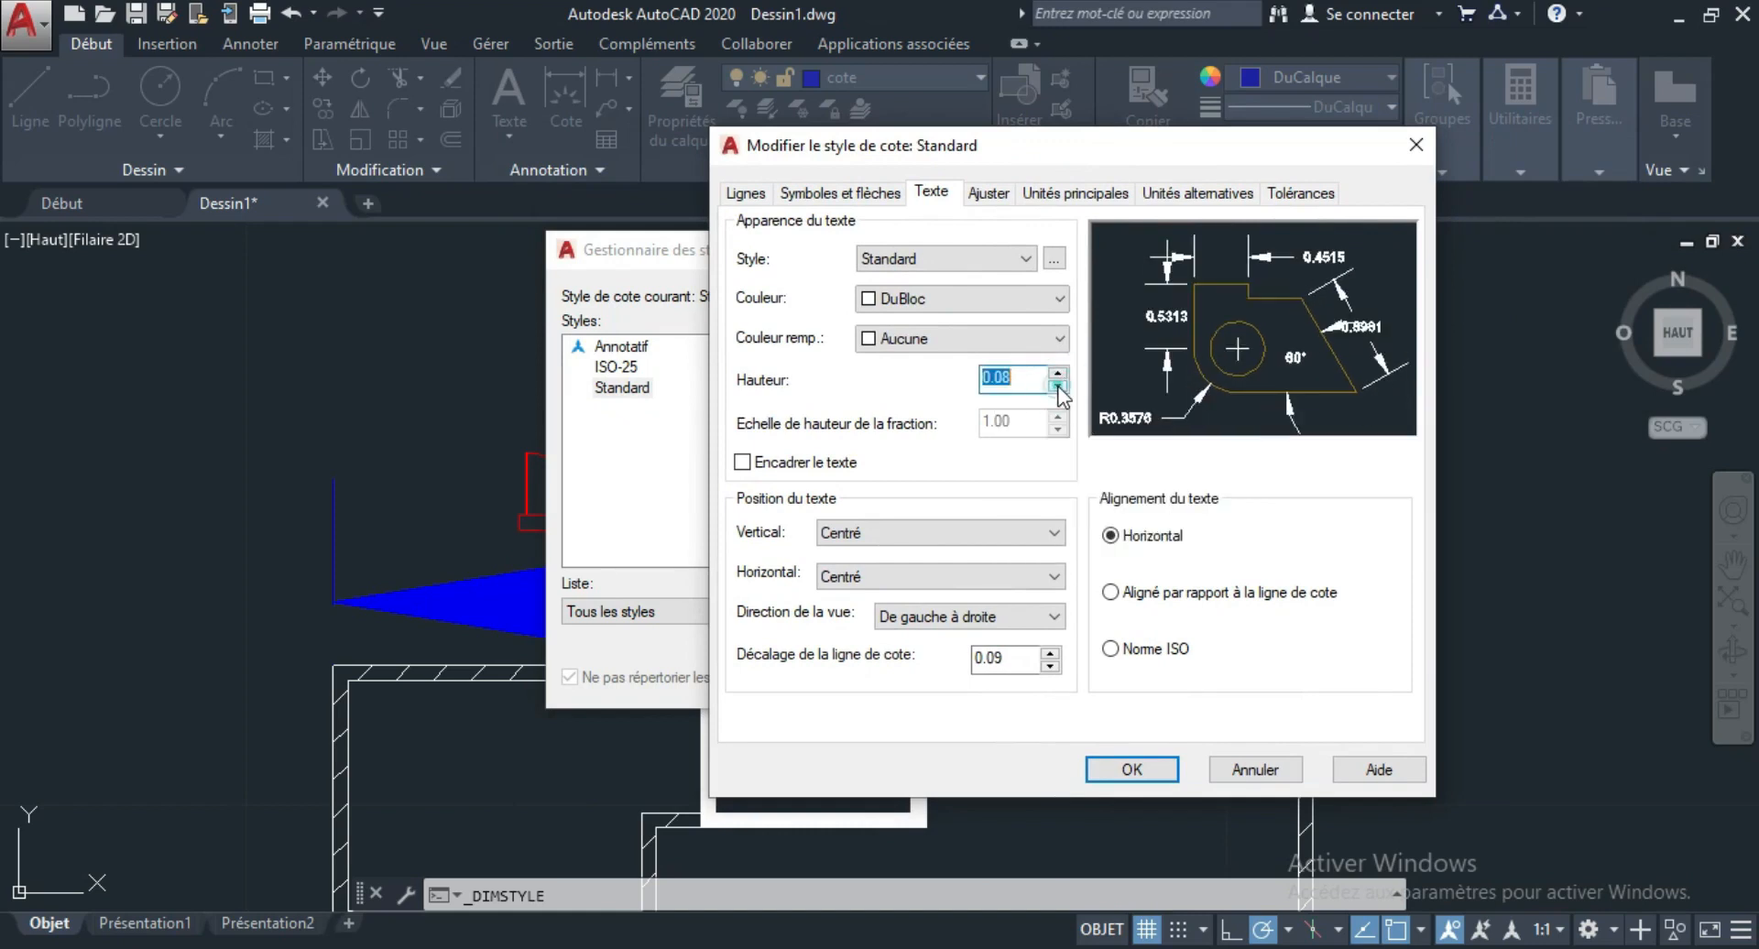
left_click(1058, 386)
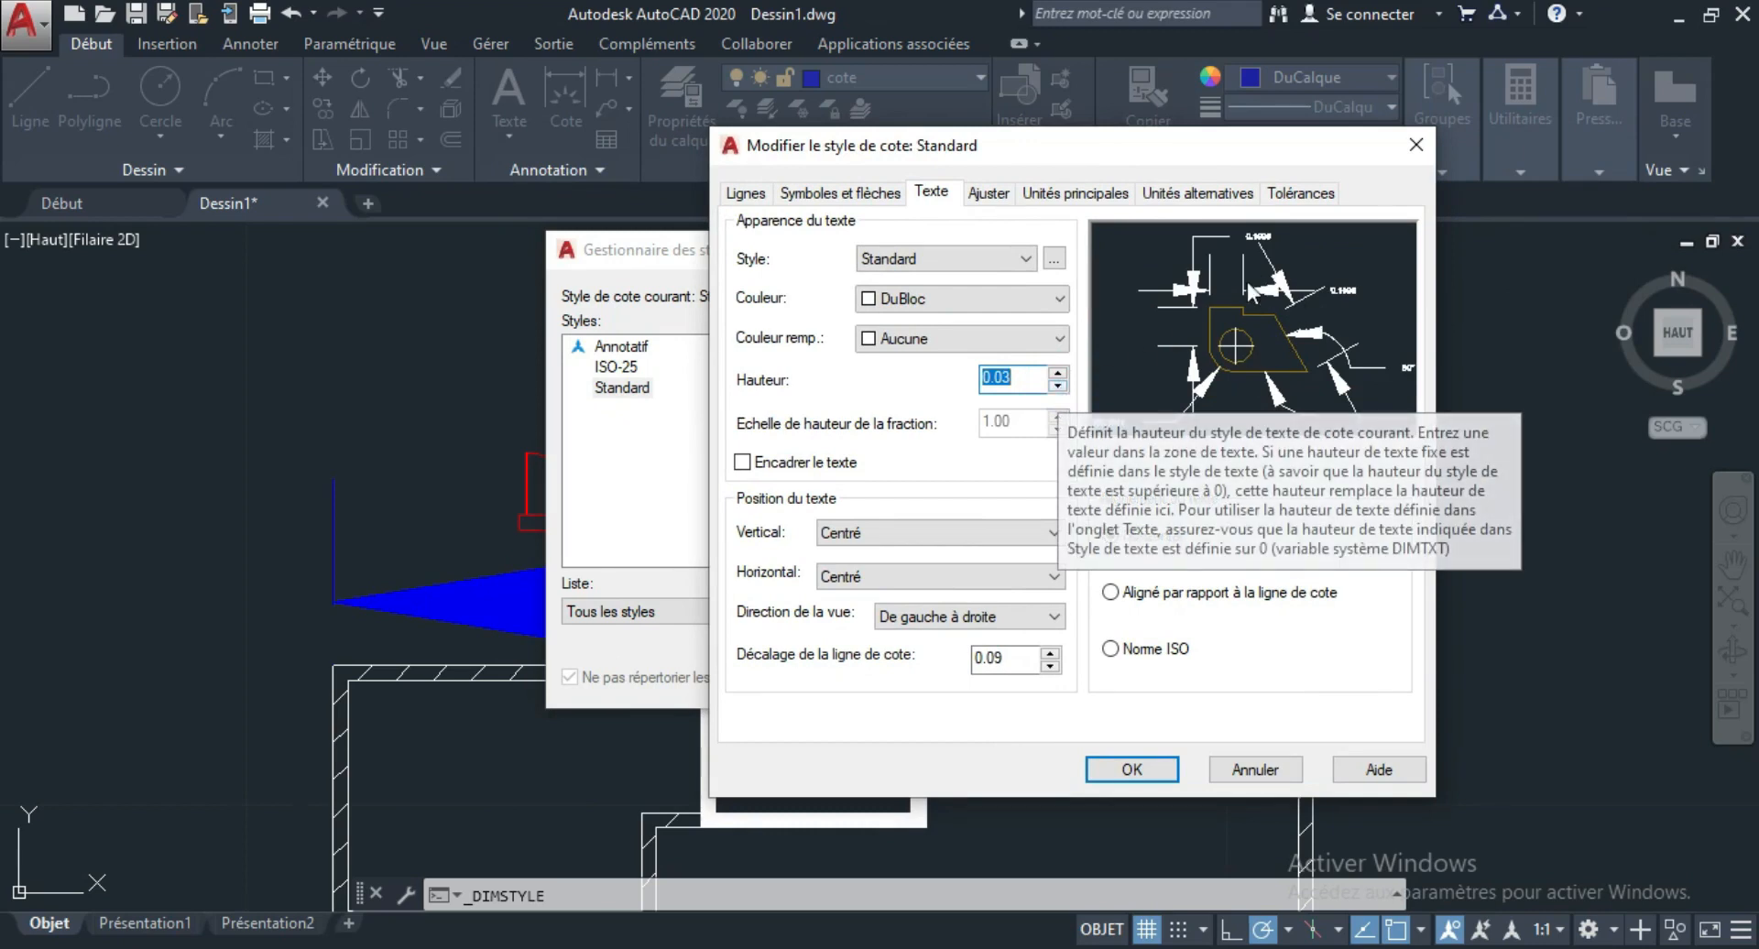
left_click(1059, 372)
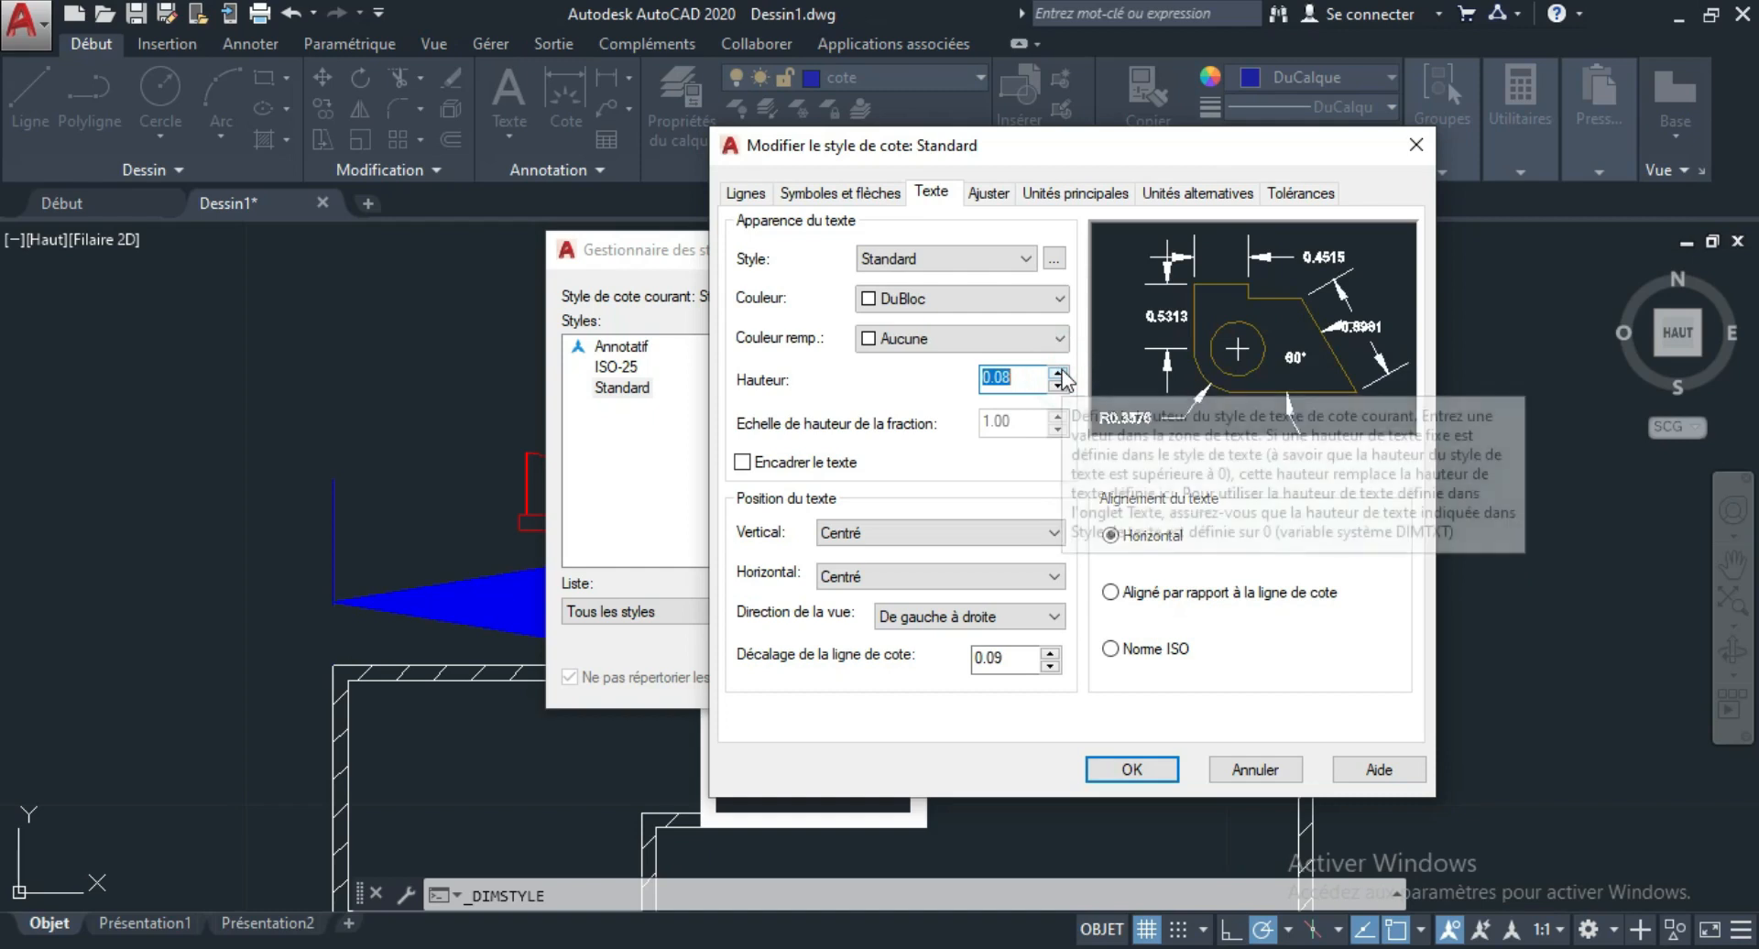
left_click(1058, 372)
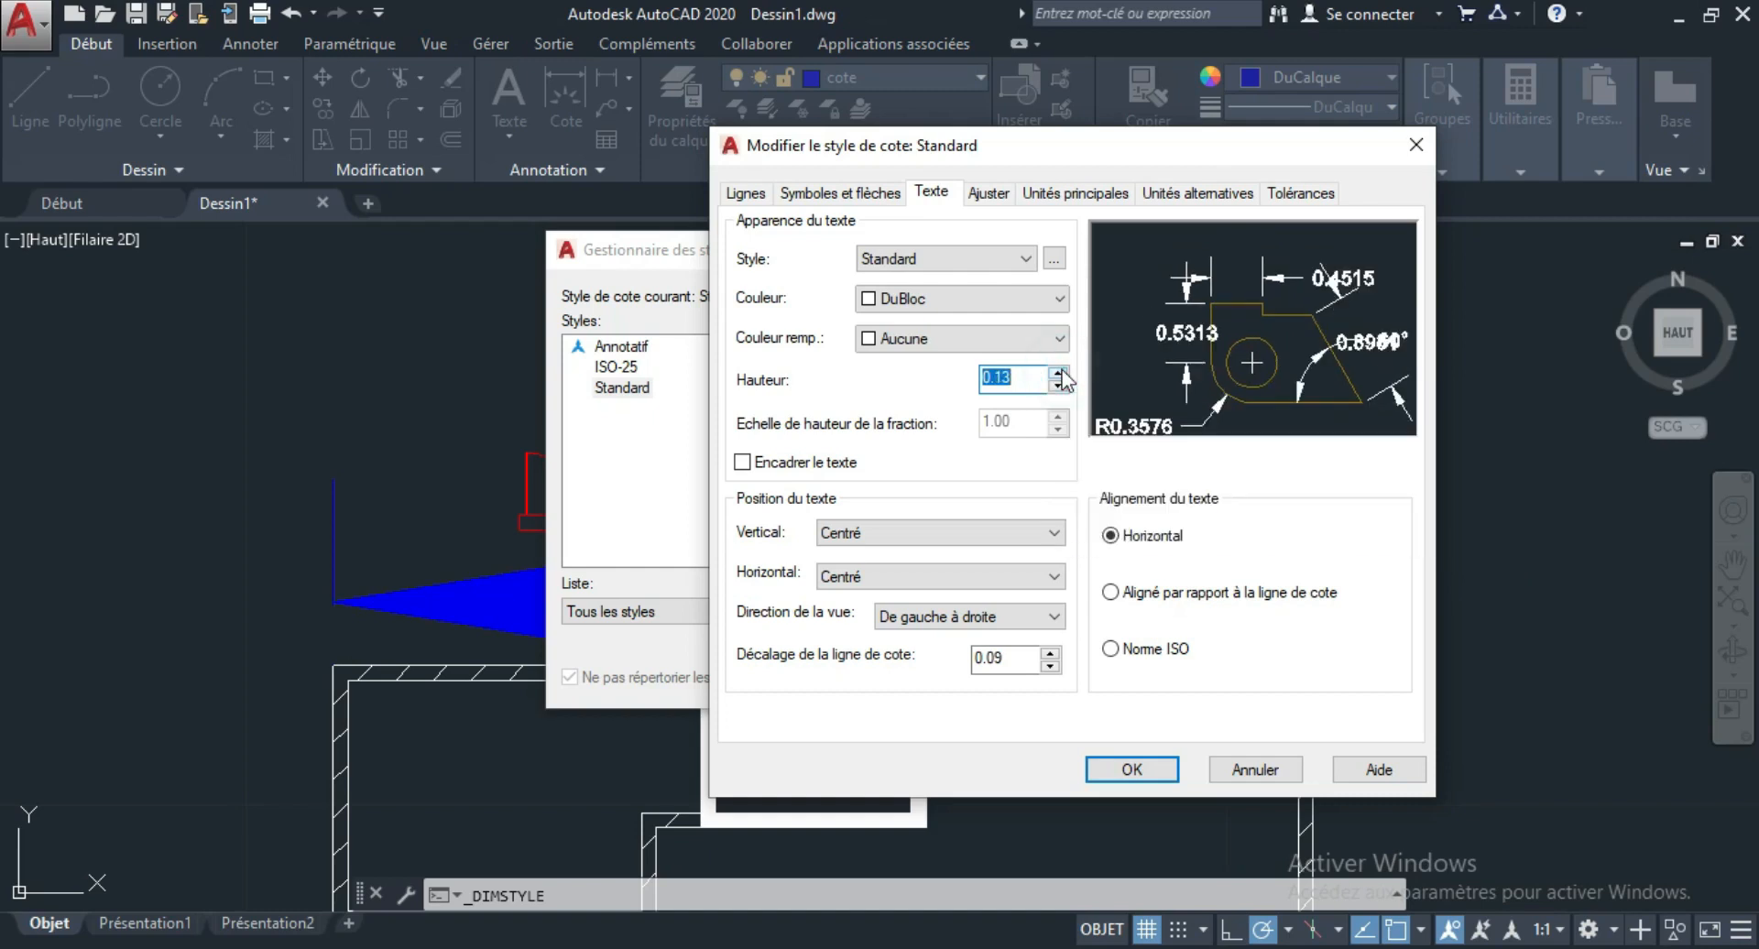
left_click(1058, 372)
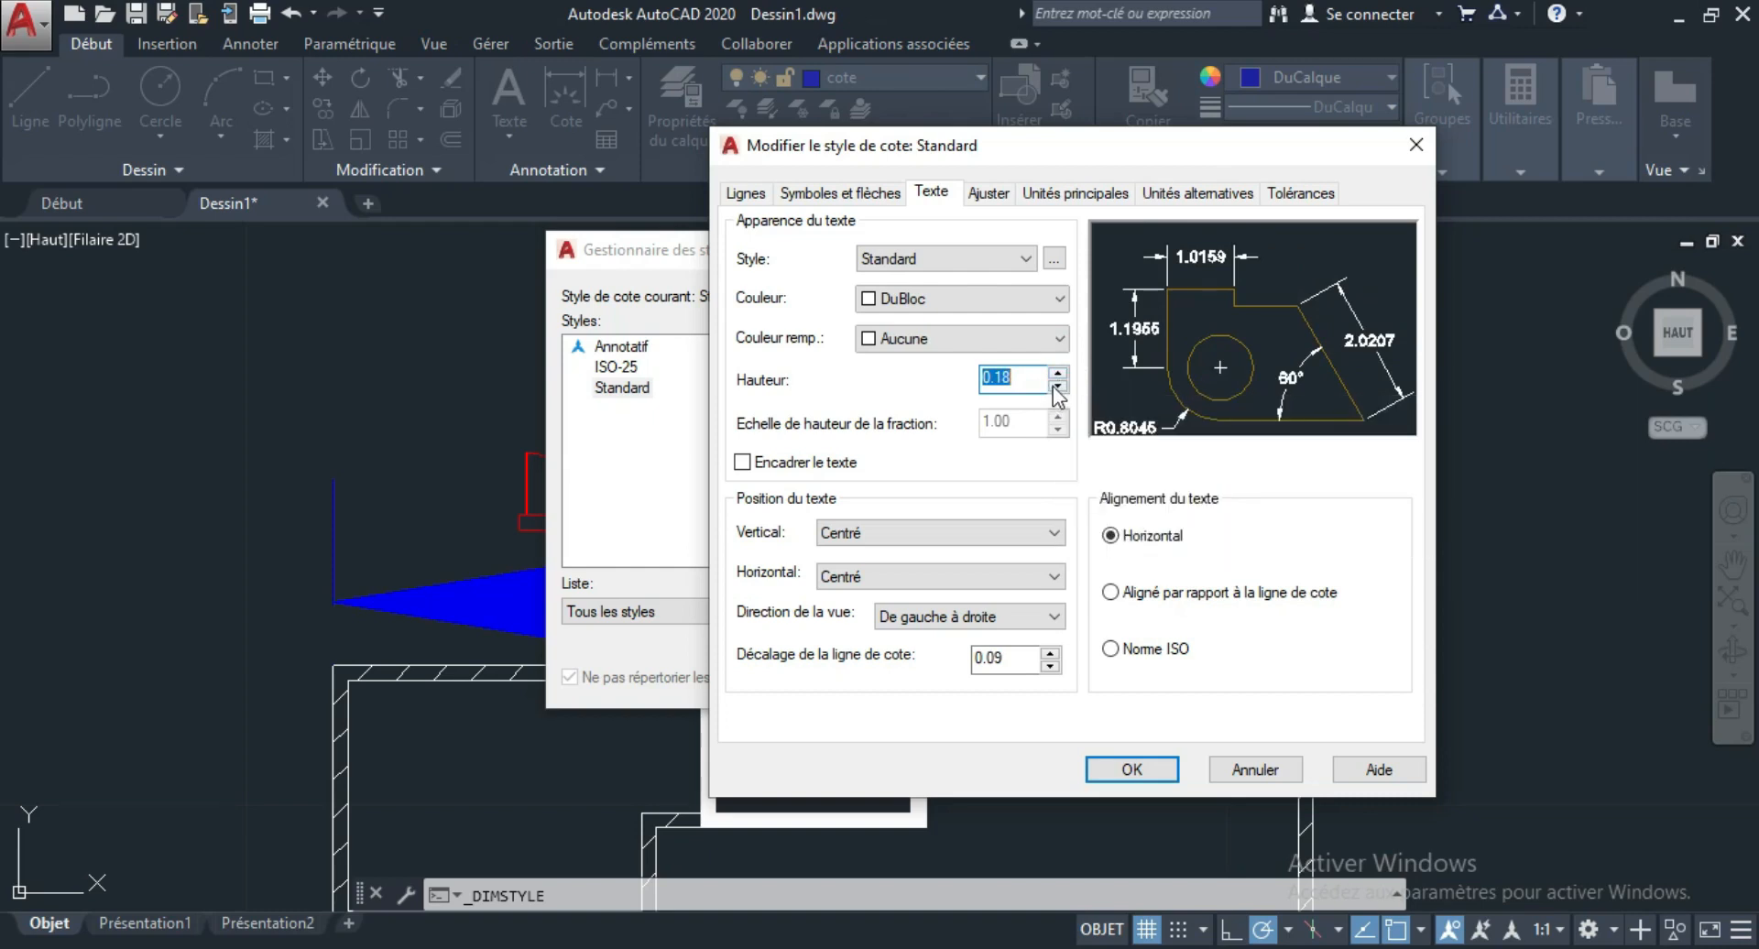
left_click(1058, 387)
left_click(1058, 387)
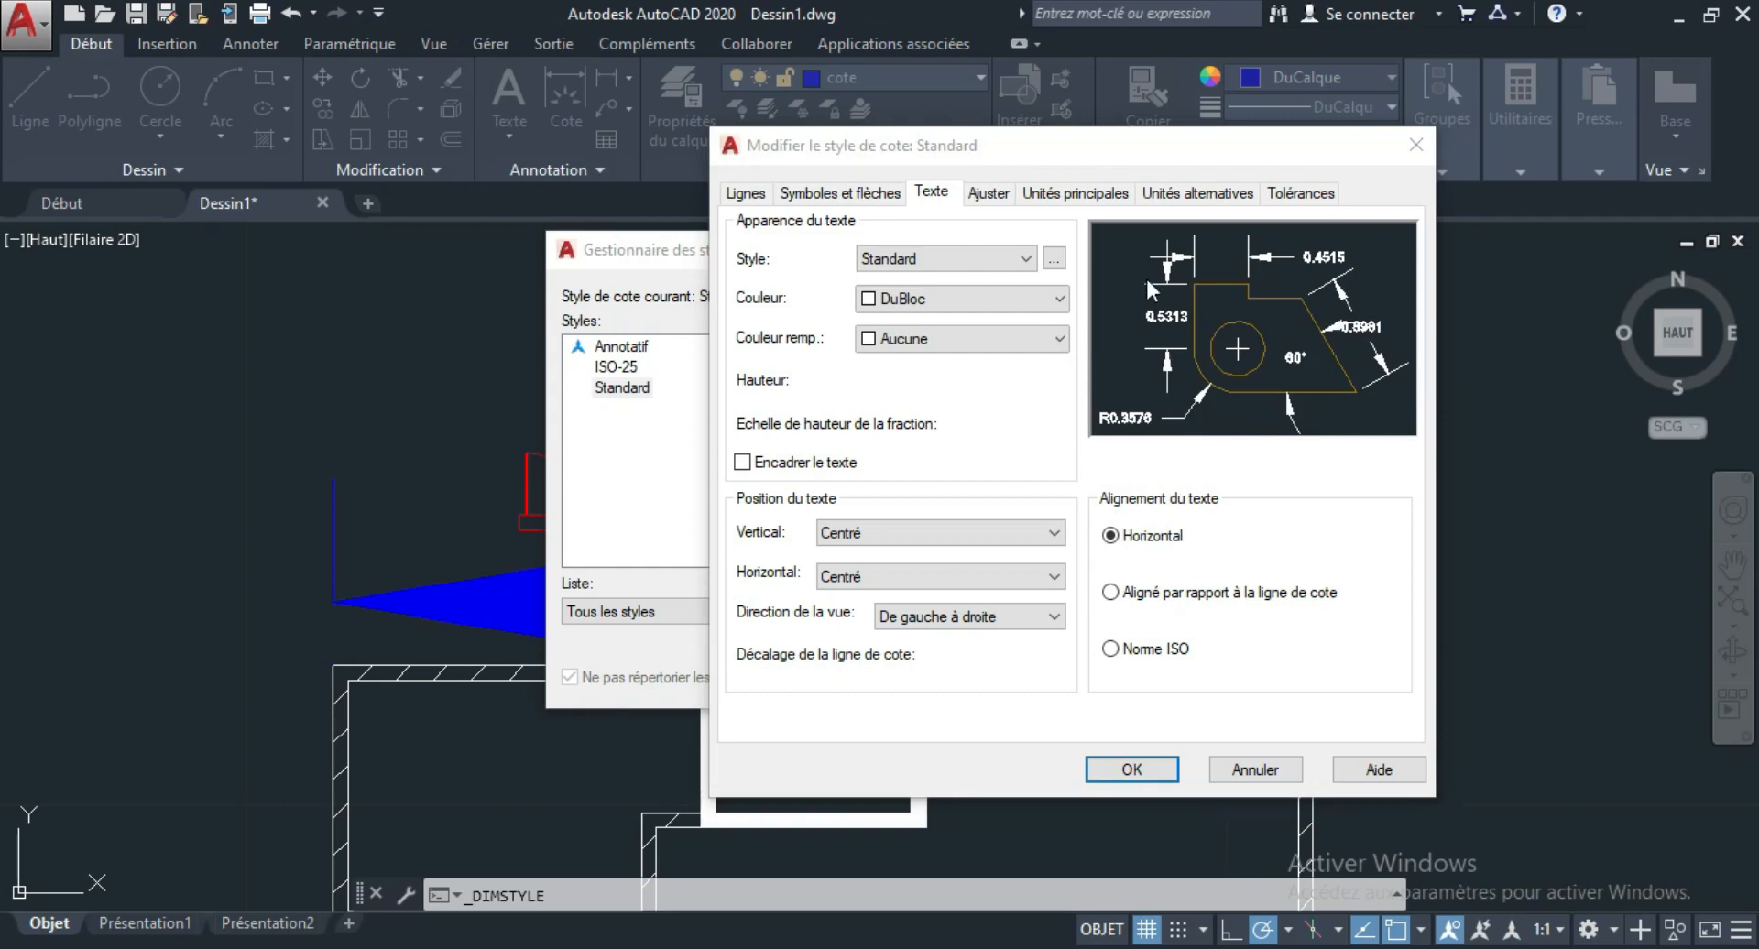
Set the arrow size of the Standard dimension style to 0.08, save the style and close the style manager.
left_click(869, 197)
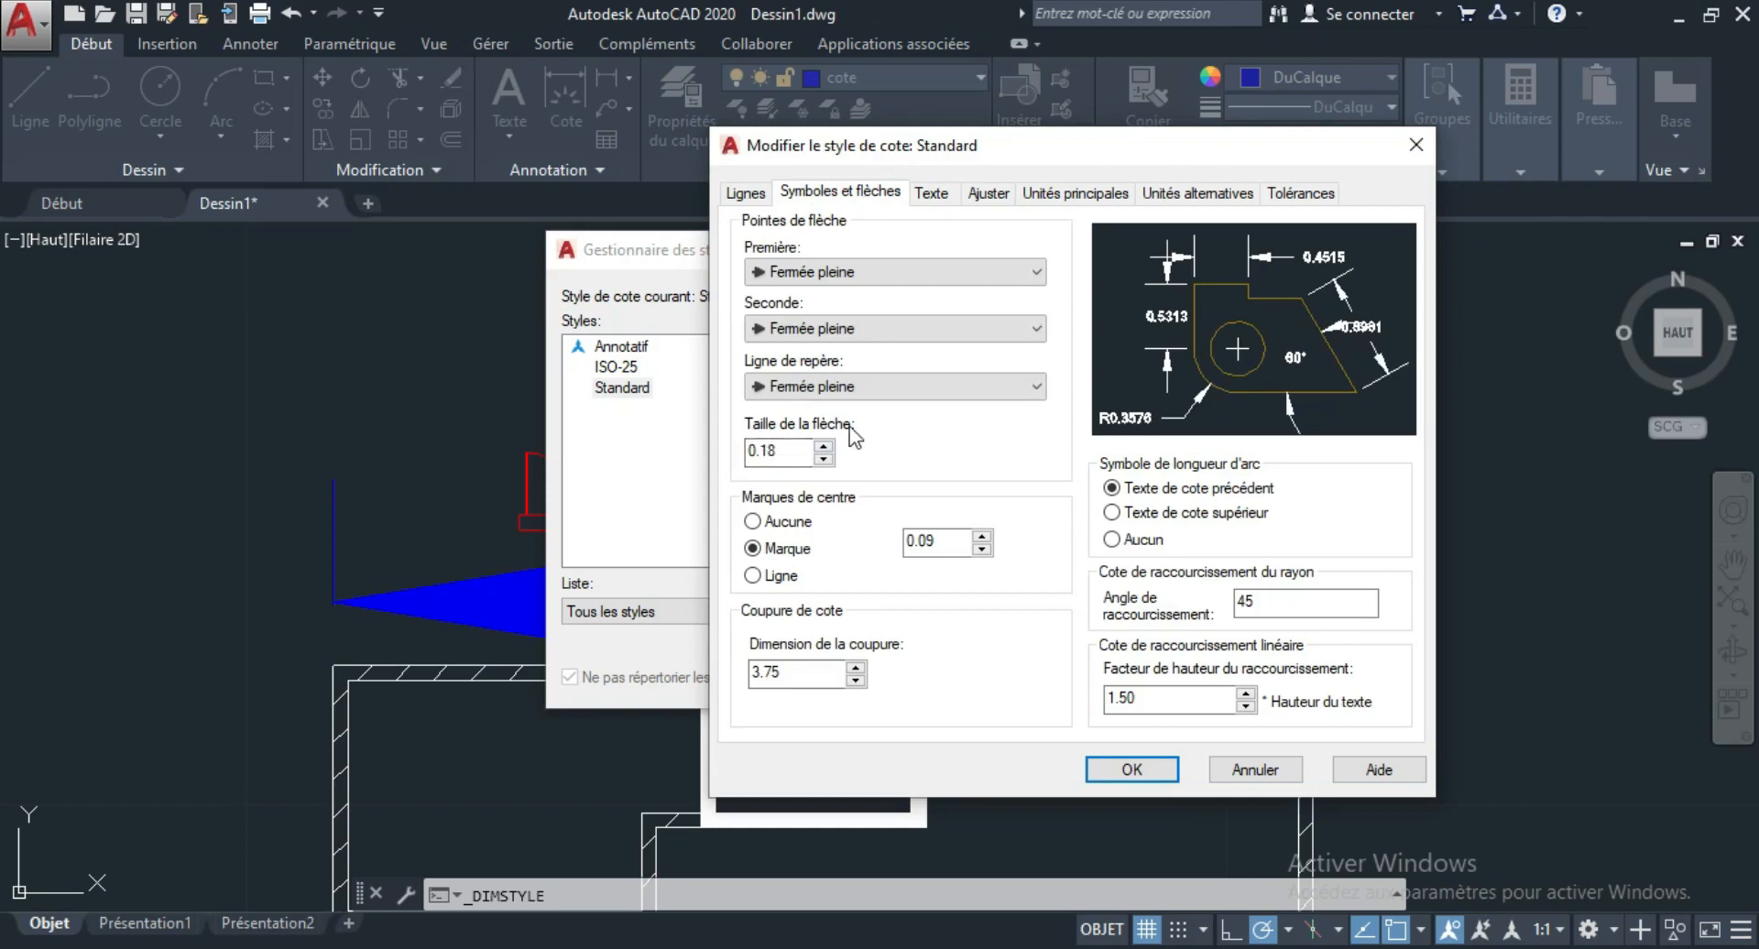
left_click(824, 459)
left_click(824, 458)
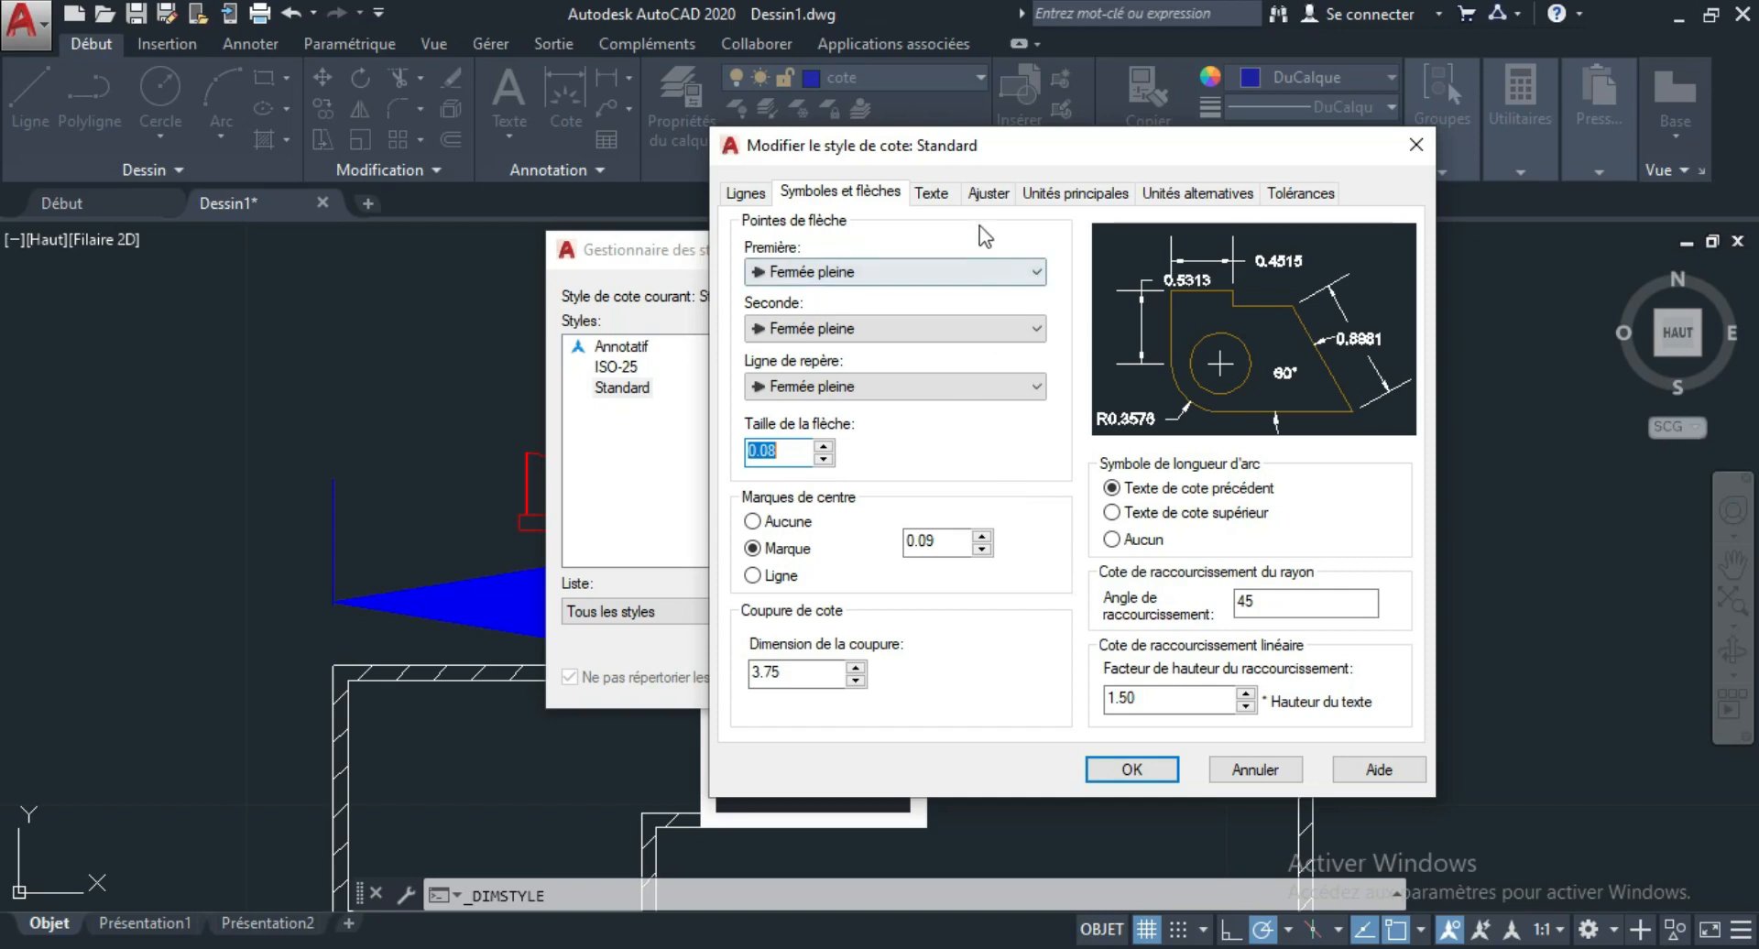
left_click(986, 195)
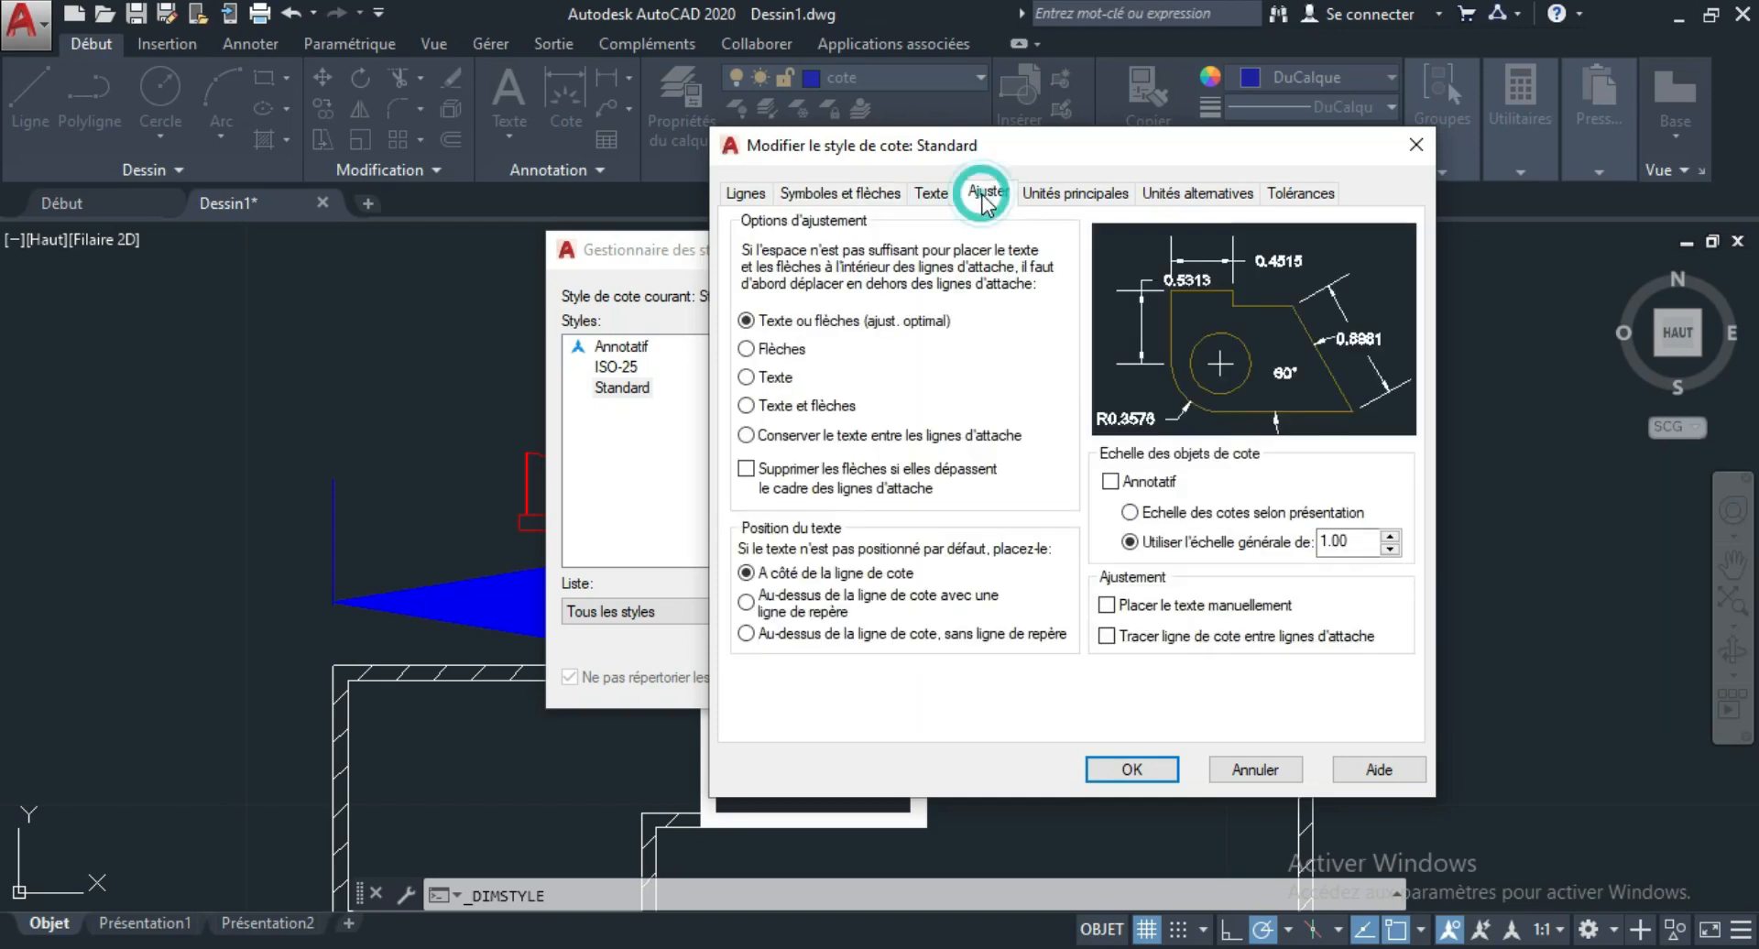
left_click(1045, 194)
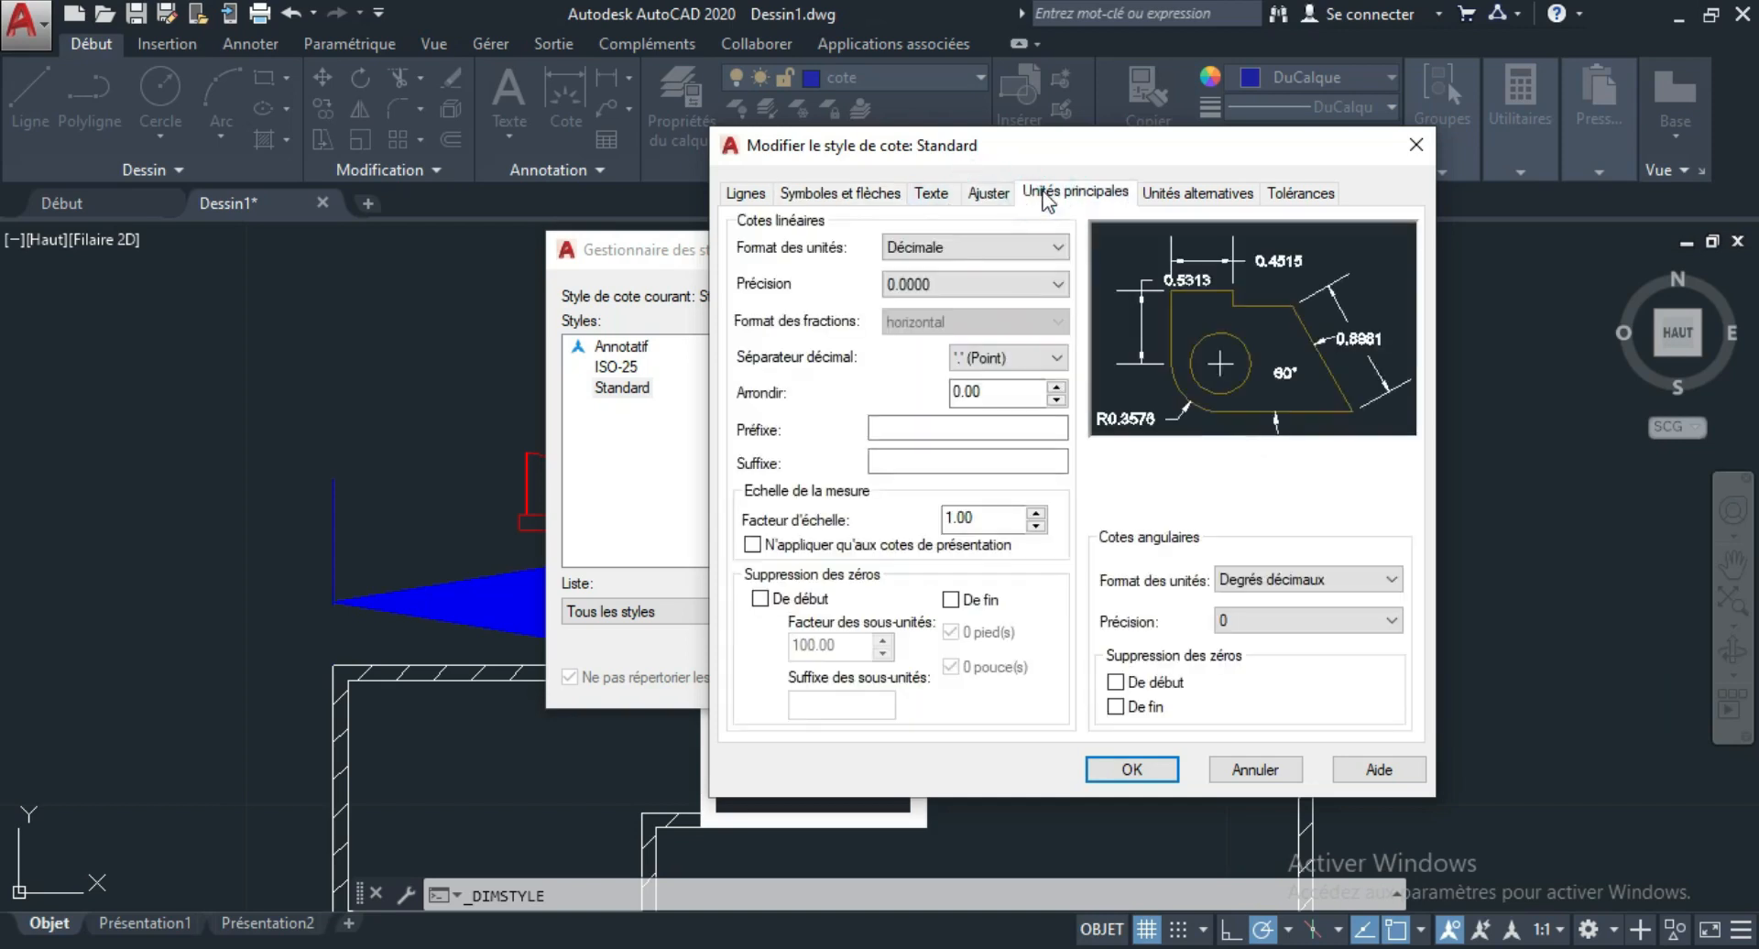
left_click(838, 194)
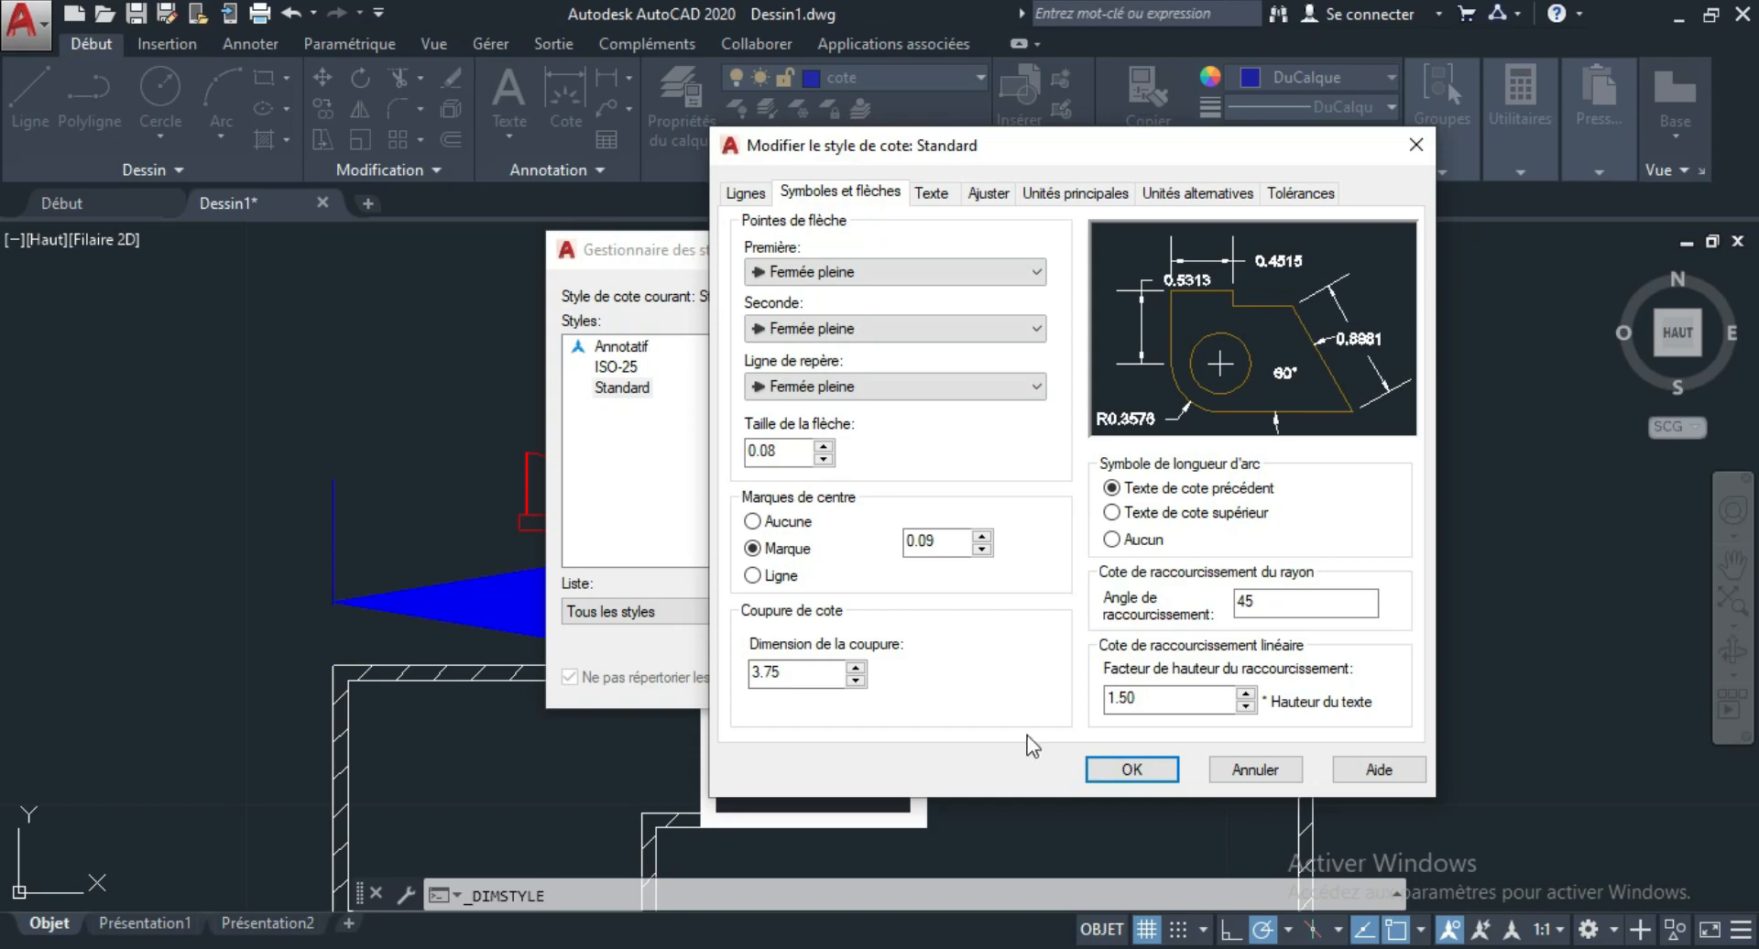
left_click(1136, 770)
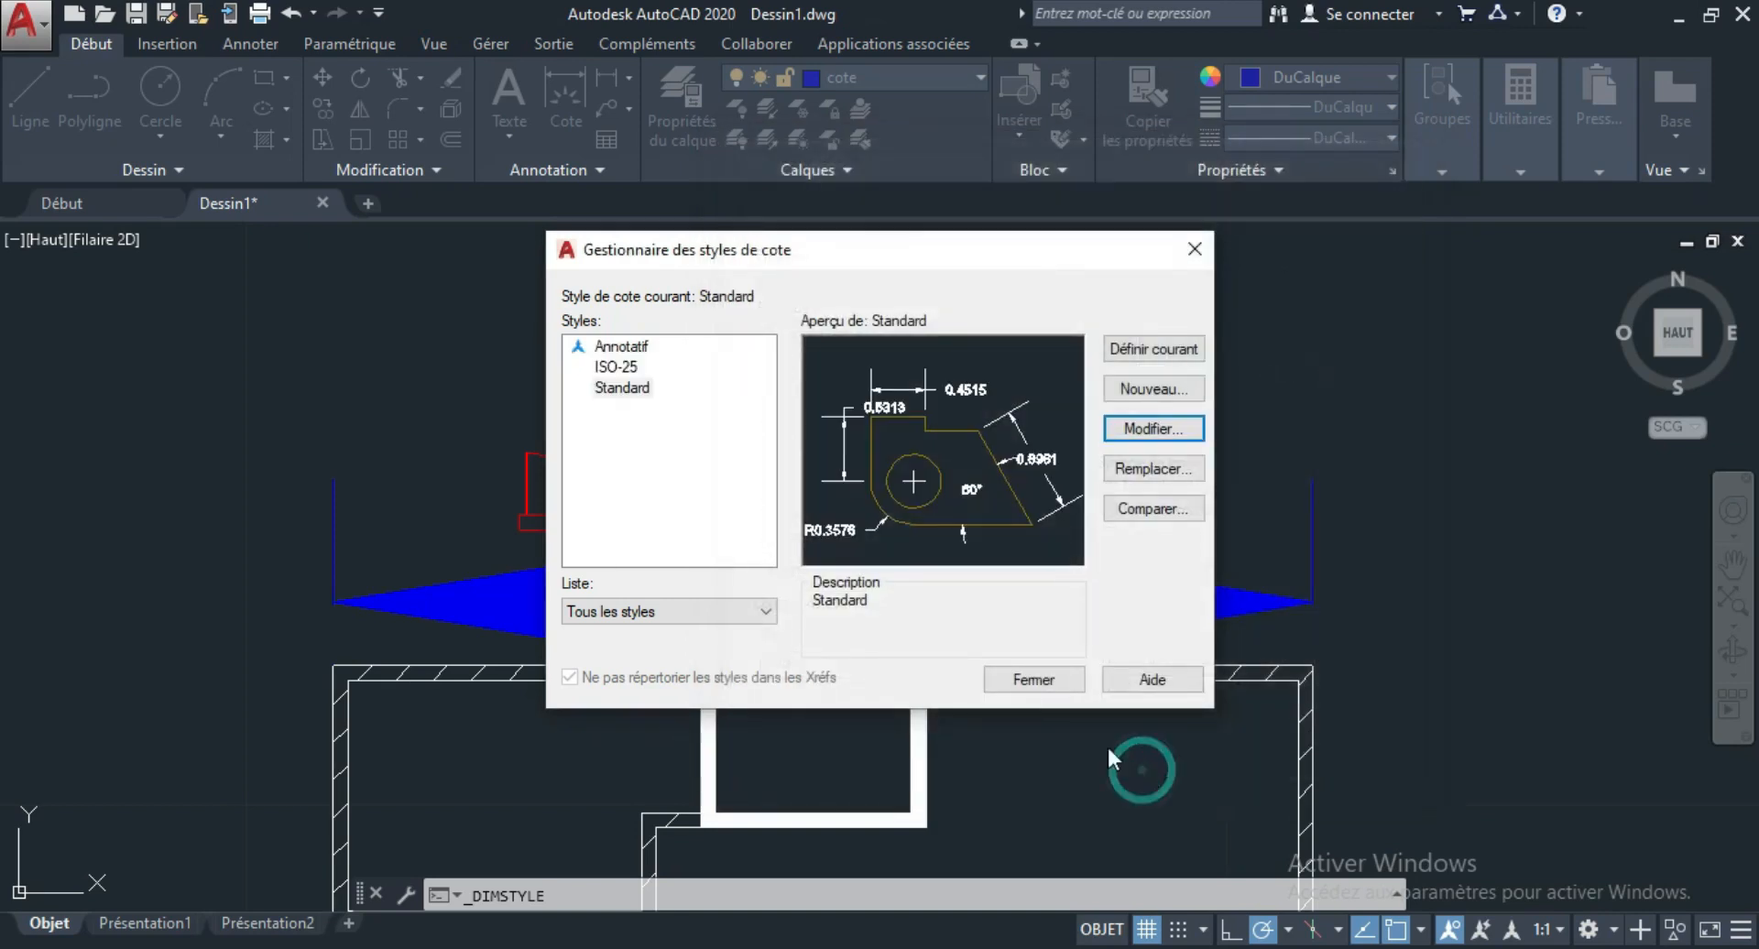
left_click(1033, 680)
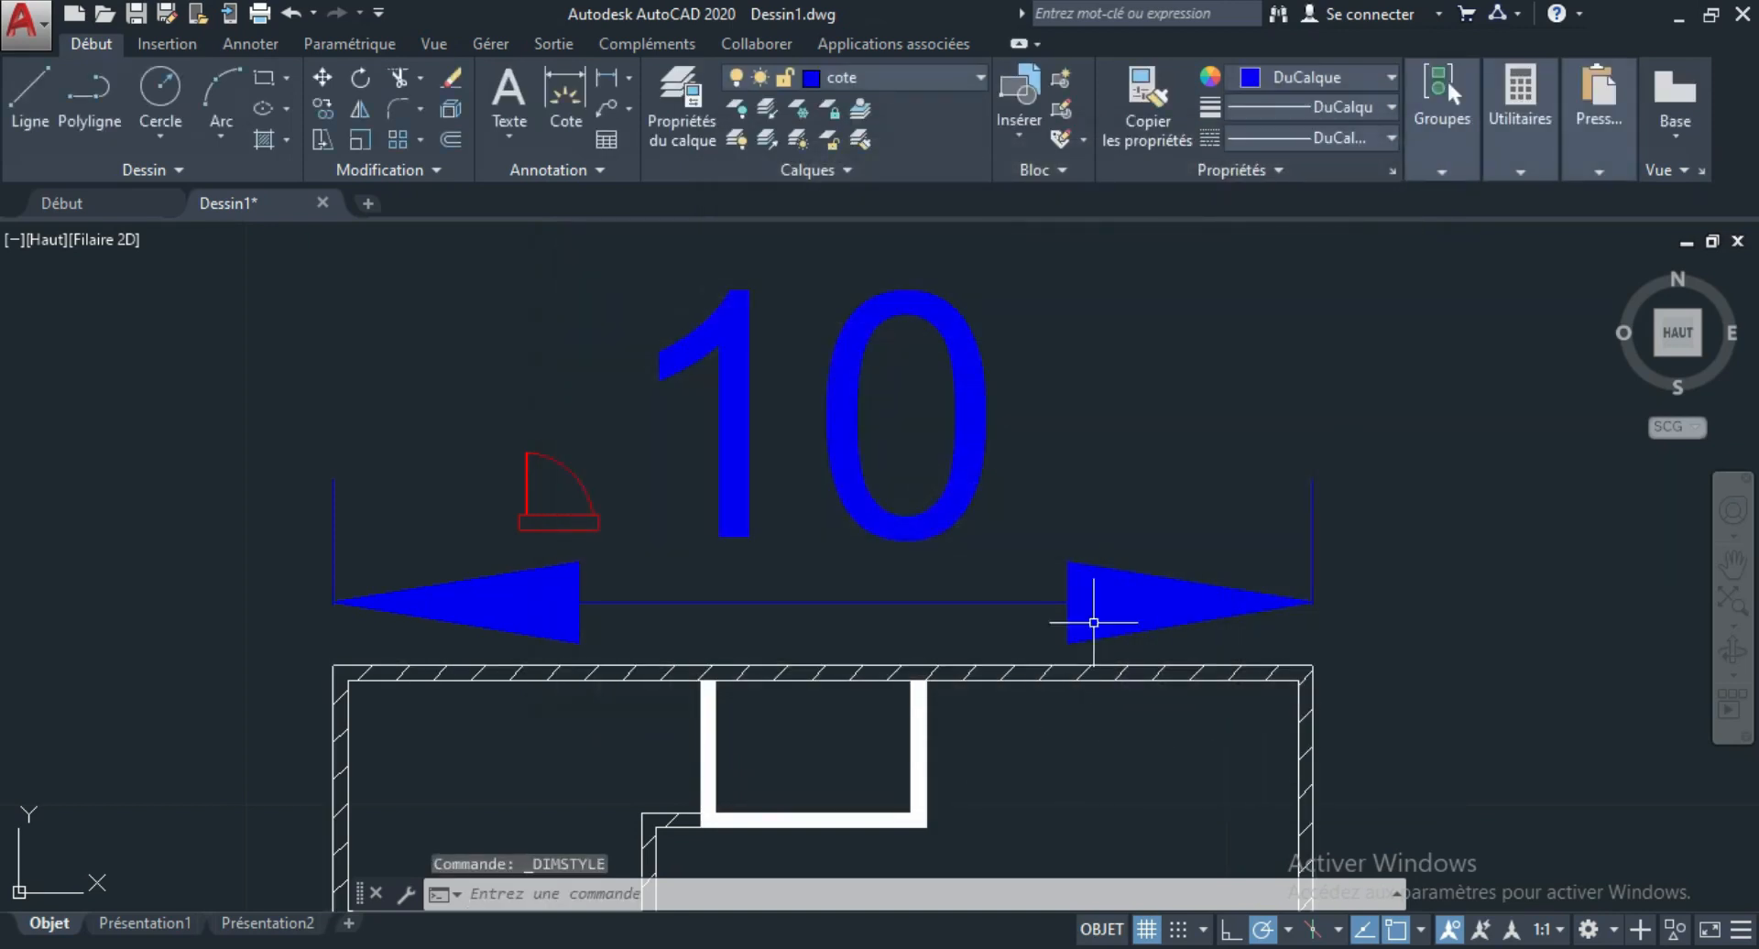
Dimension the inner length of the upper-left room's lower wall, placing the dimension line inside the room.
scroll(806, 459, "down", 4)
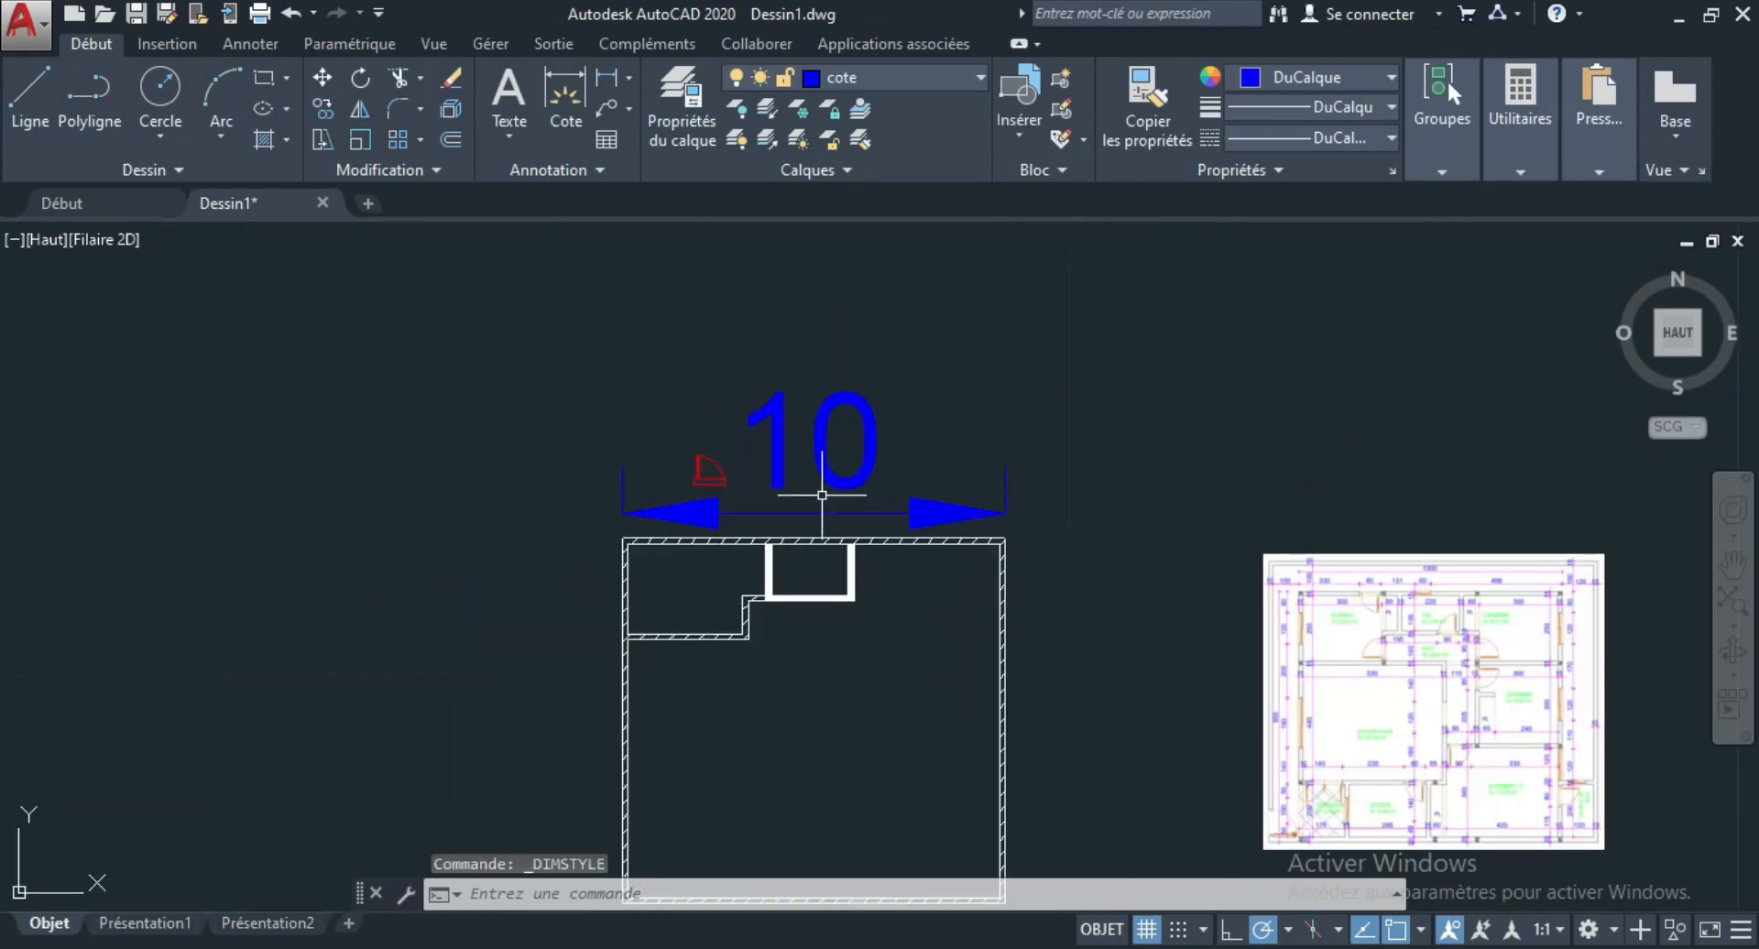
left_click(564, 82)
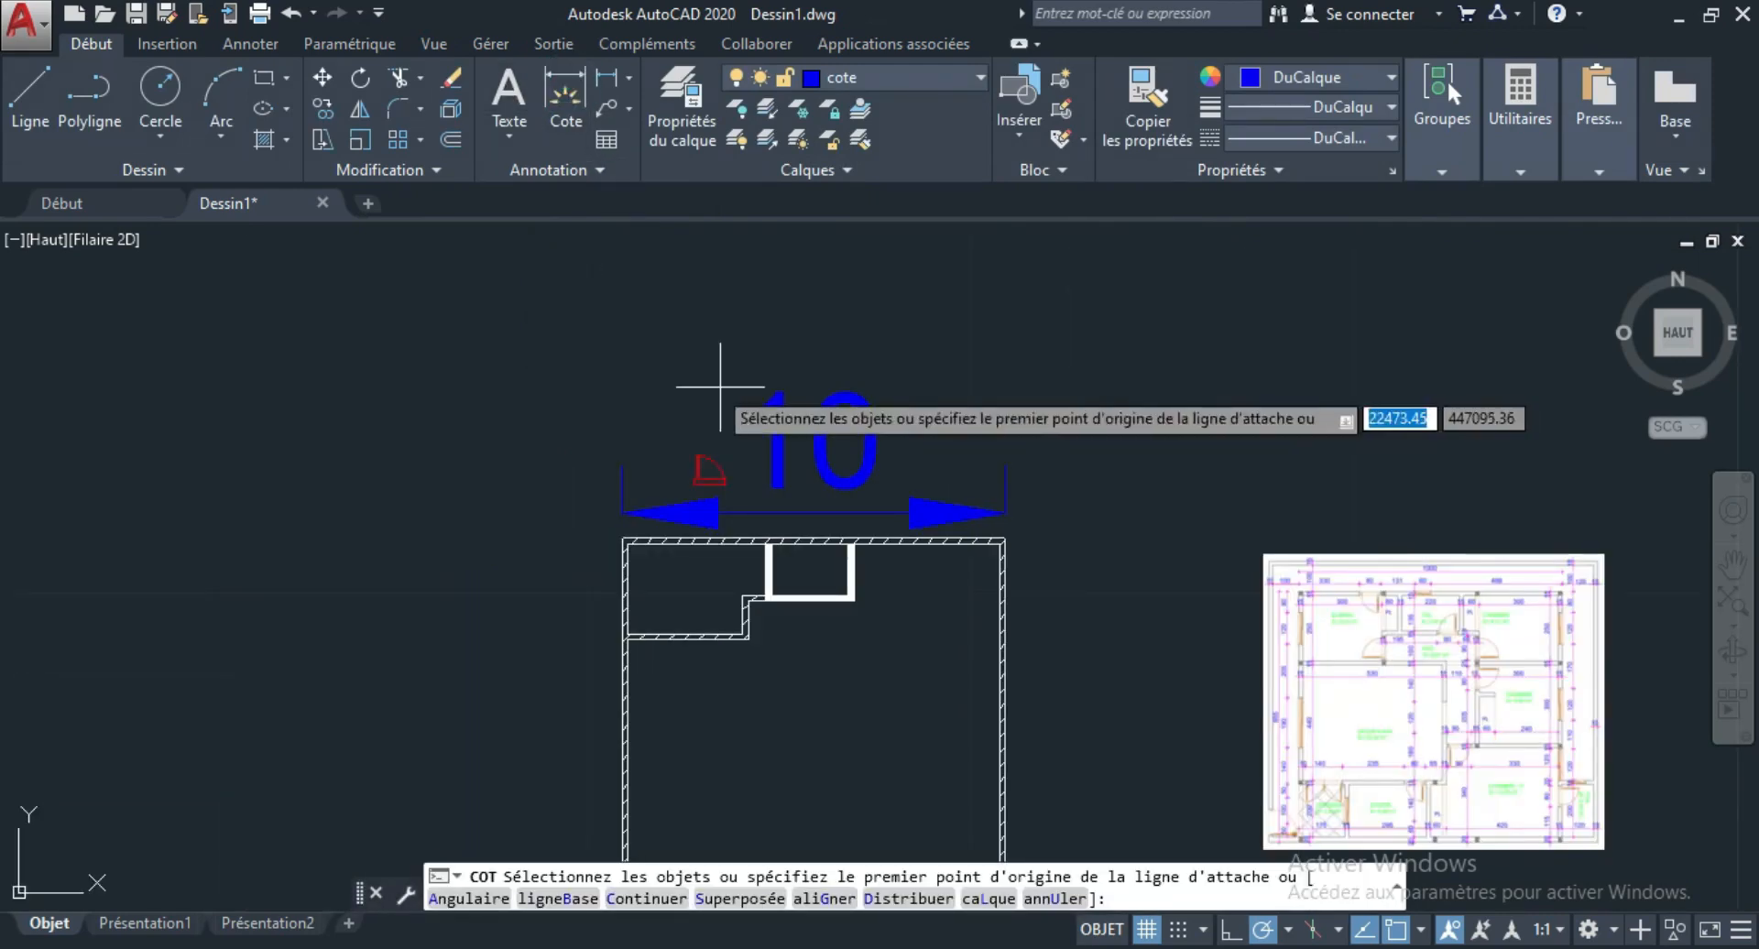
scroll(742, 616, "up", 4)
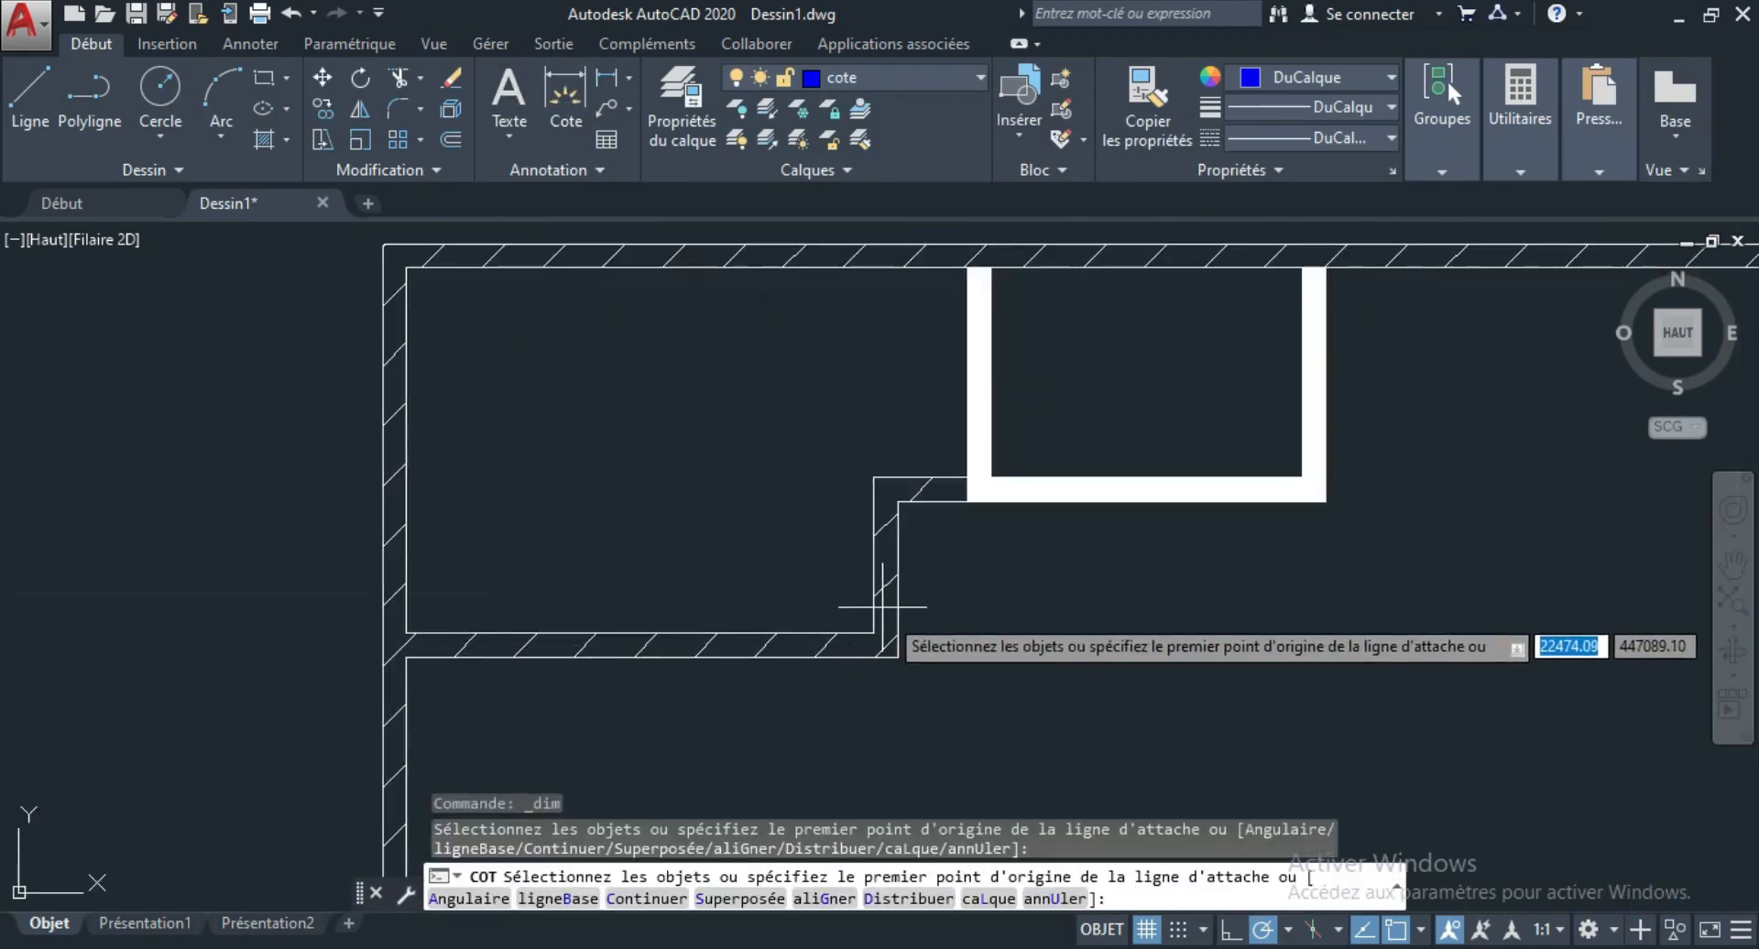
left_click(873, 633)
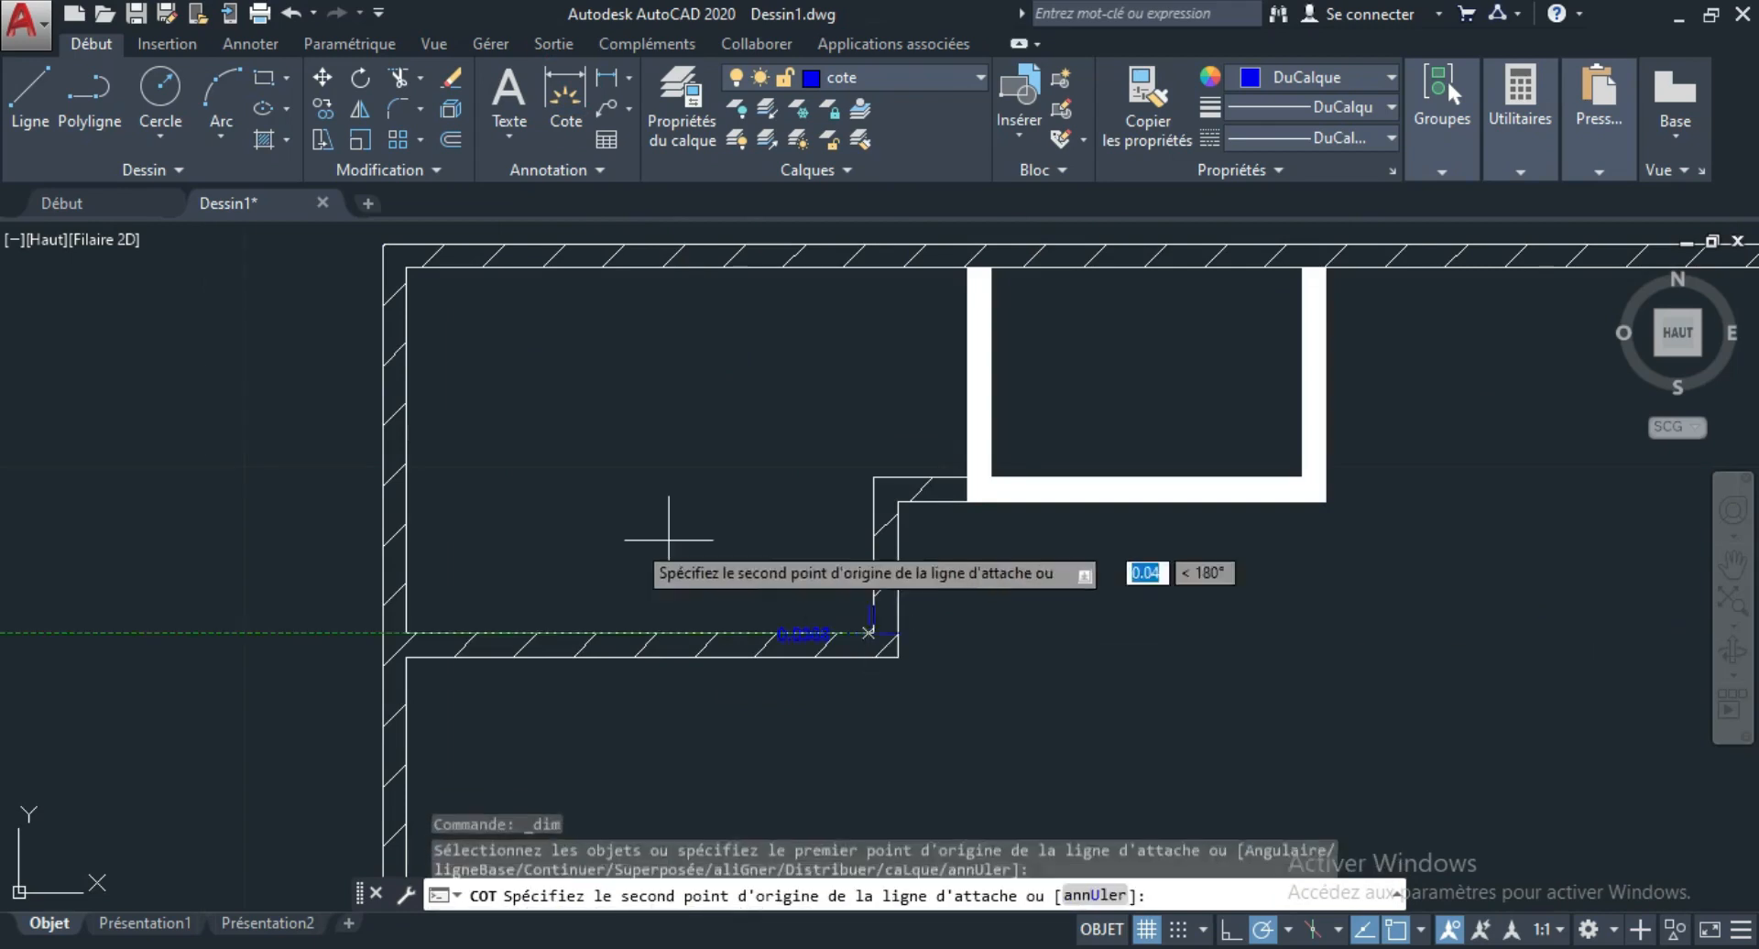
left_click(403, 624)
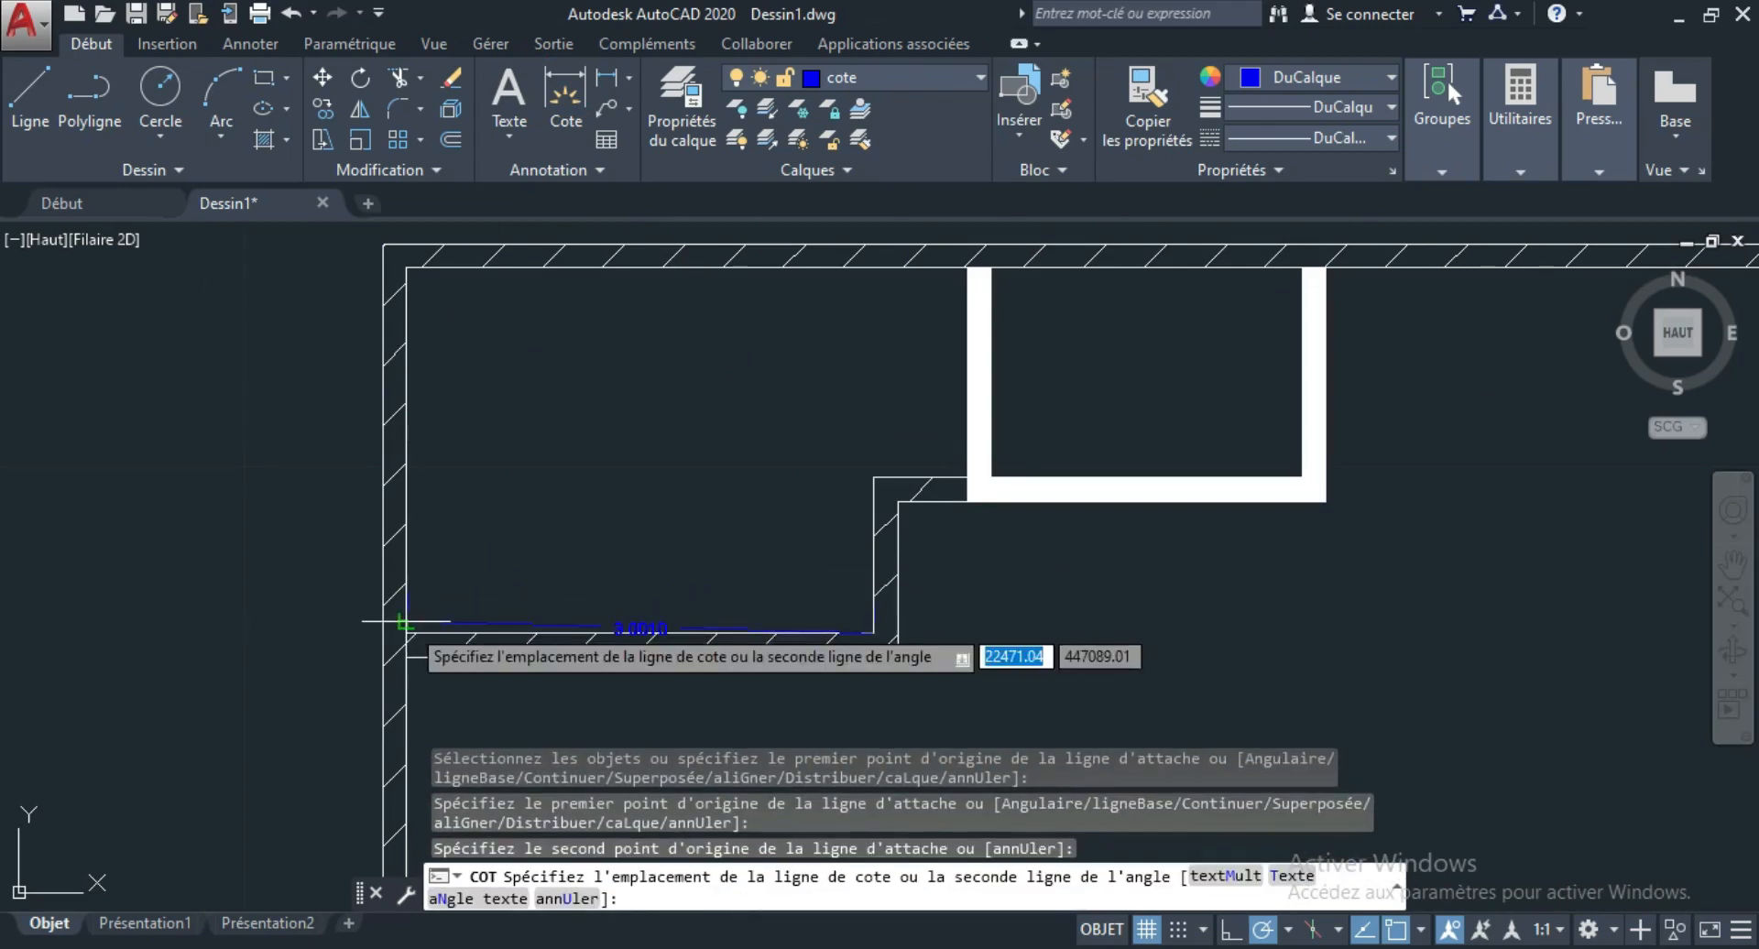
left_click(587, 422)
scroll(657, 426, "up", 4)
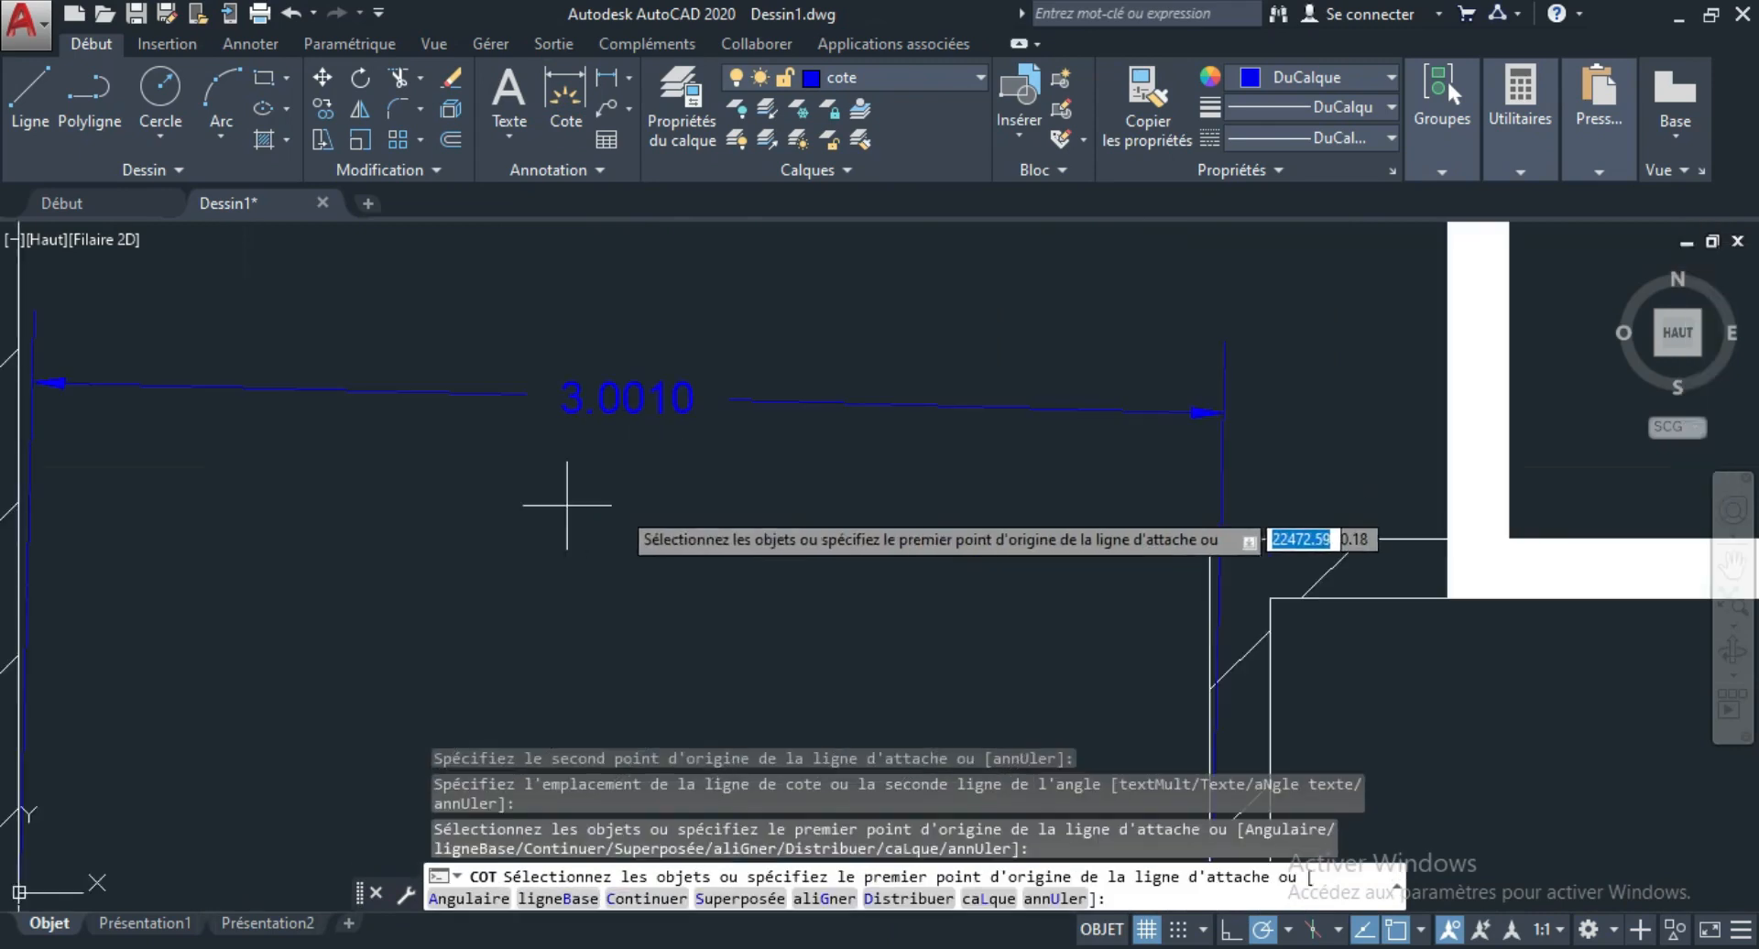
scroll(586, 495, "down", 6)
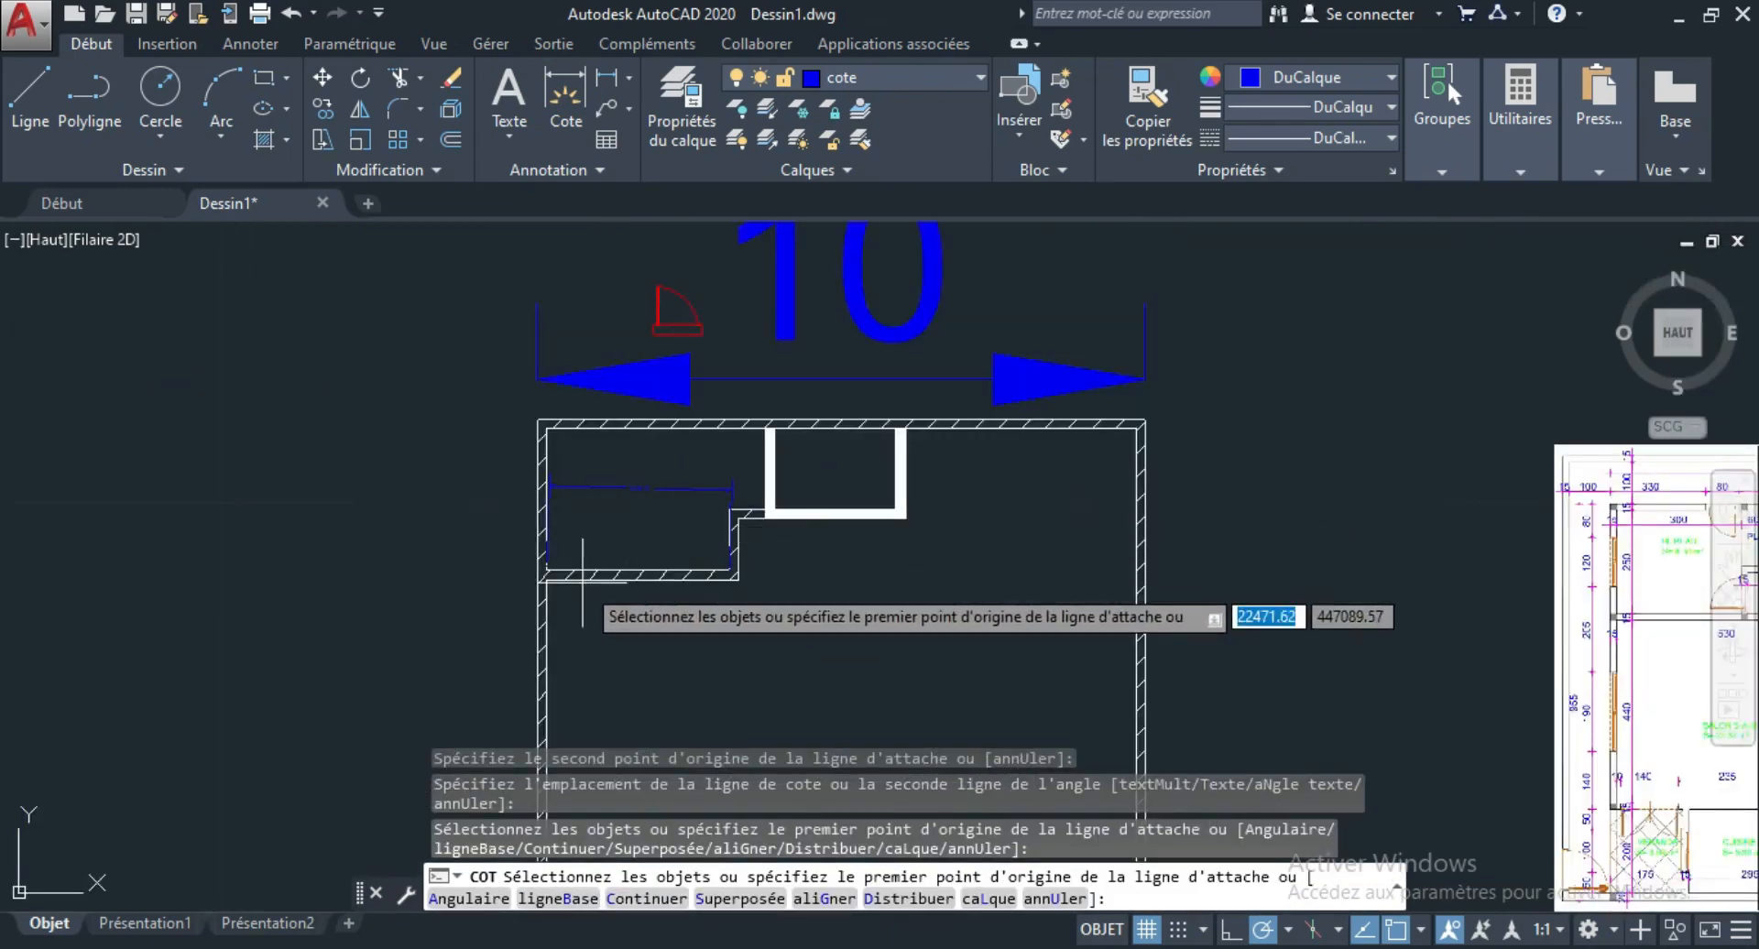
scroll(678, 527, "up", 4)
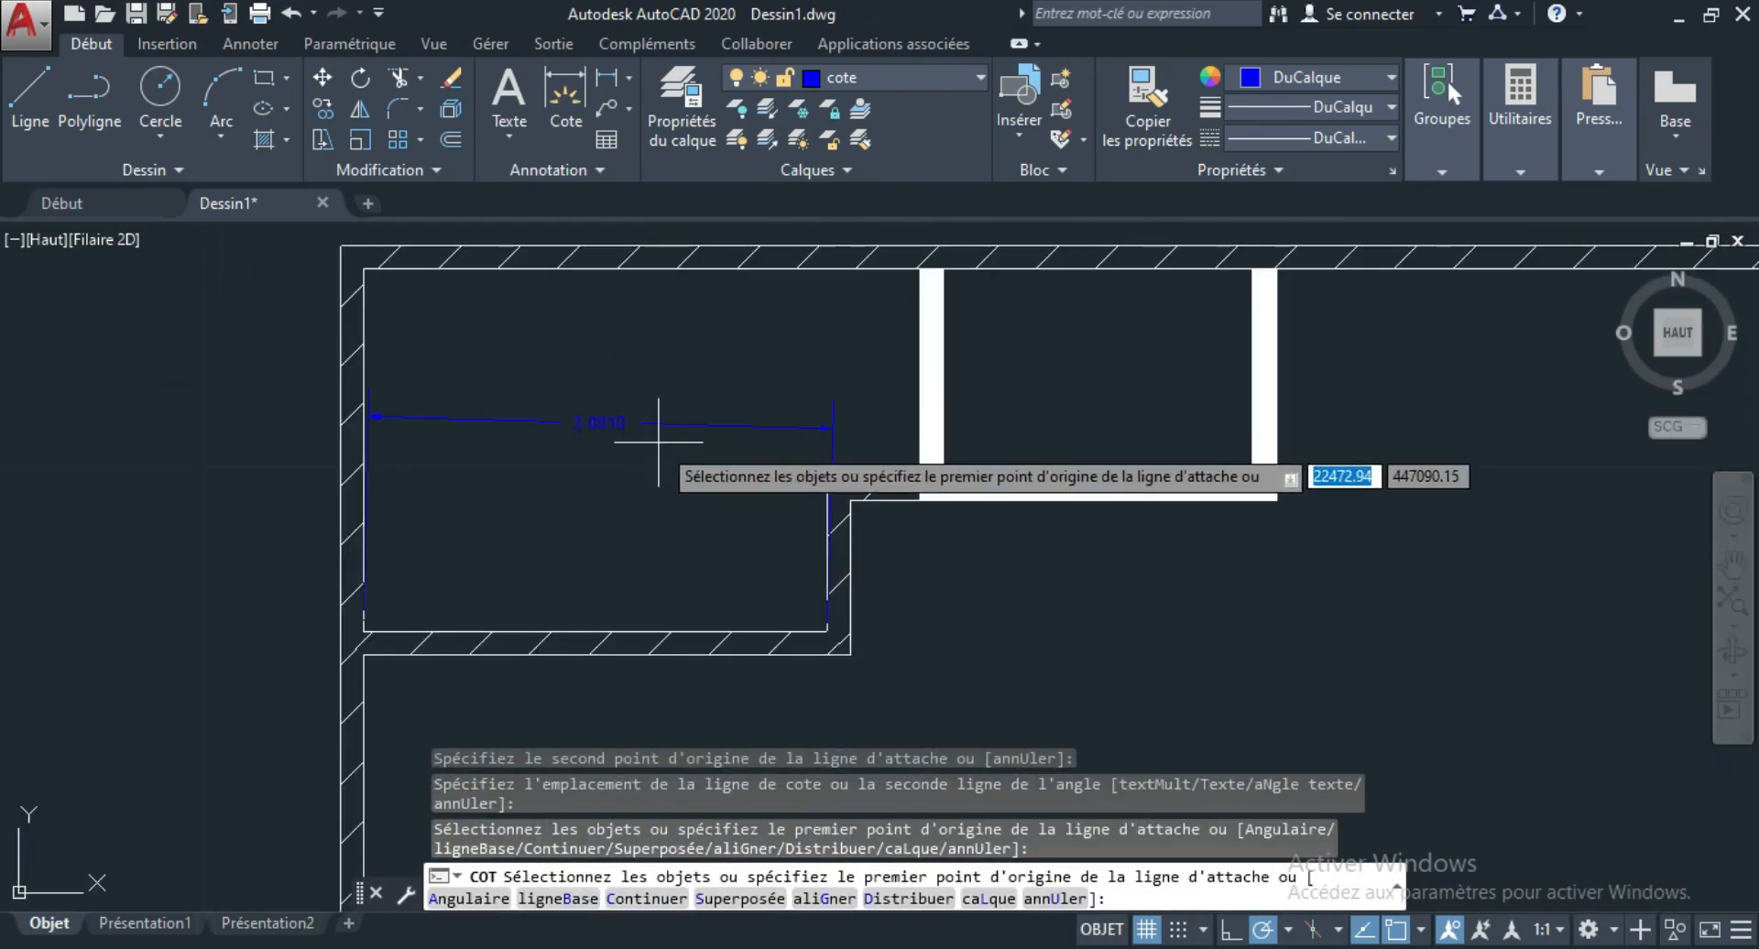
key("Return")
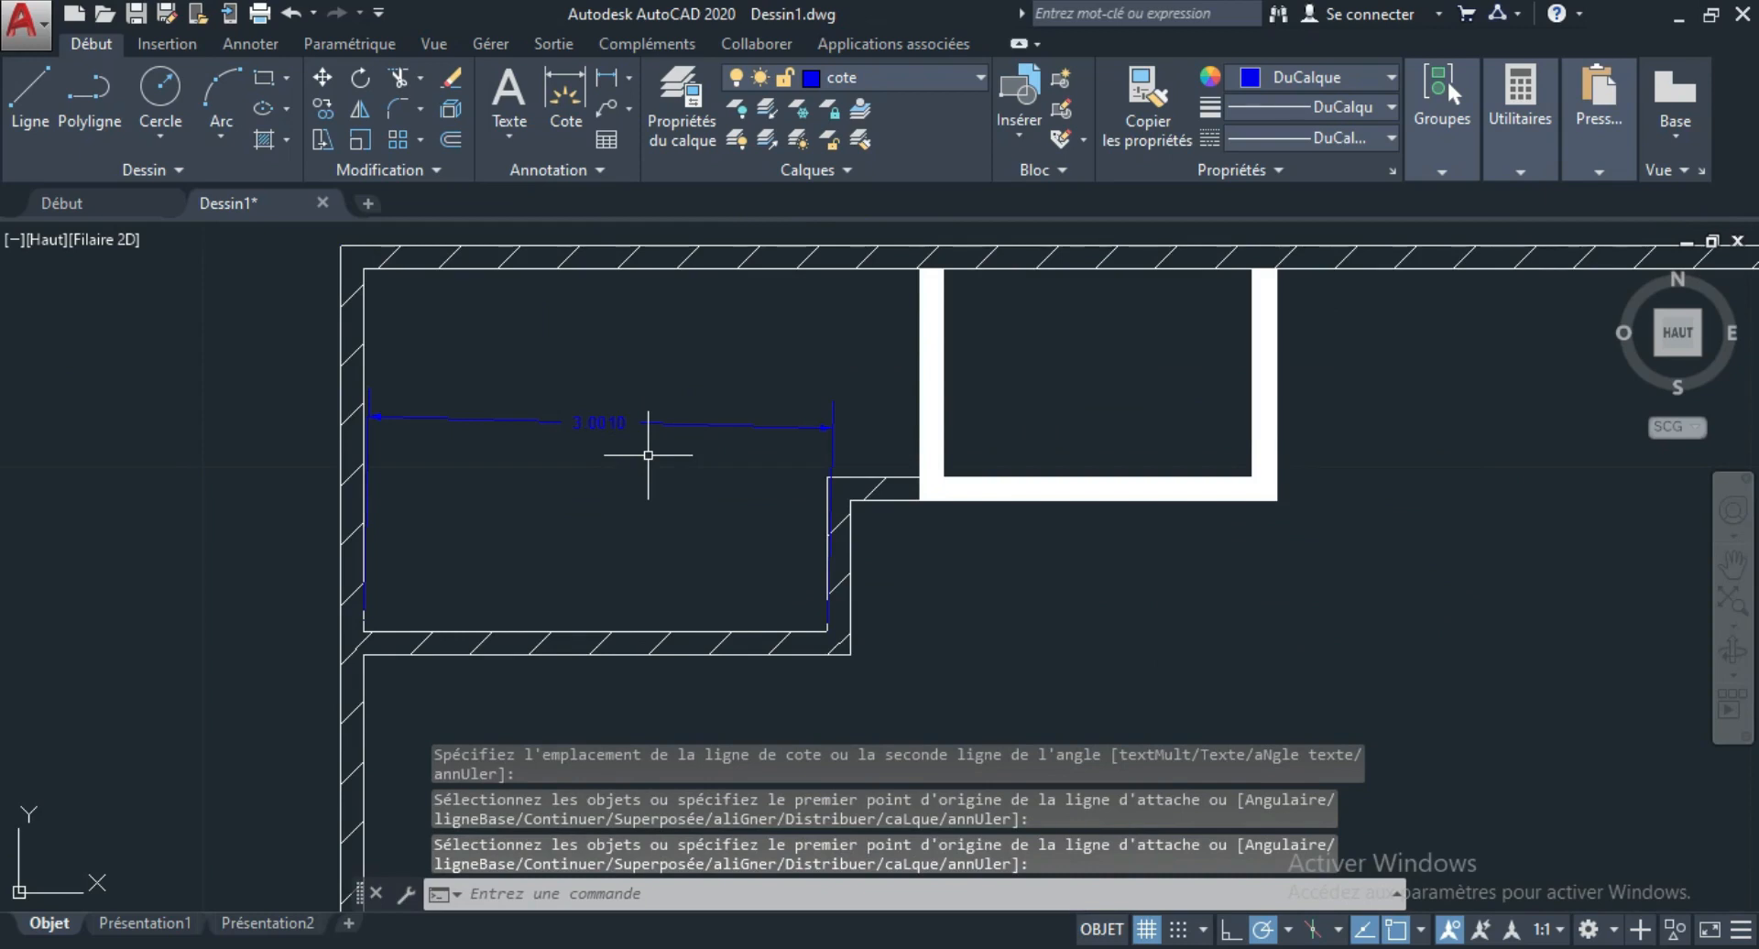
Compare the text and arrow size of the room dimension with the overall dimension above the upper wall.
scroll(601, 483, "down", 2)
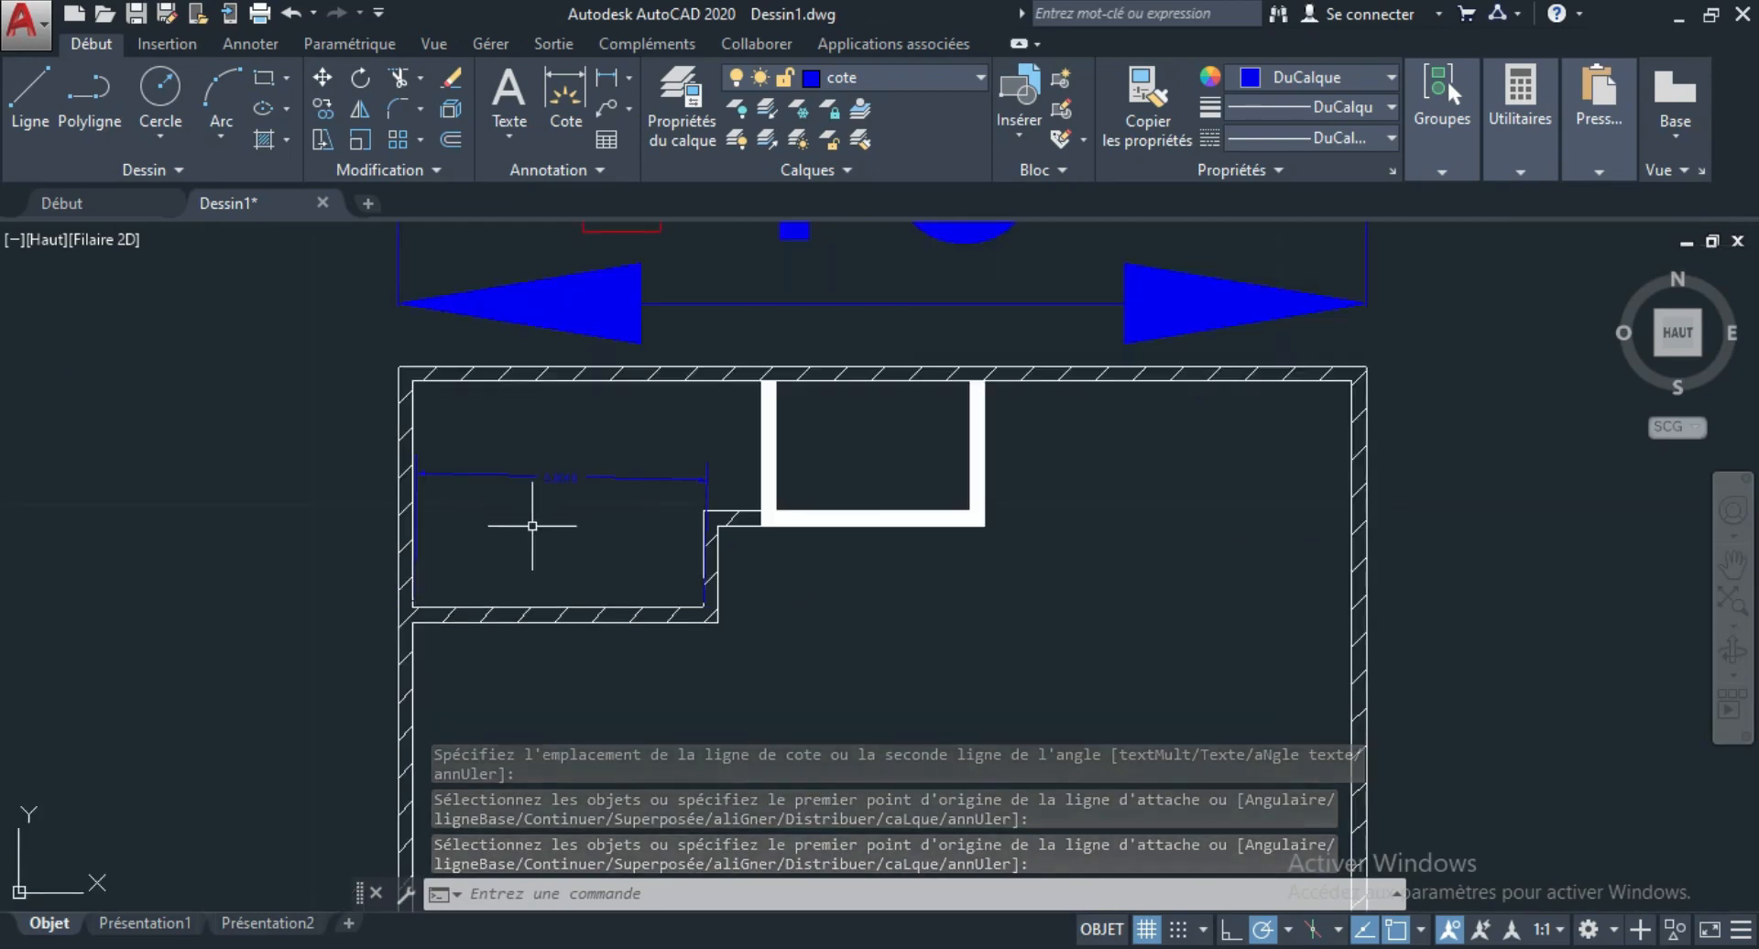
scroll(577, 459, "up", 4)
scroll(570, 460, "up", 2)
scroll(345, 596, "down", 4)
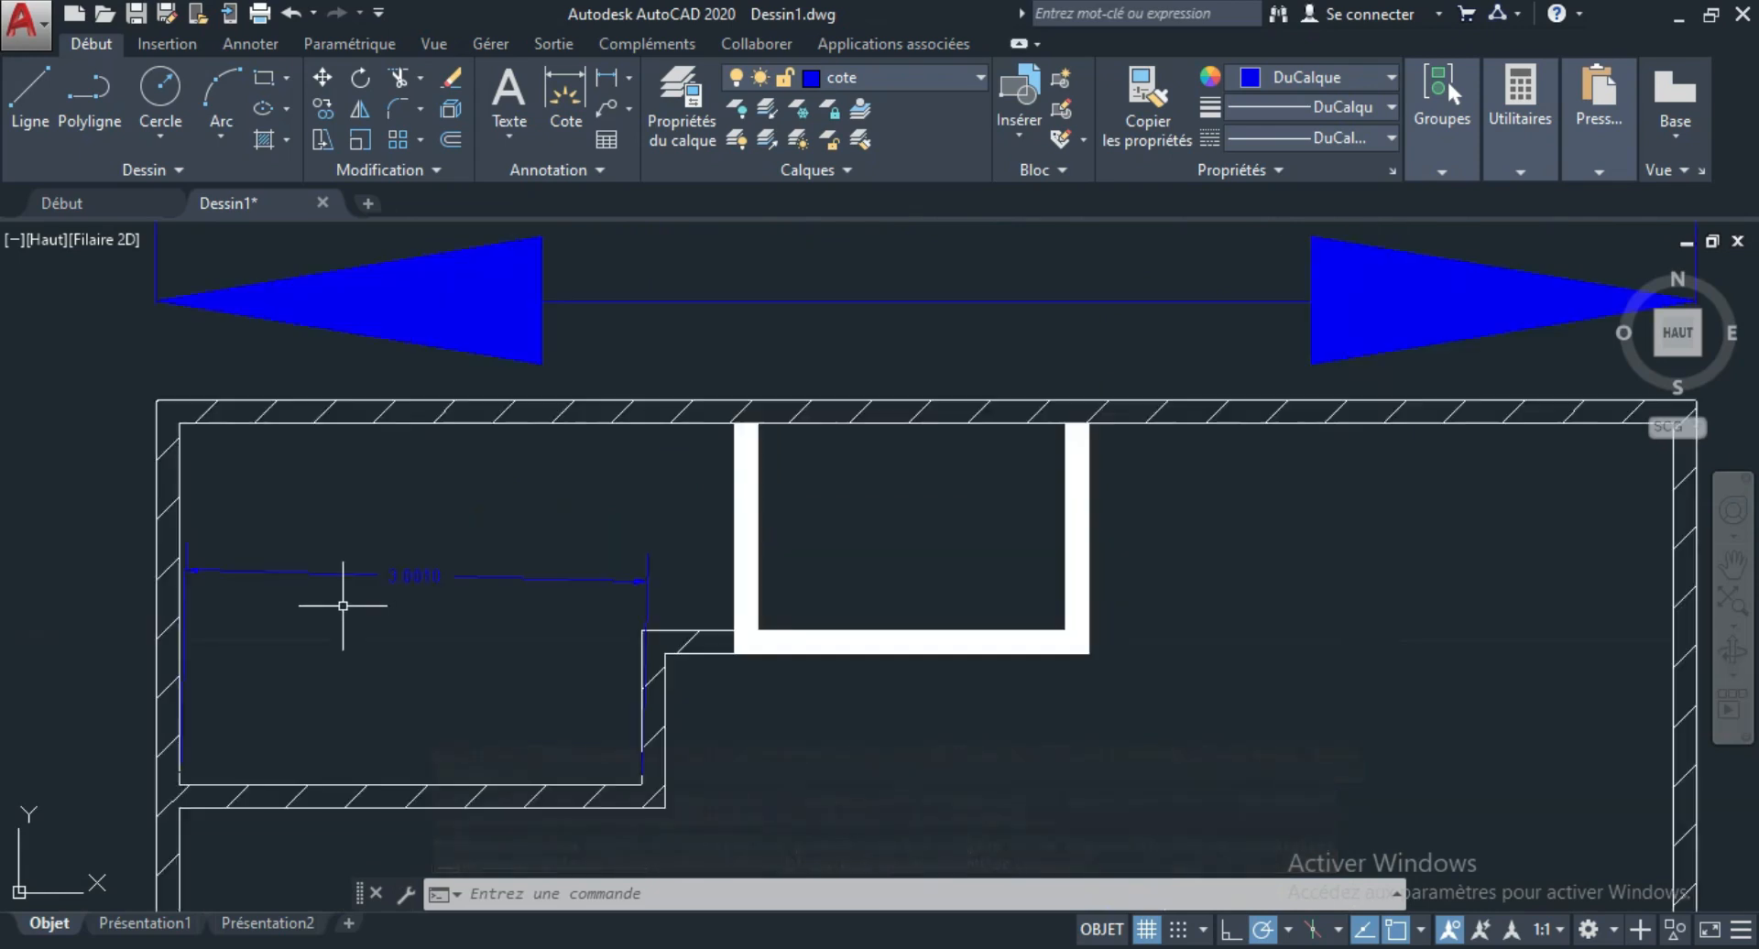
scroll(487, 503, "down", 2)
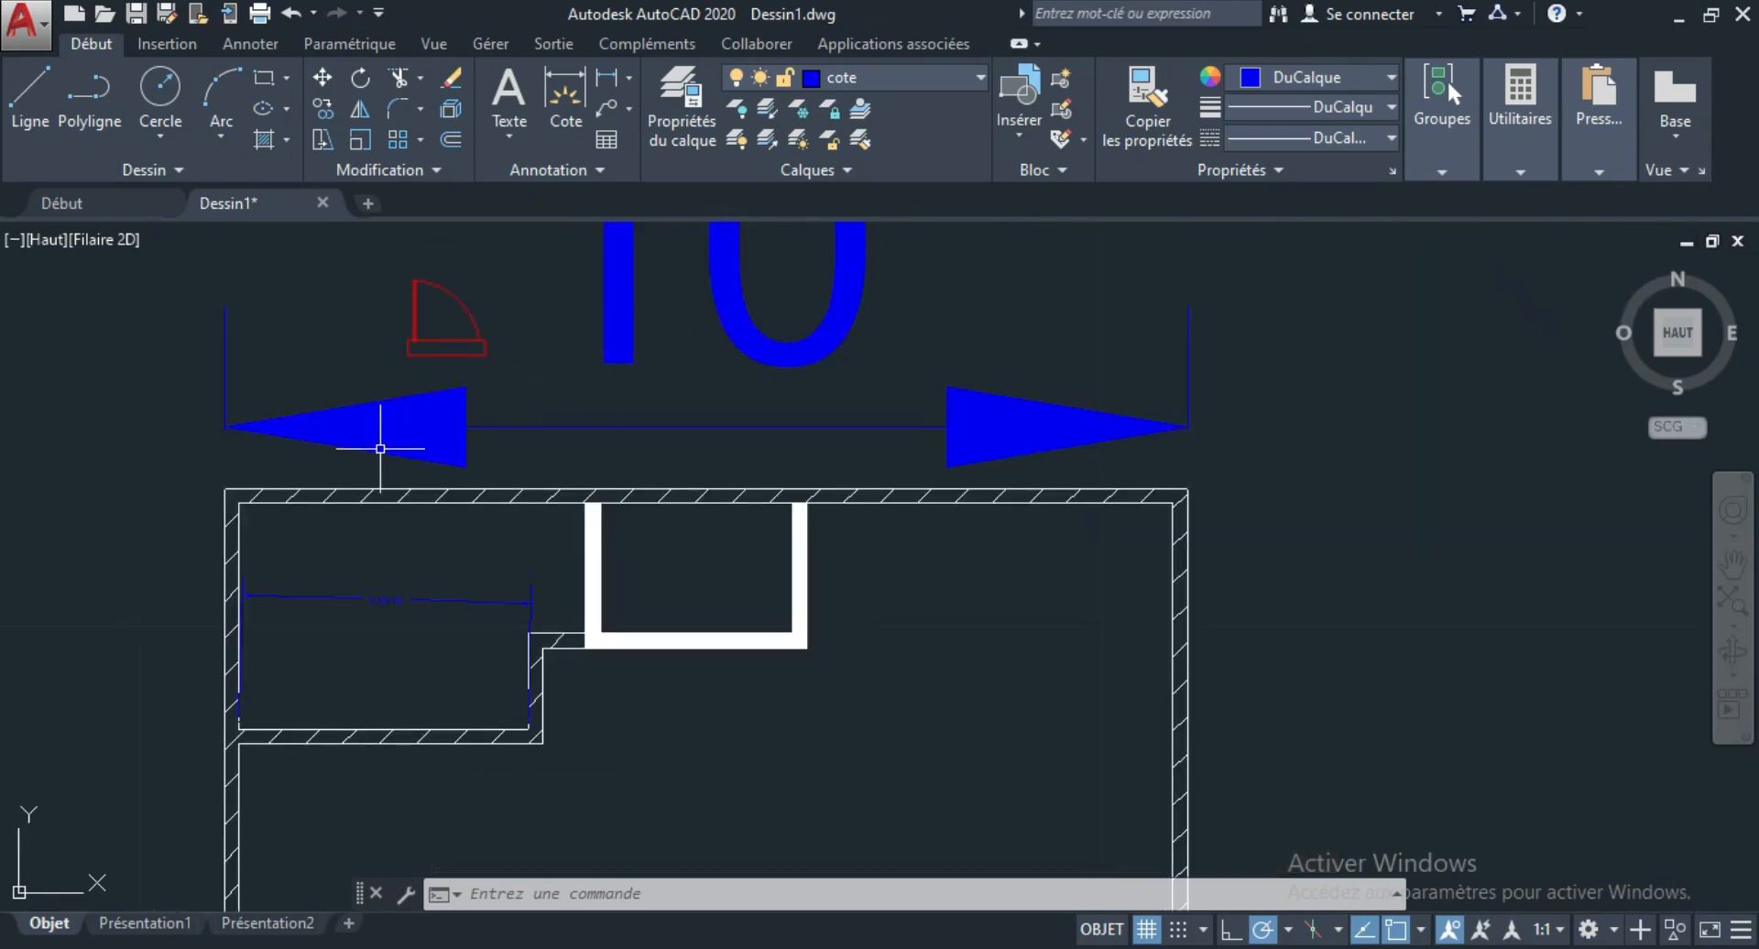
scroll(381, 606, "up", 2)
scroll(380, 606, "up", 2)
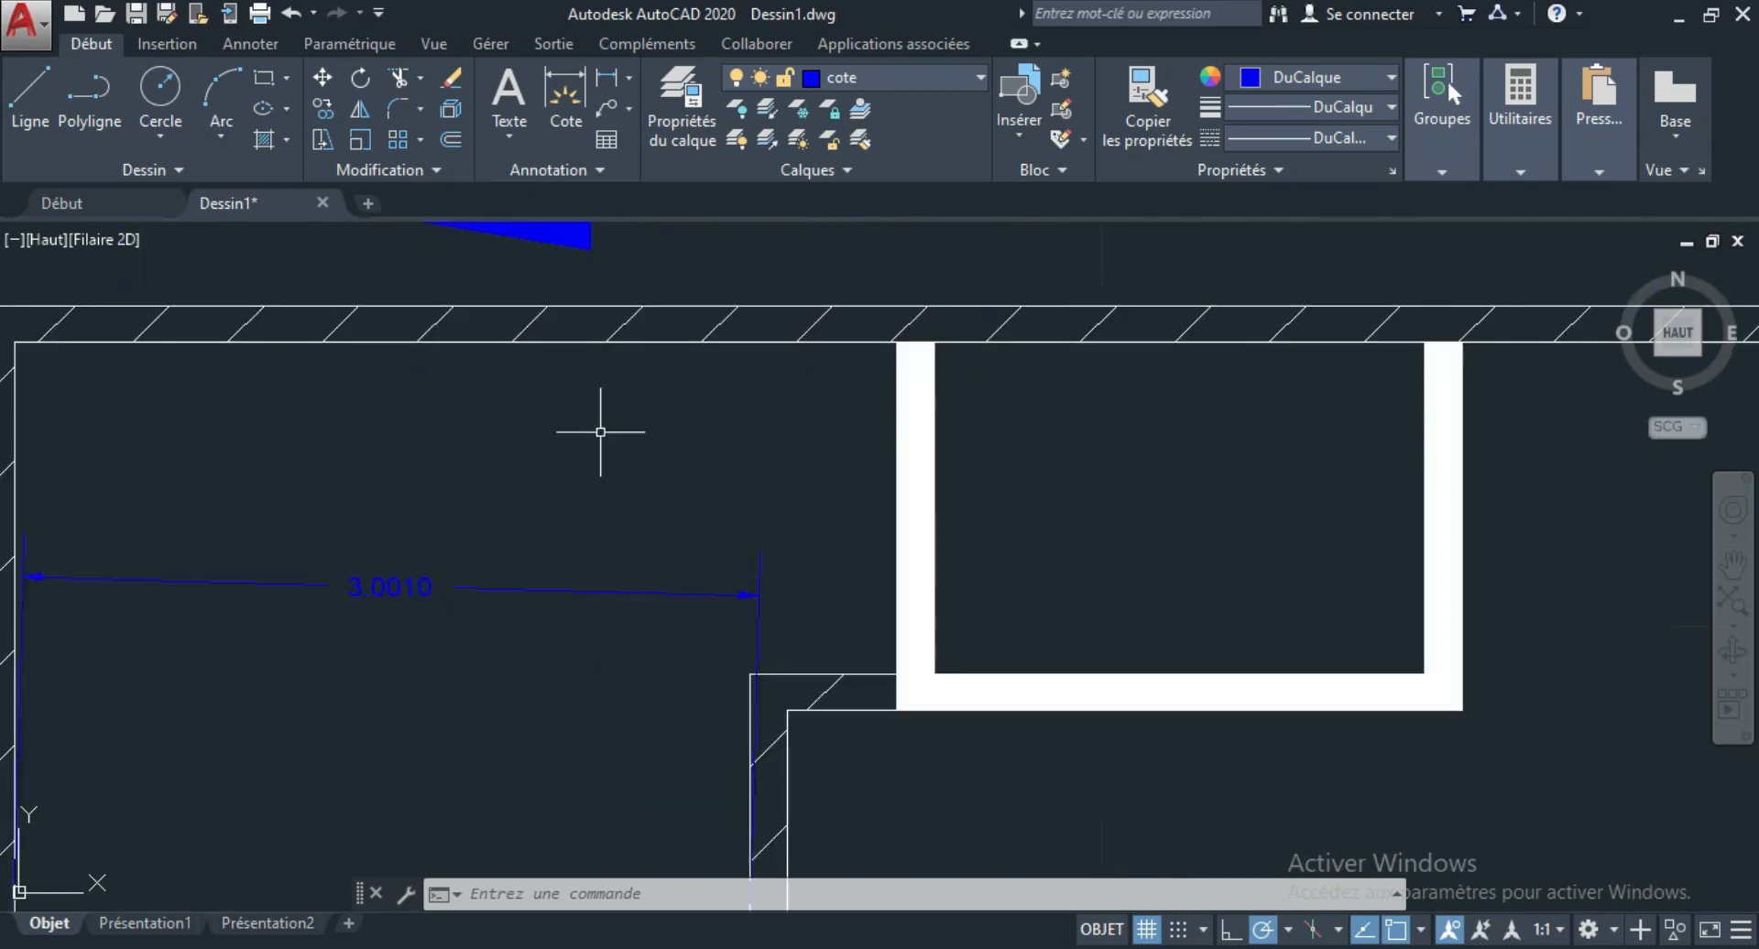
Review the arrowhead types and text settings of the Standard dimension style, then close the style manager without changes.
left_click(568, 171)
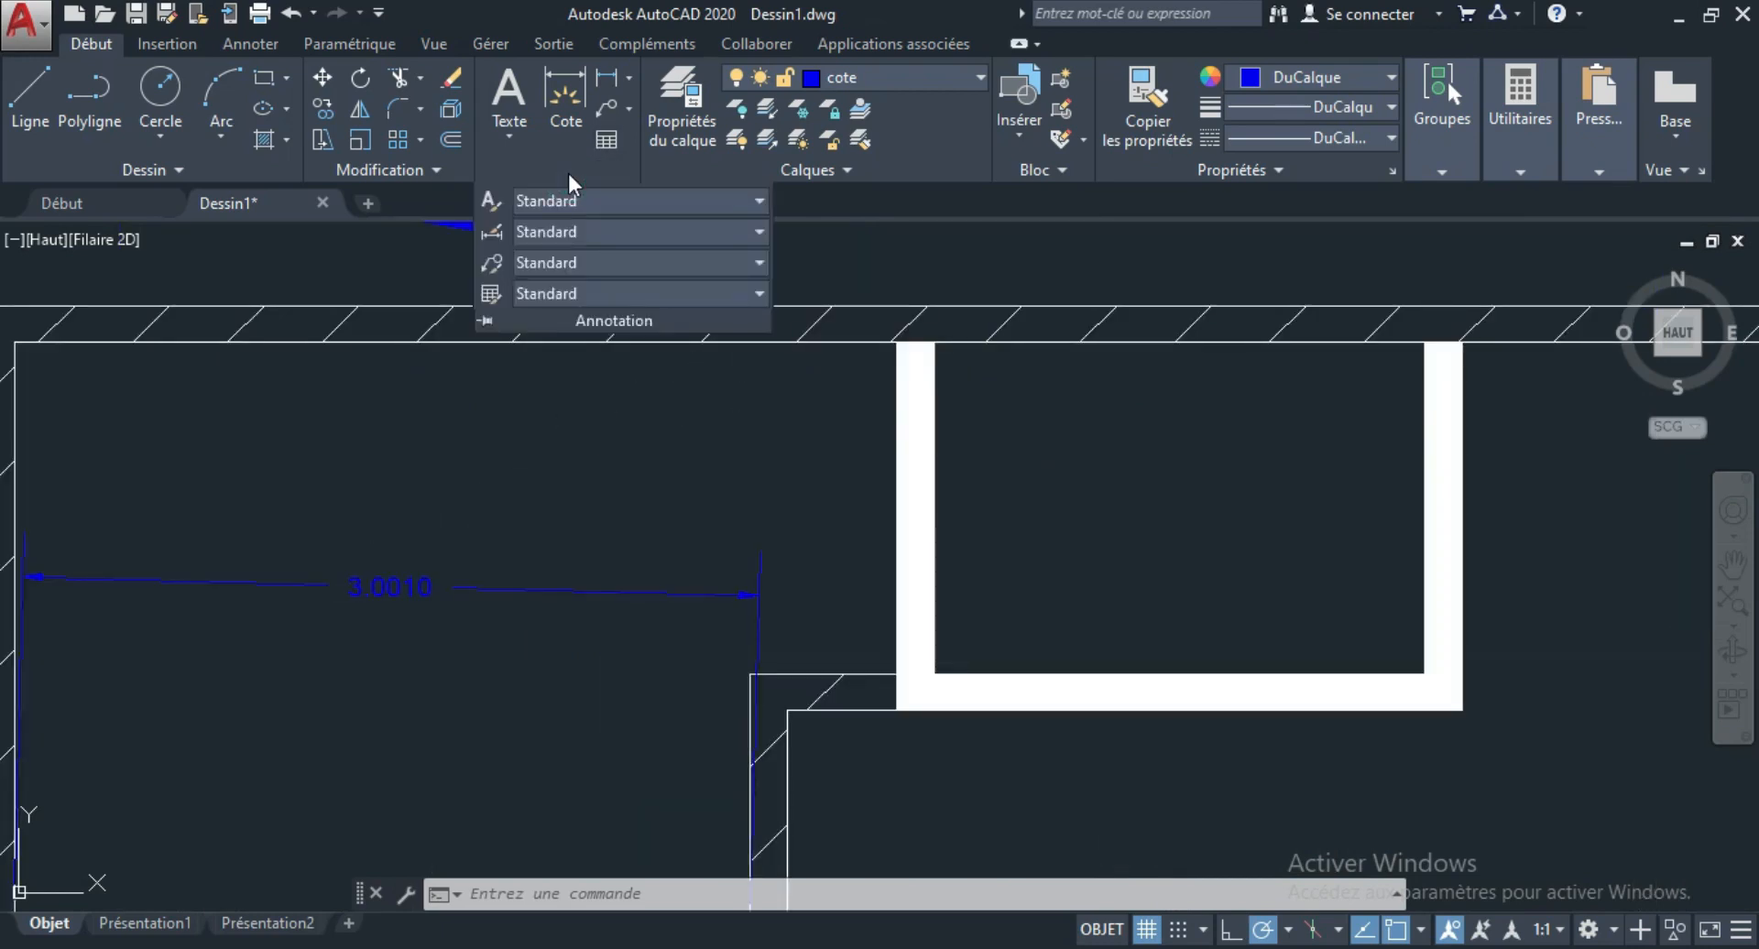
left_click(573, 235)
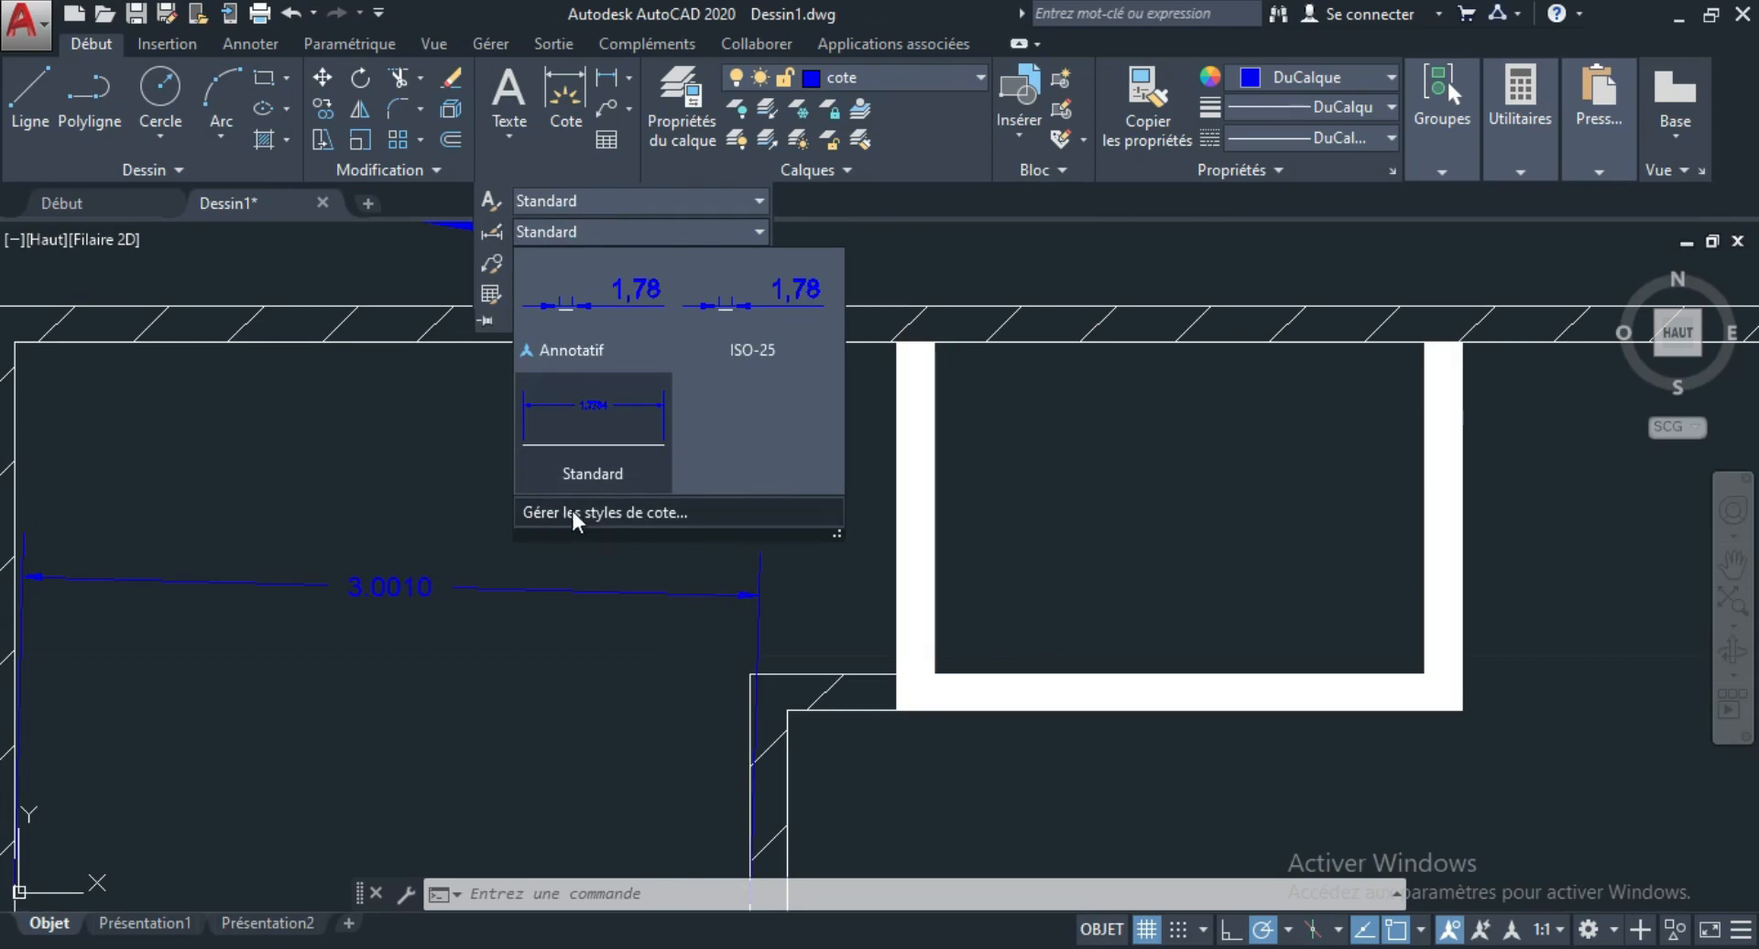
left_click(665, 513)
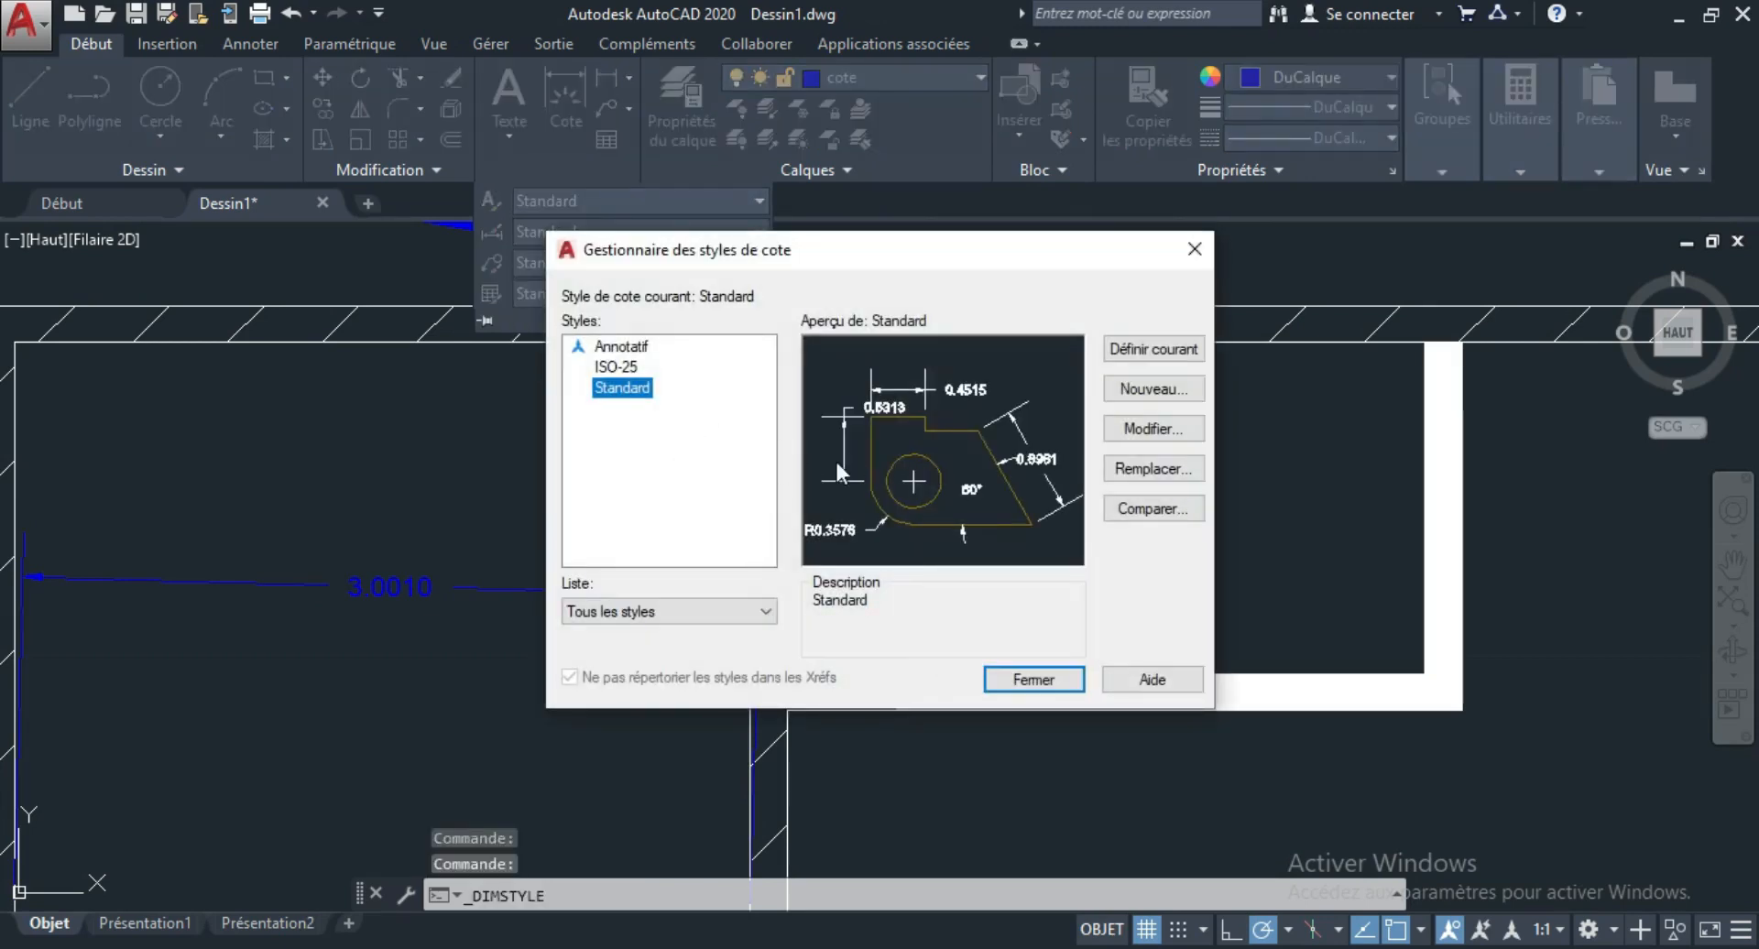
left_click(1151, 431)
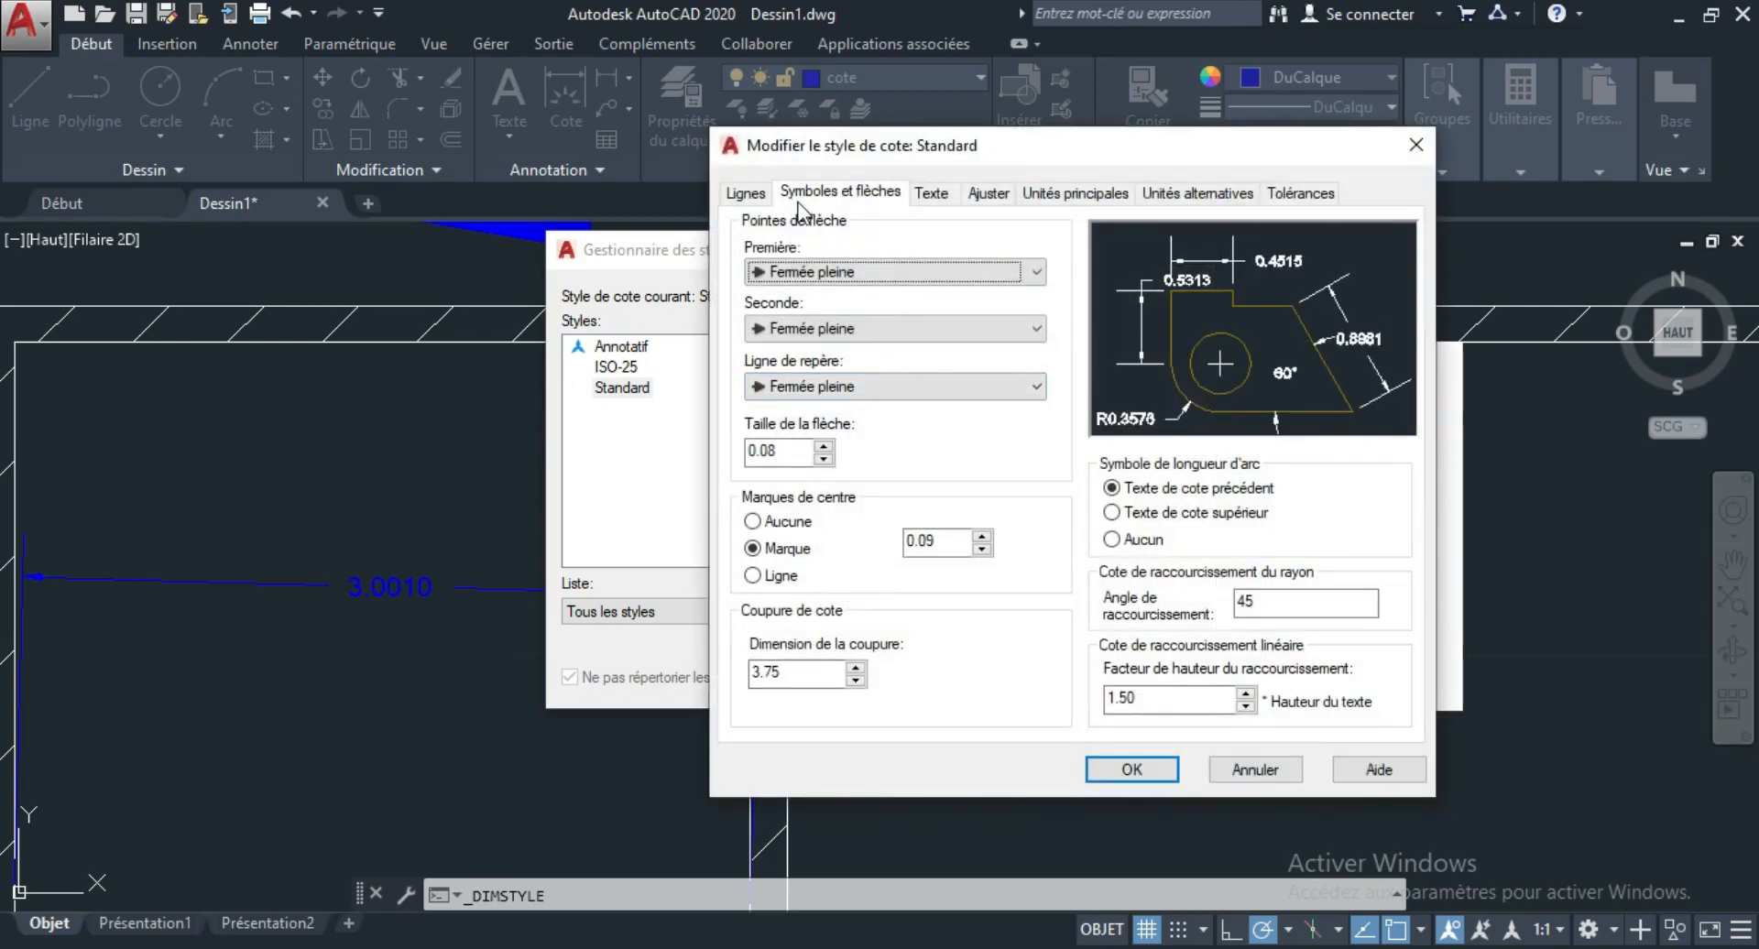
left_click(1033, 272)
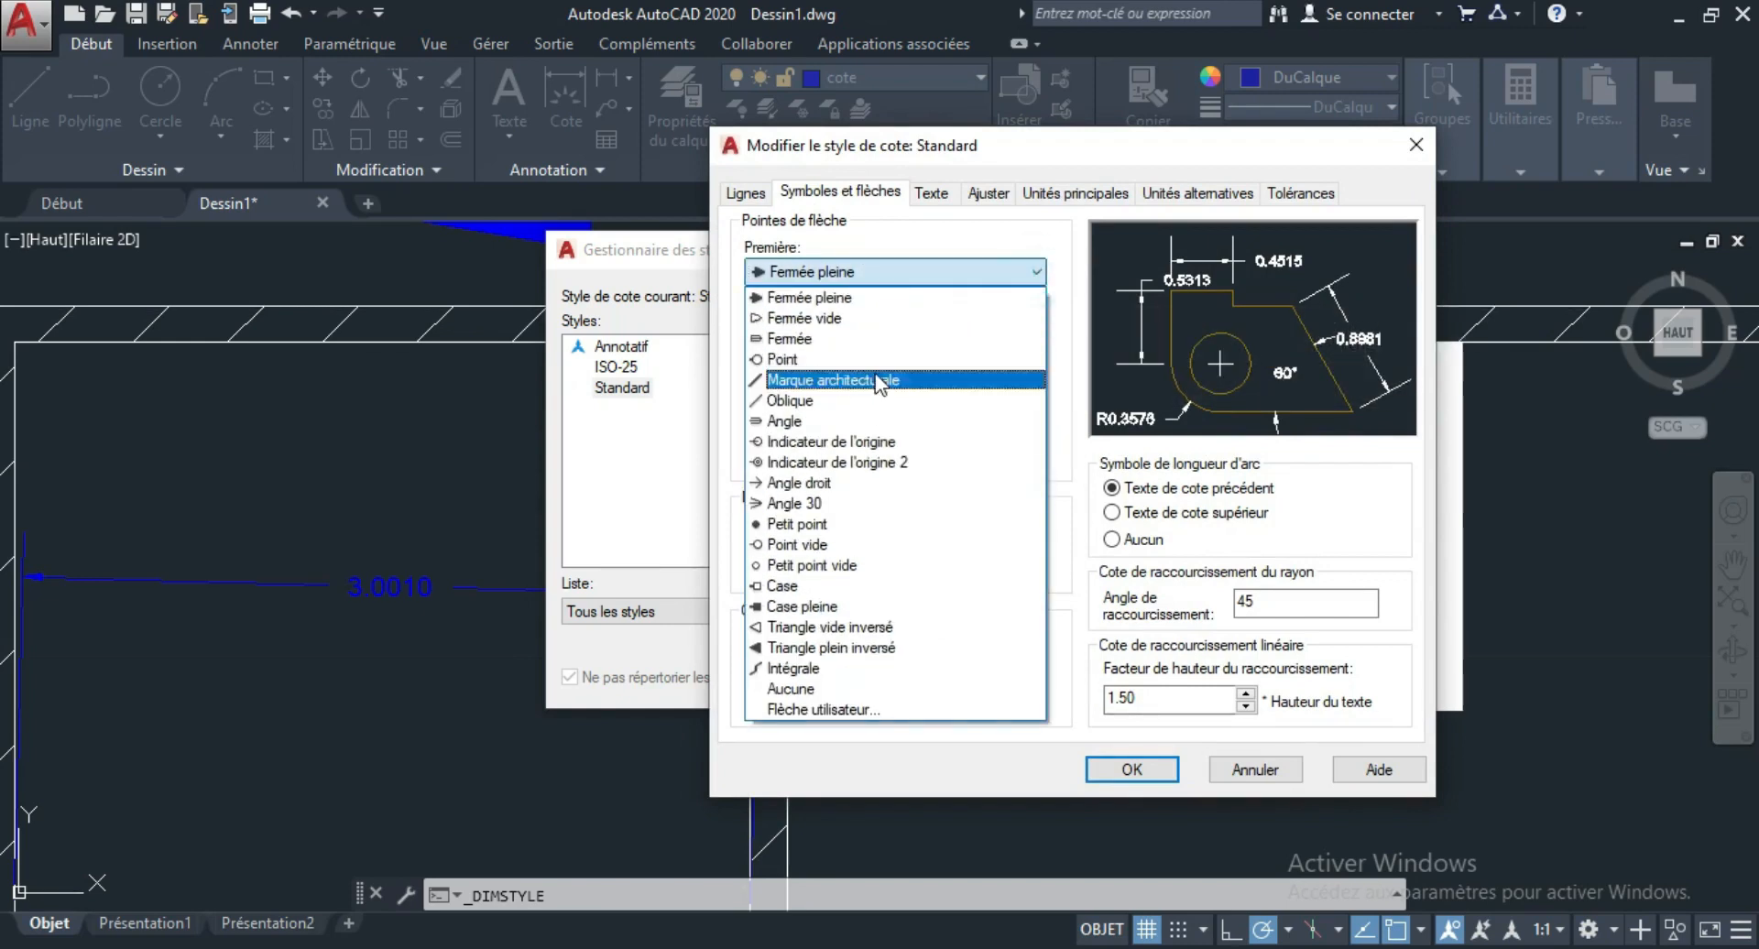
left_click(1032, 273)
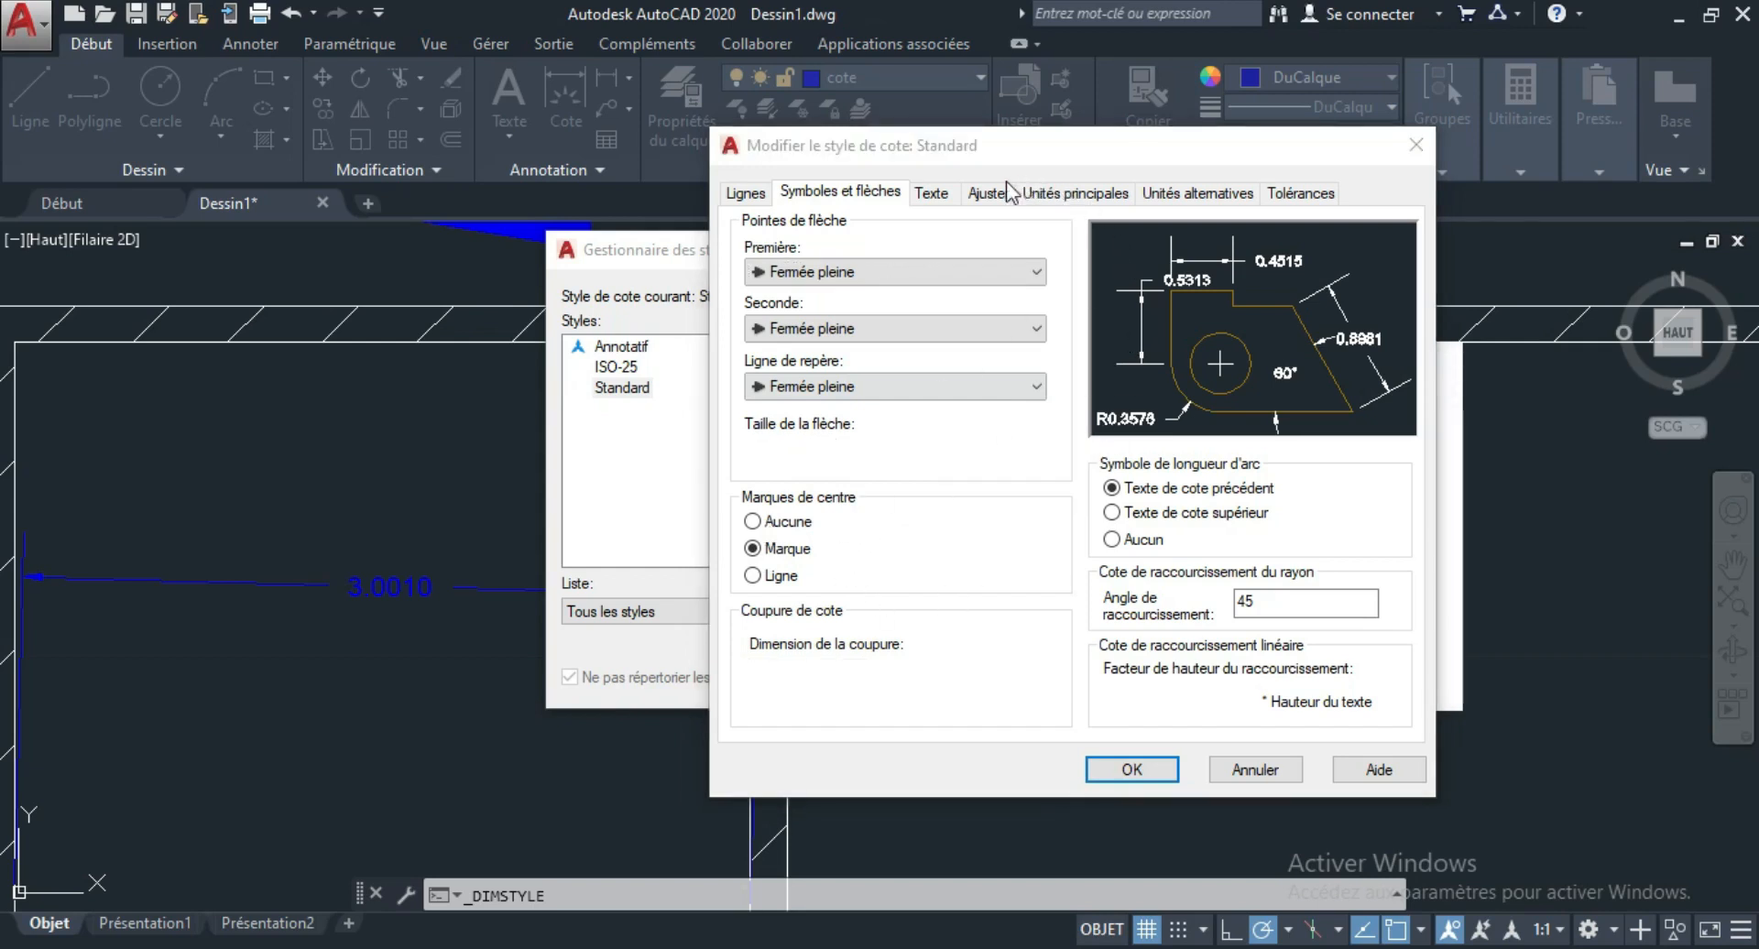
left_click(941, 198)
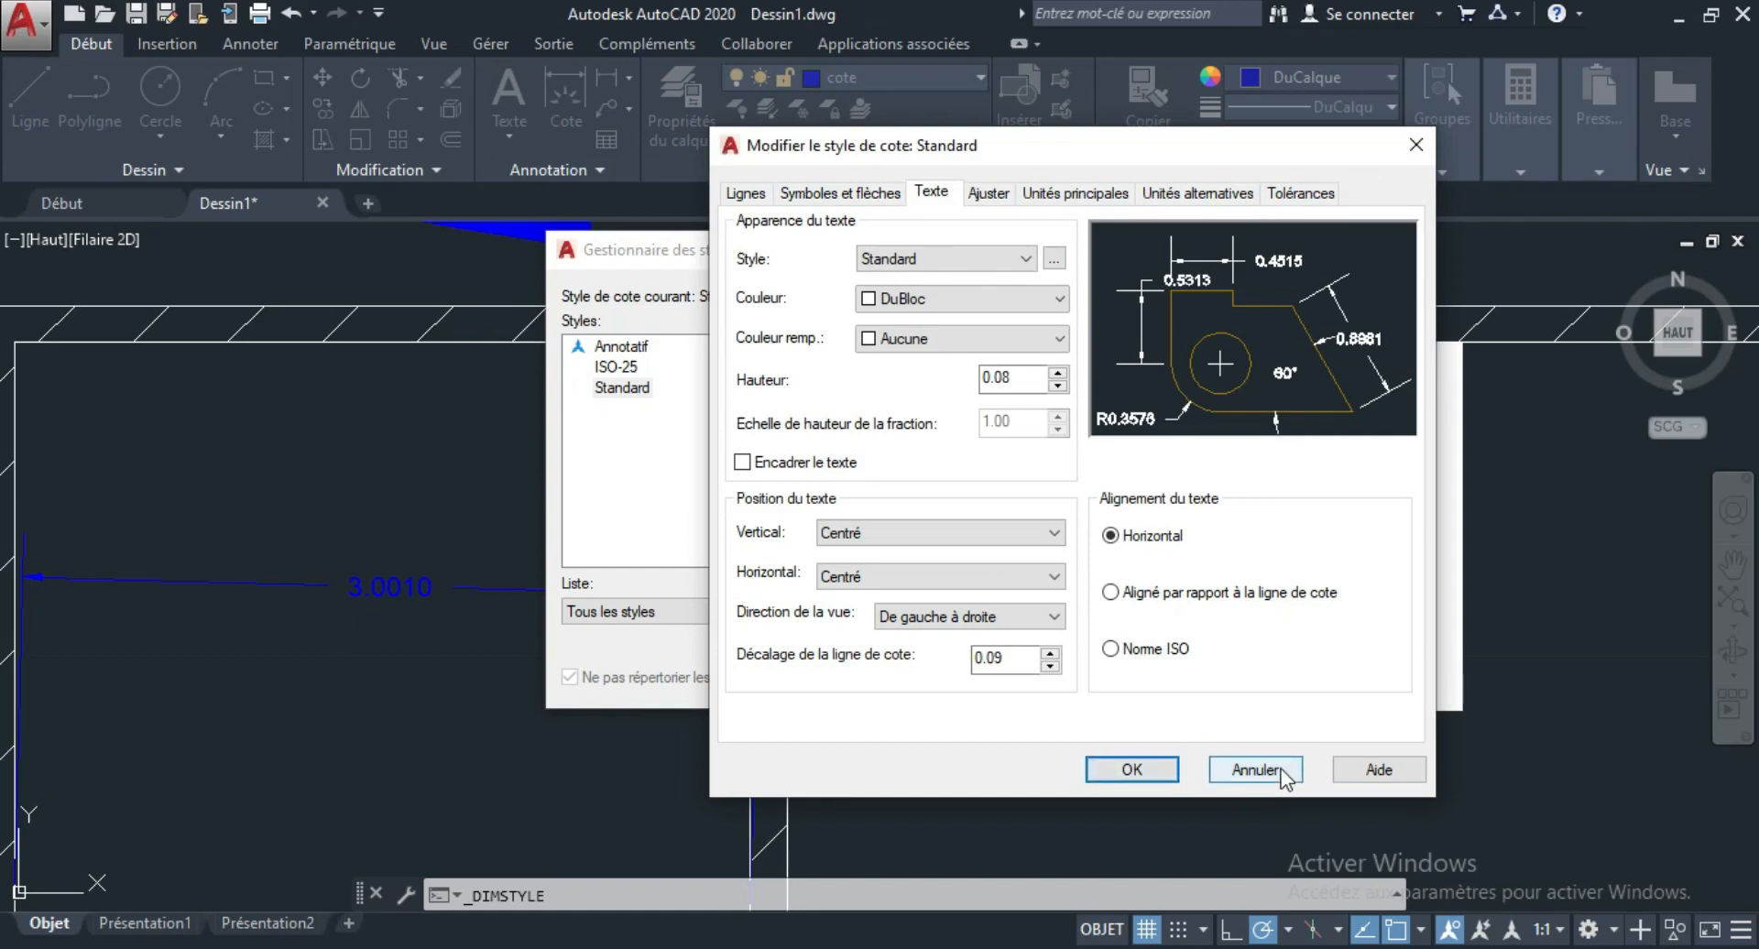
left_click(1416, 145)
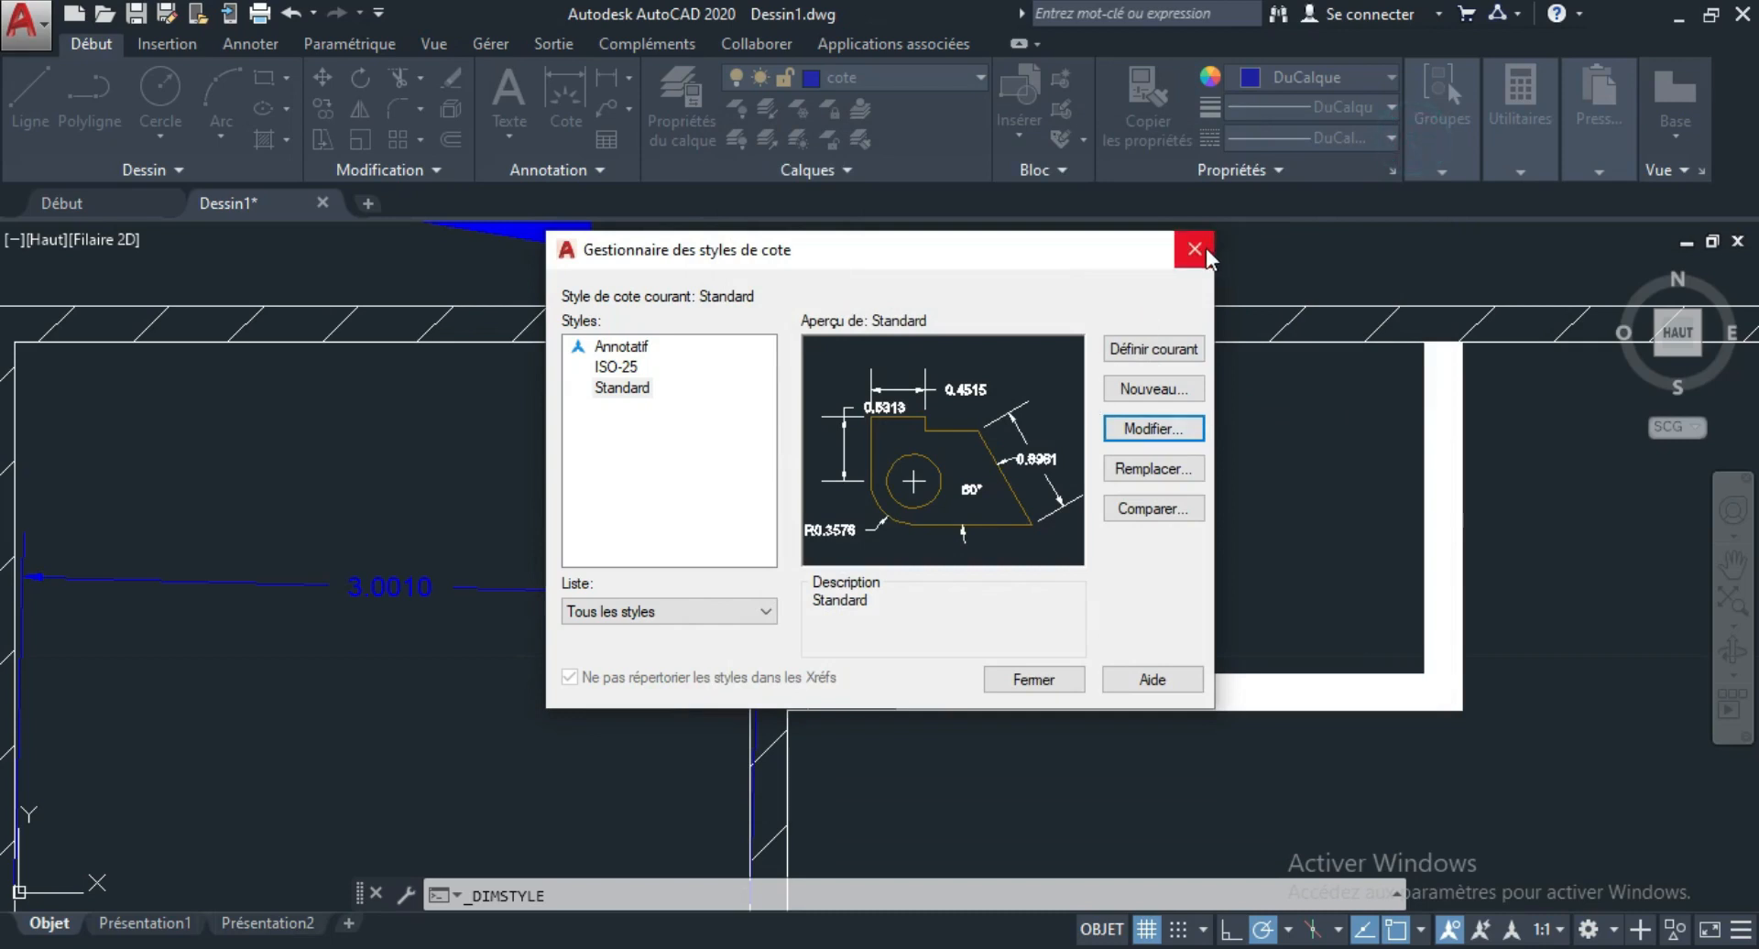
left_click(1206, 249)
Delete the dimension inside the upper-left room and the overall dimension above the upper wall.
left_click(589, 647)
left_click(477, 545)
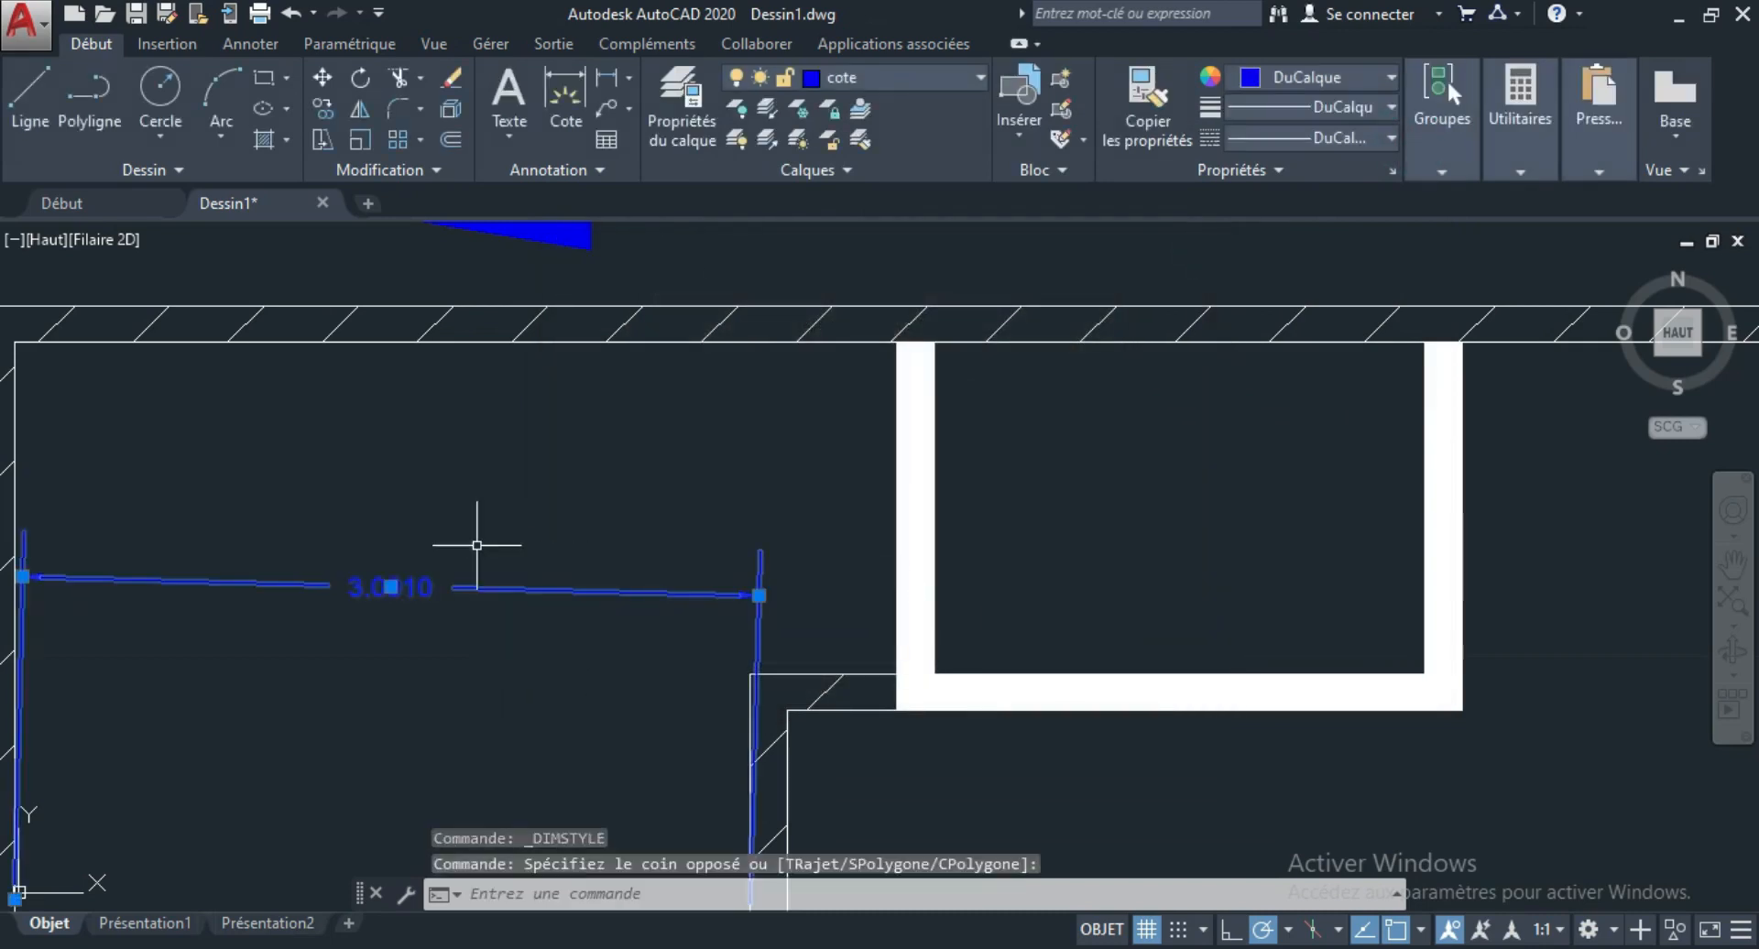
key("Delete")
scroll(190, 668, "down", 4)
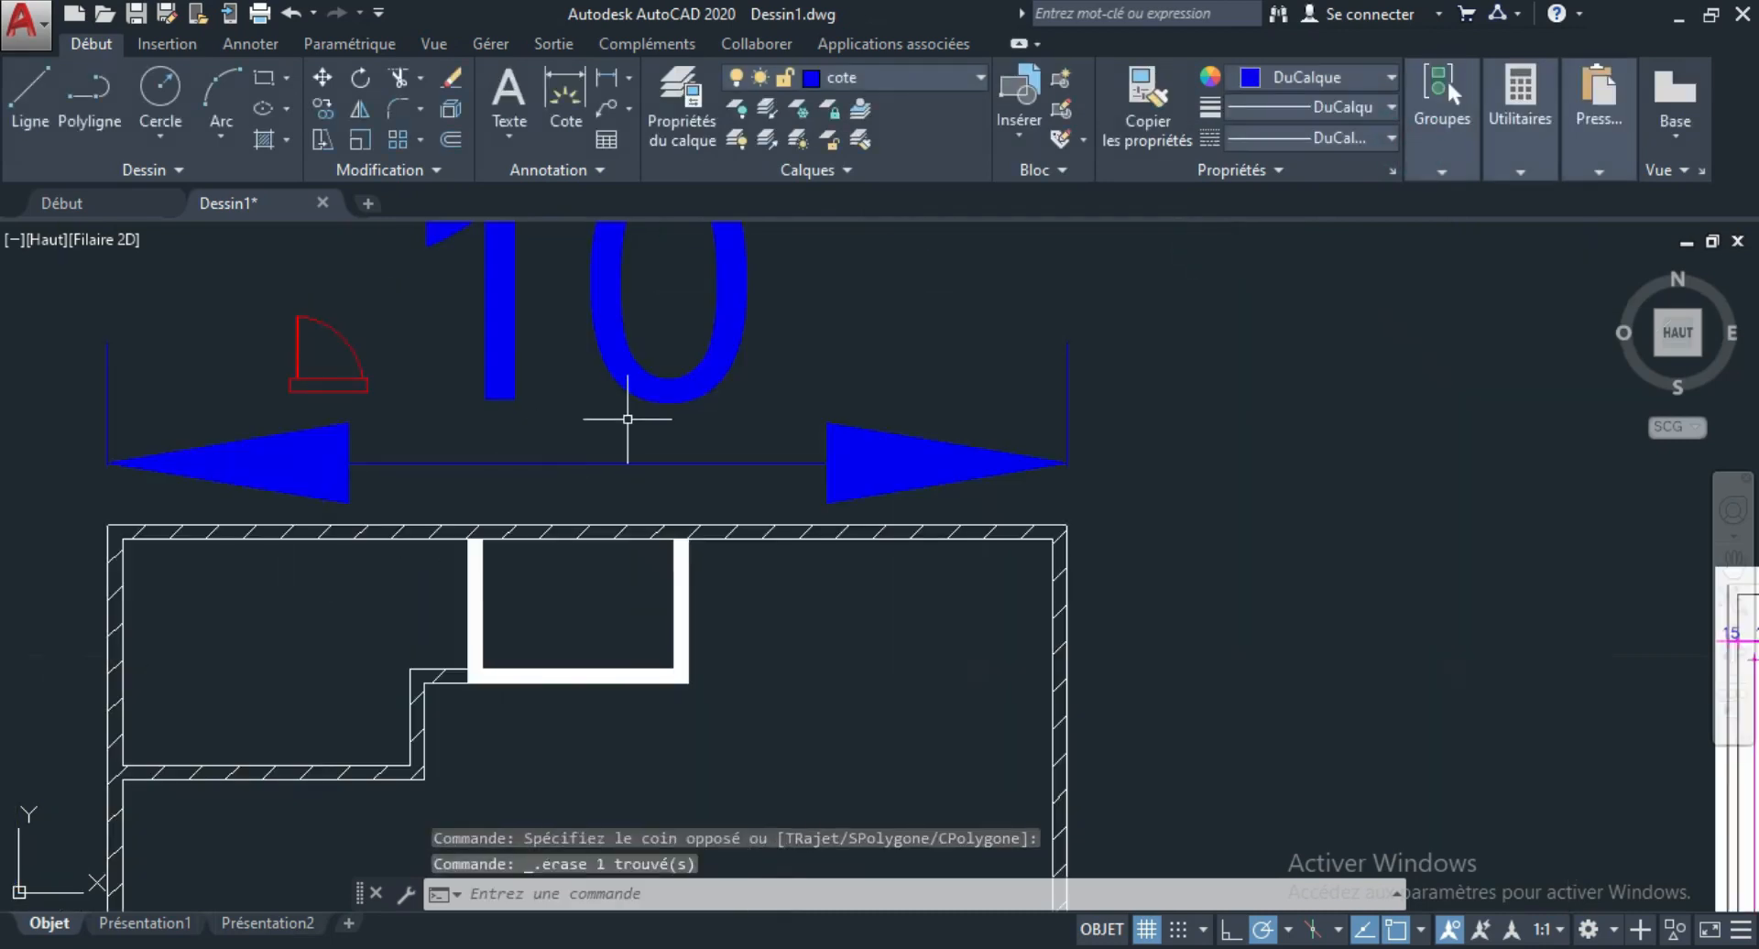
left_click(665, 456)
left_click(482, 482)
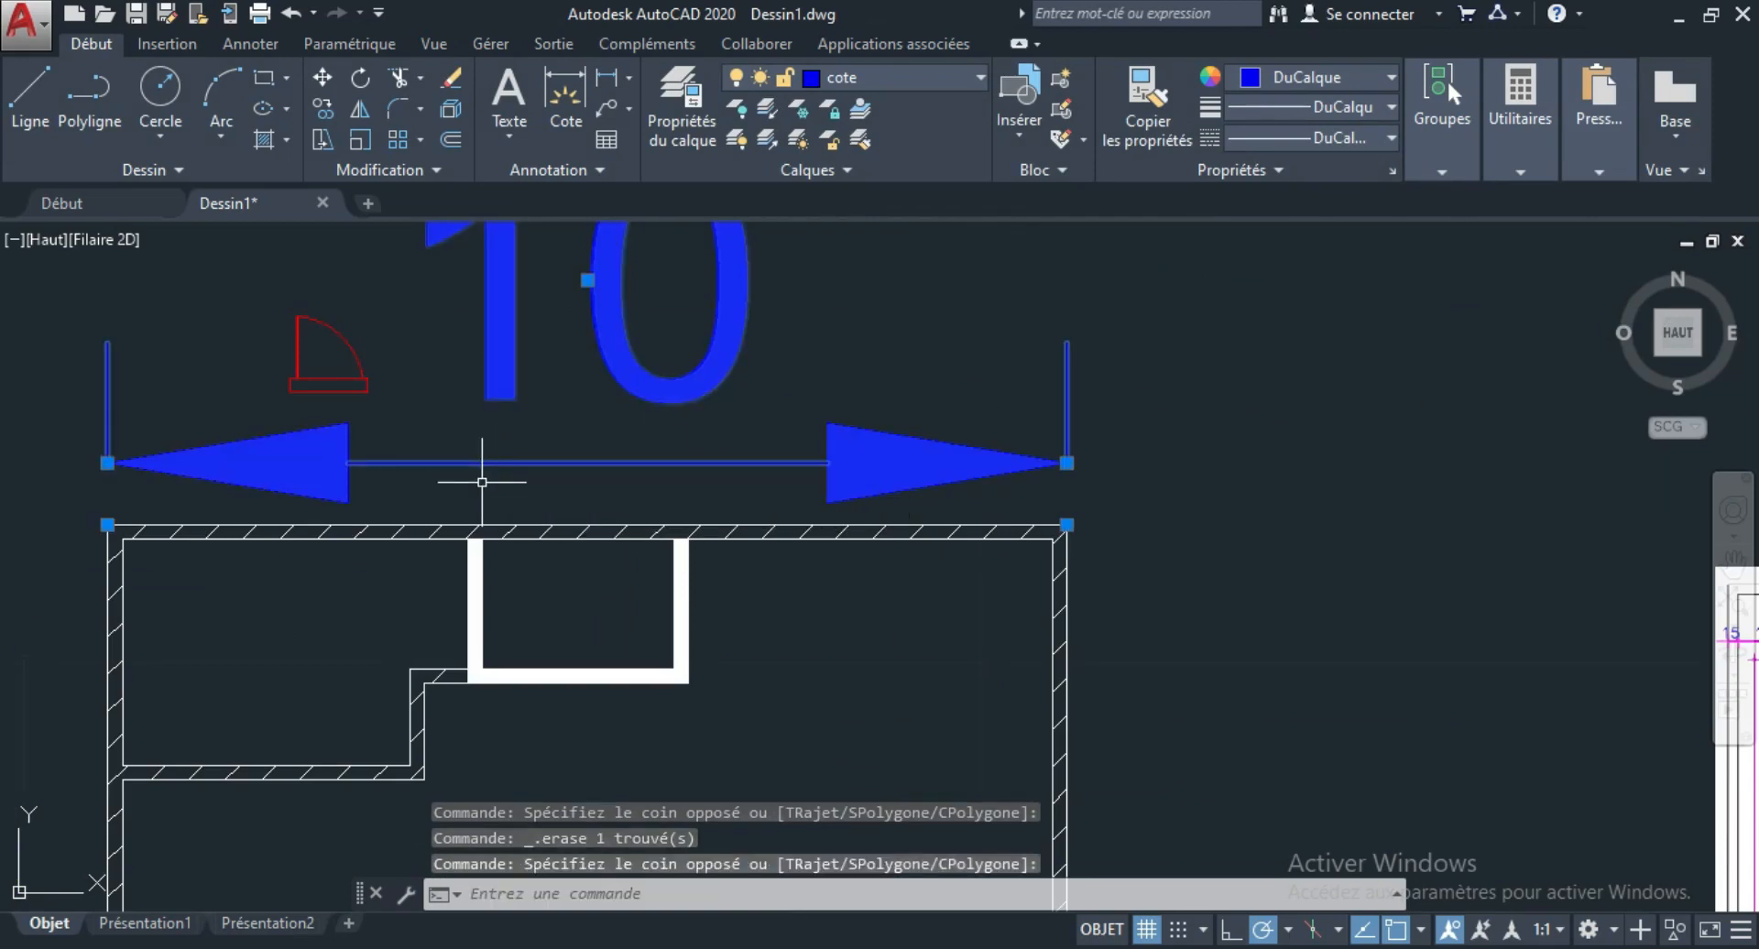
key("Delete")
scroll(463, 393, "down", 4)
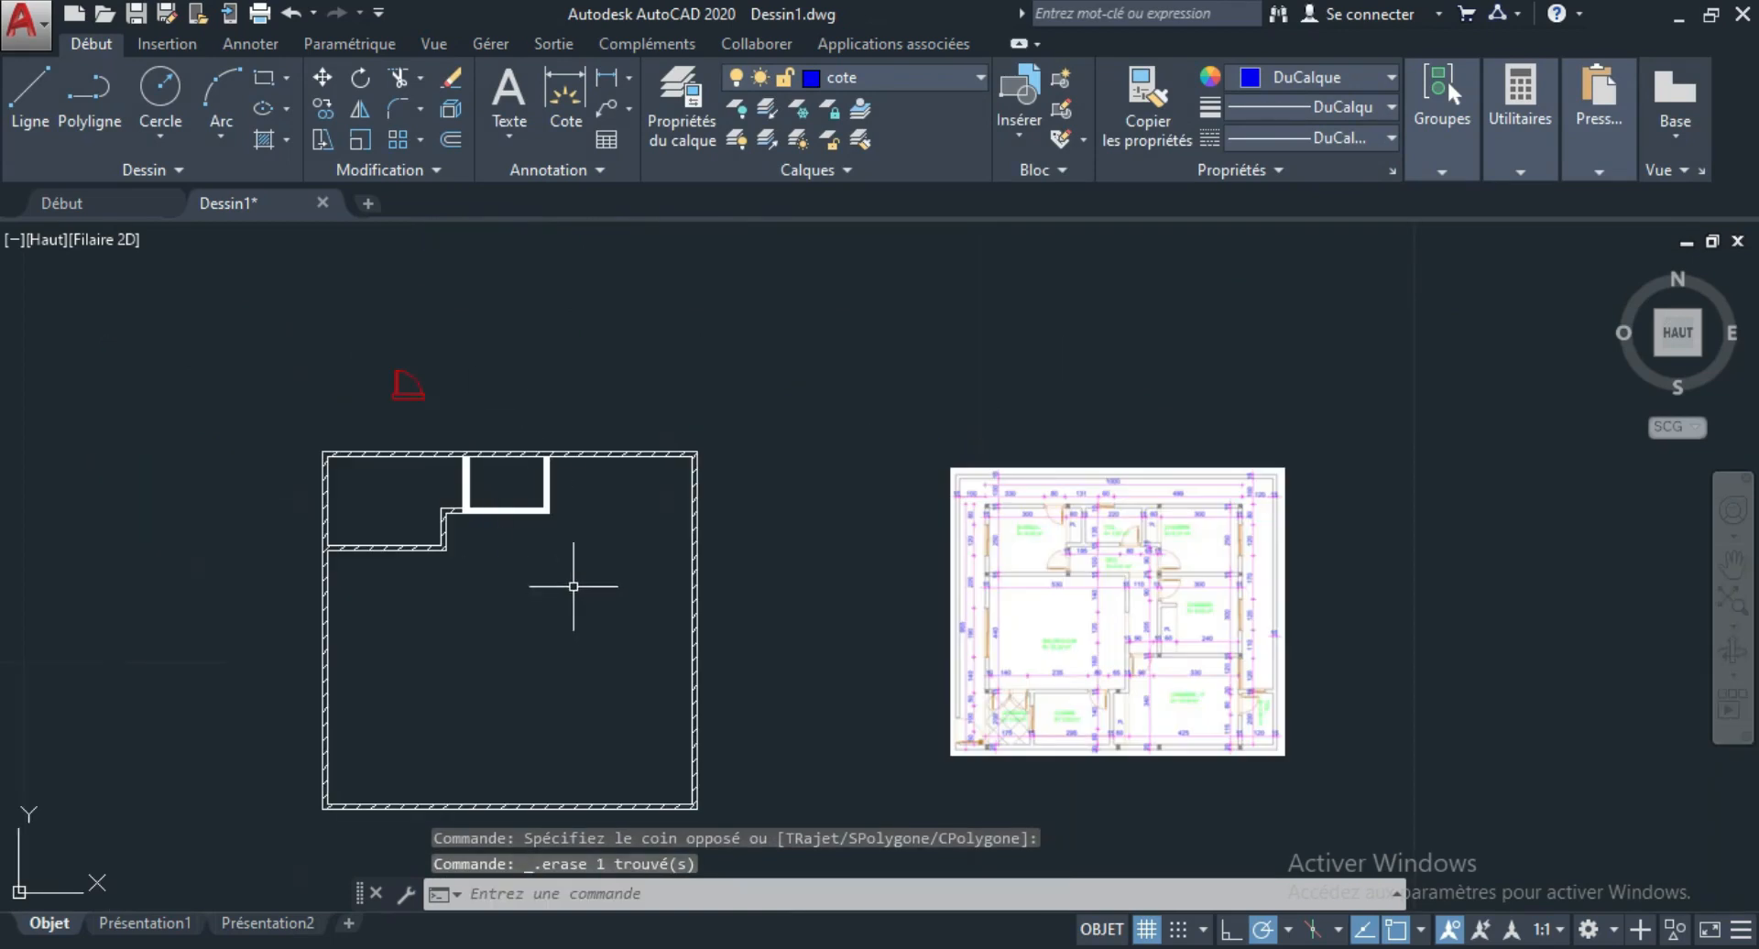
scroll(436, 483, "down", 2)
scroll(514, 565, "up", 2)
scroll(486, 554, "up", 1)
scroll(448, 540, "down", 1)
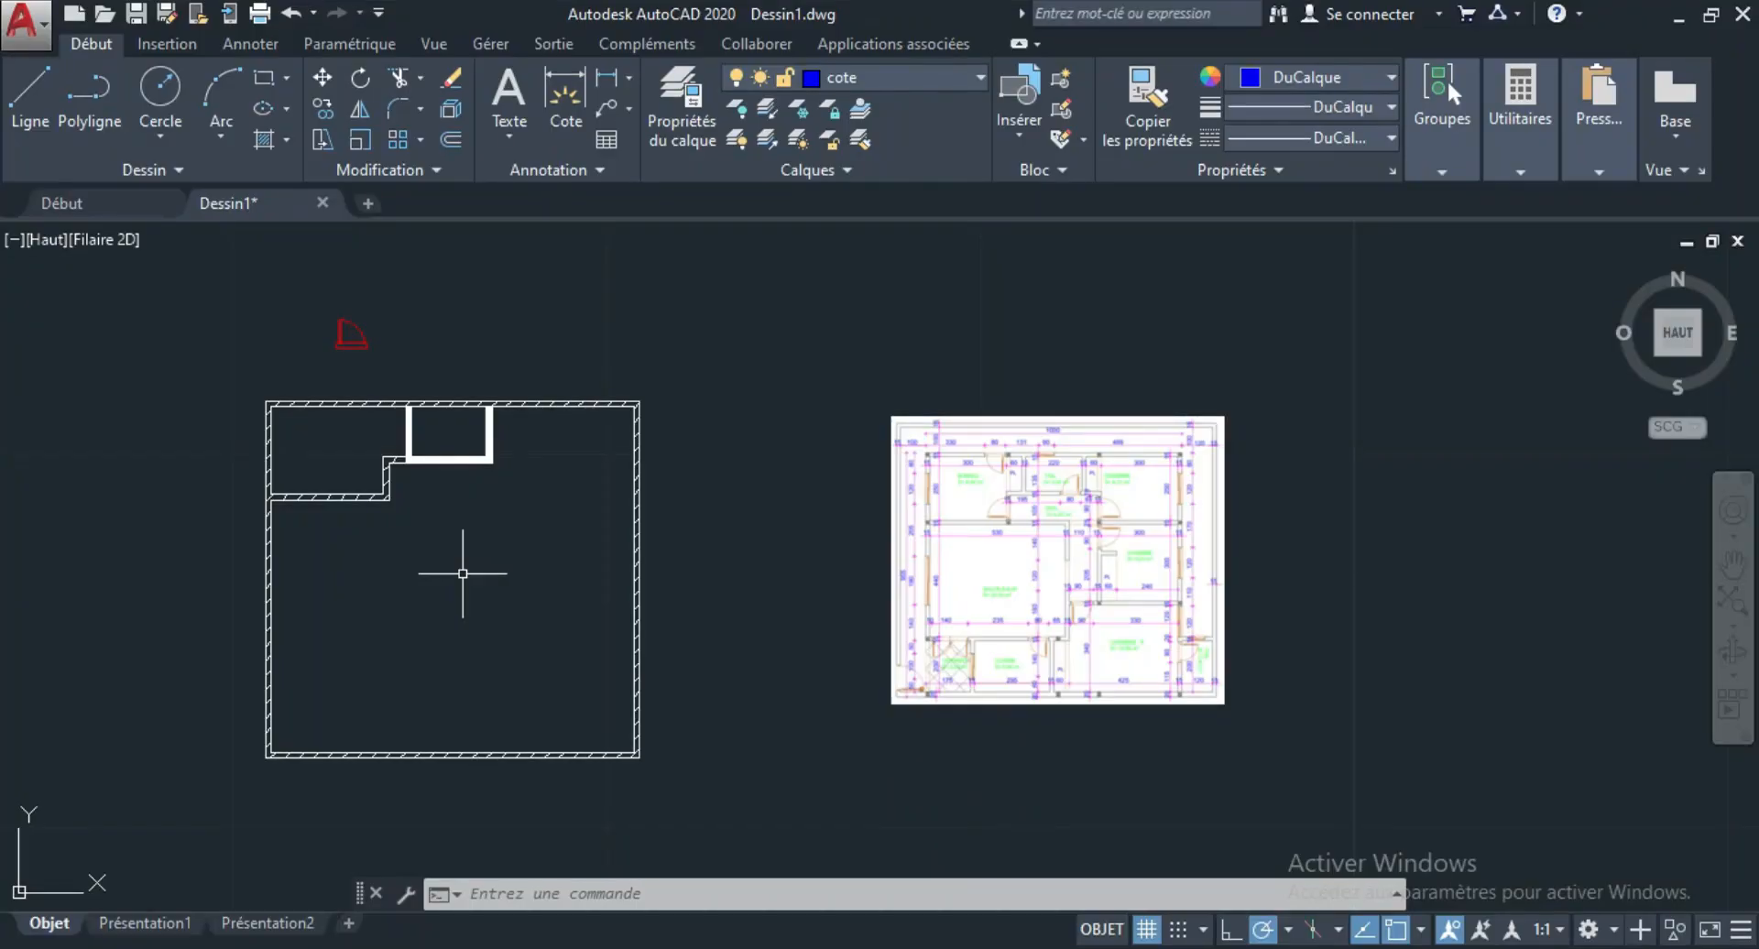
Make the texte layer current.
scroll(407, 367, "up", 4)
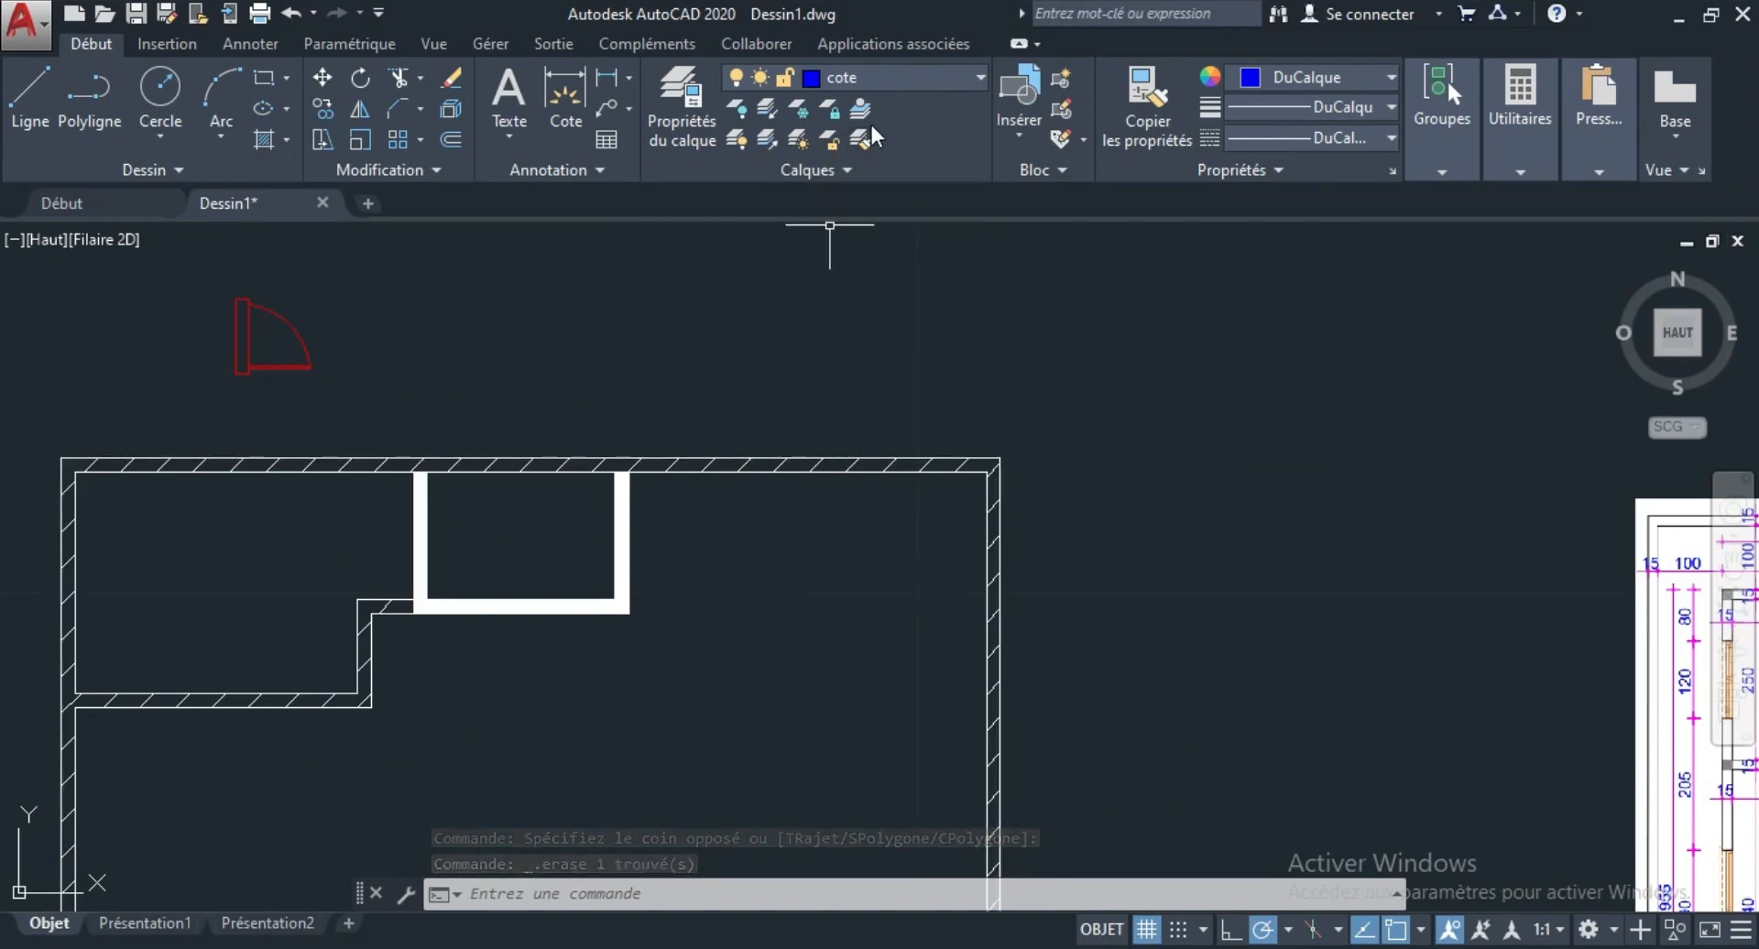
left_click(973, 75)
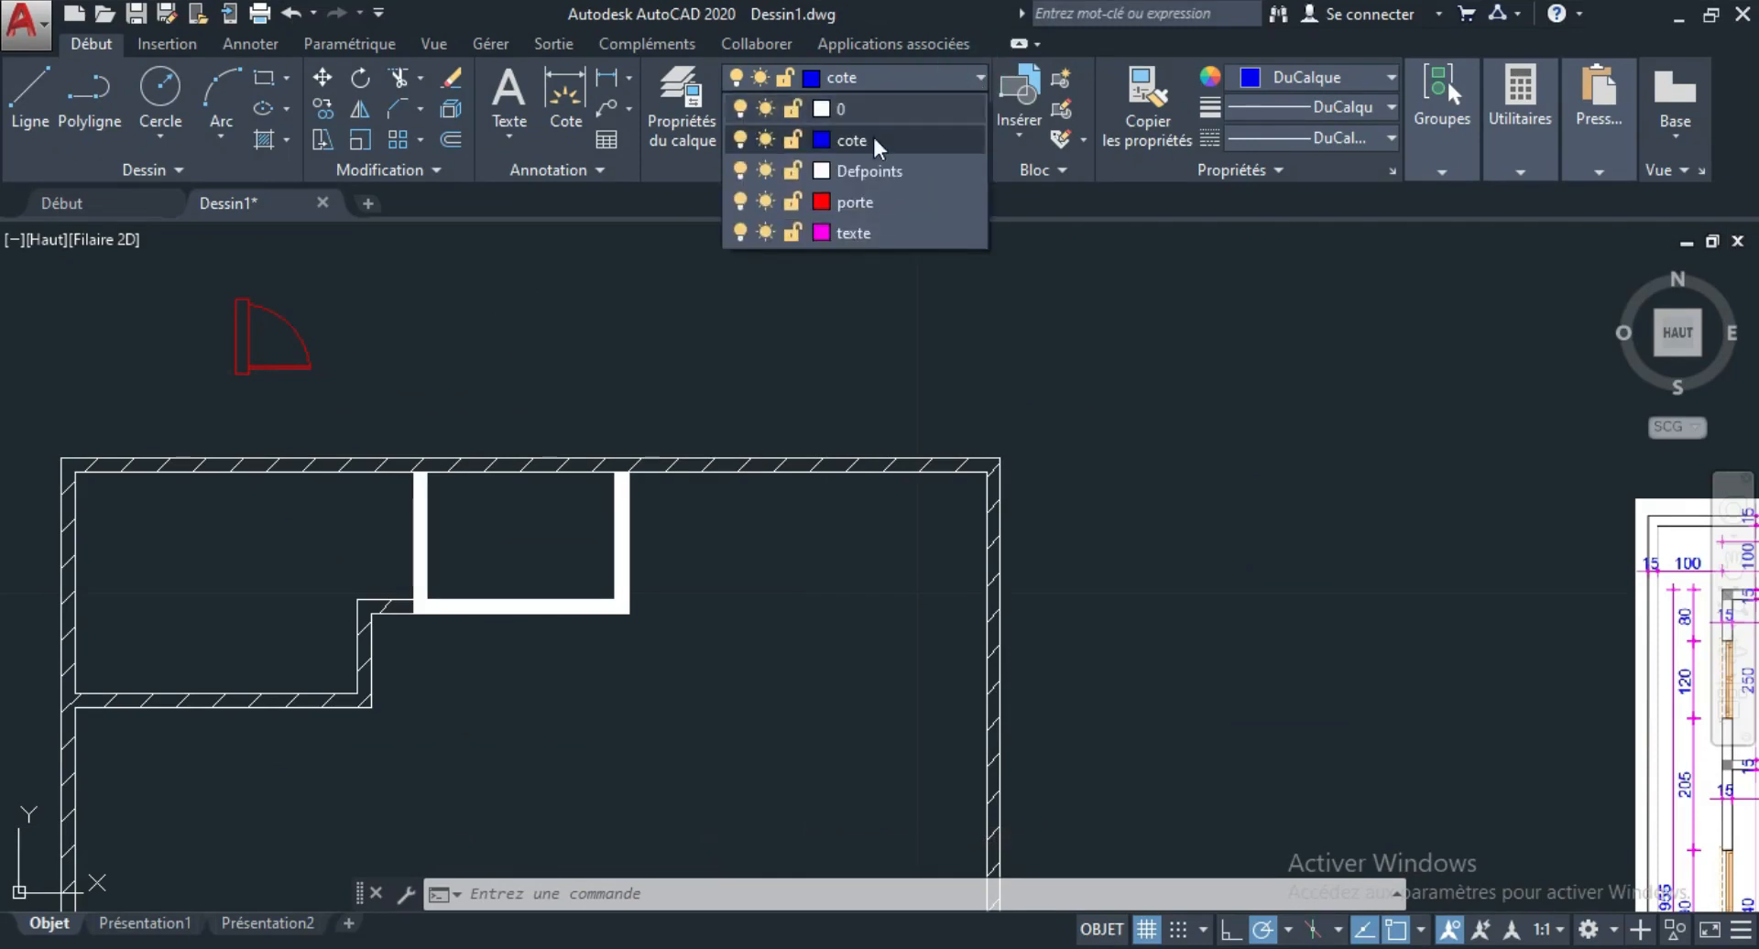
left_click(878, 233)
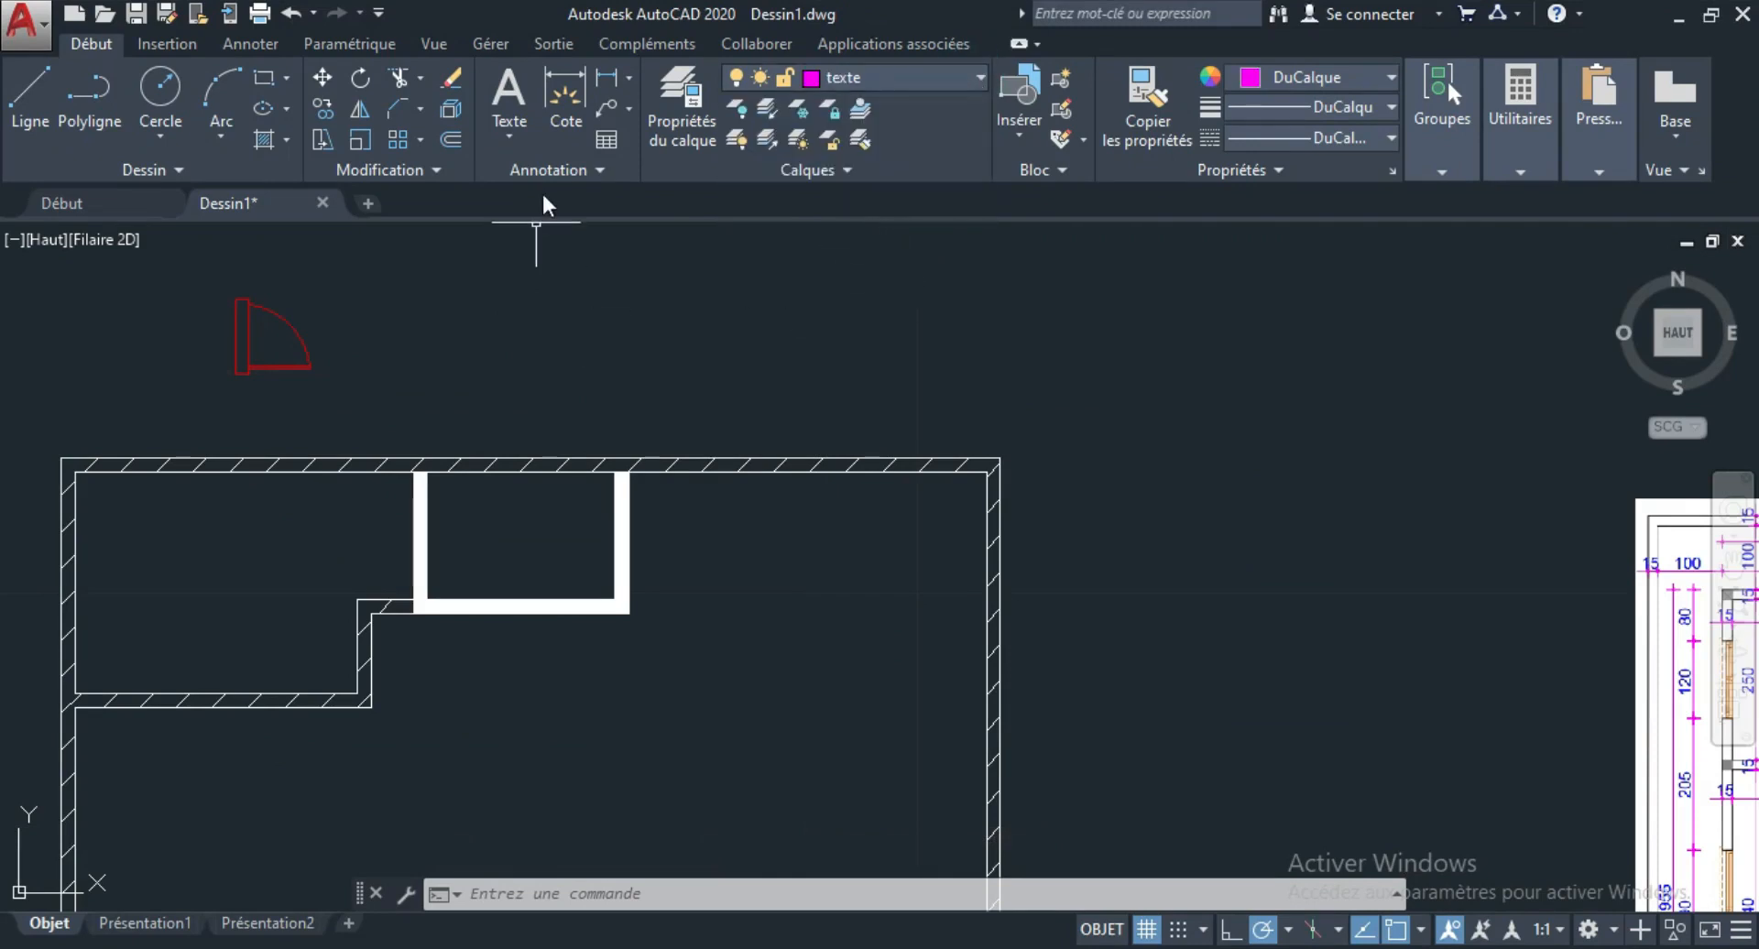
Start a multiline text object and define its frame in the large room, below the thick-walled small room.
left_click(507, 97)
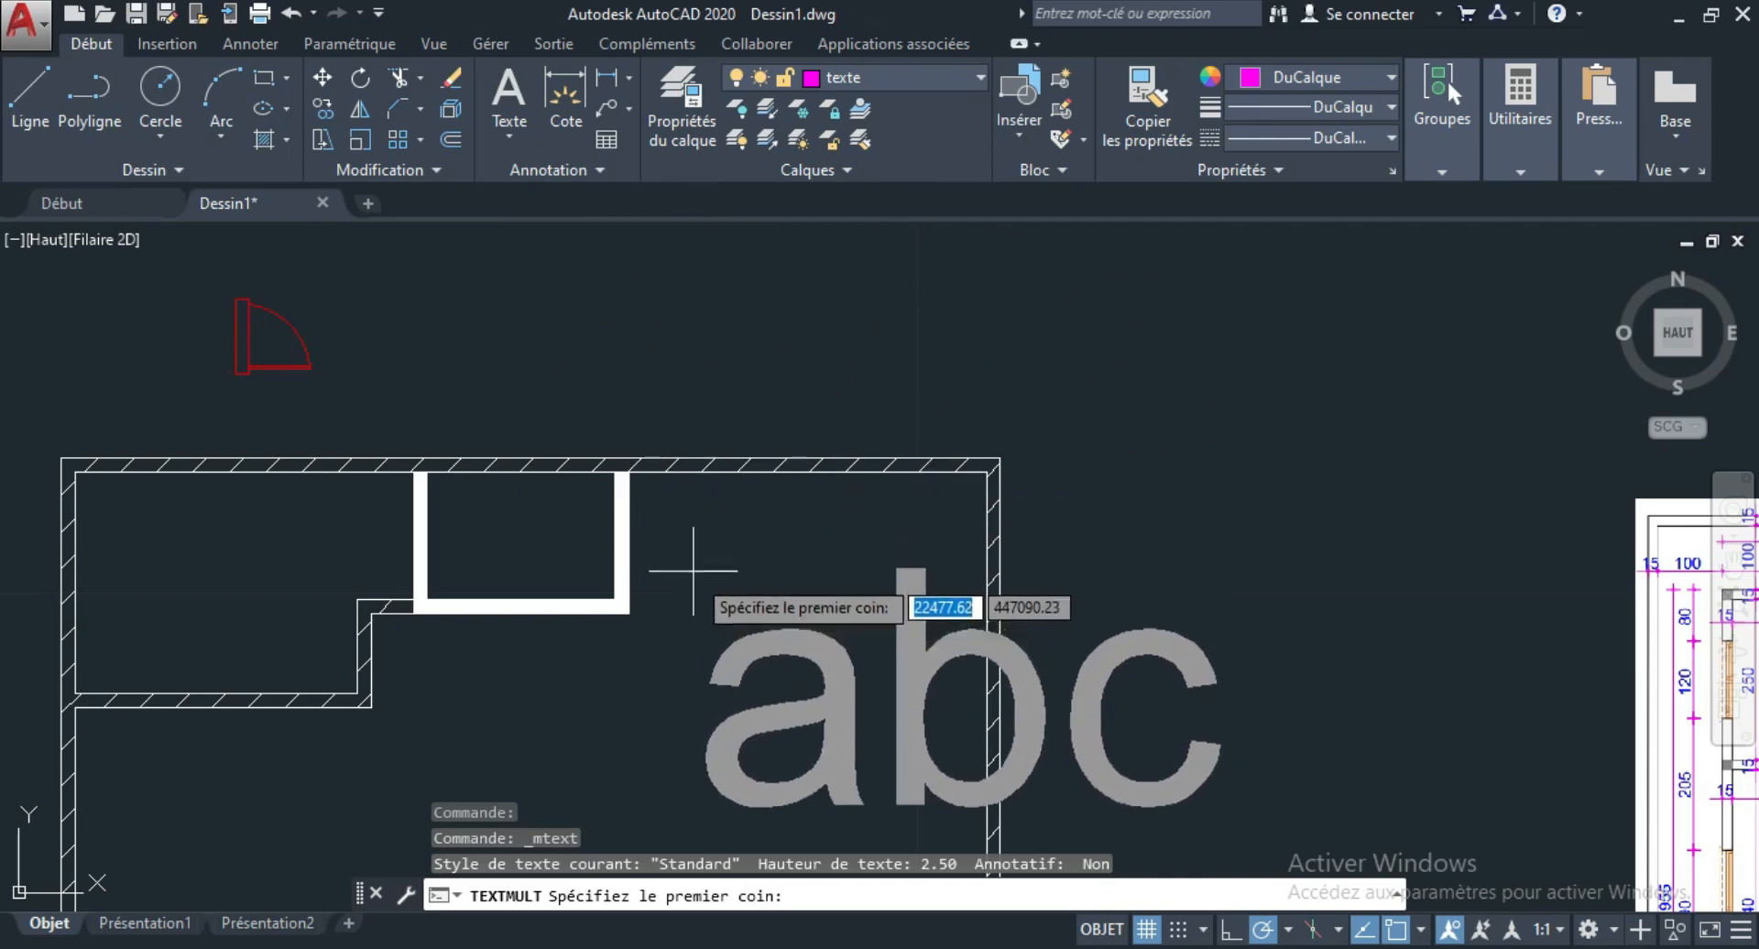
left_click(477, 710)
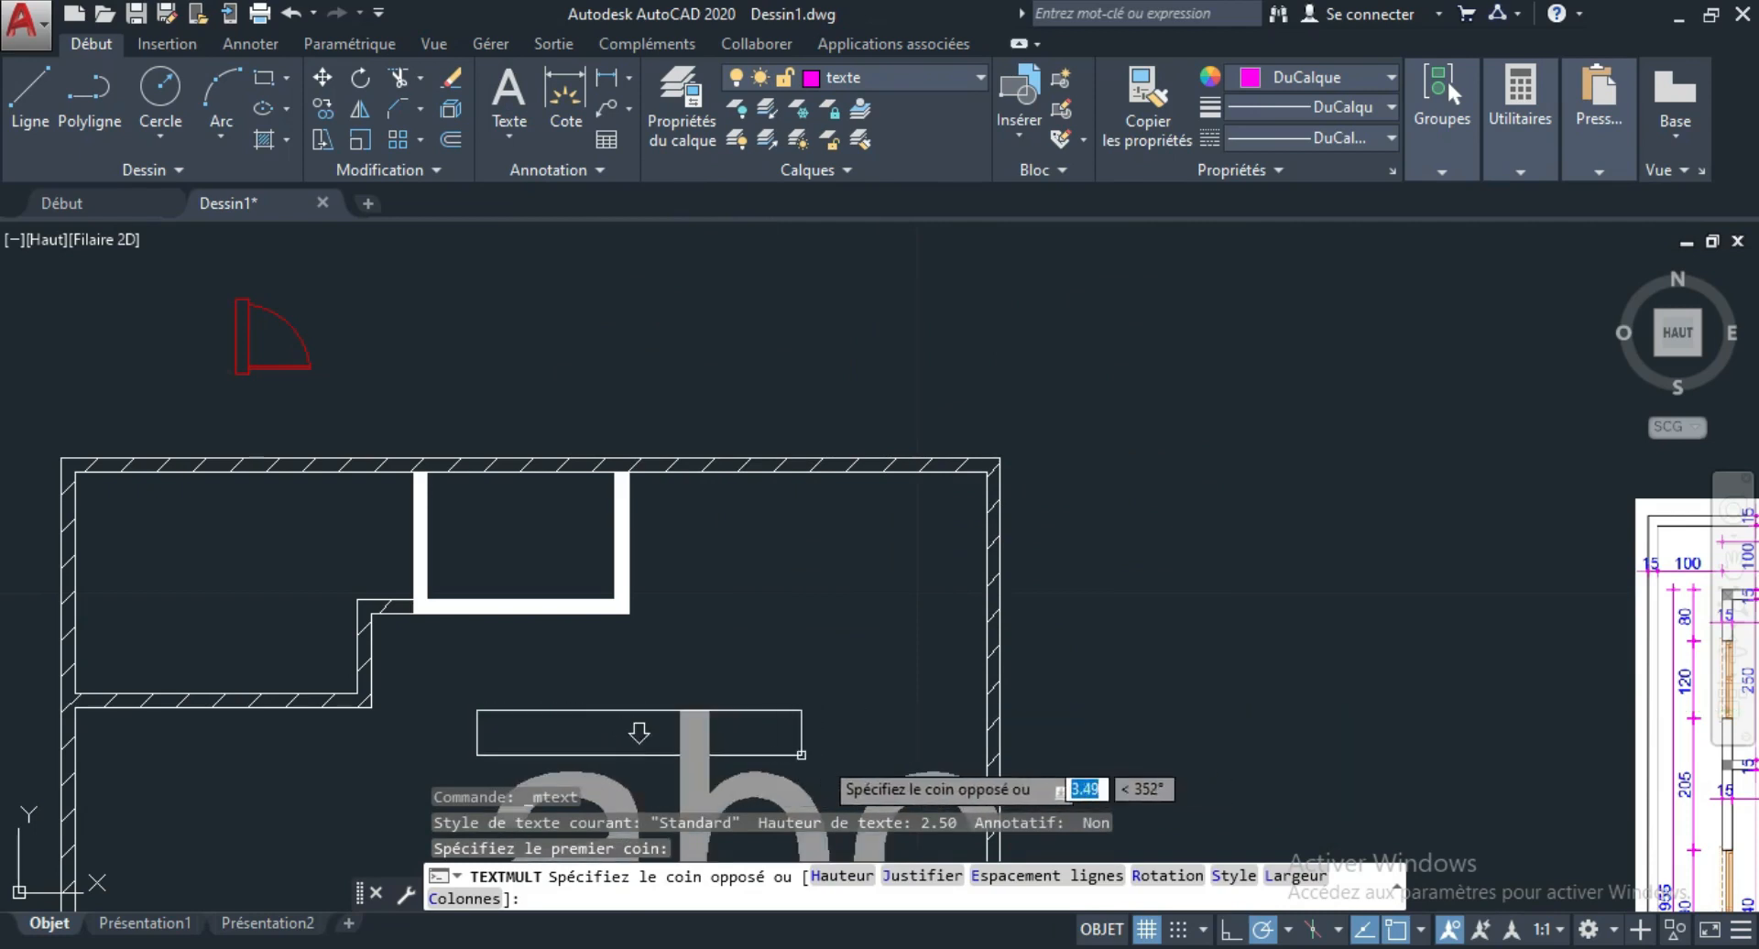
scroll(596, 757, "up", 4)
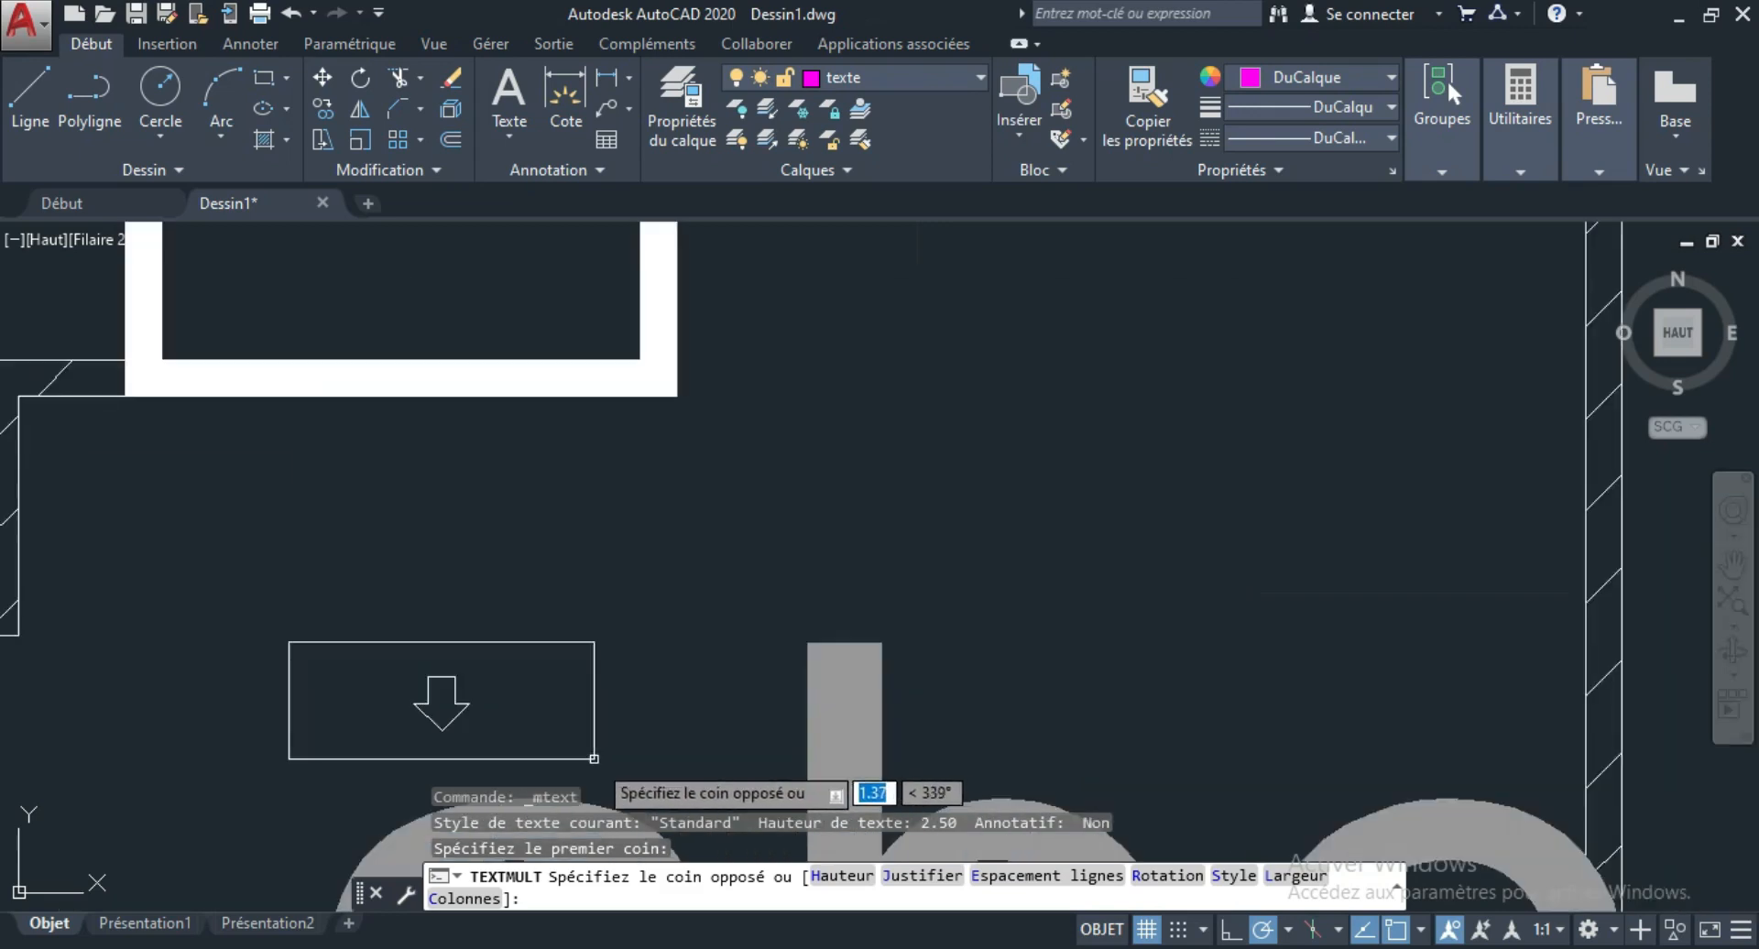
scroll(712, 589, "down", 2)
scroll(525, 706, "up", 2)
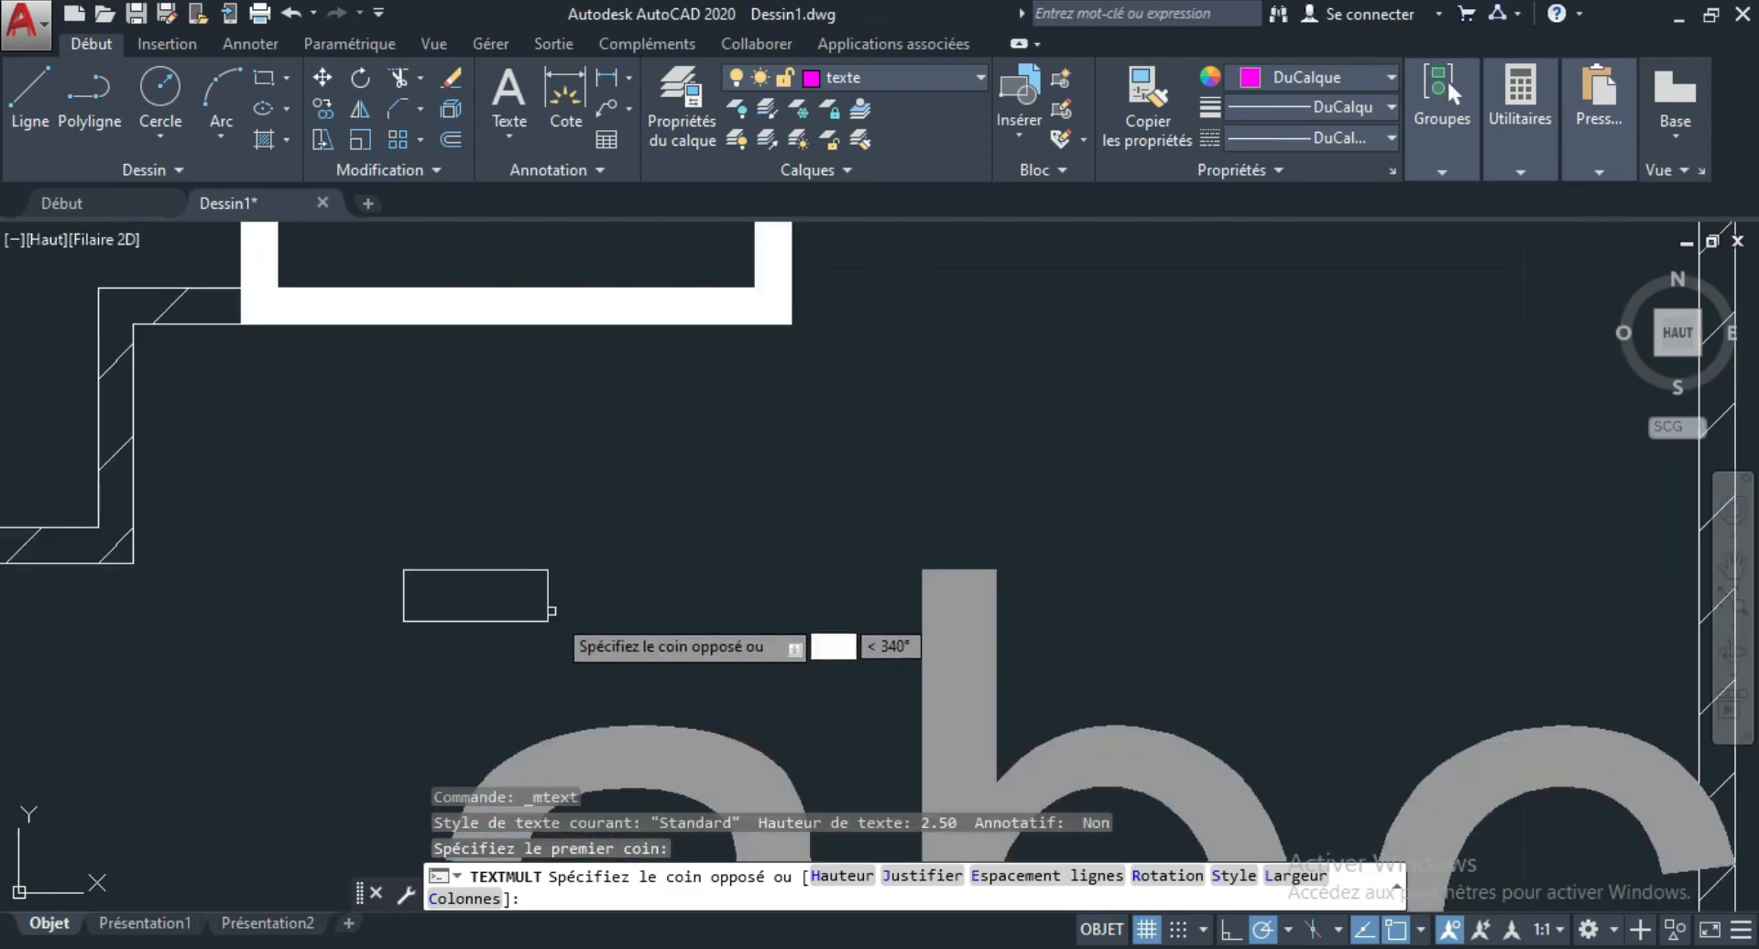
left_click(897, 727)
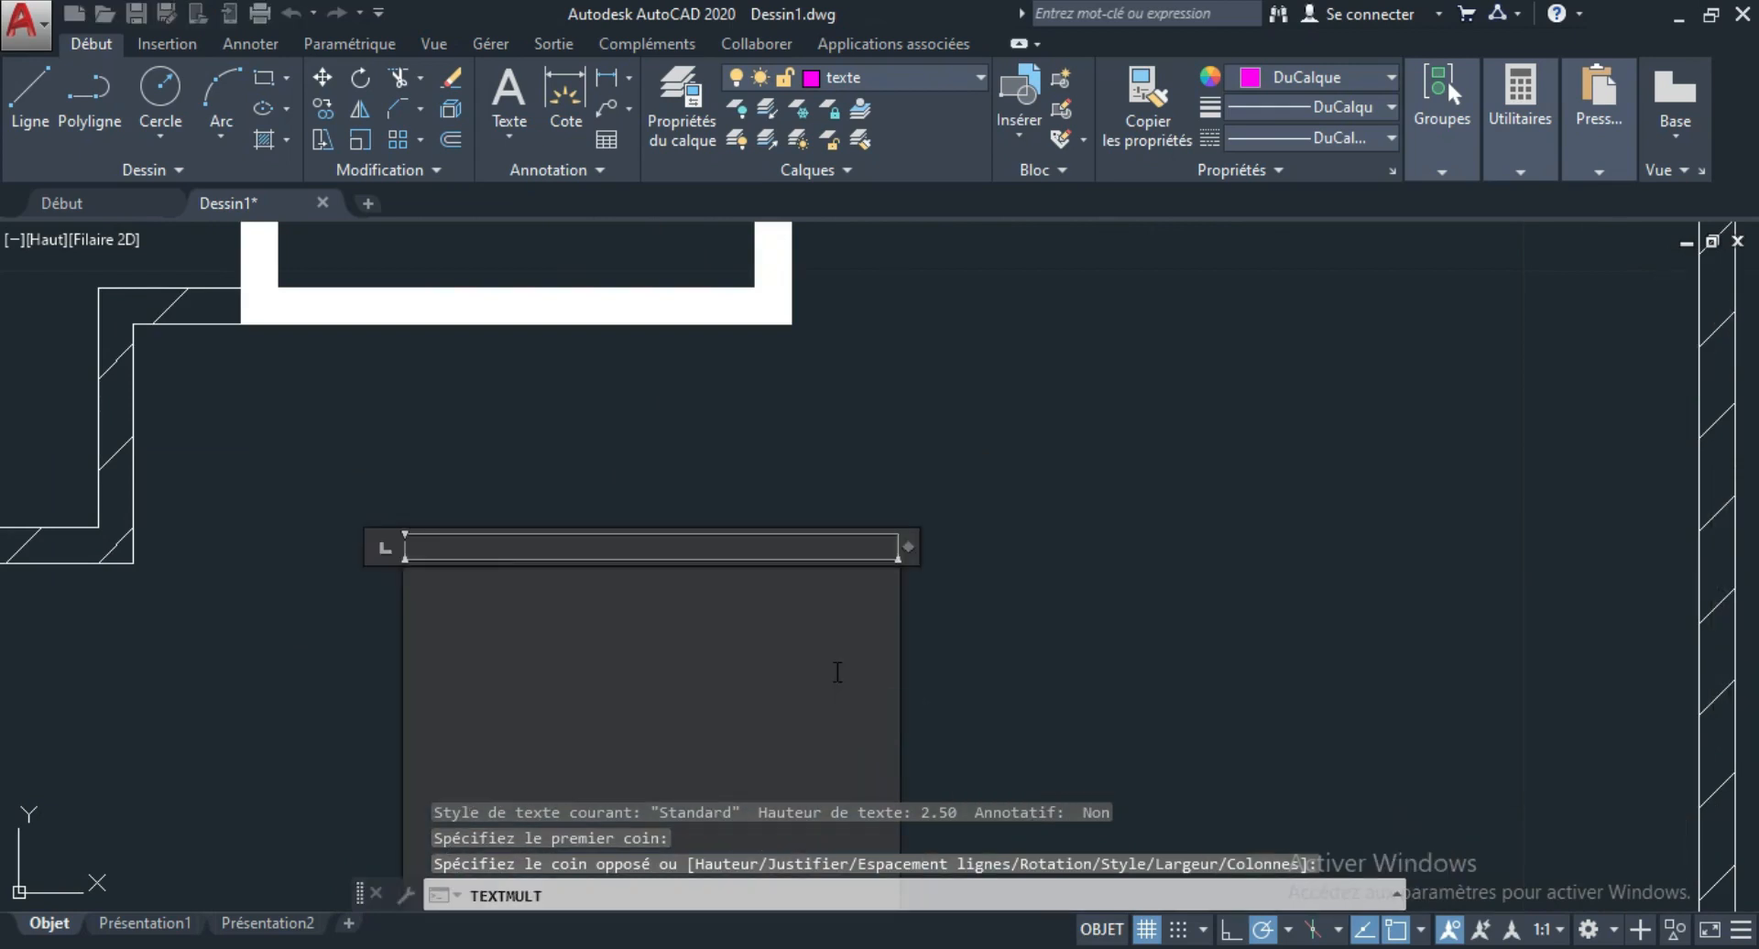
Enter "ben" as the text content and finish the text object.
left_click(614, 549)
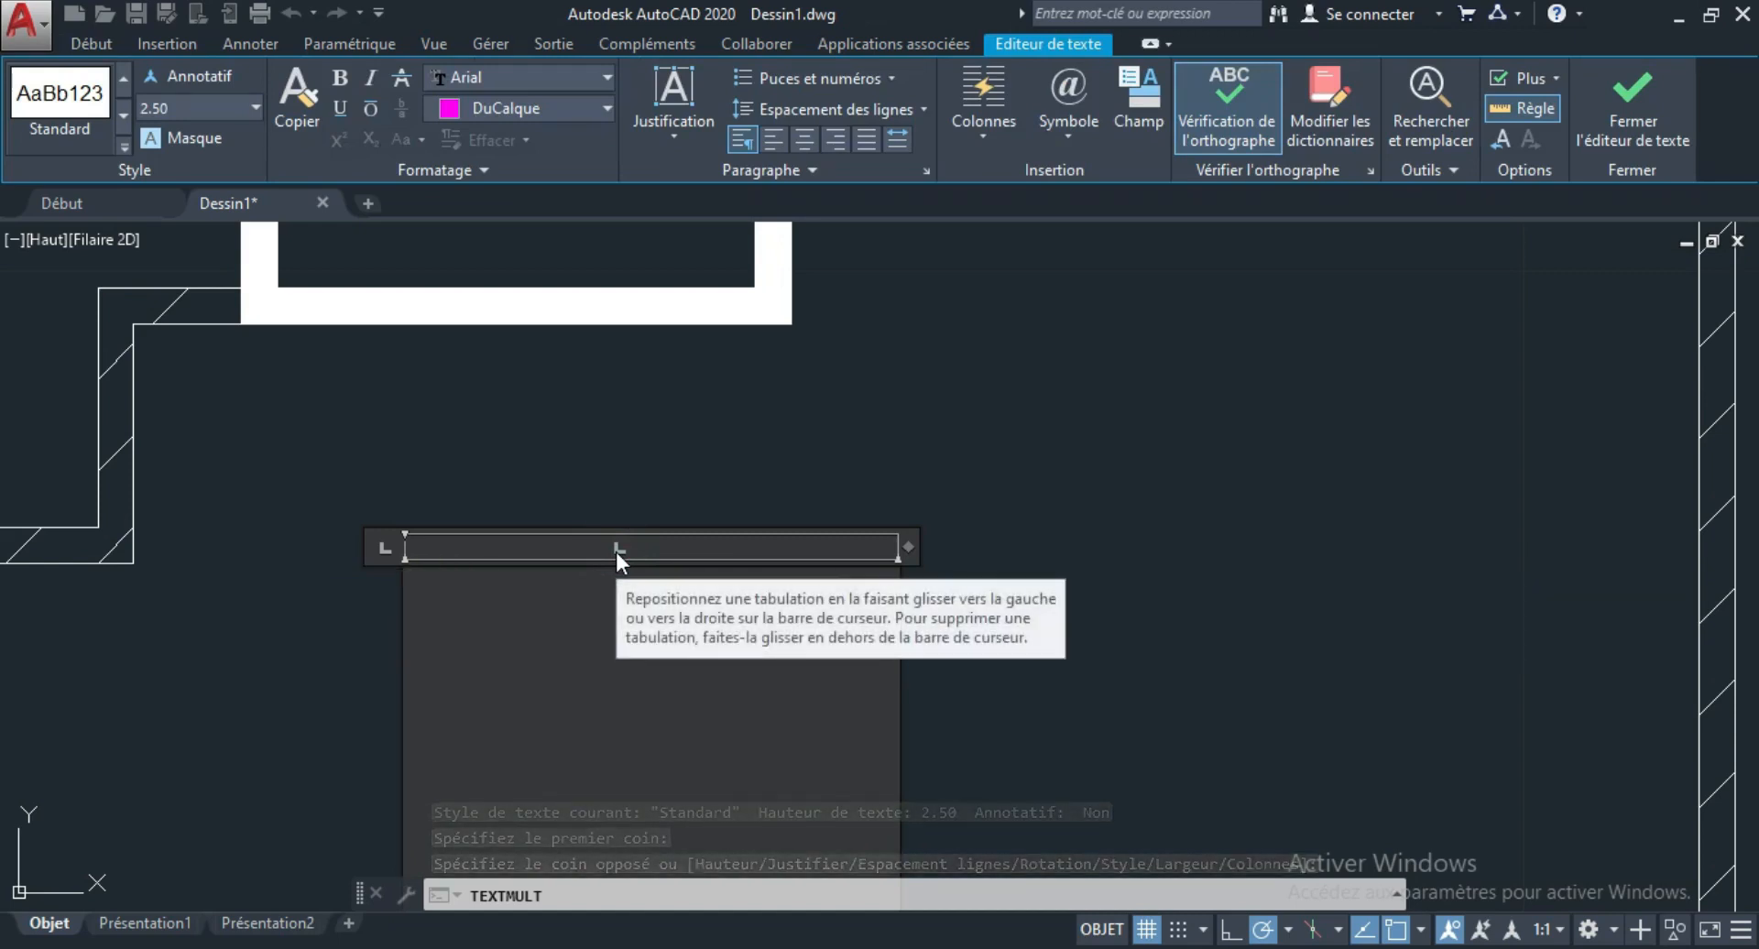
type("bo")
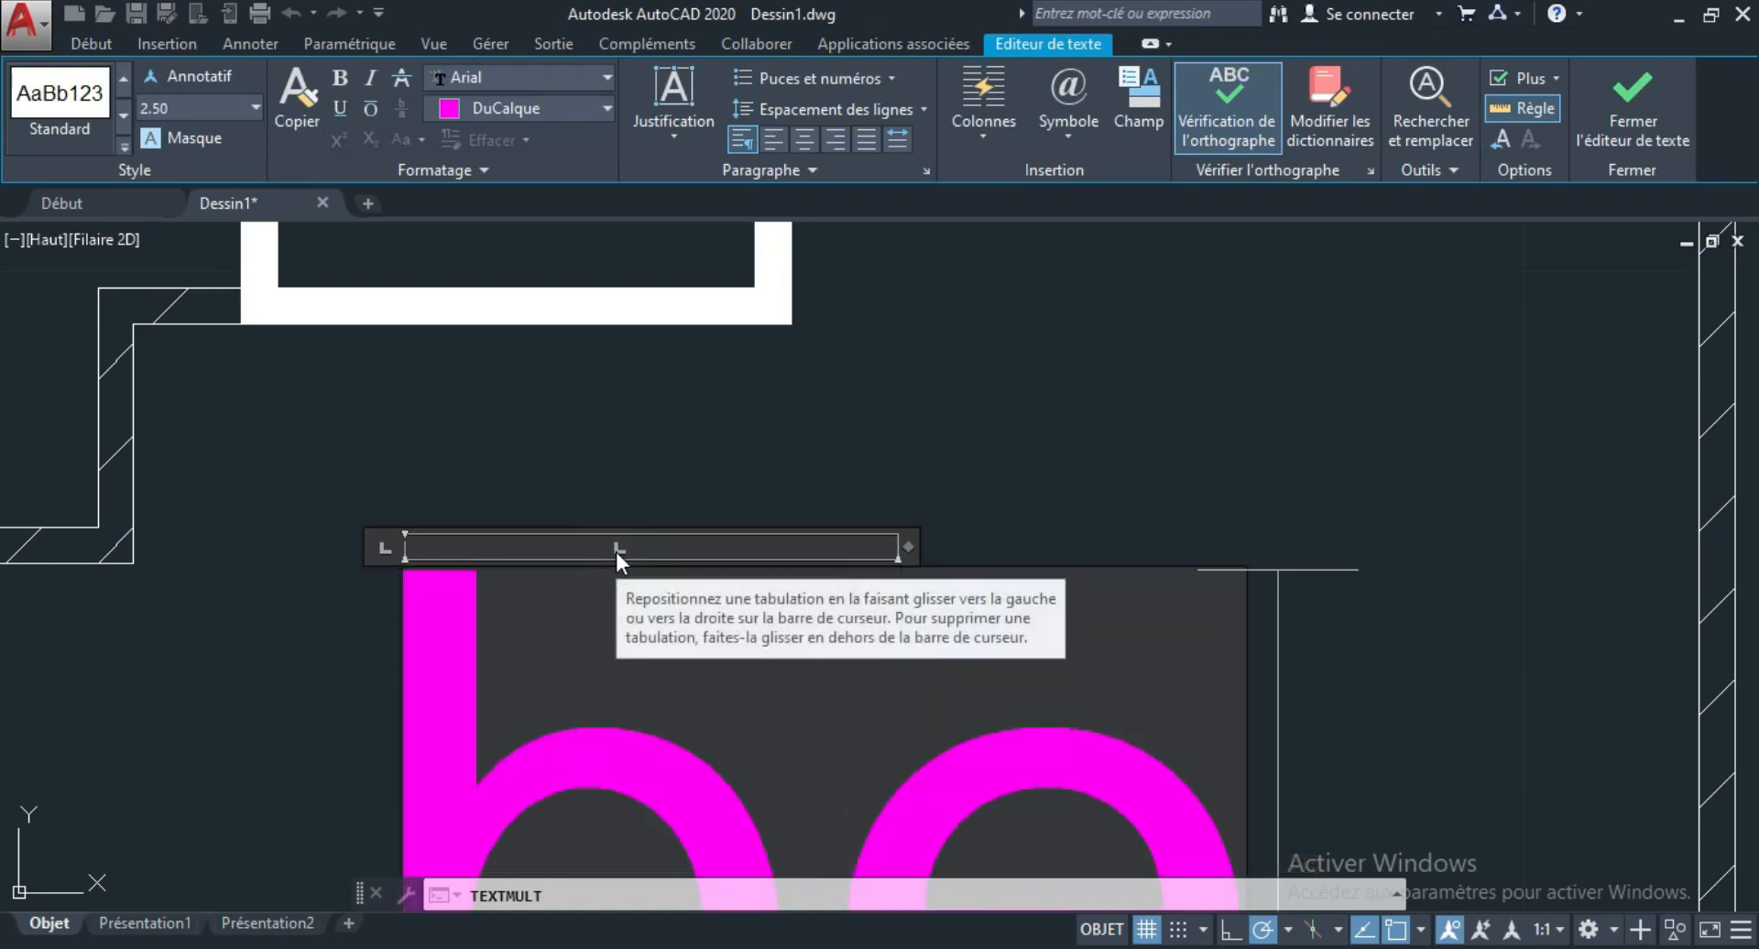
type("n")
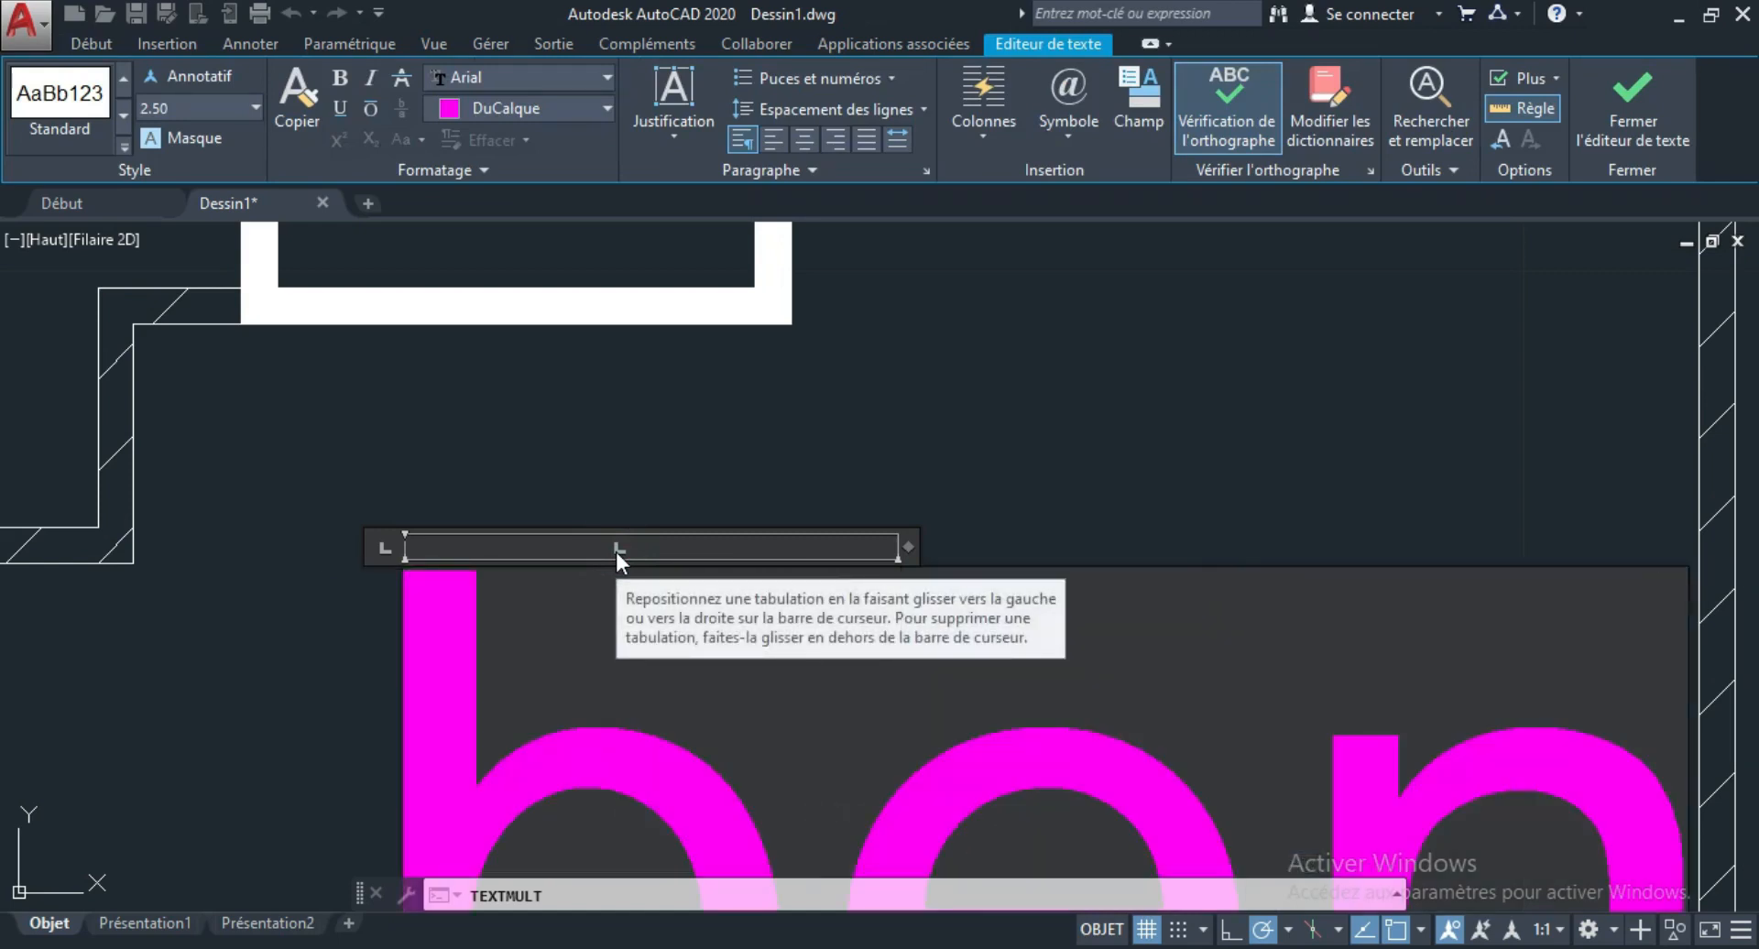
scroll(641, 531, "down", 4)
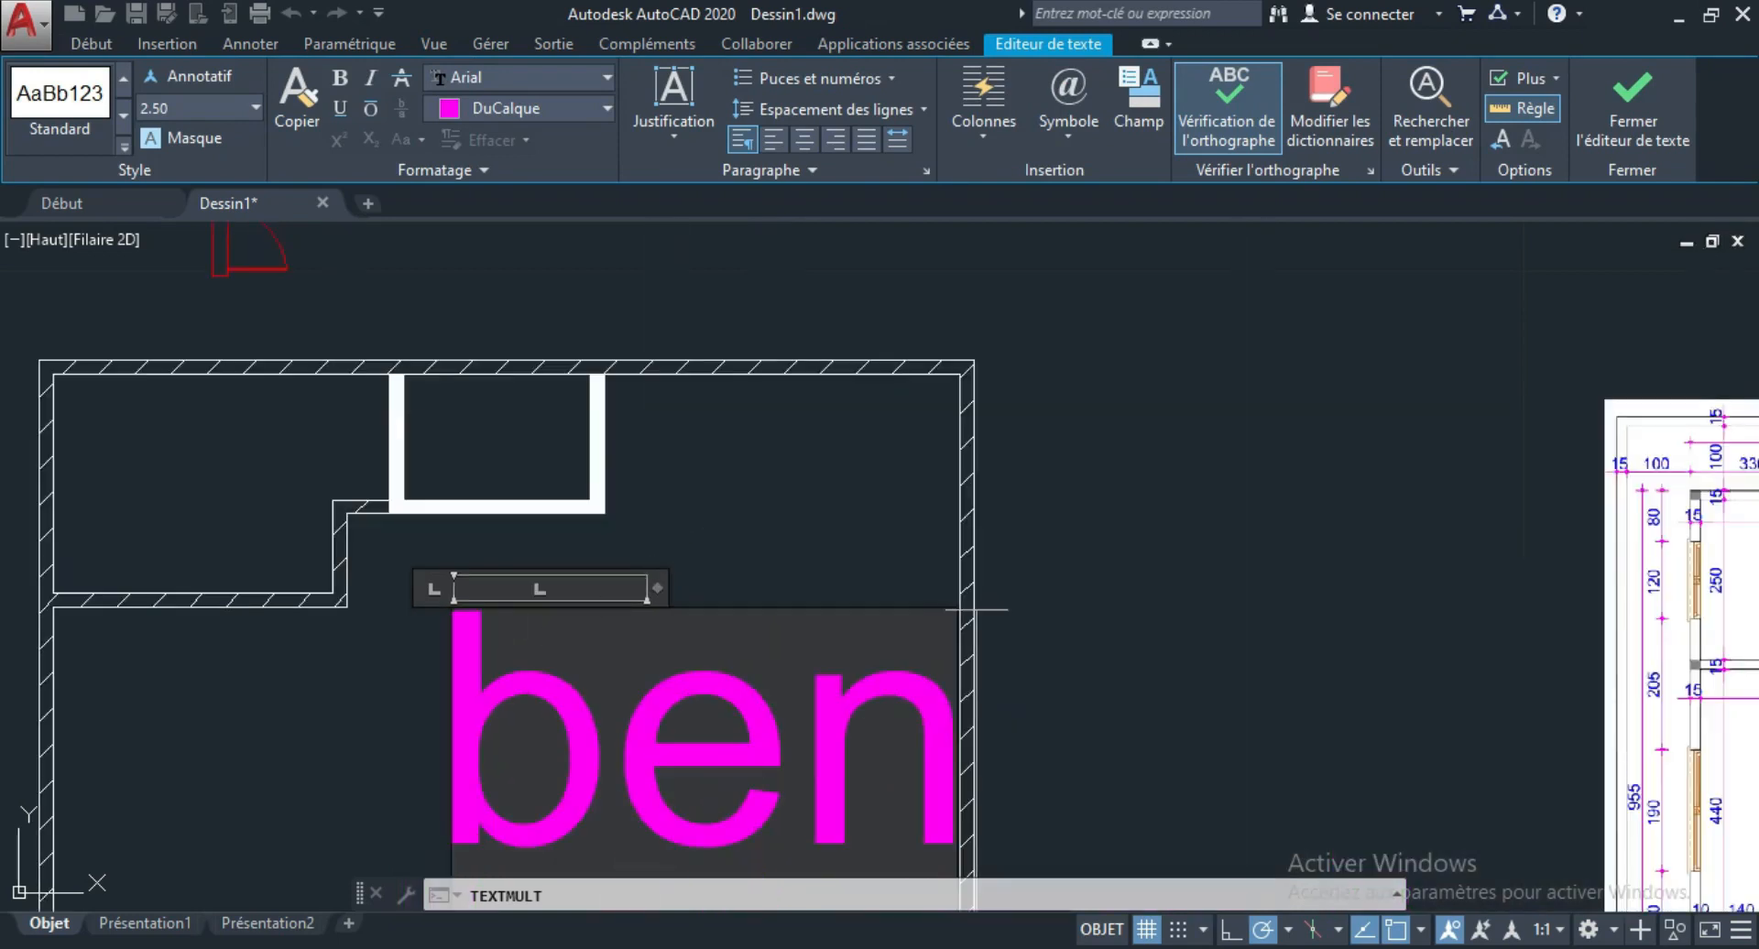
left_click(975, 609)
scroll(805, 699, "down", 2)
scroll(742, 752, "up", 2)
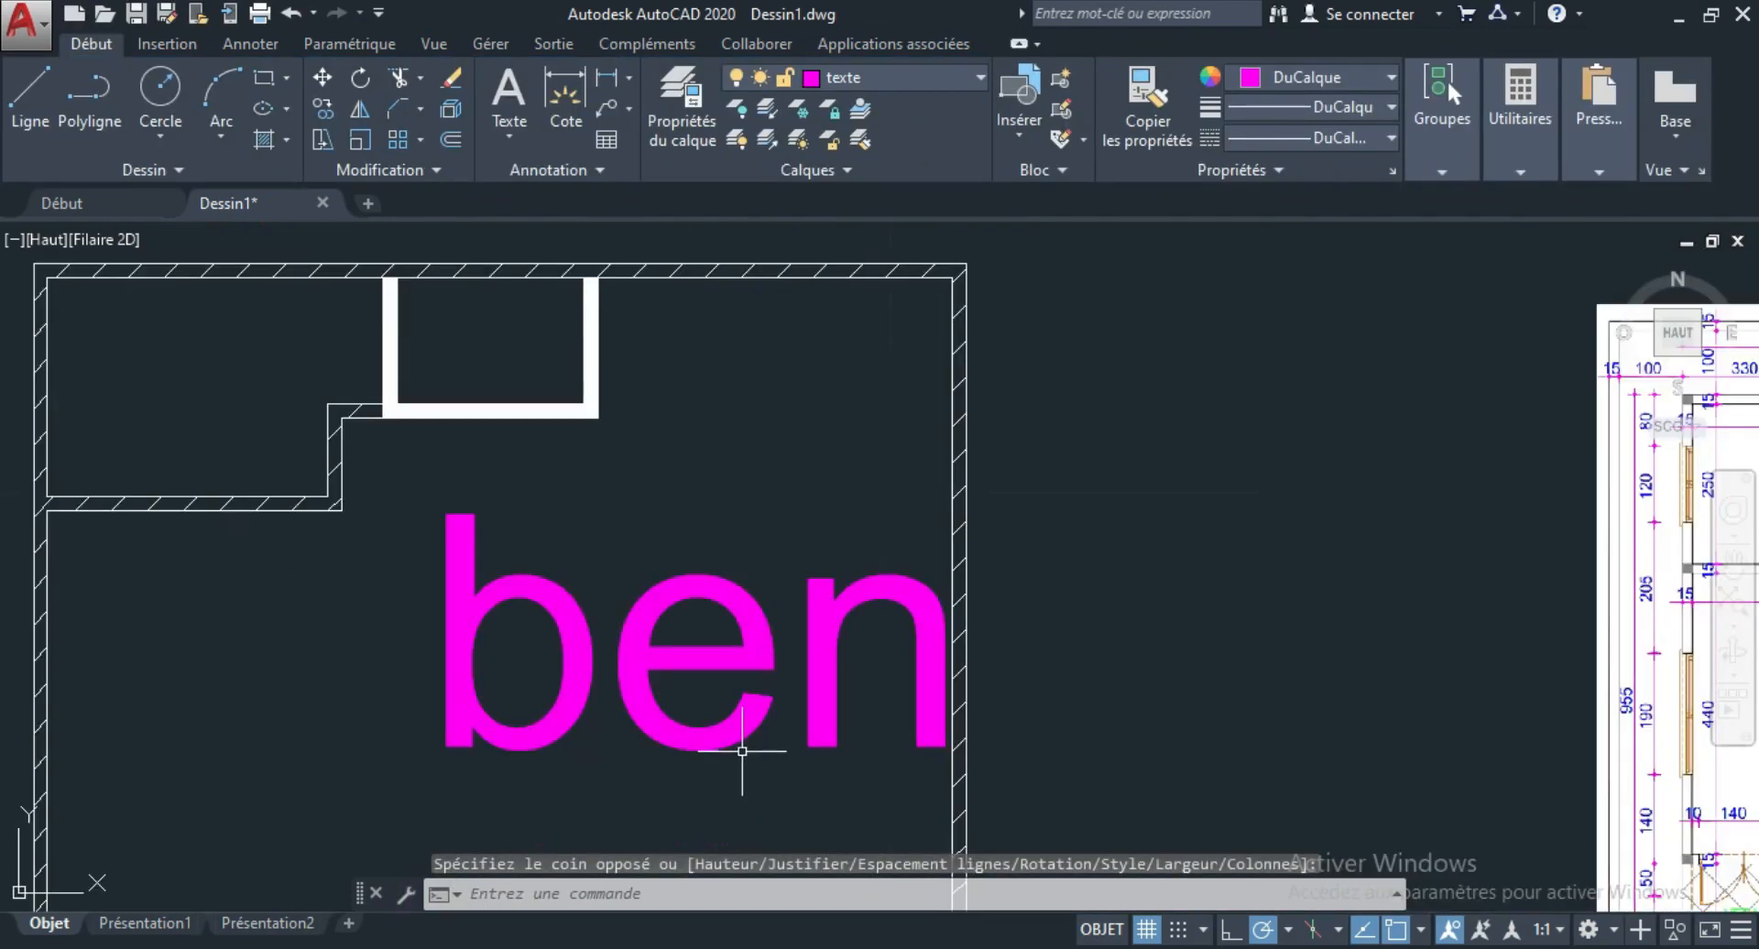
Scale the "ben" text down with ECHELLE from a base point at its middle, to a text height of about 0.36.
left_click(678, 656)
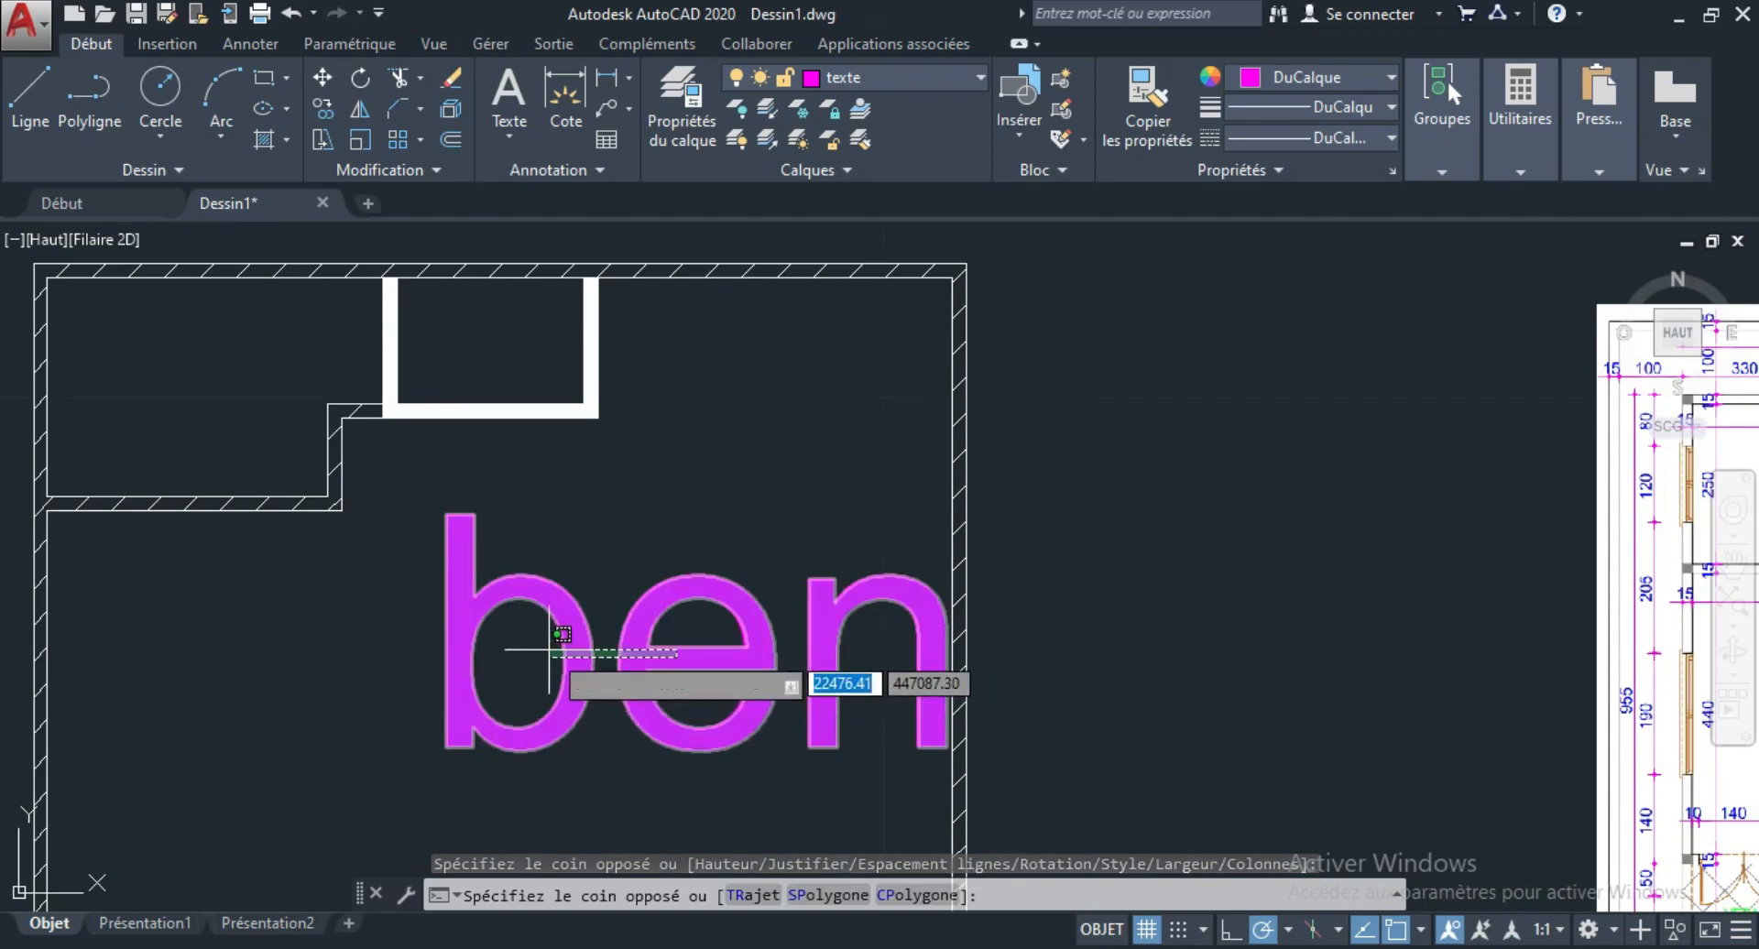
left_click(550, 651)
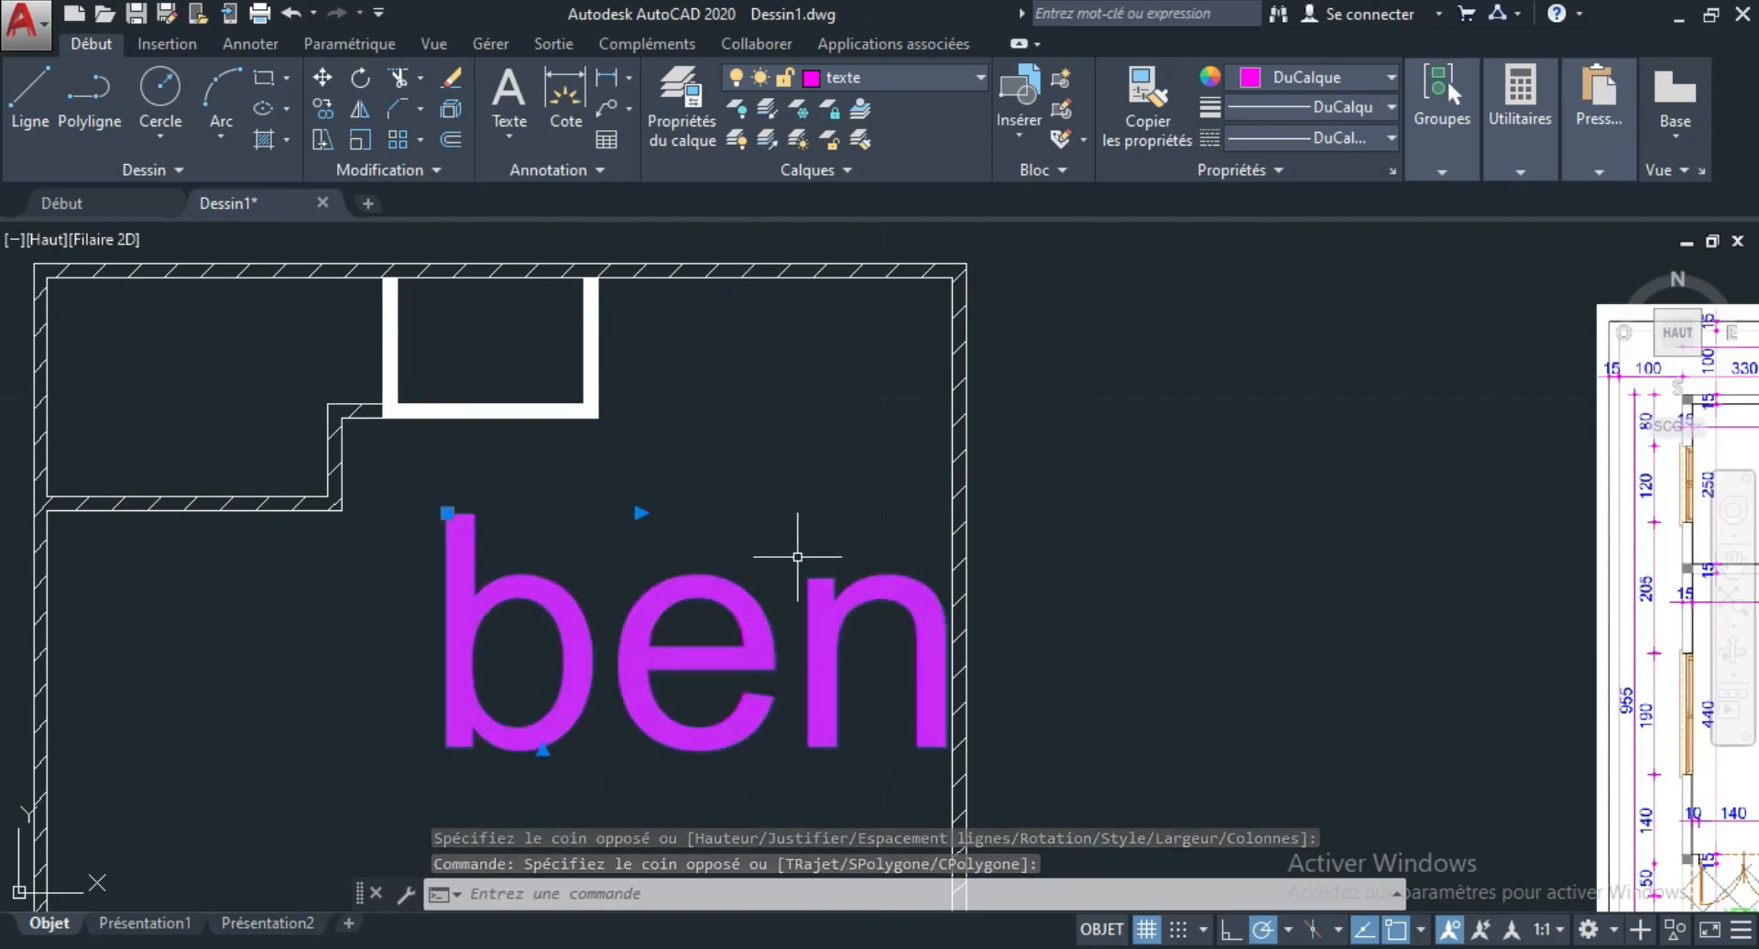
type("ech")
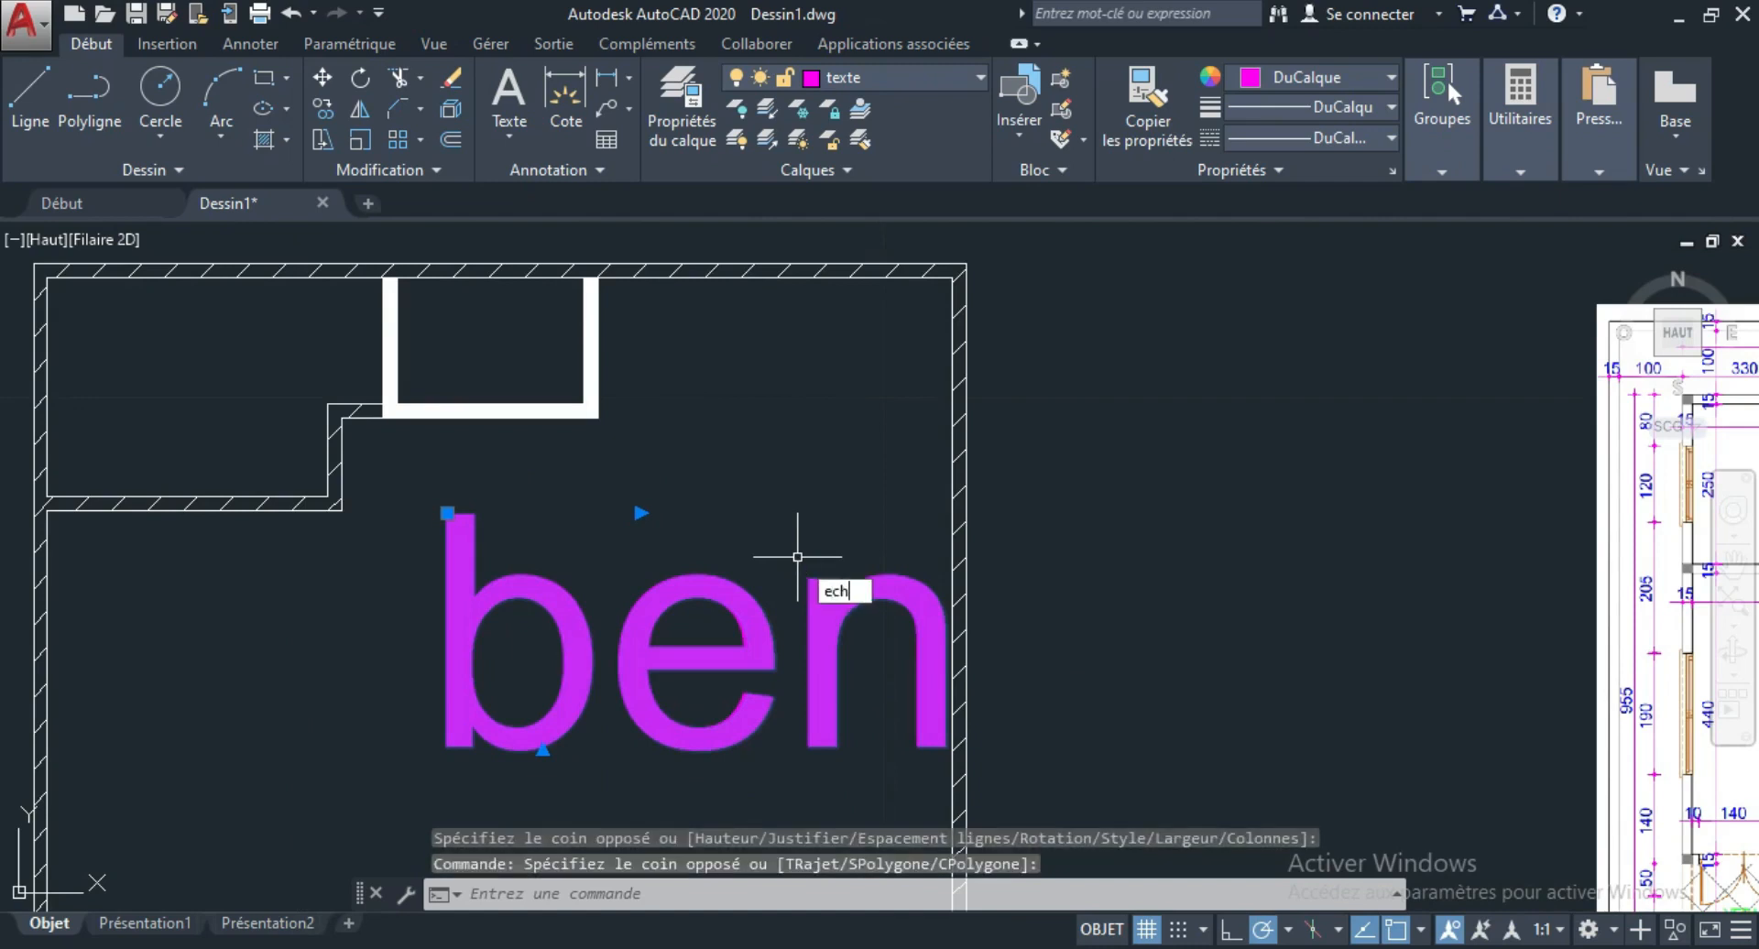
type("el")
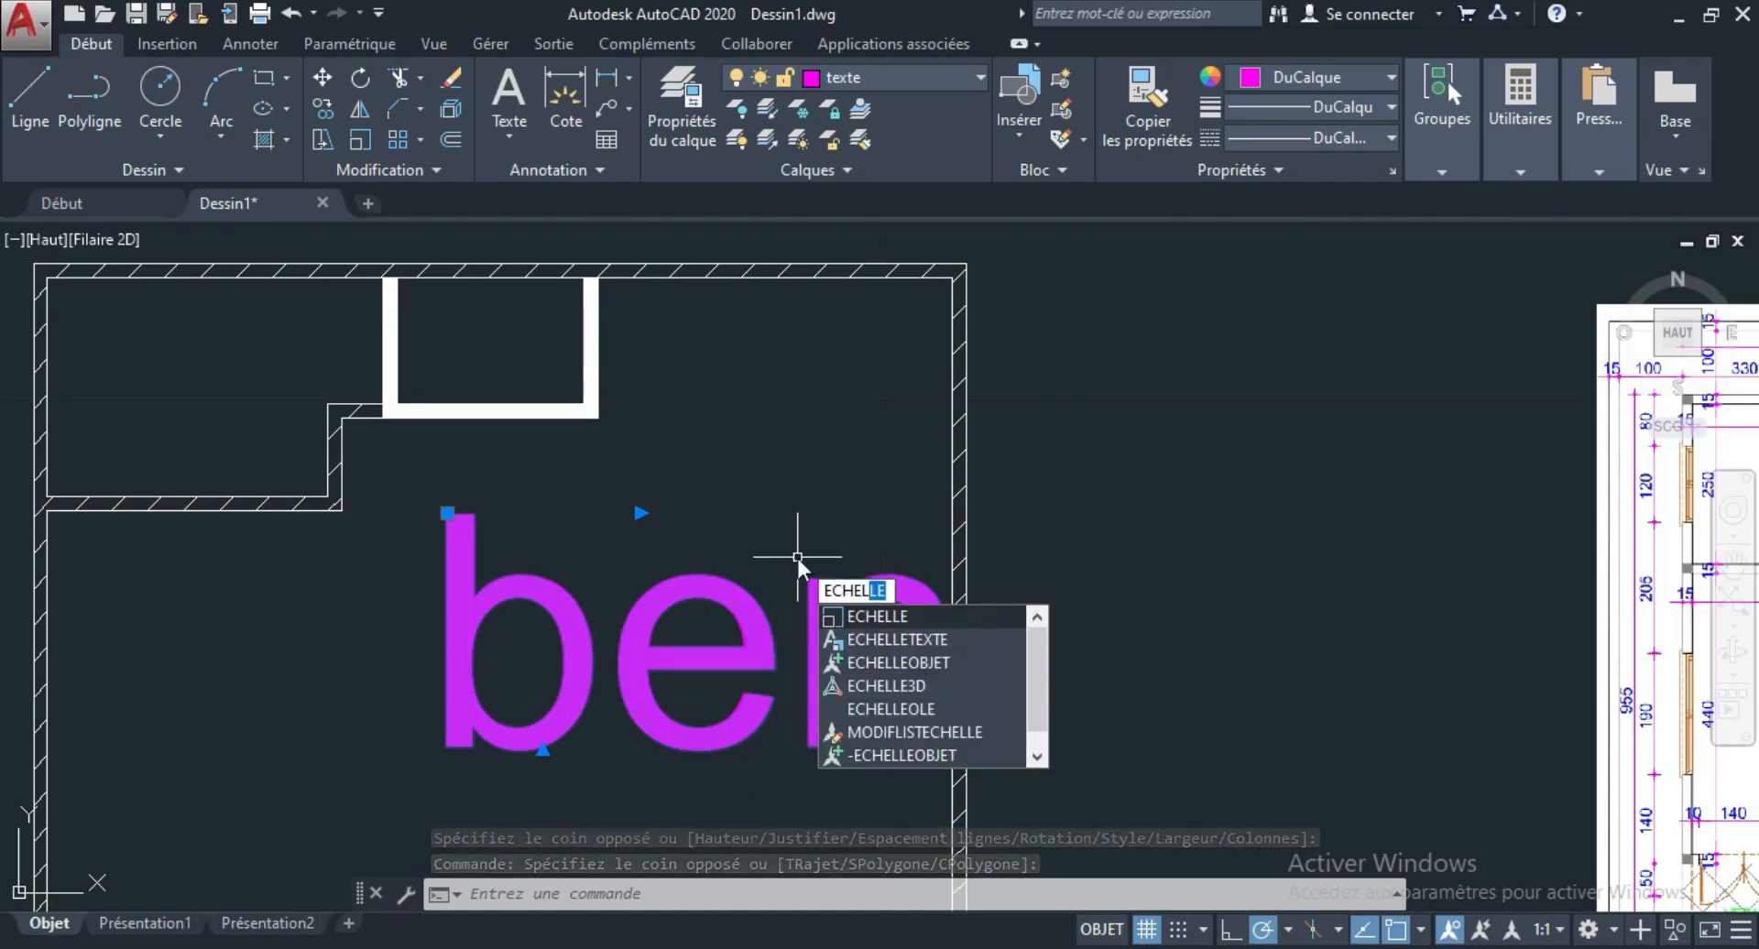
key("Return")
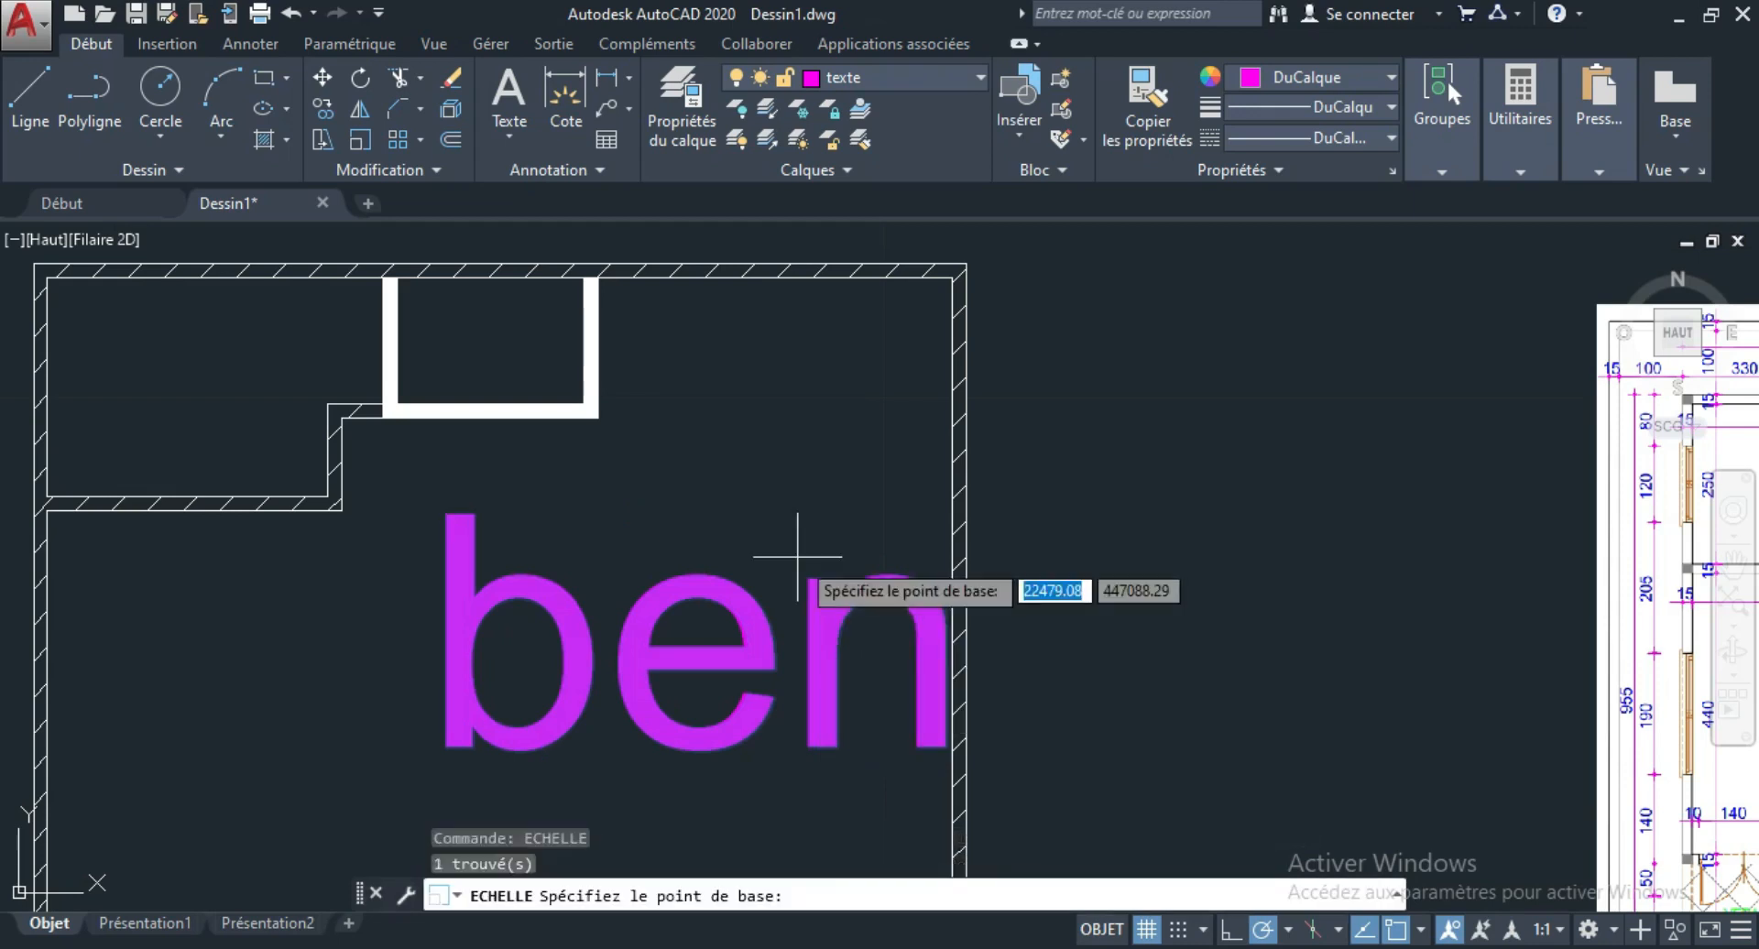
left_click(698, 680)
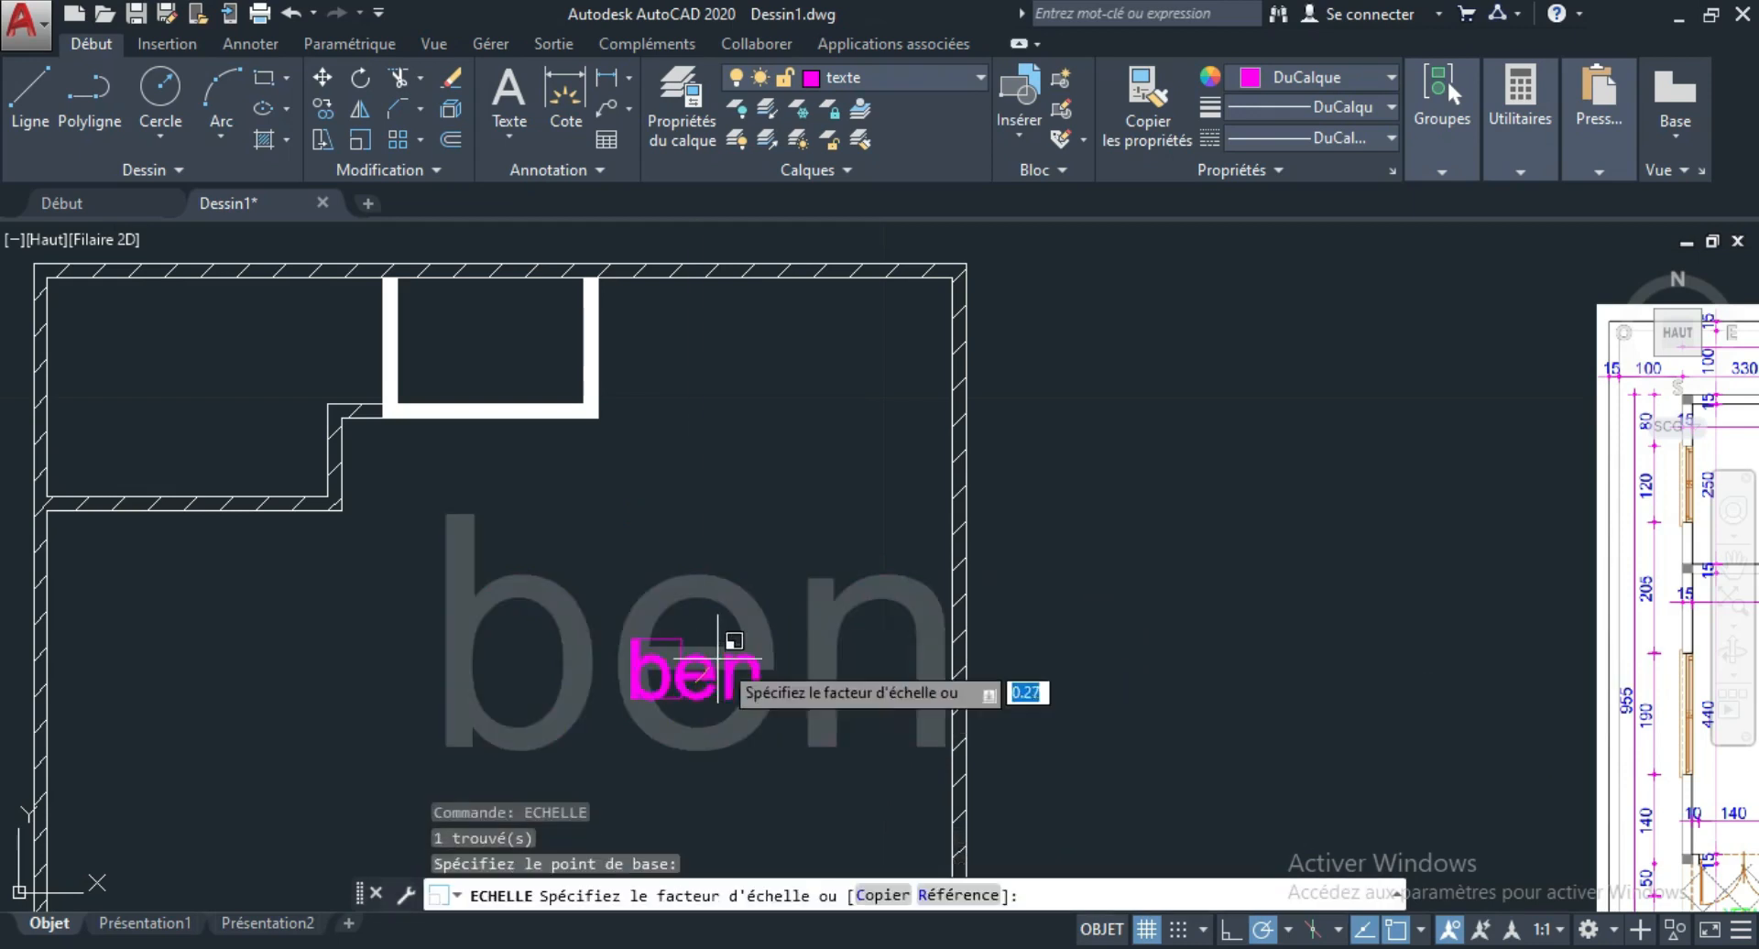
scroll(718, 660, "up", 2)
left_click(717, 680)
scroll(875, 737, "down", 3)
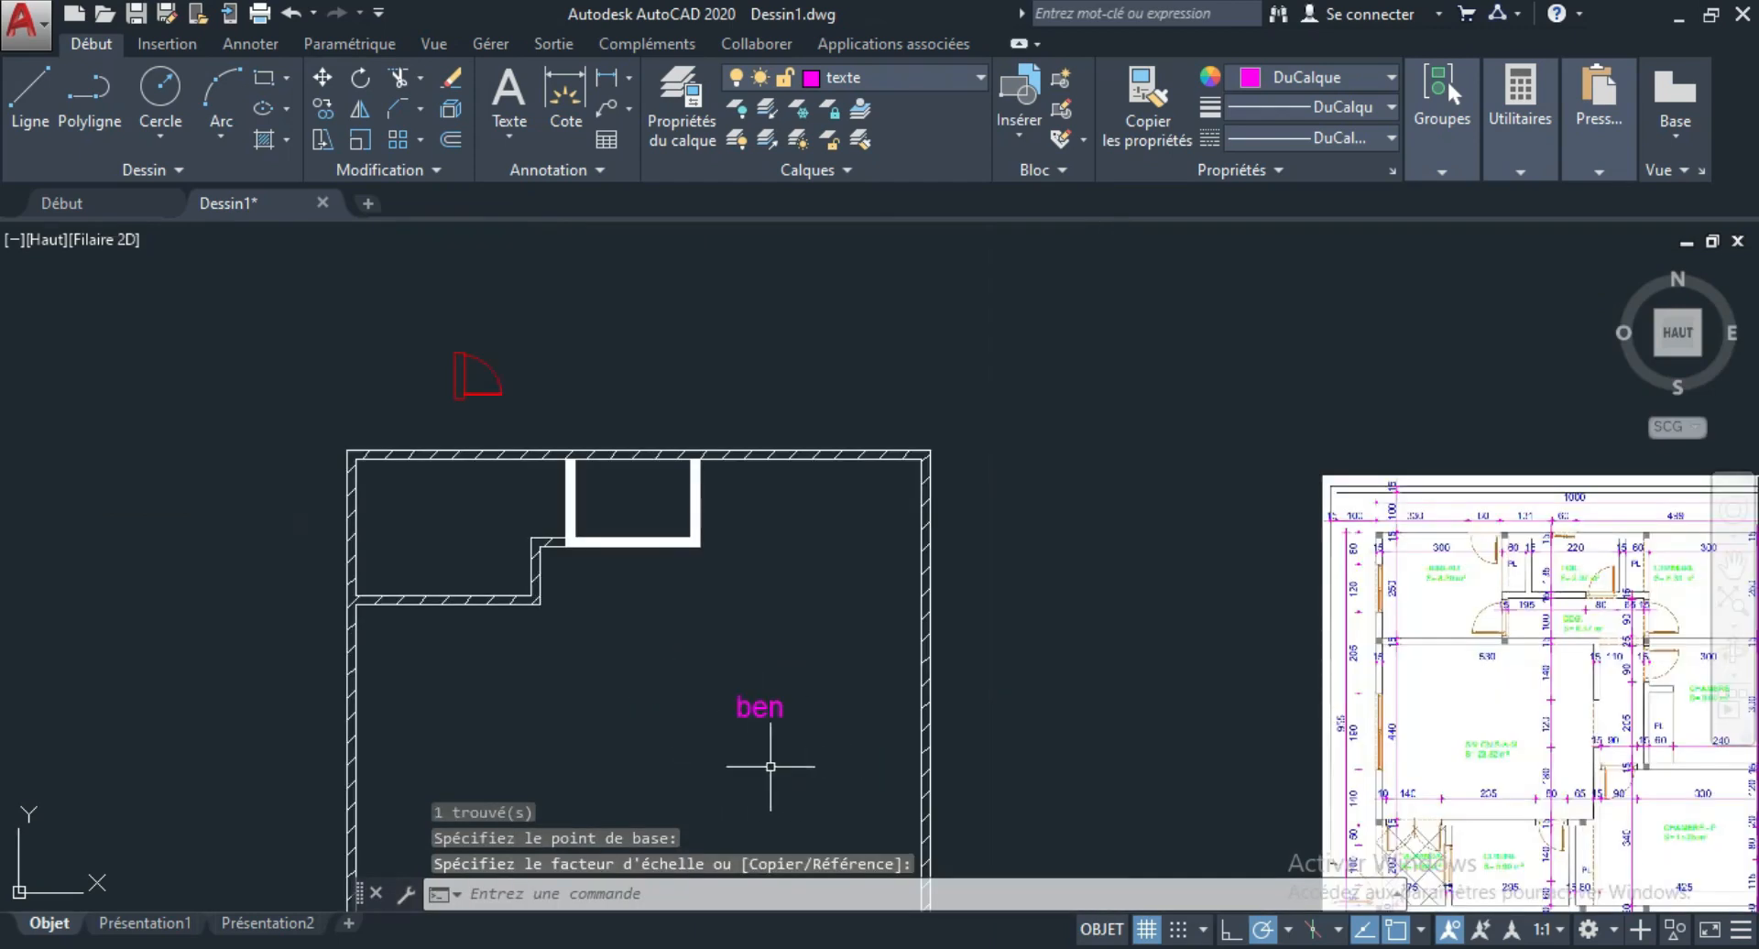
Reopen the "ben" text for editing and centre its paragraph alignment, keeping the Arial font.
scroll(775, 719, "up", 3)
left_click(774, 708)
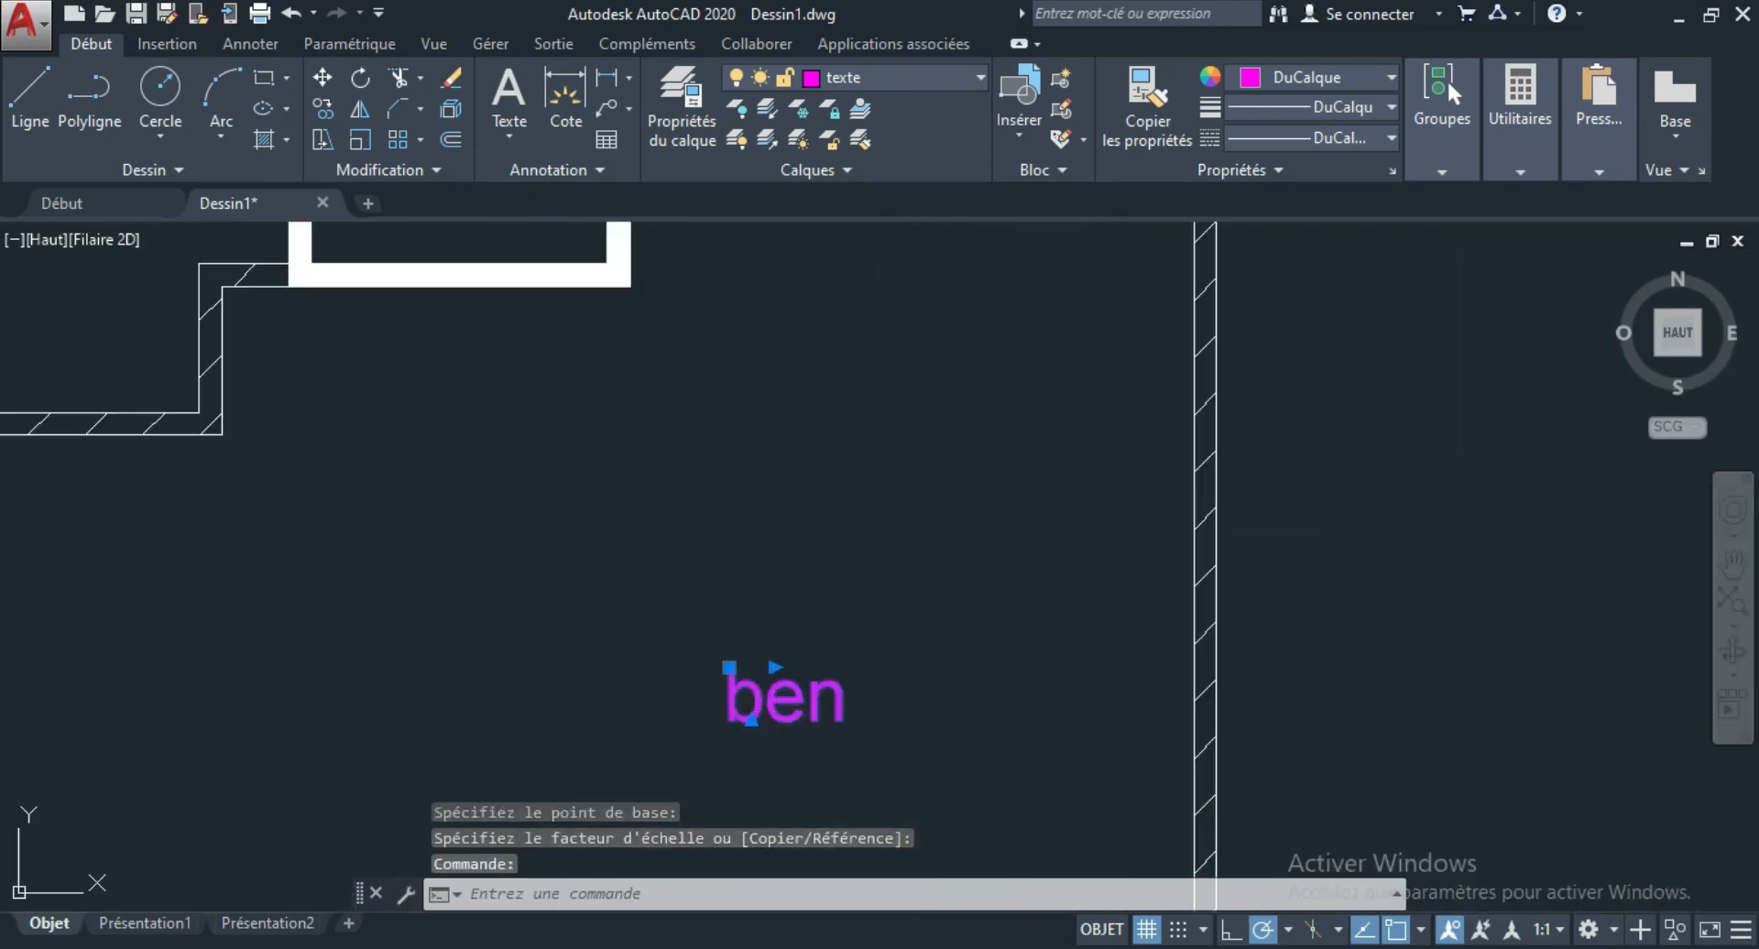
double_click(767, 704)
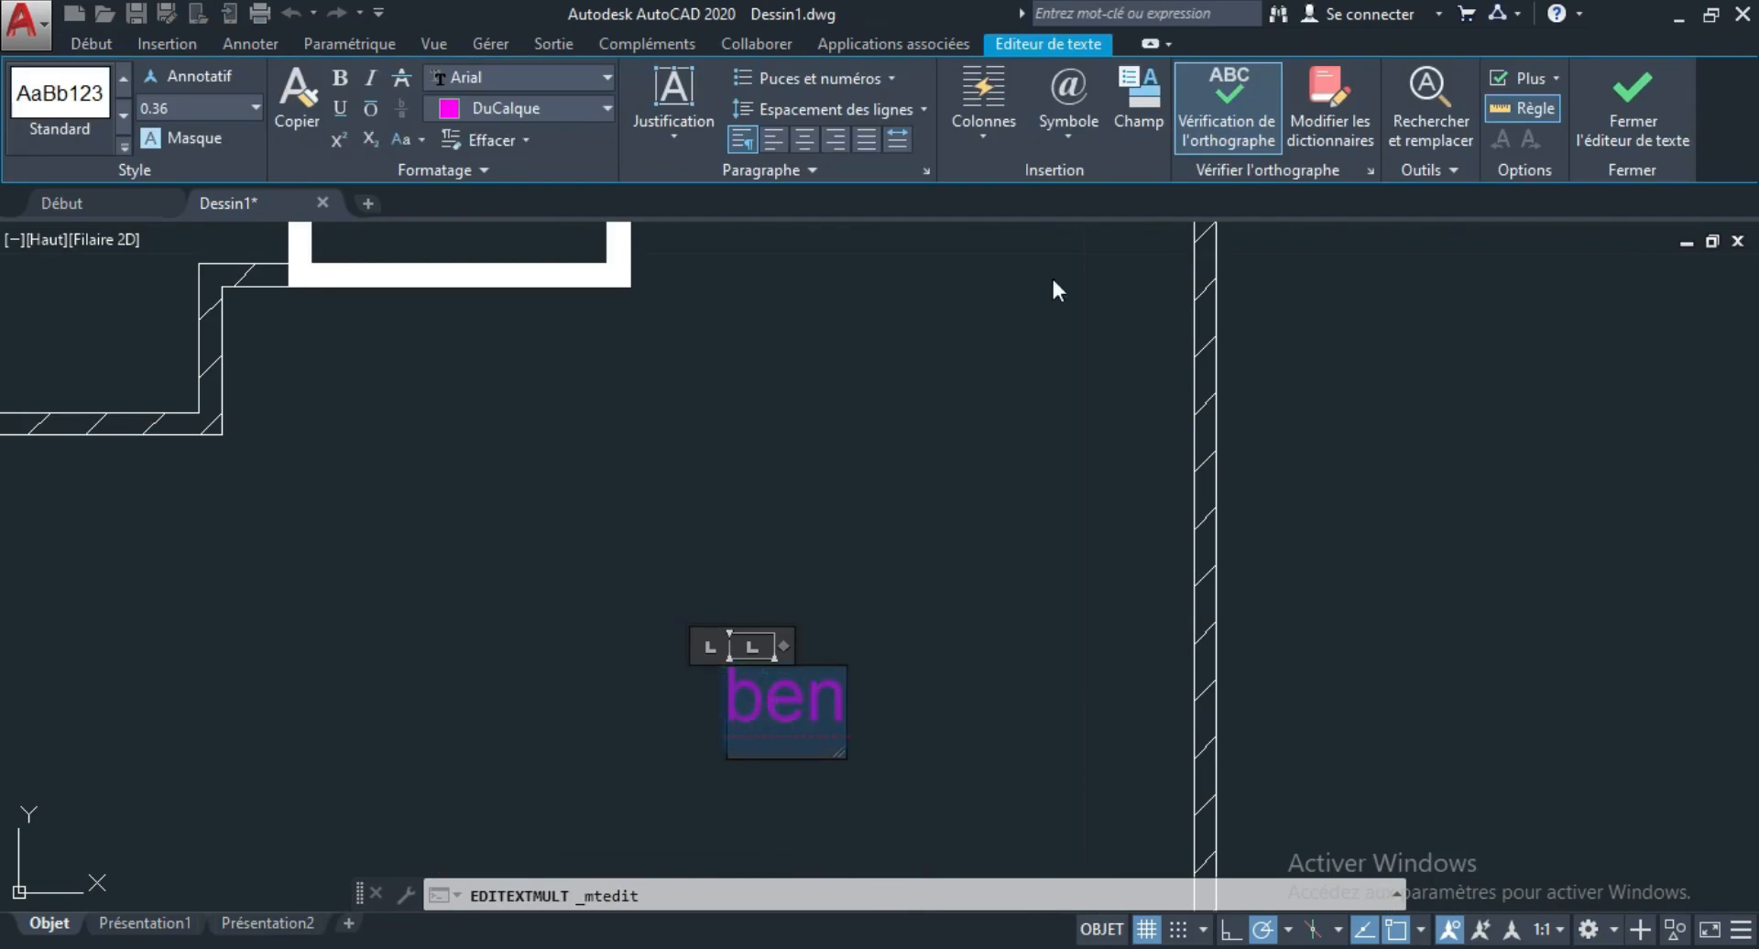
left_click(815, 144)
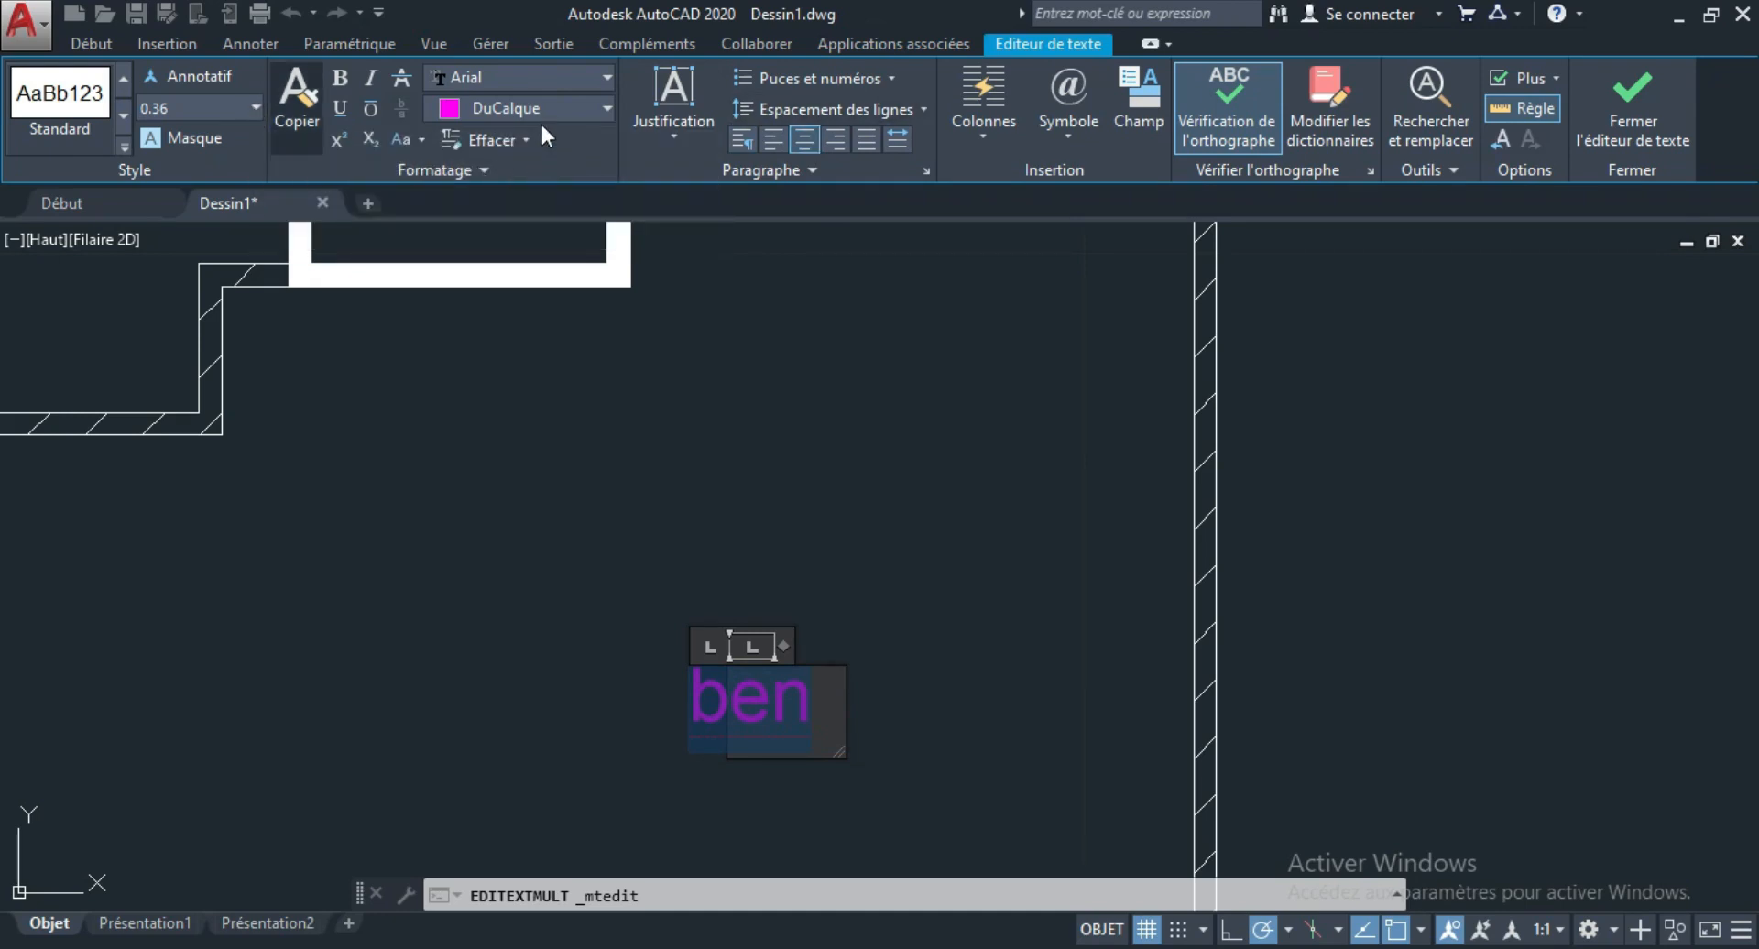
left_click(607, 74)
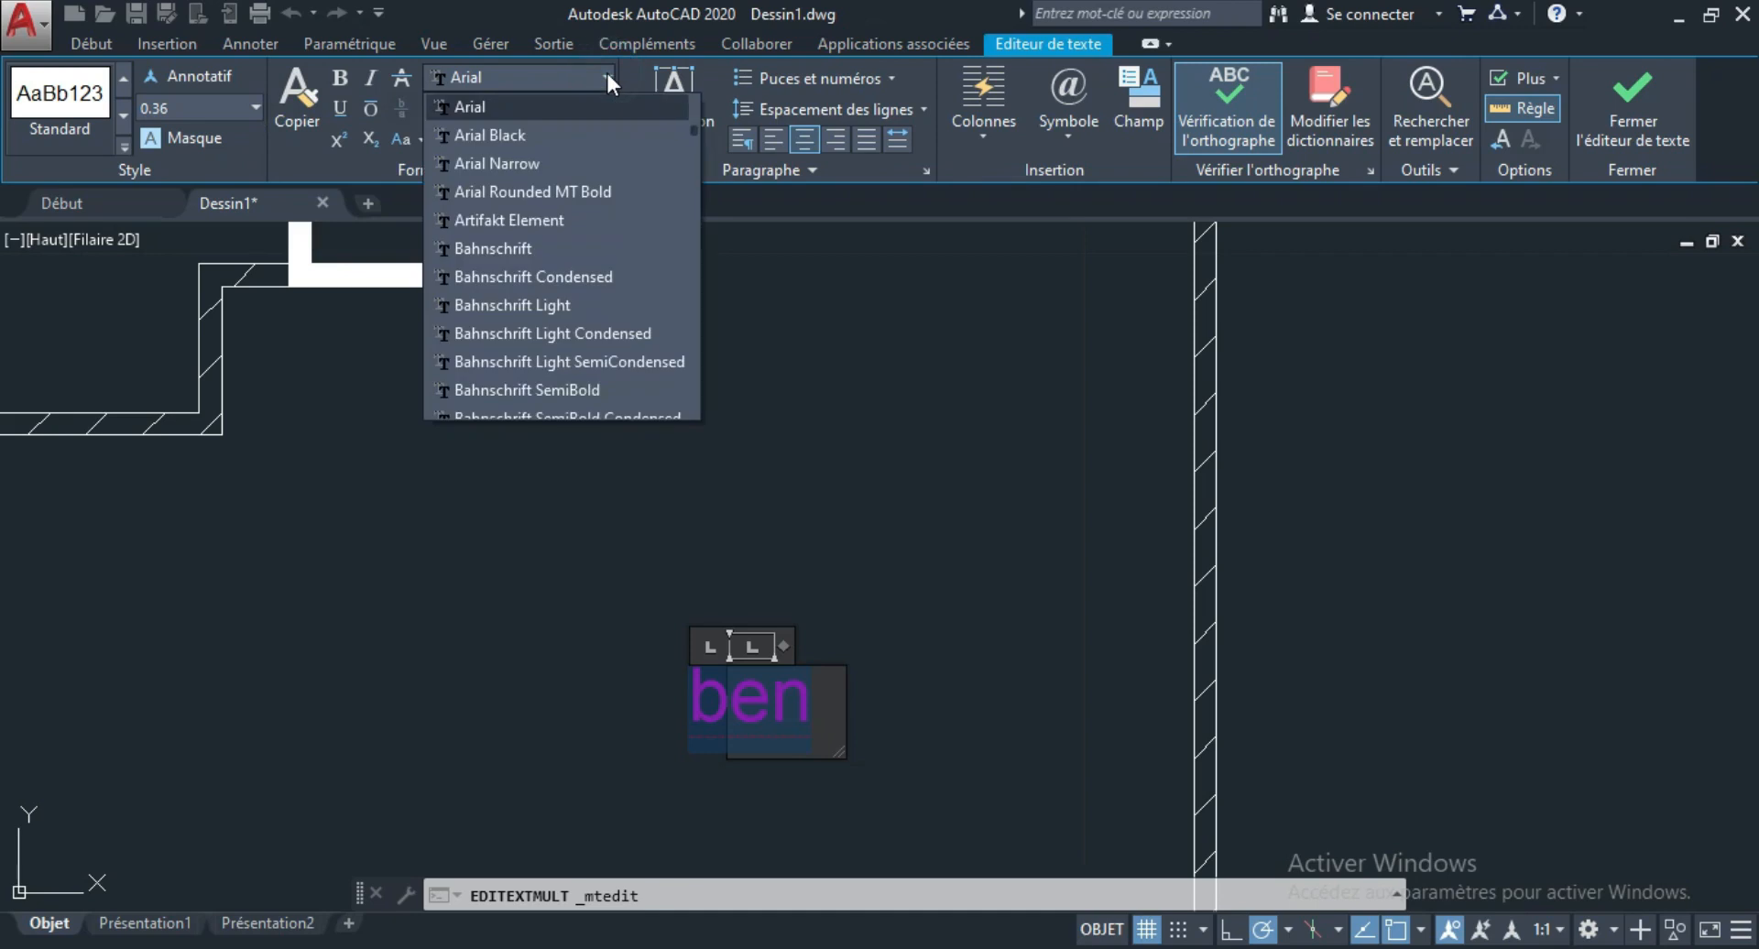
left_click(606, 73)
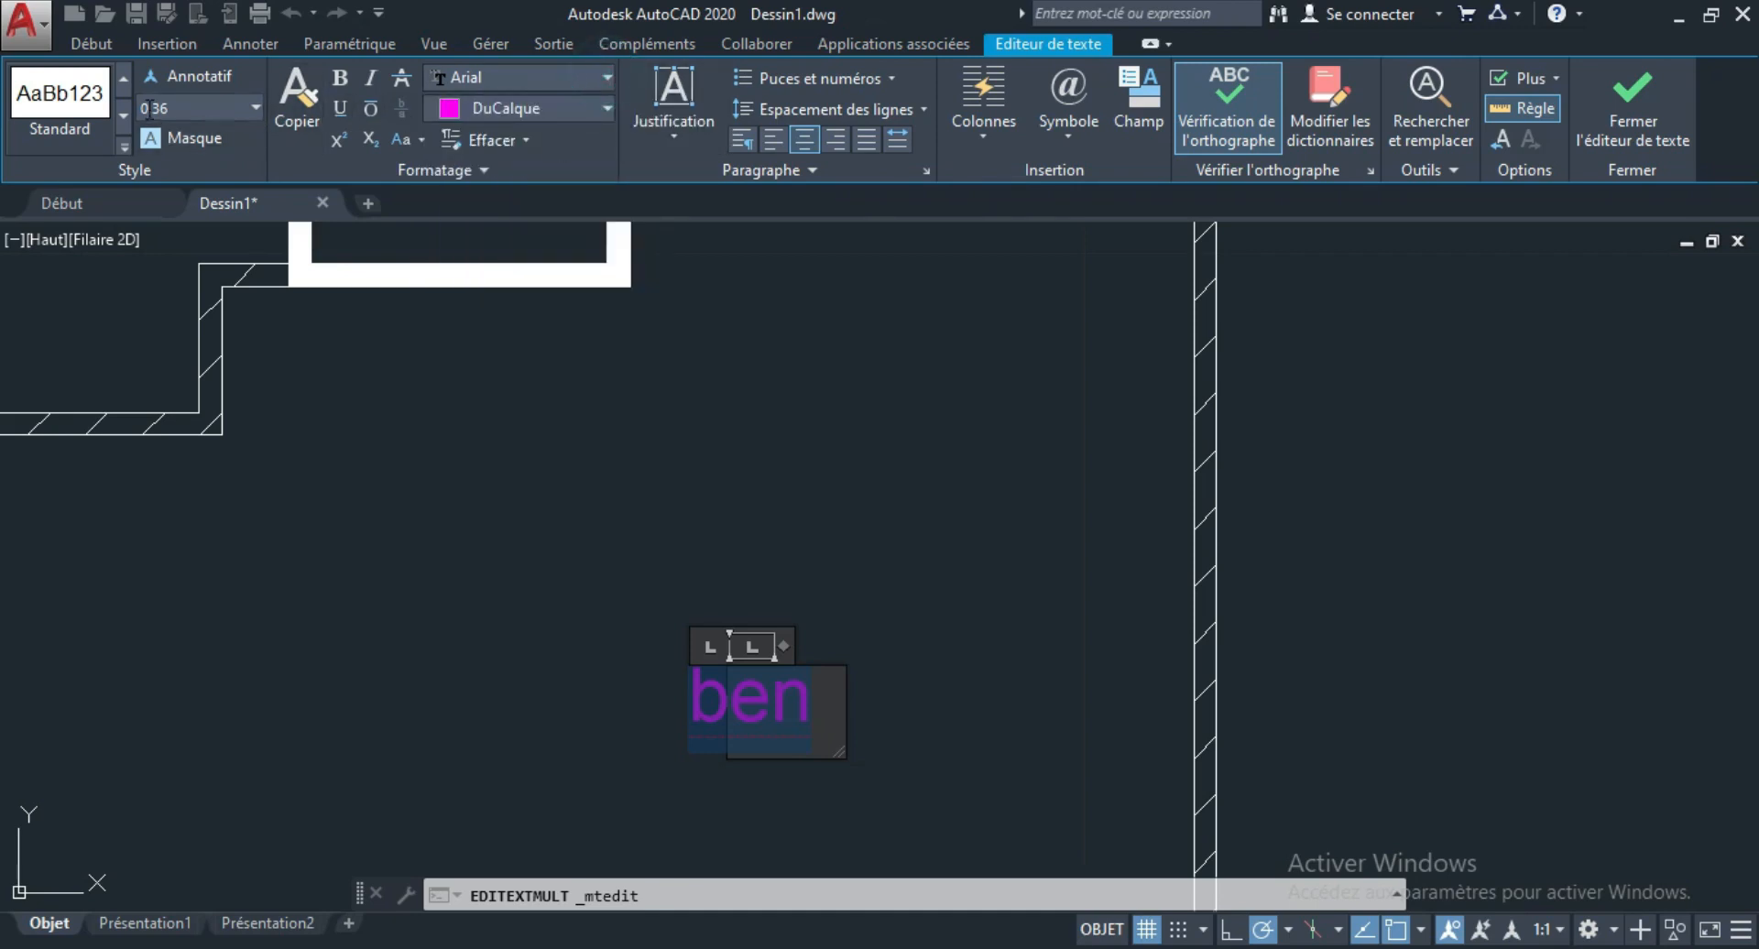
Set the height of the "ben" text to 2.50.
left_click(254, 107)
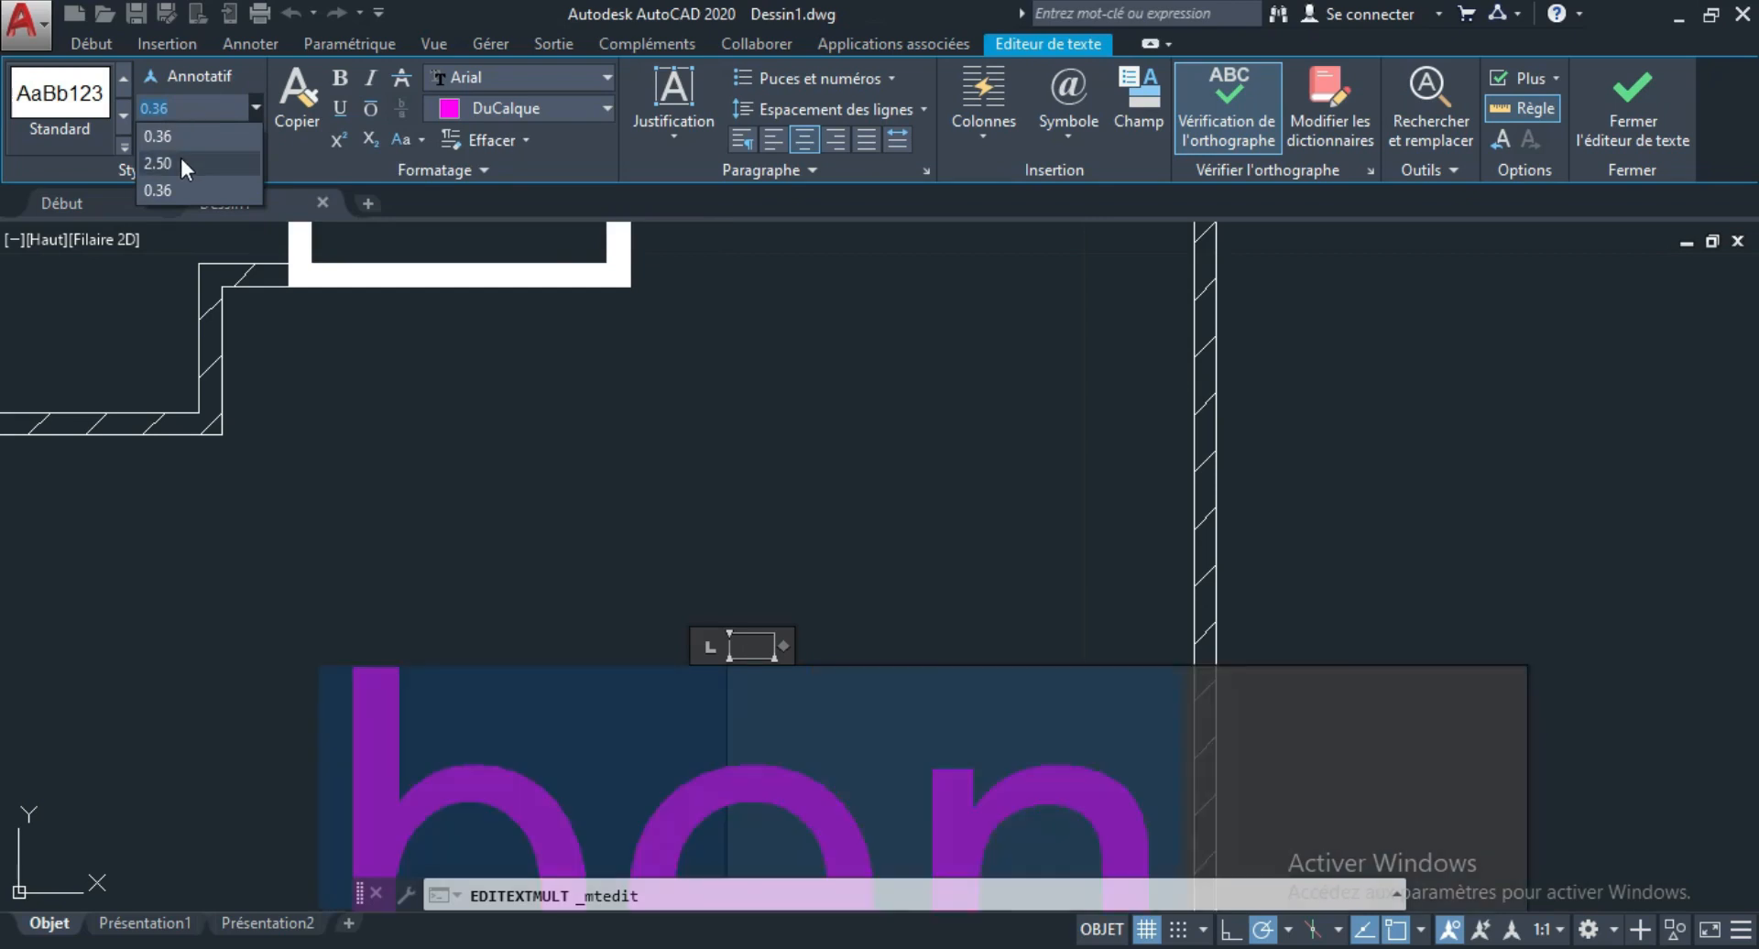
left_click(181, 162)
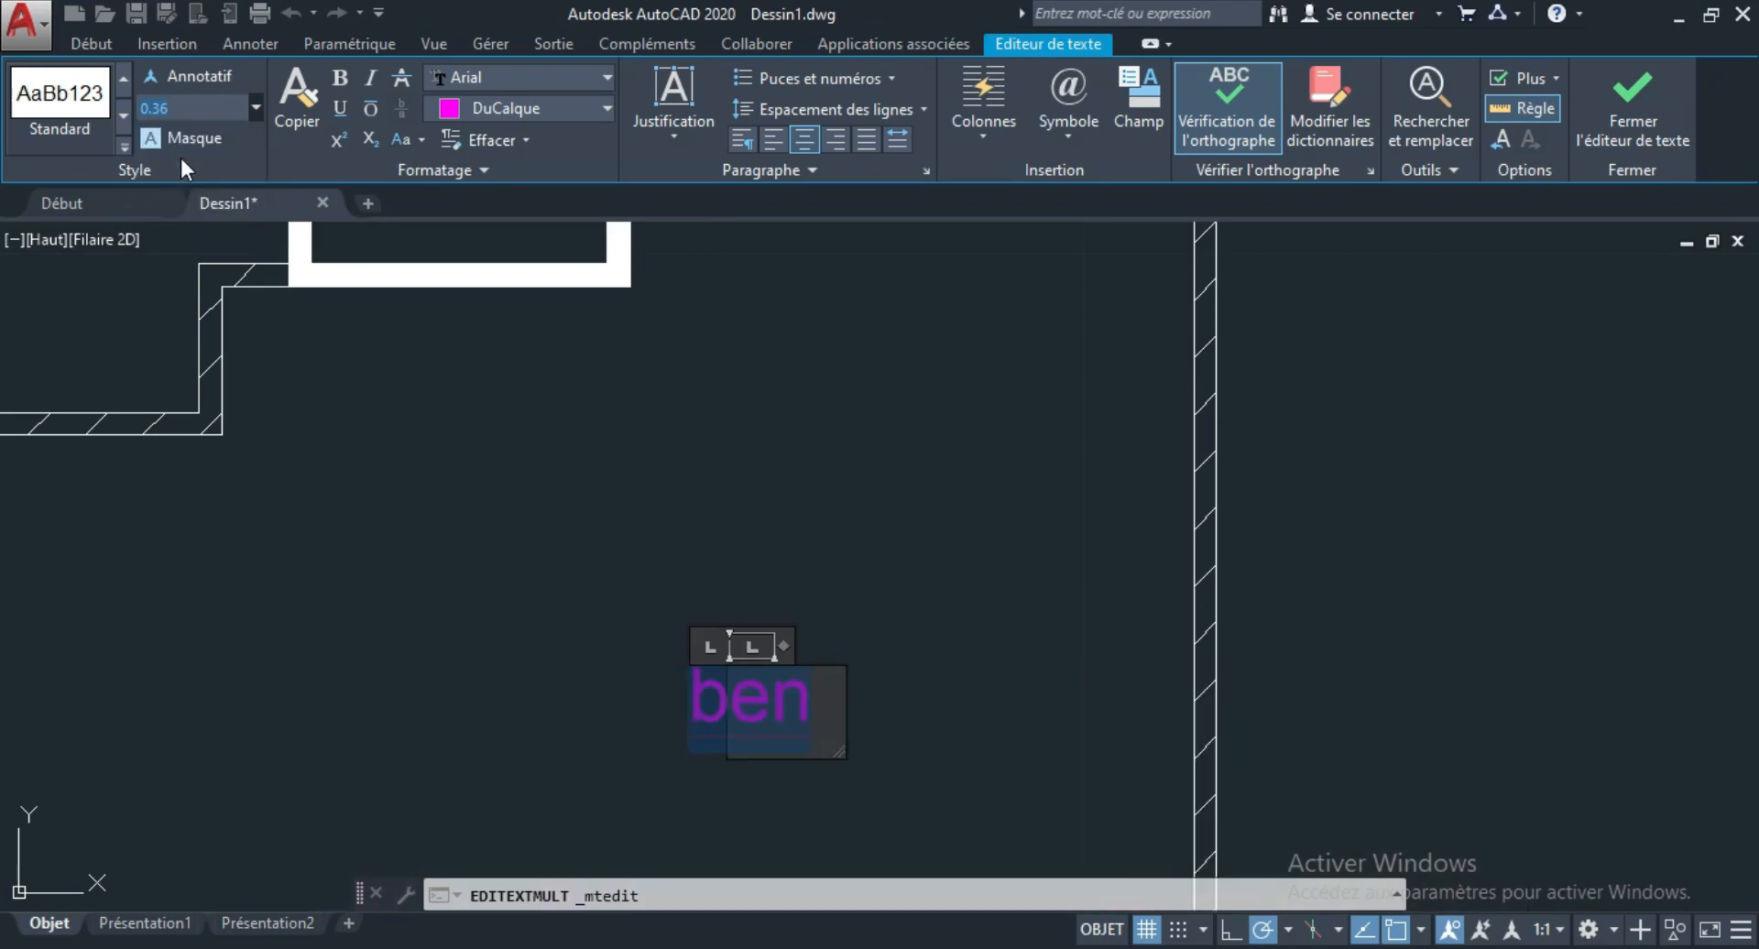
scroll(471, 389, "down", 5)
scroll(496, 476, "up", 5)
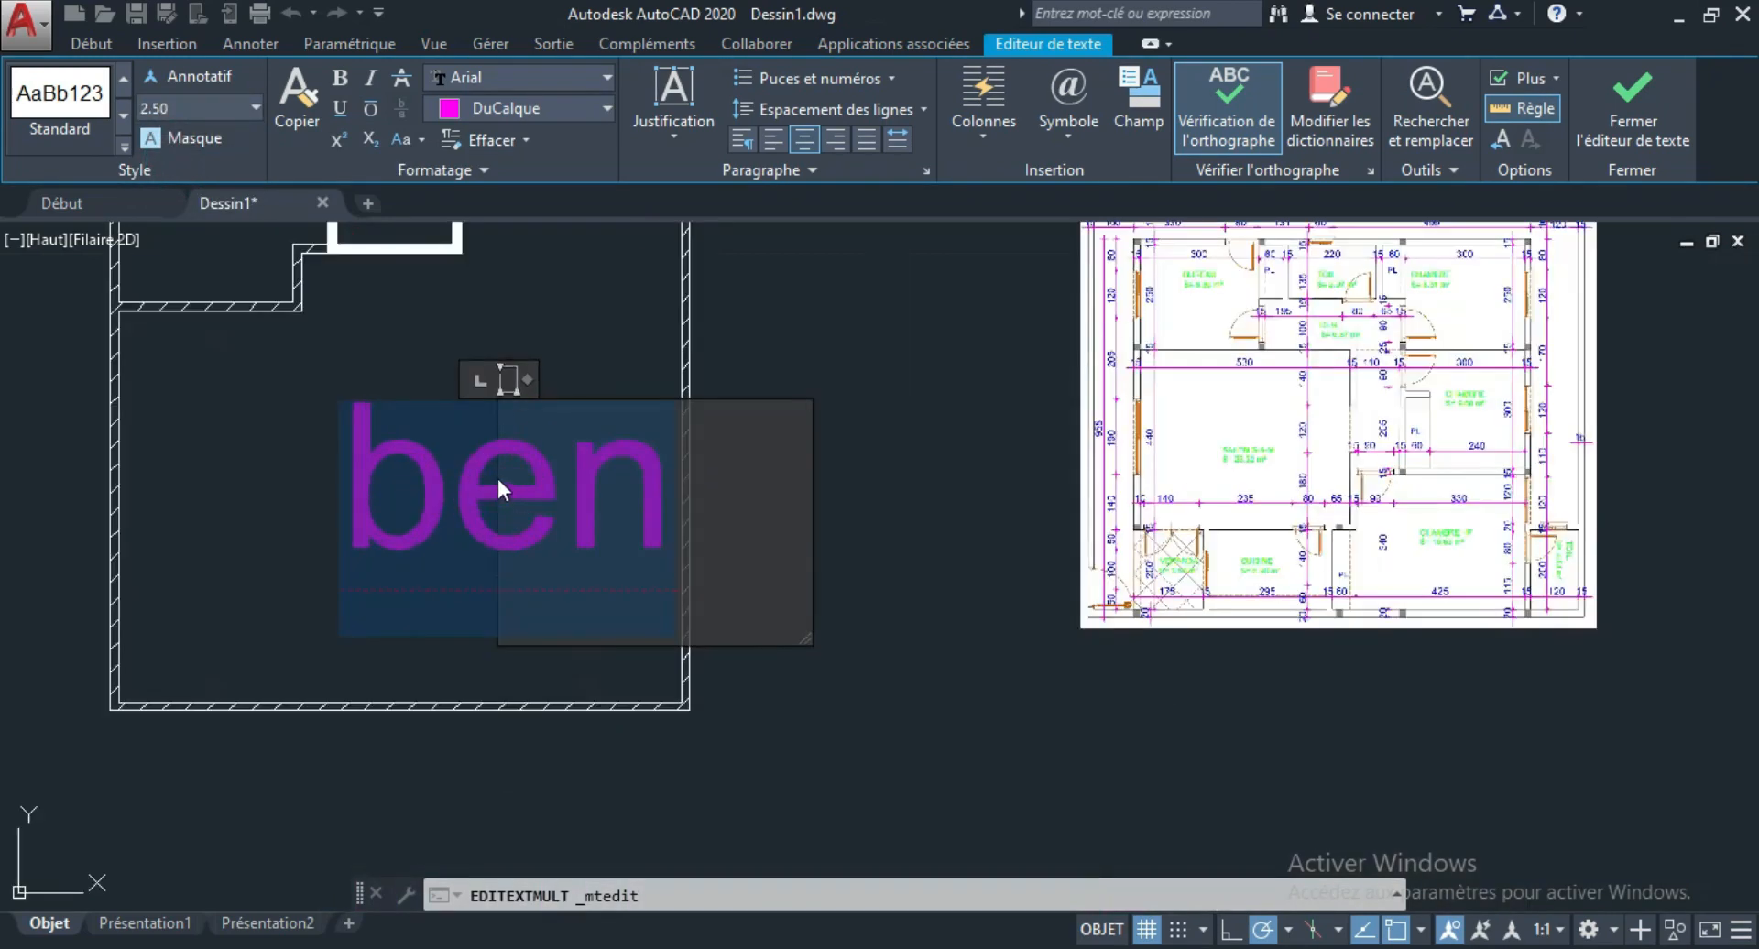
scroll(546, 553, "down", 2)
scroll(481, 499, "up", 2)
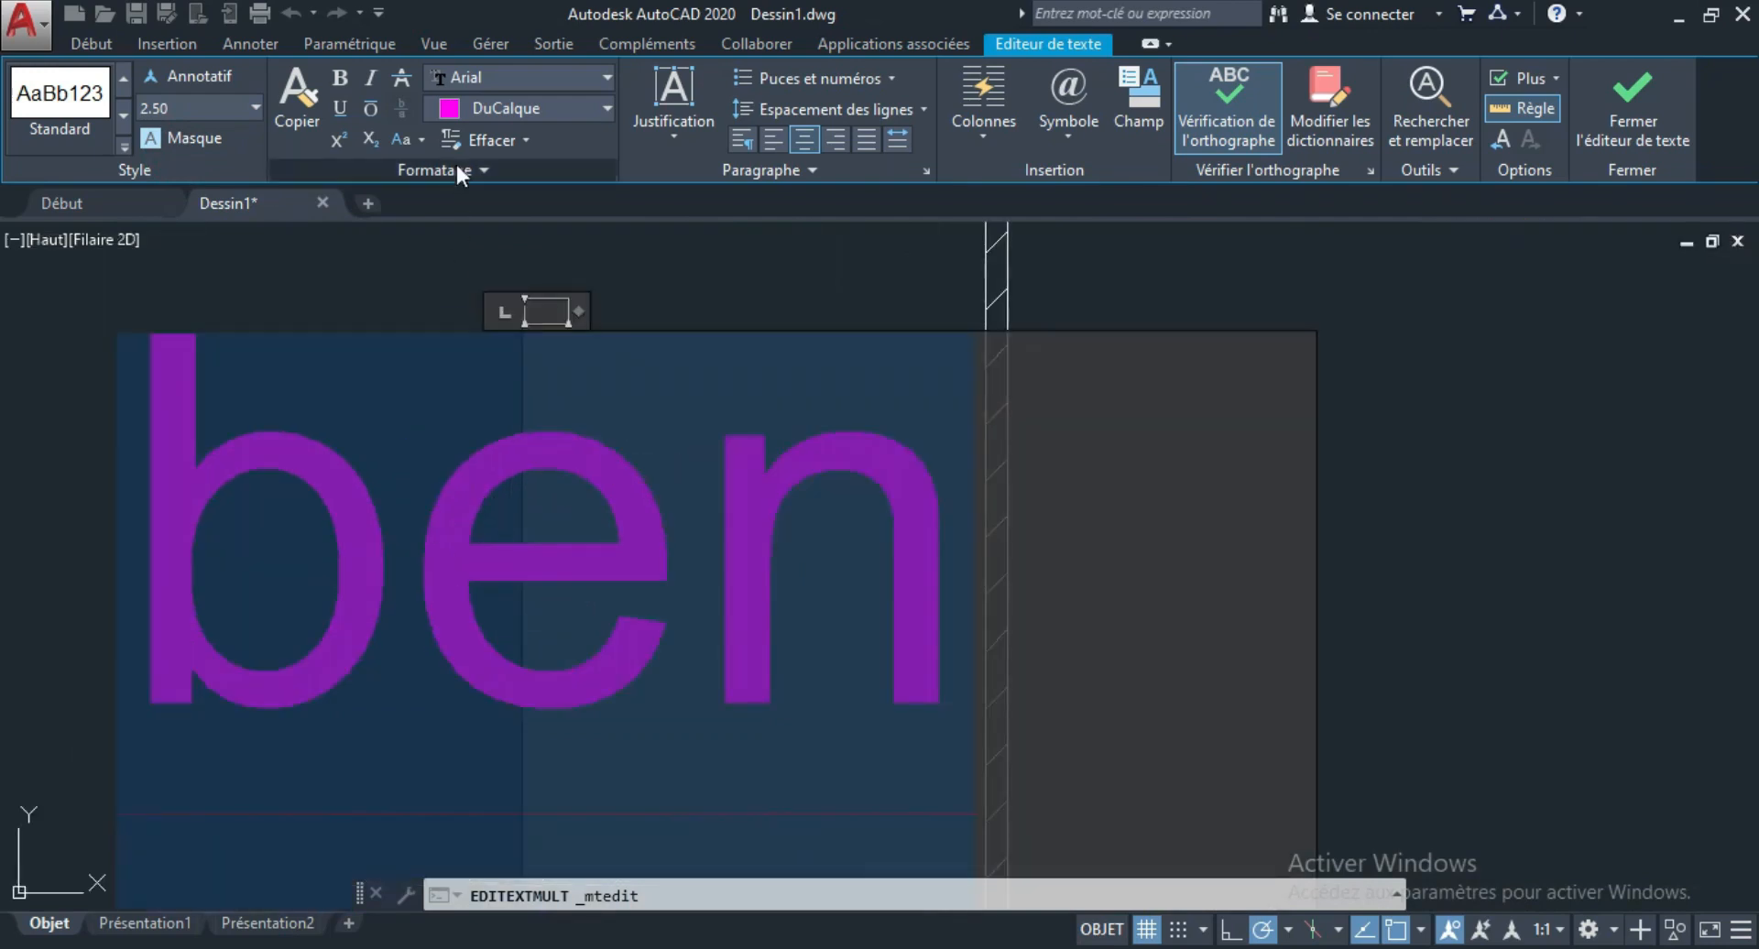
Change the font of the "ben" text to Bodoni MT.
left_click(603, 80)
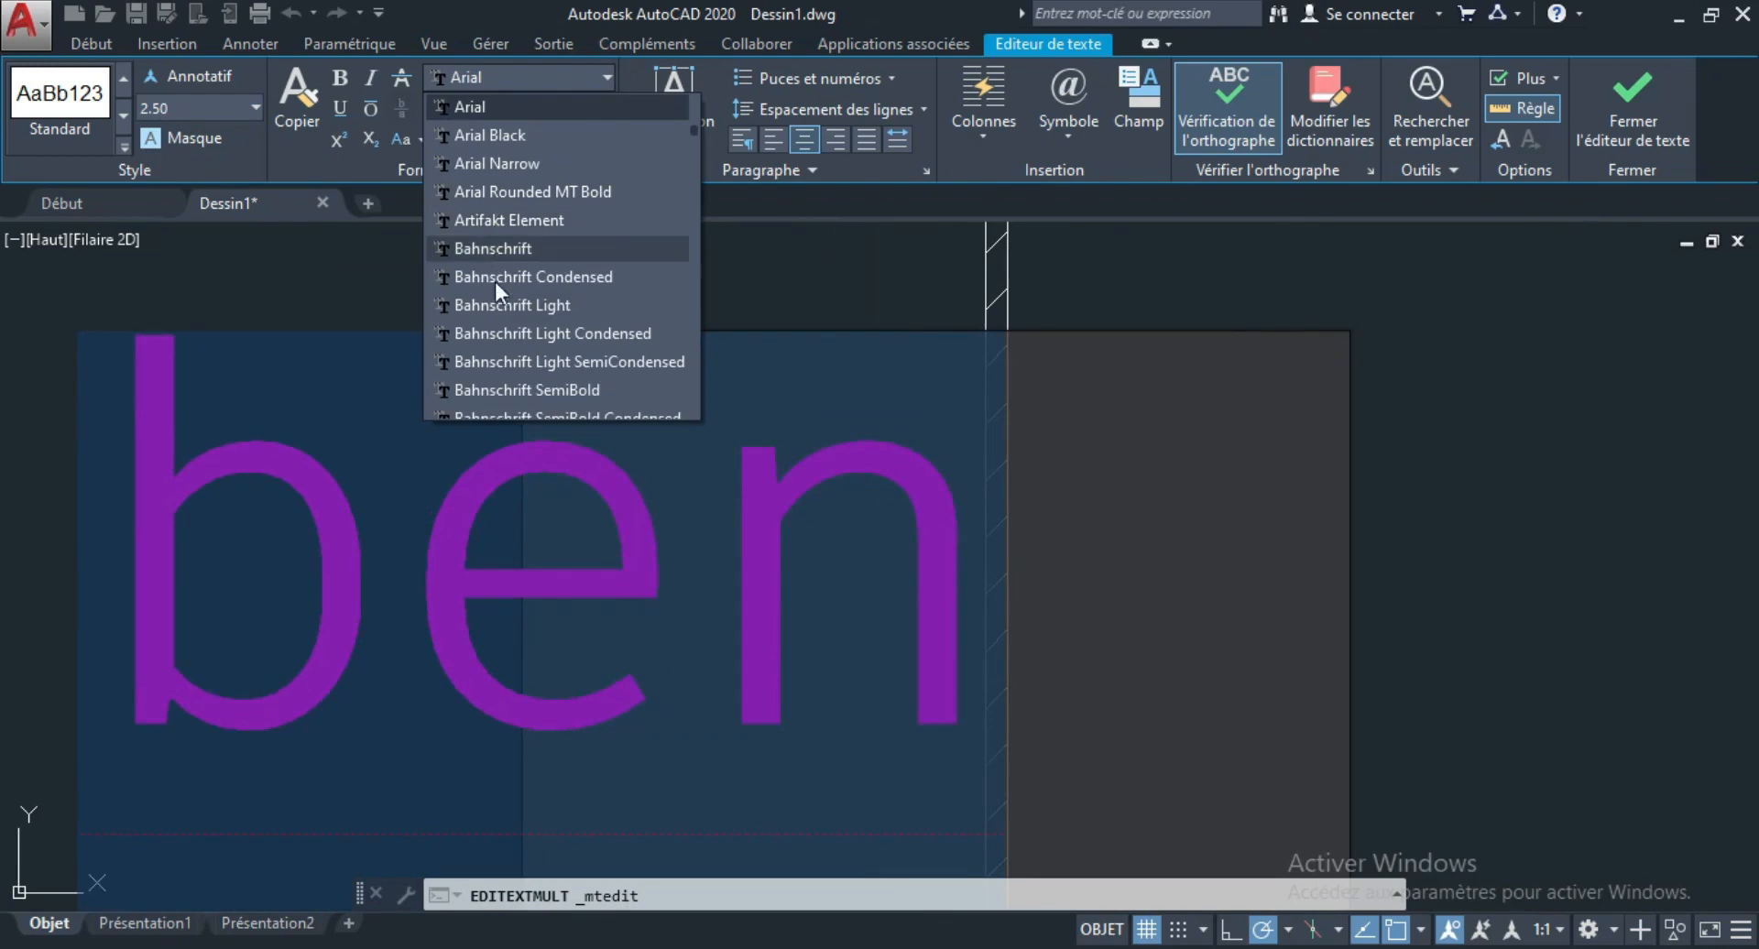
scroll(509, 363, "down", 3)
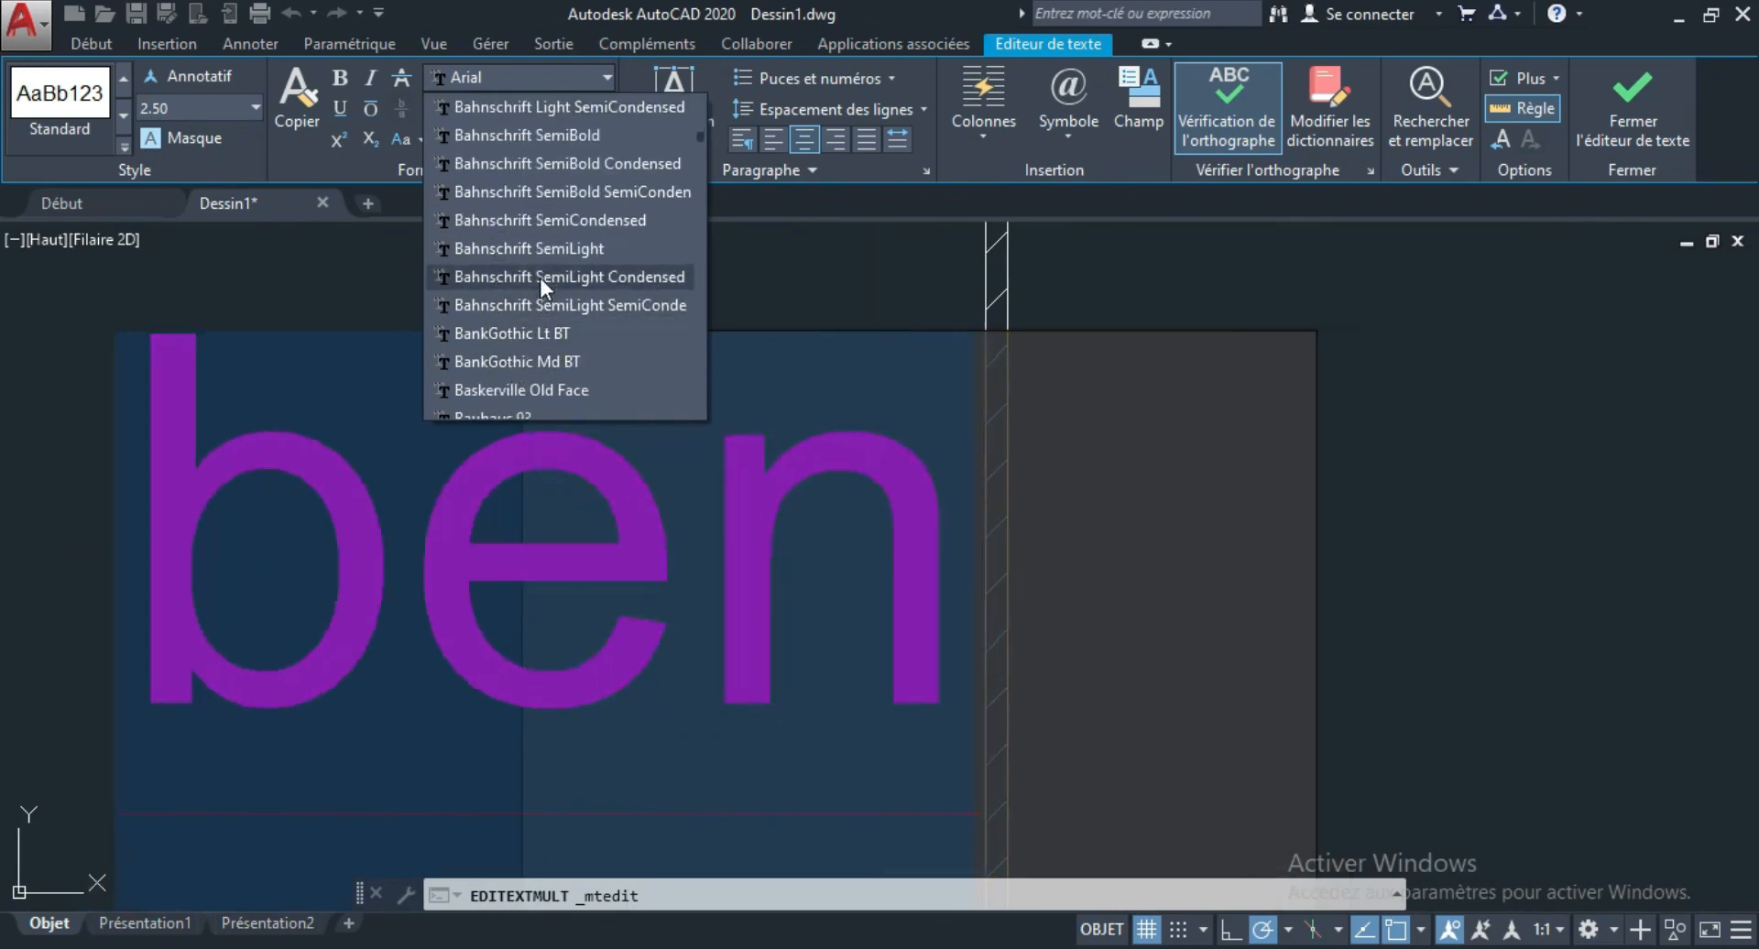
scroll(536, 321, "down", 3)
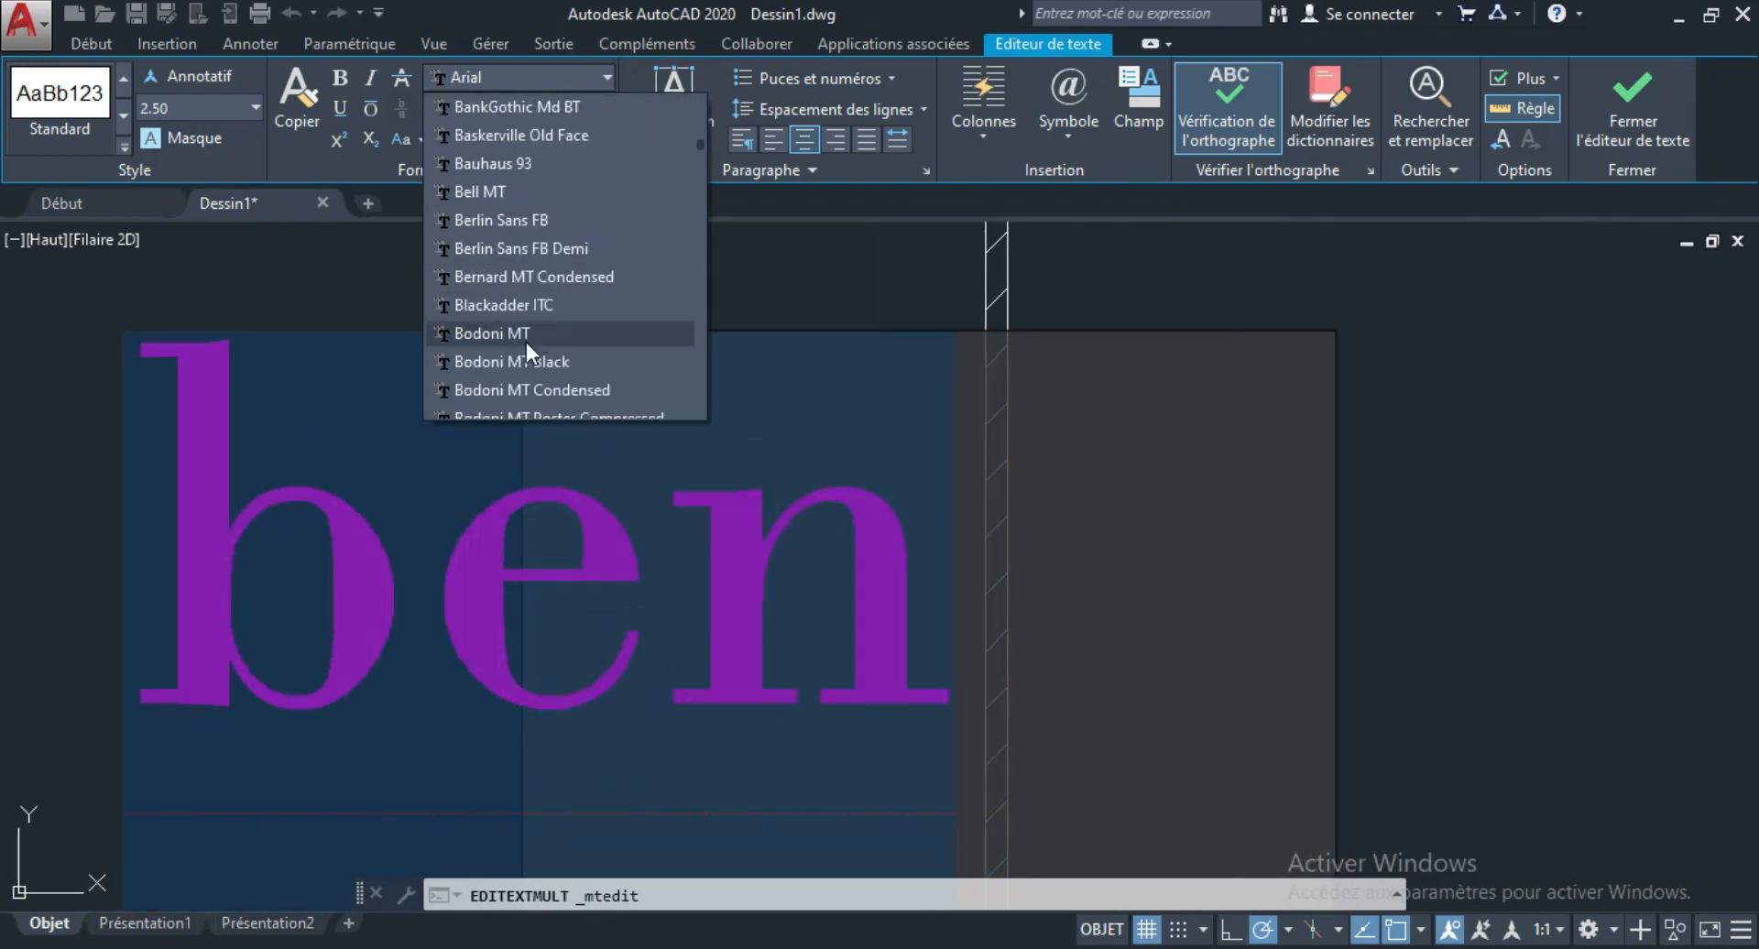
left_click(523, 335)
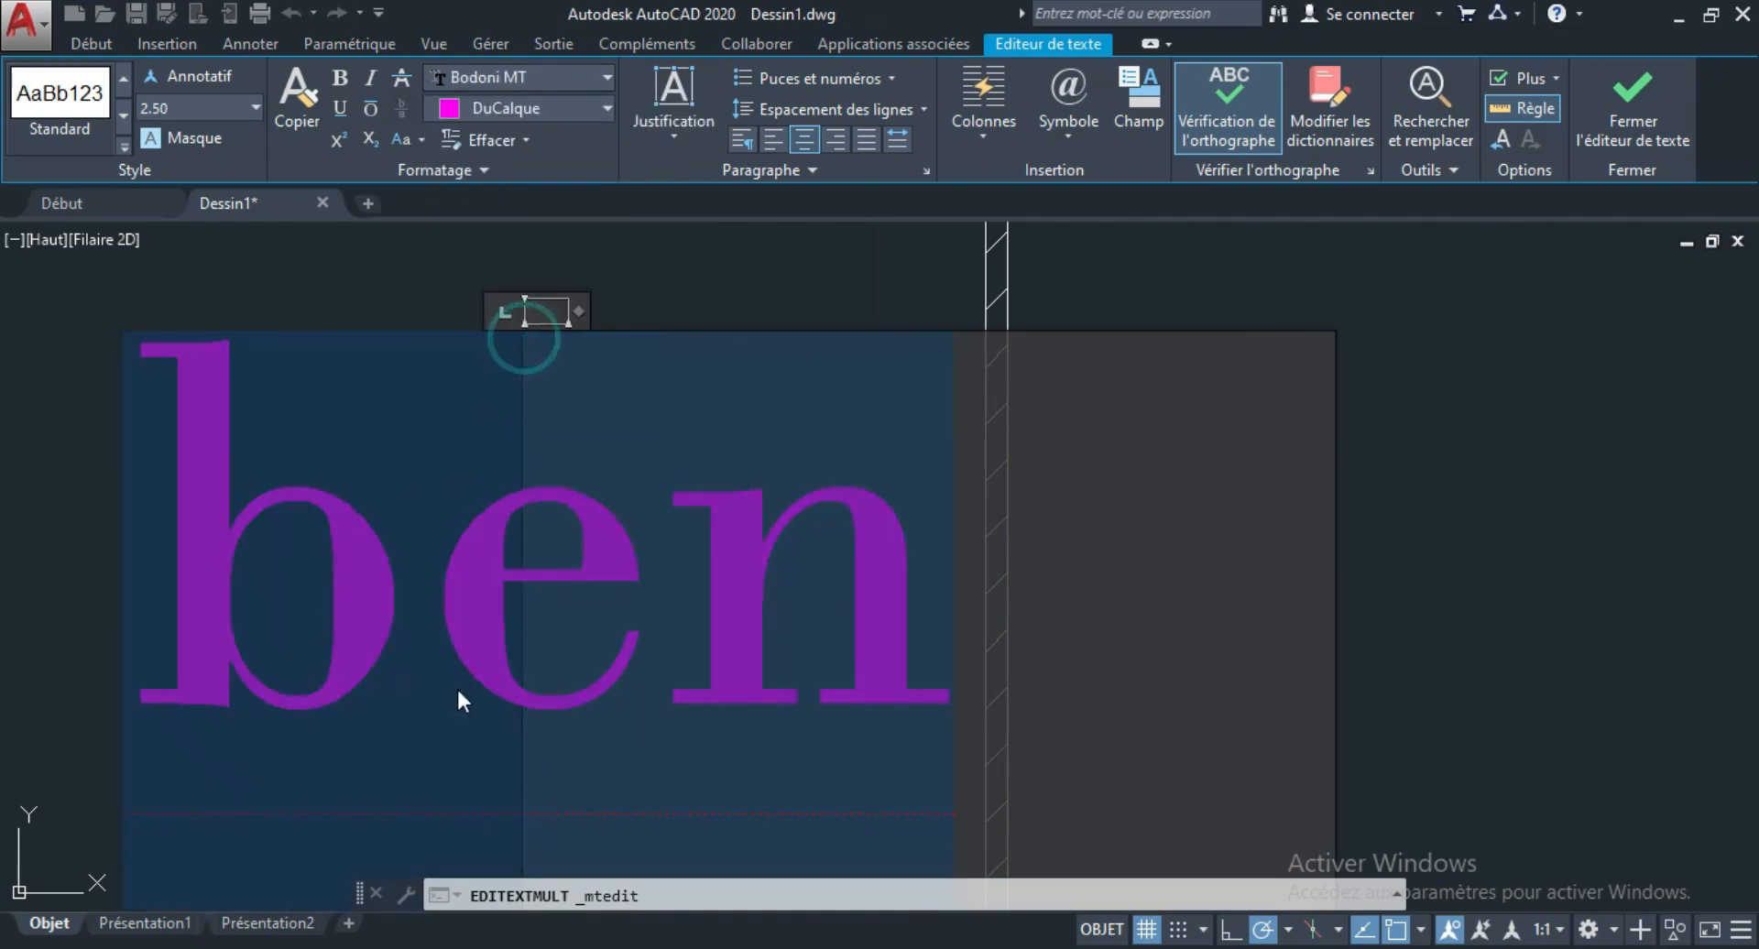
Format the "ben" text as bold, italic and underlined.
left_click(337, 83)
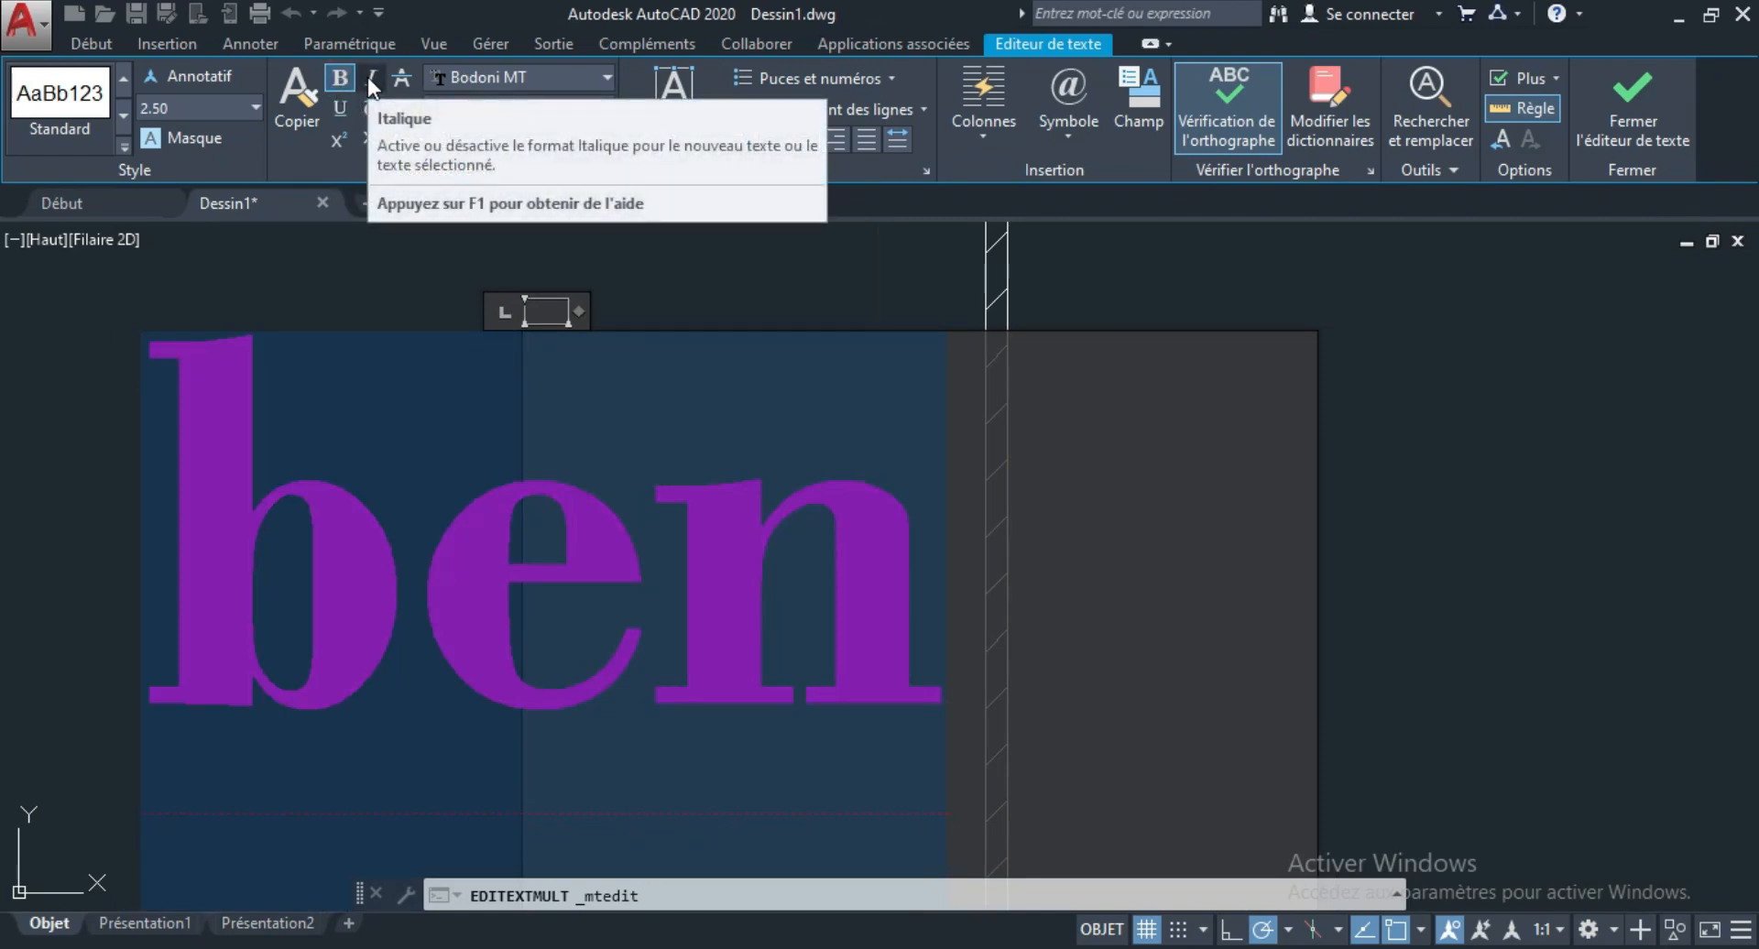
left_click(369, 79)
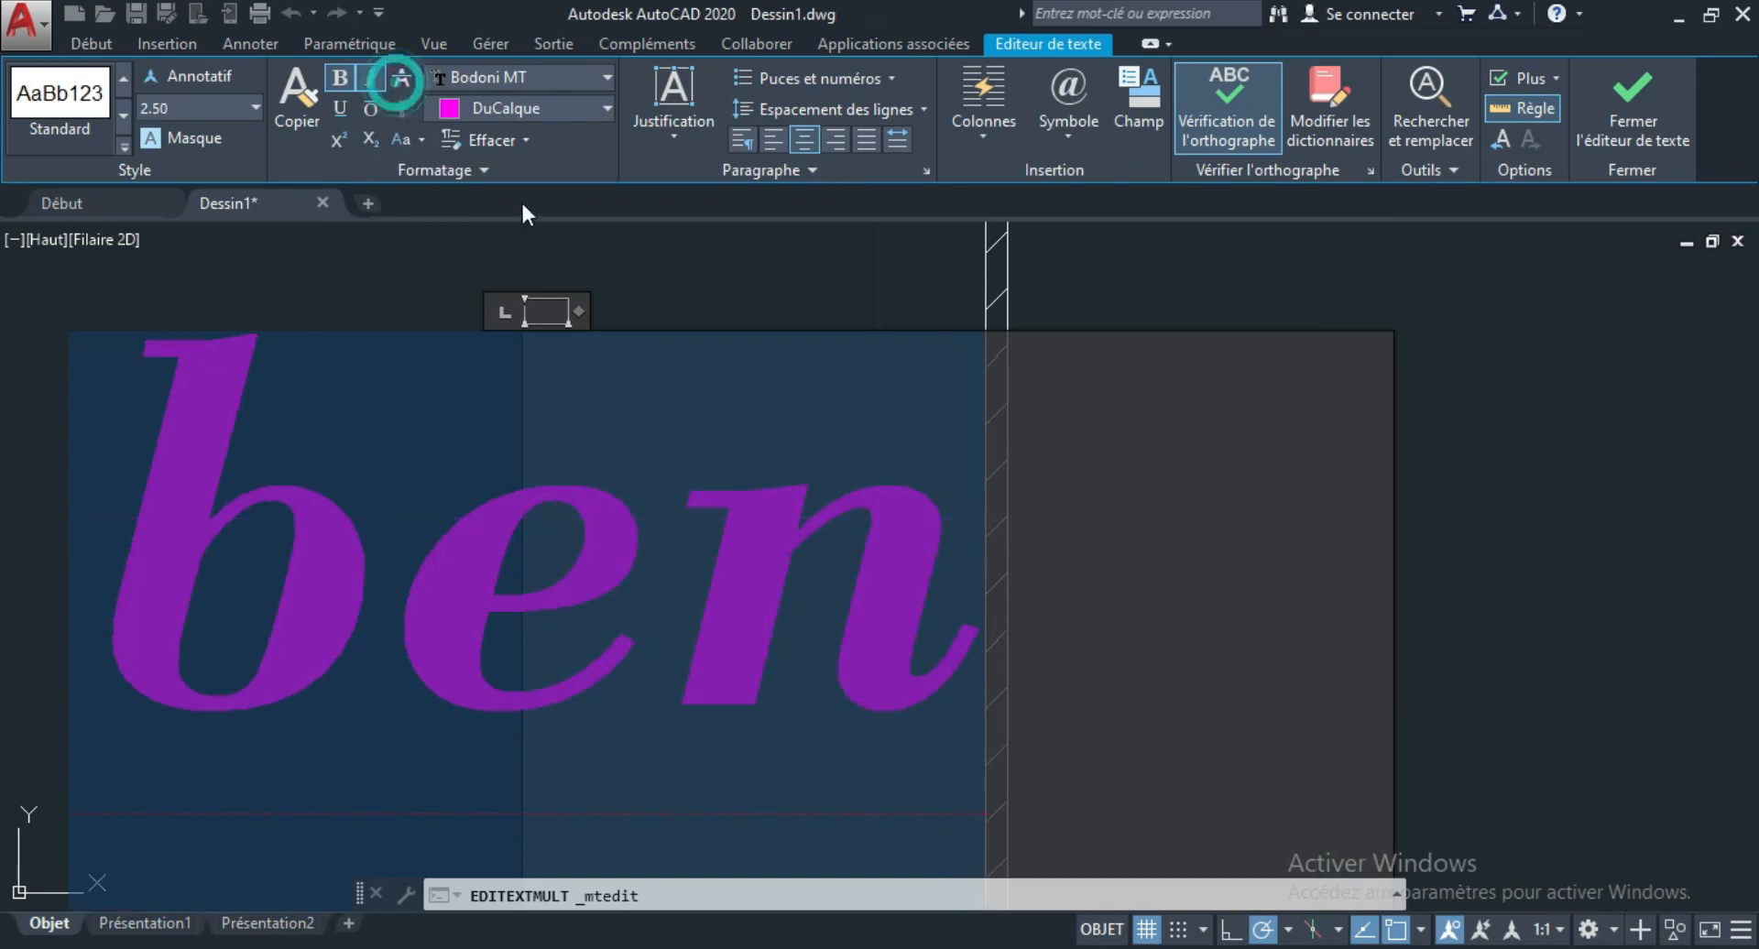
left_click(341, 110)
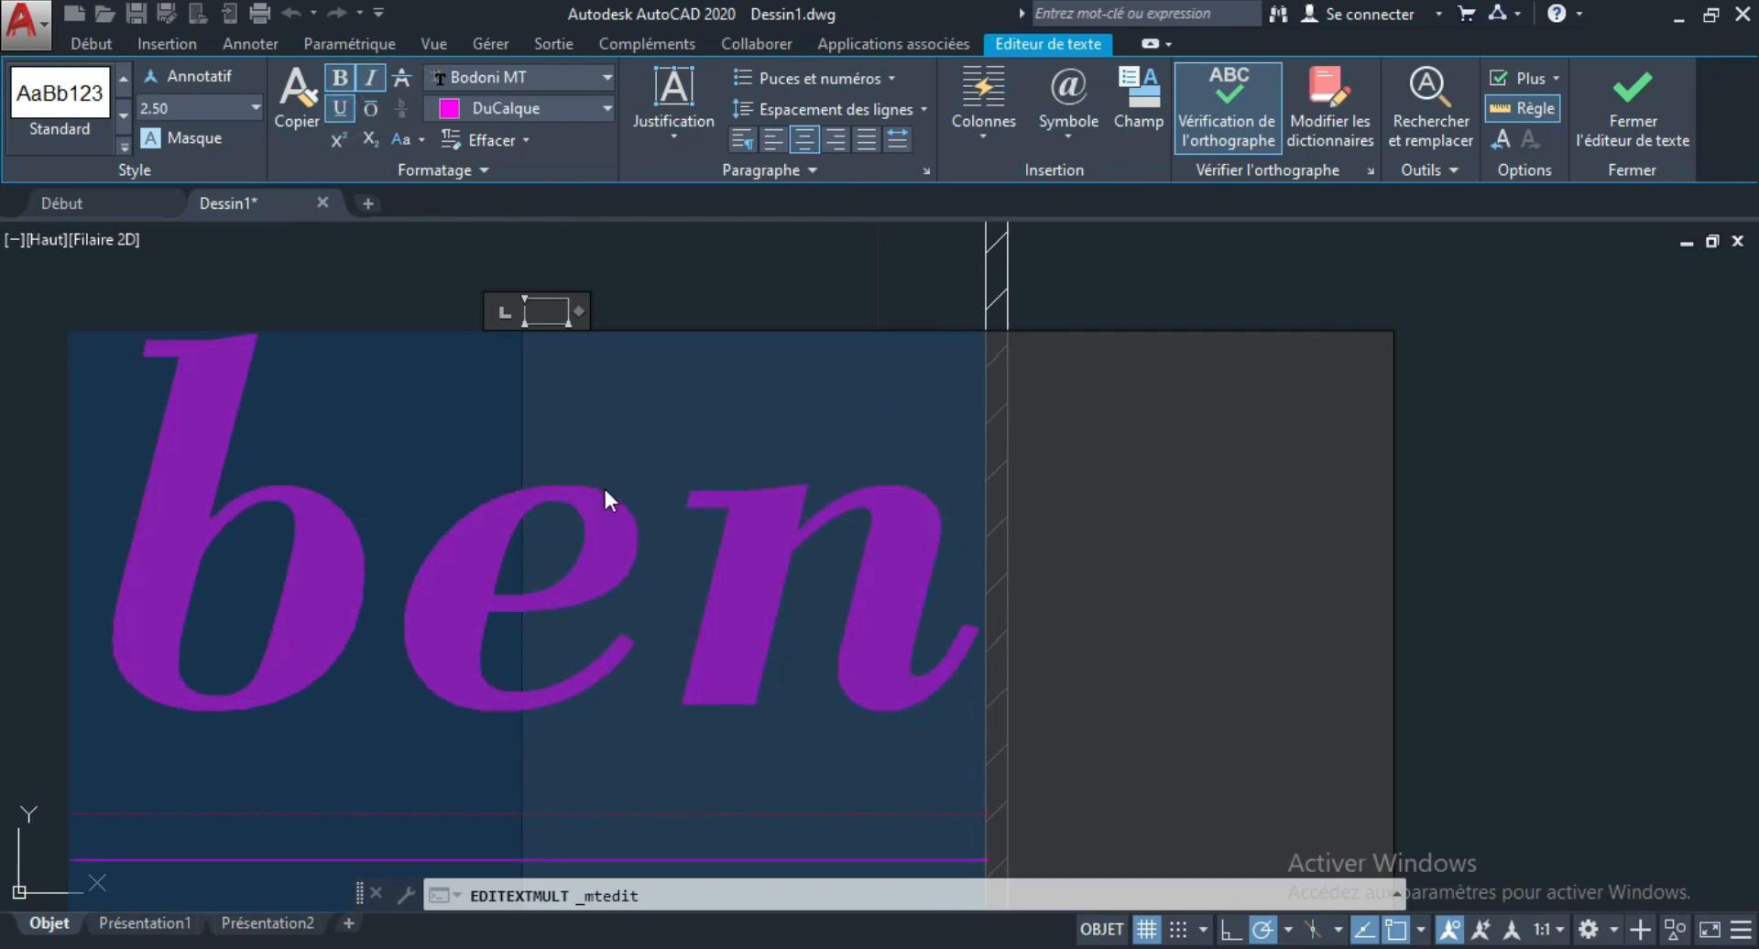
scroll(656, 519, "down", 2)
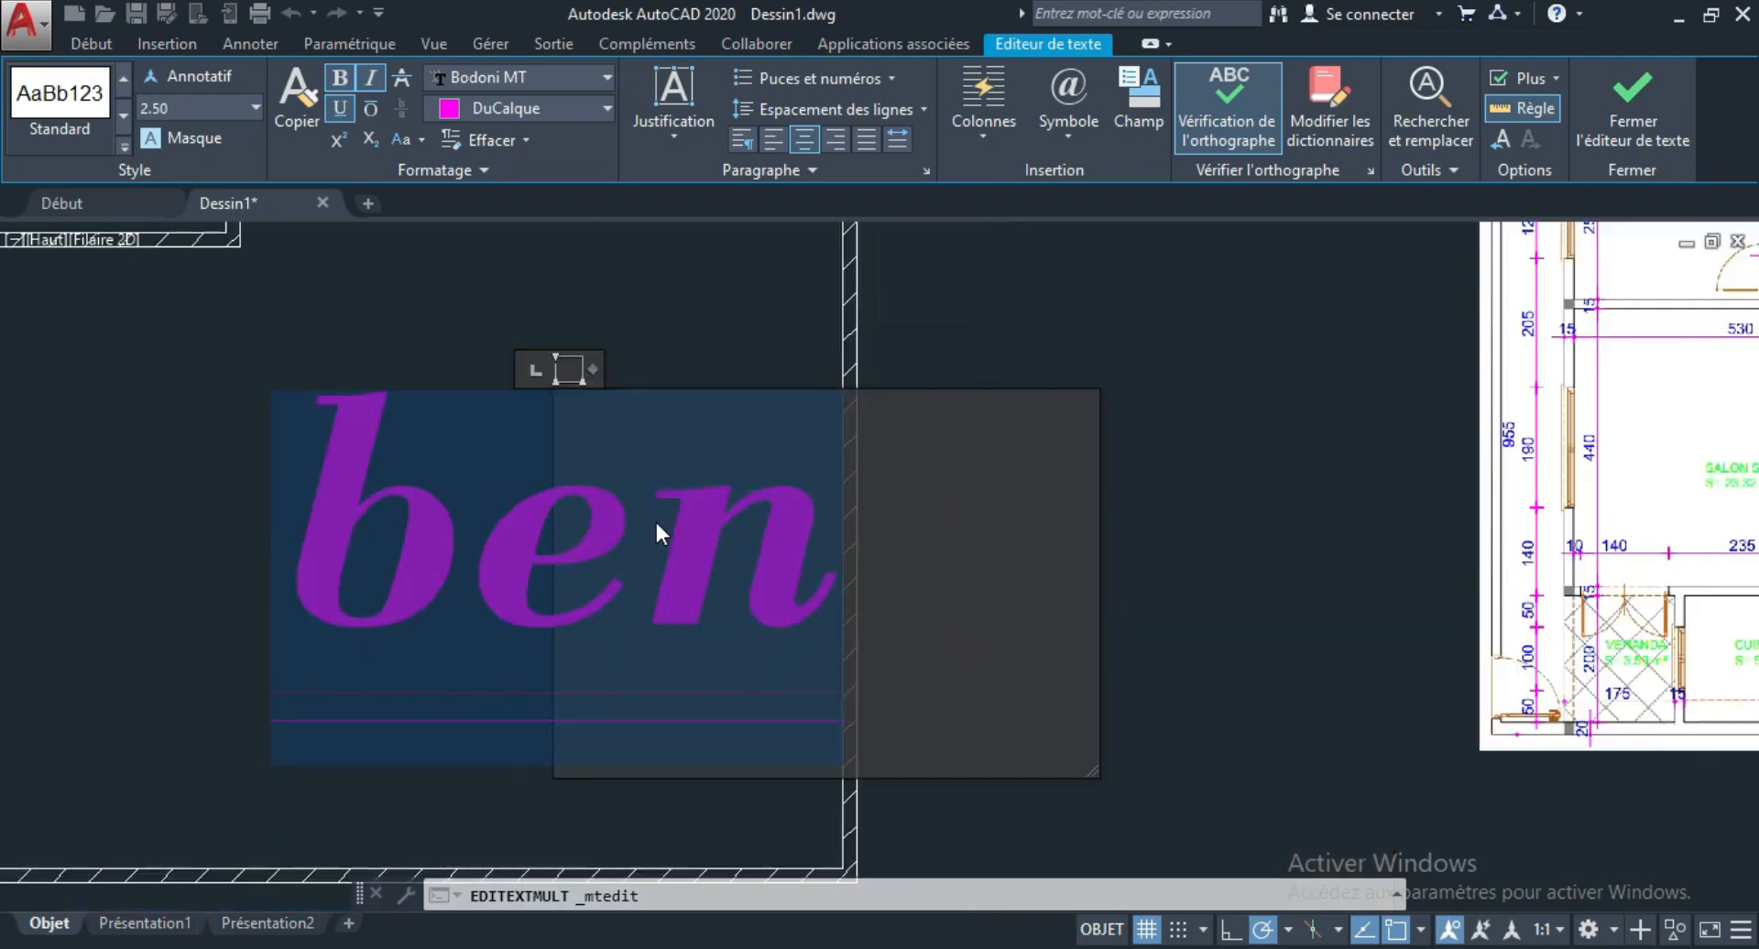
scroll(656, 500, "down", 4)
scroll(668, 492, "up", 2)
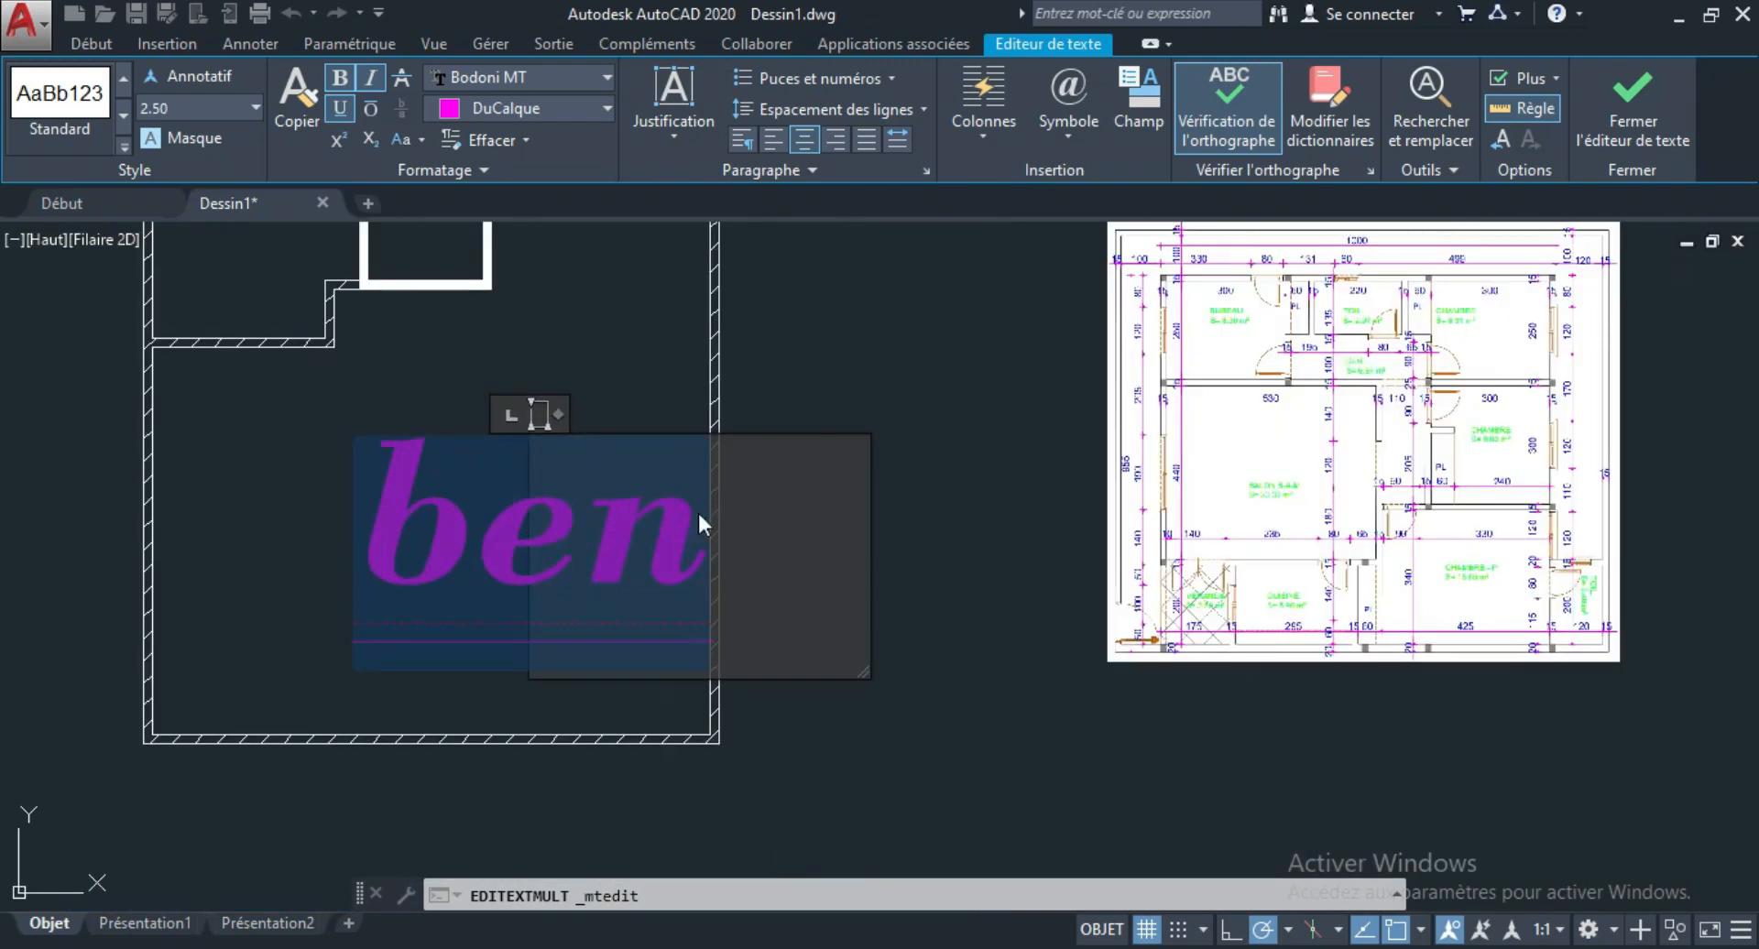
Finish editing the "ben" text and close the text editor.
left_click(1629, 107)
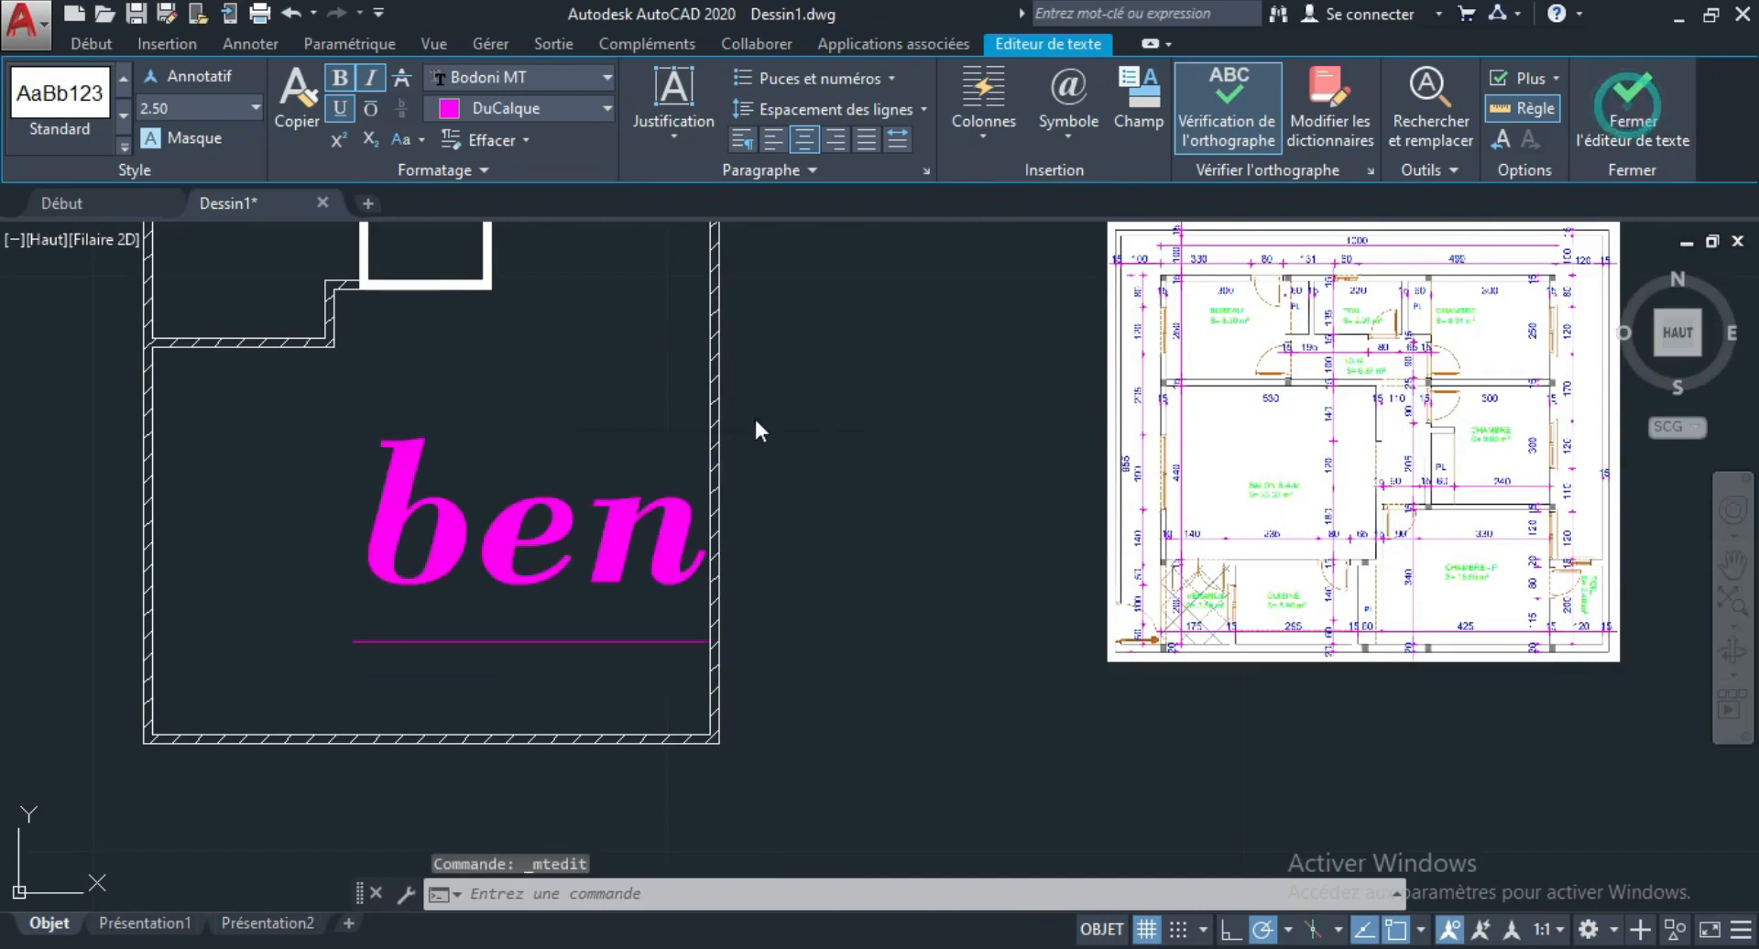
scroll(506, 500, "down", 2)
scroll(500, 505, "up", 2)
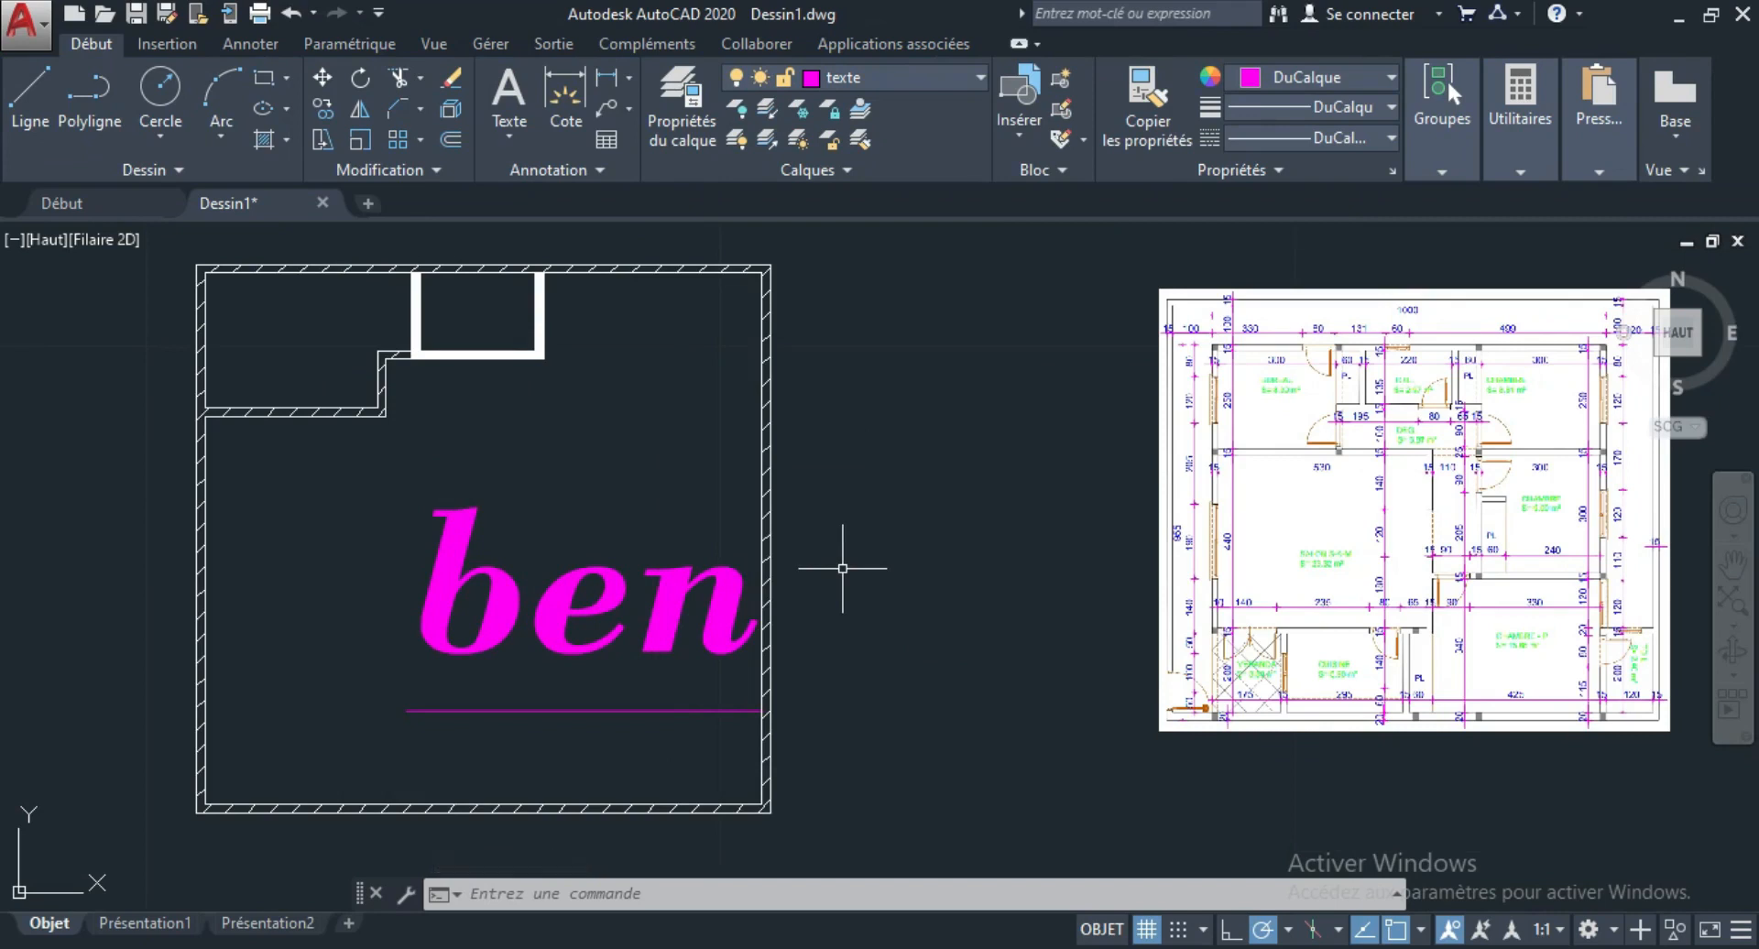
scroll(573, 603, "down", 2)
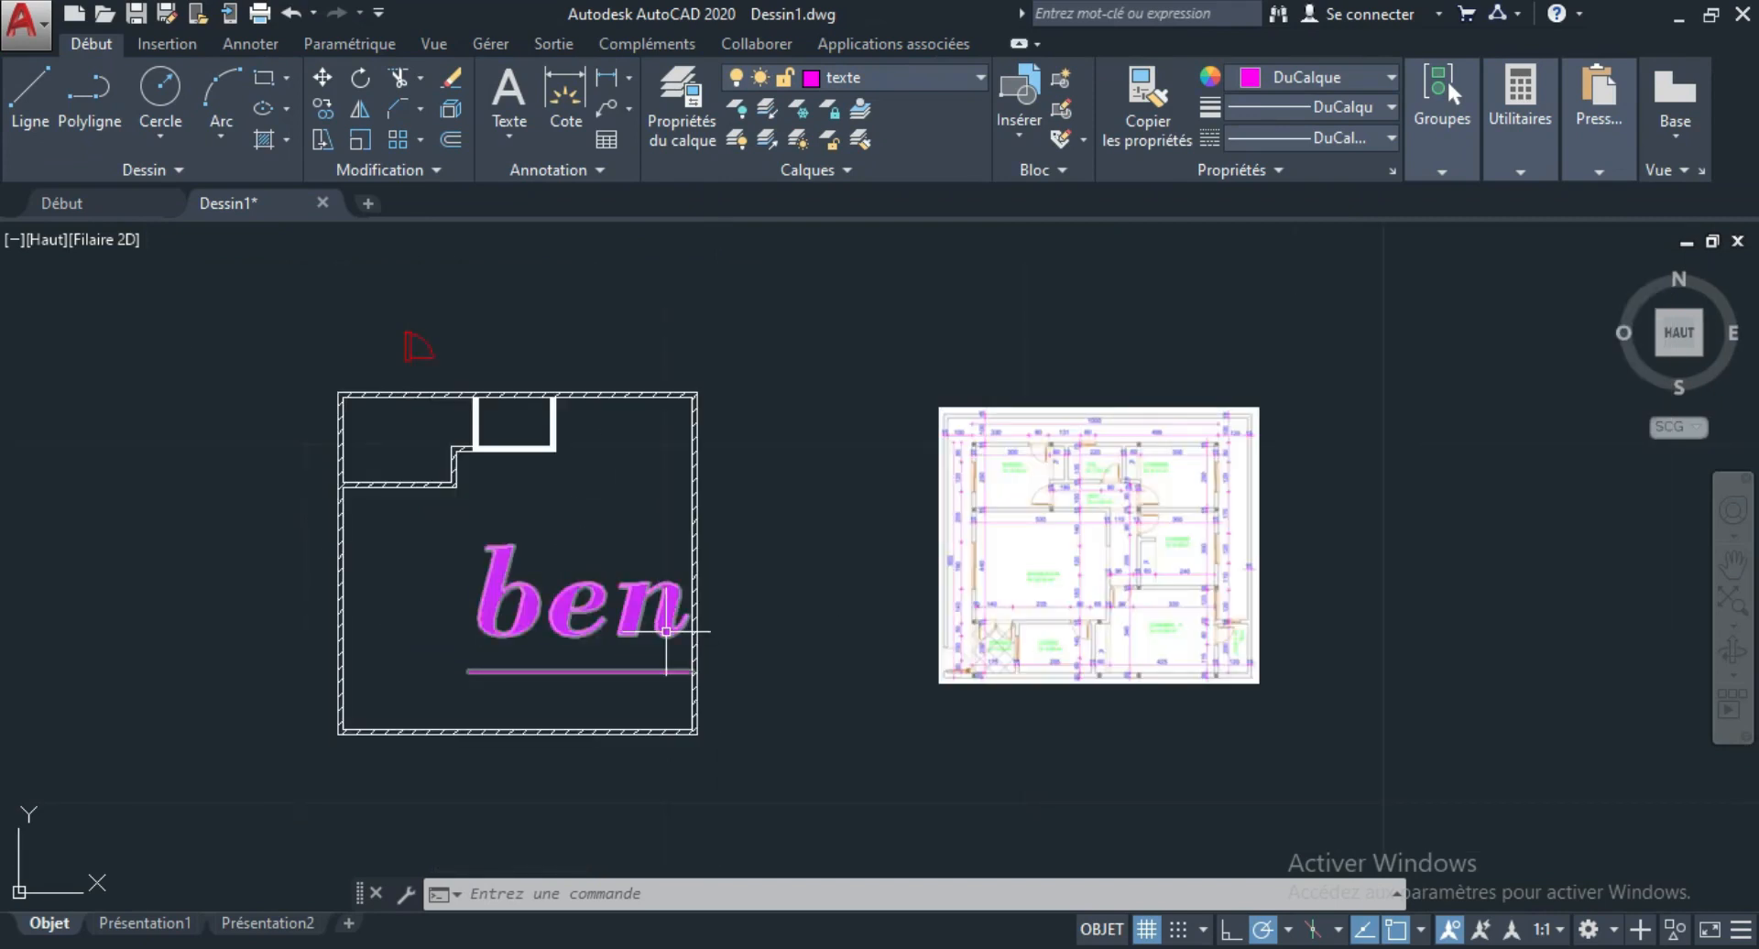
Turn the porte layer off and back on.
left_click(982, 80)
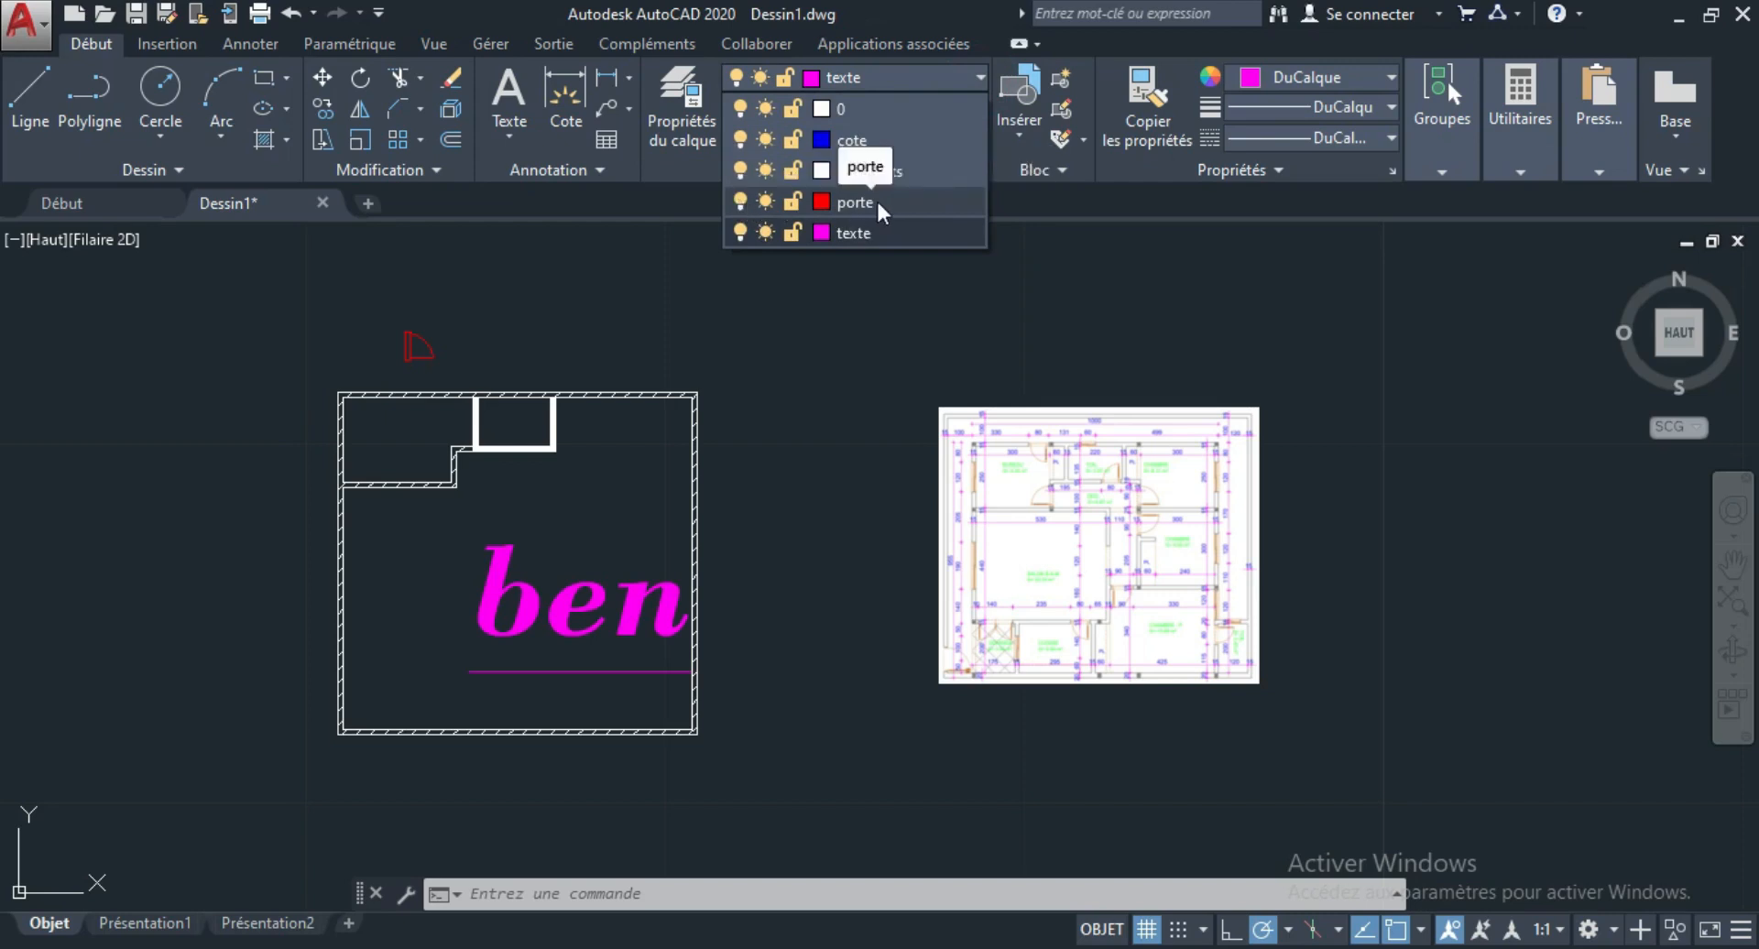
left_click(741, 202)
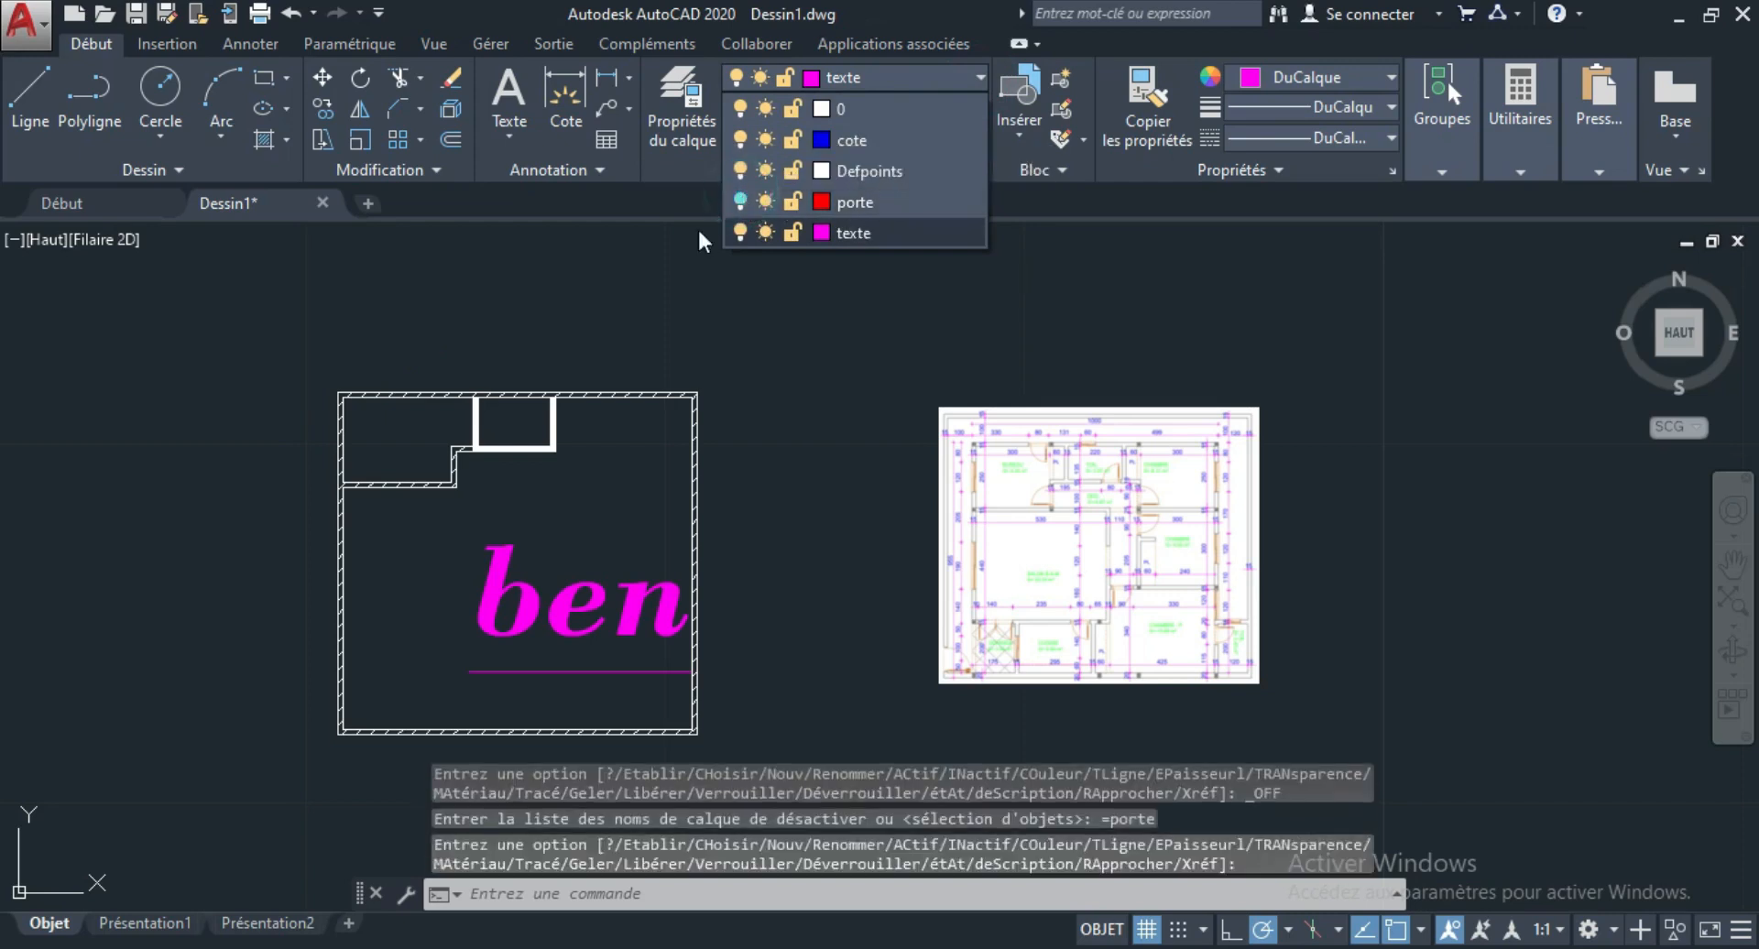
left_click(740, 201)
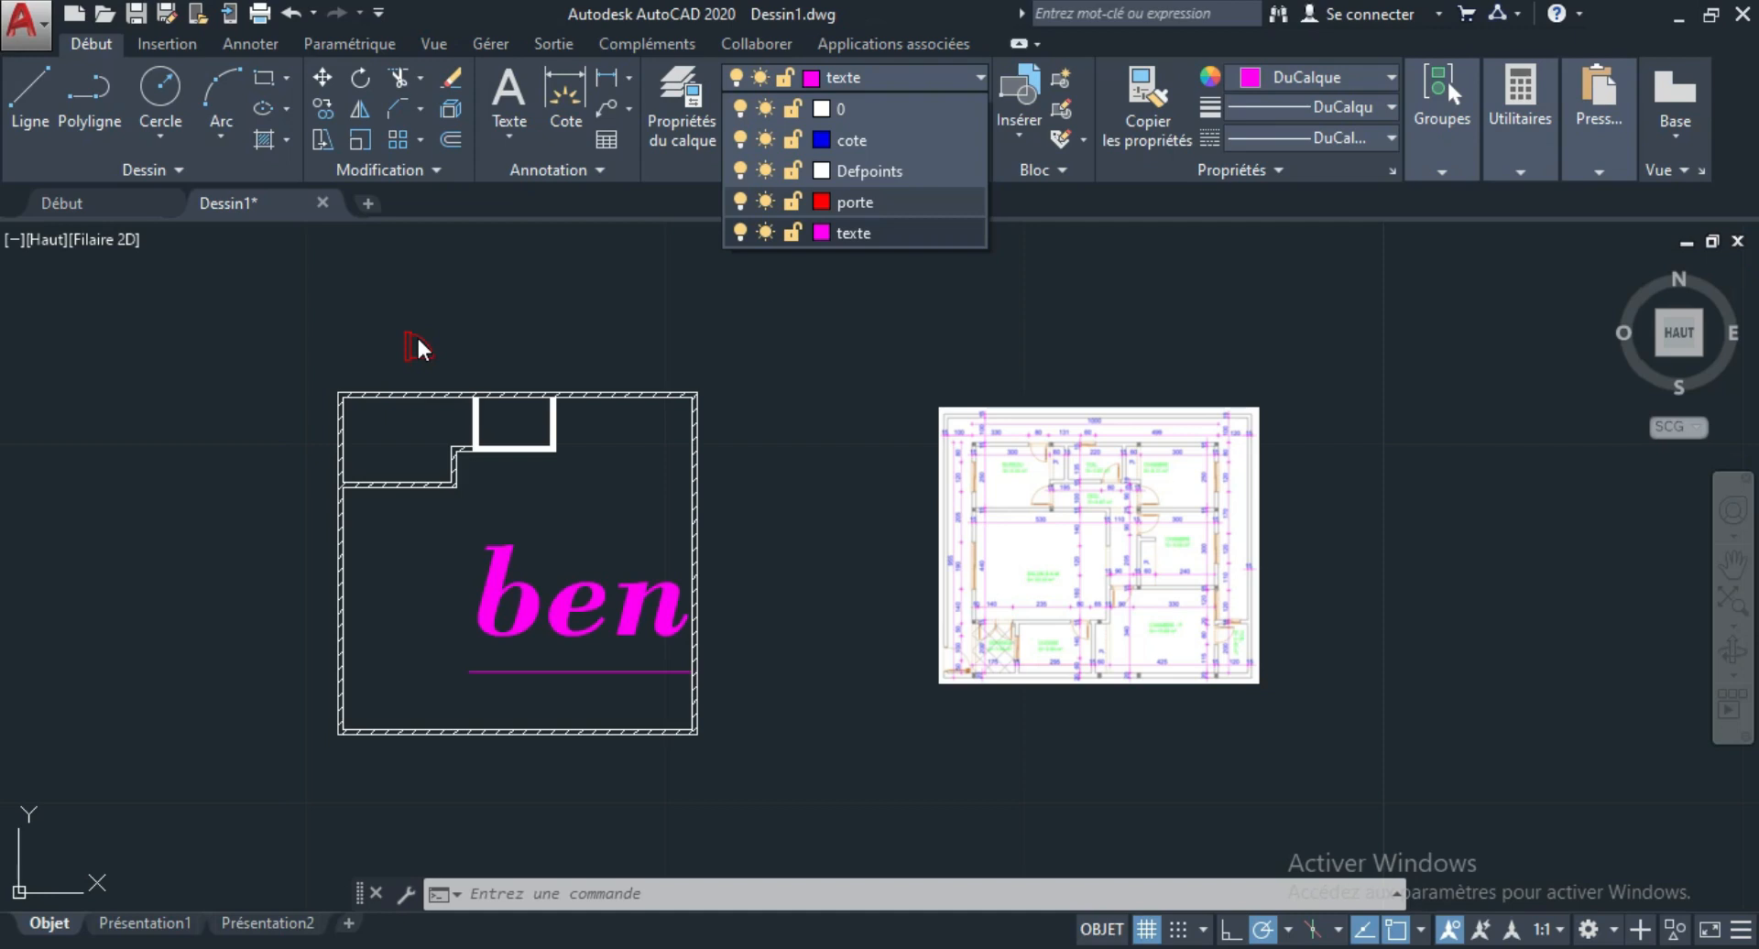
left_click(546, 312)
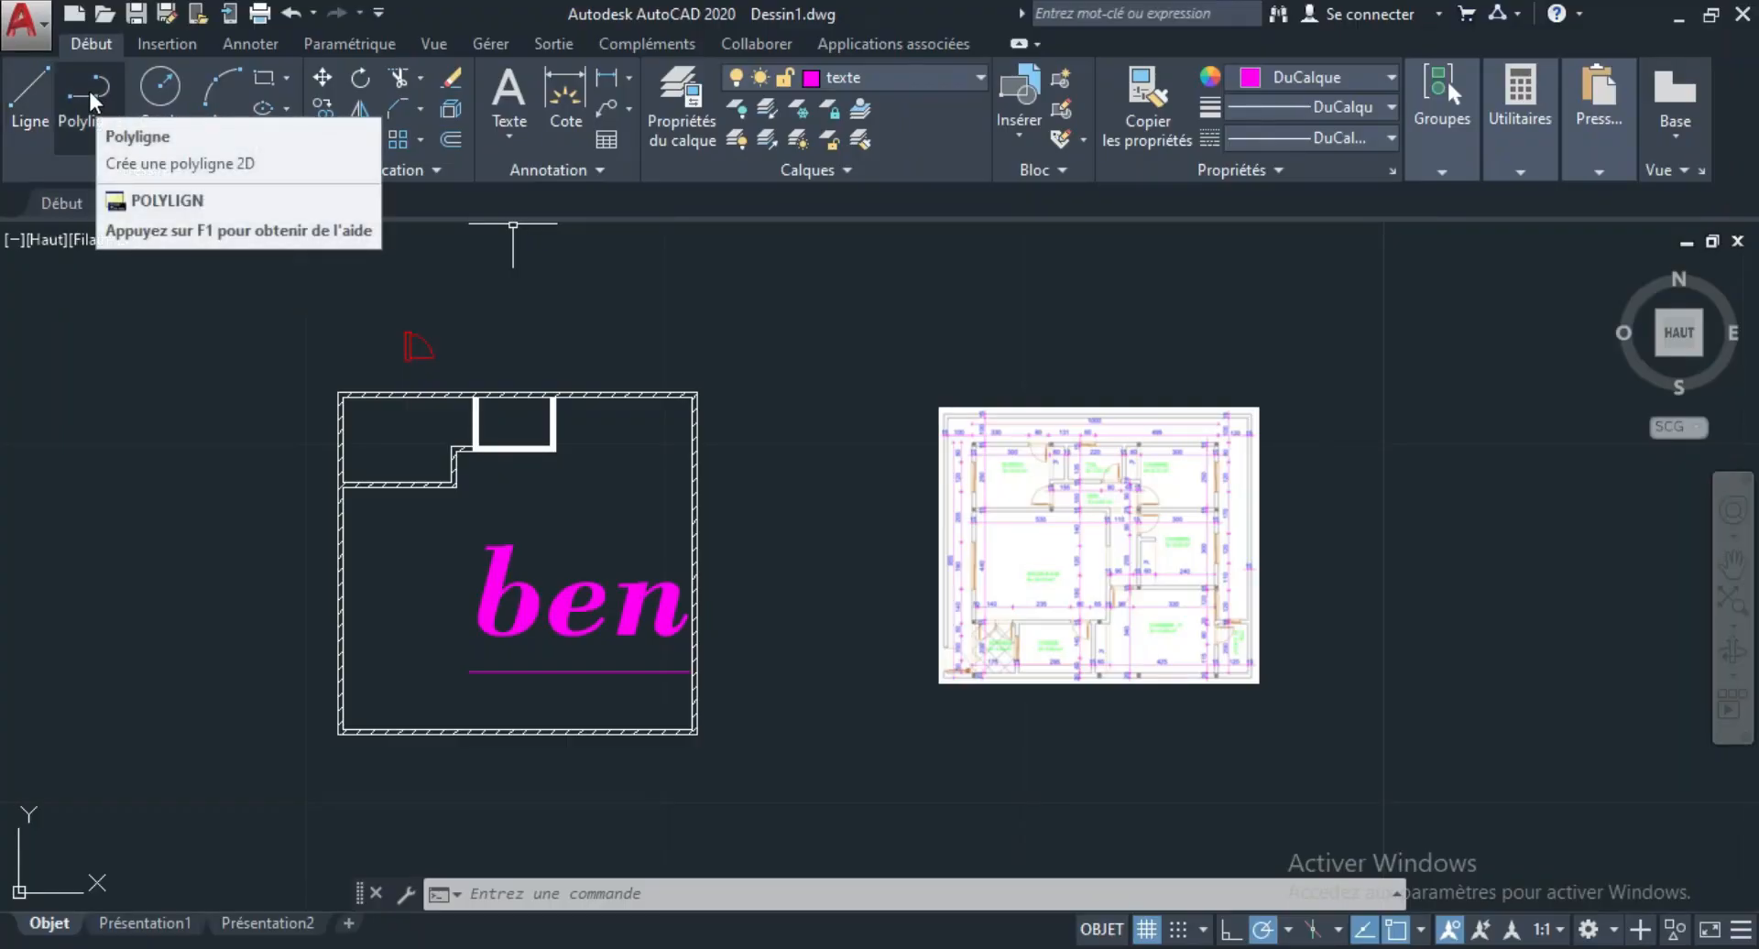
Draw a stepped chain of three separate lines above the "ben" text, starting with a vertical segment about 0.91 long.
left_click(30, 92)
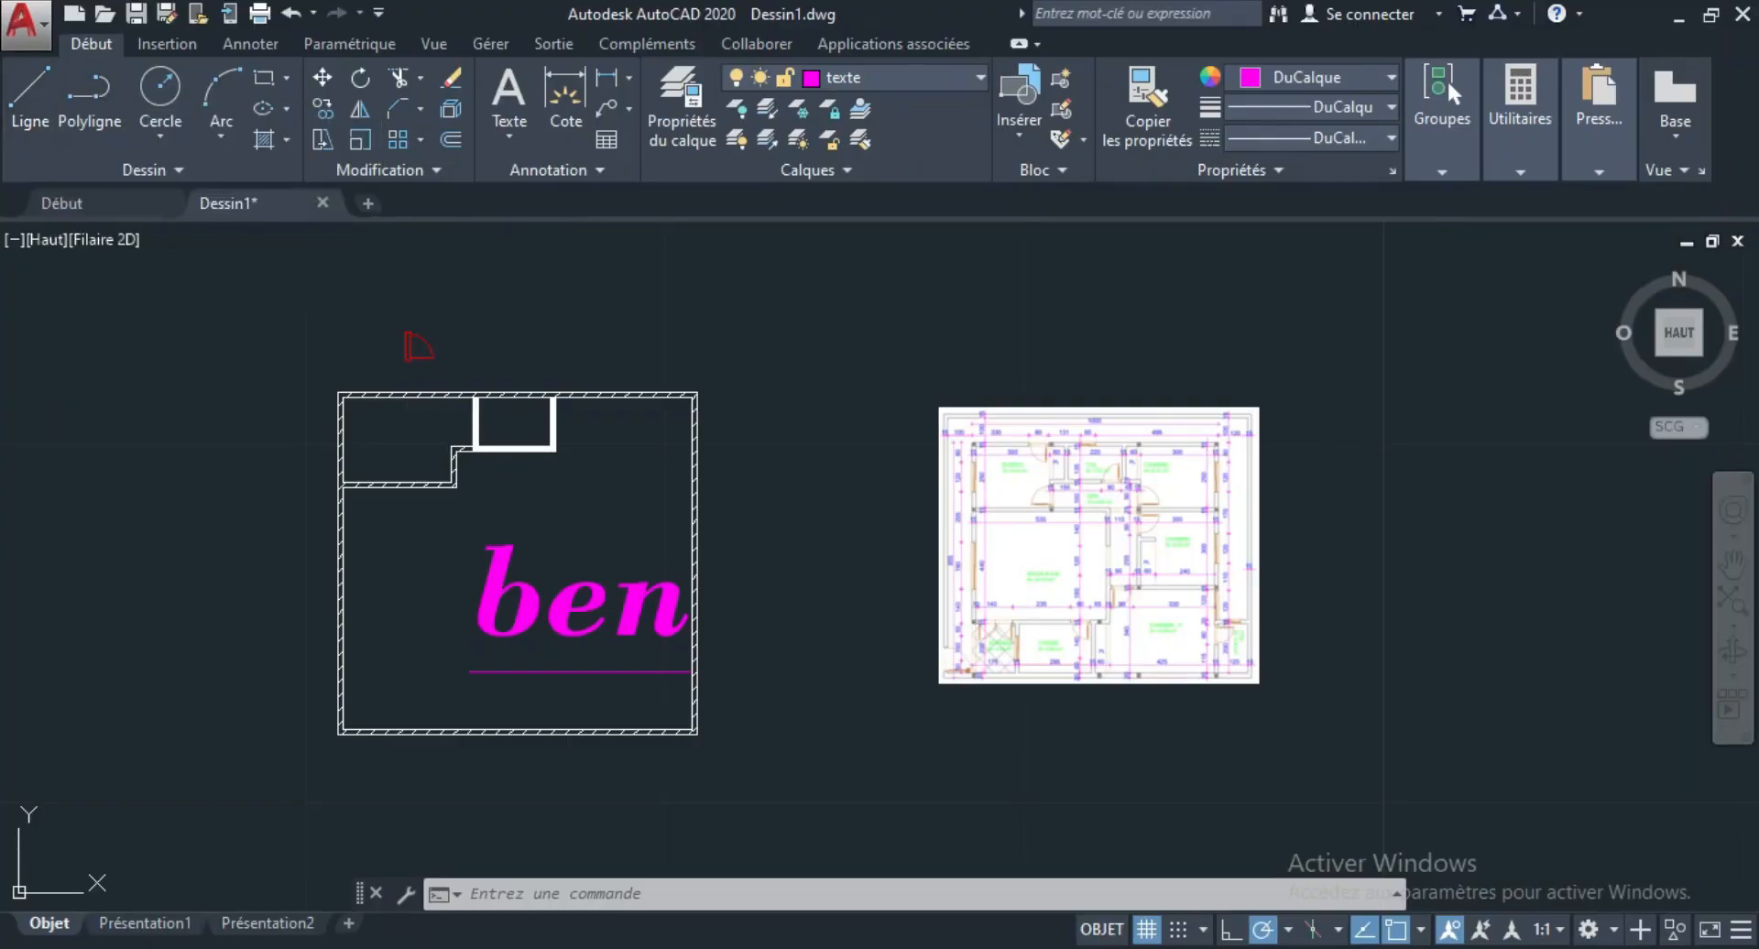
scroll(600, 476, "up", 4)
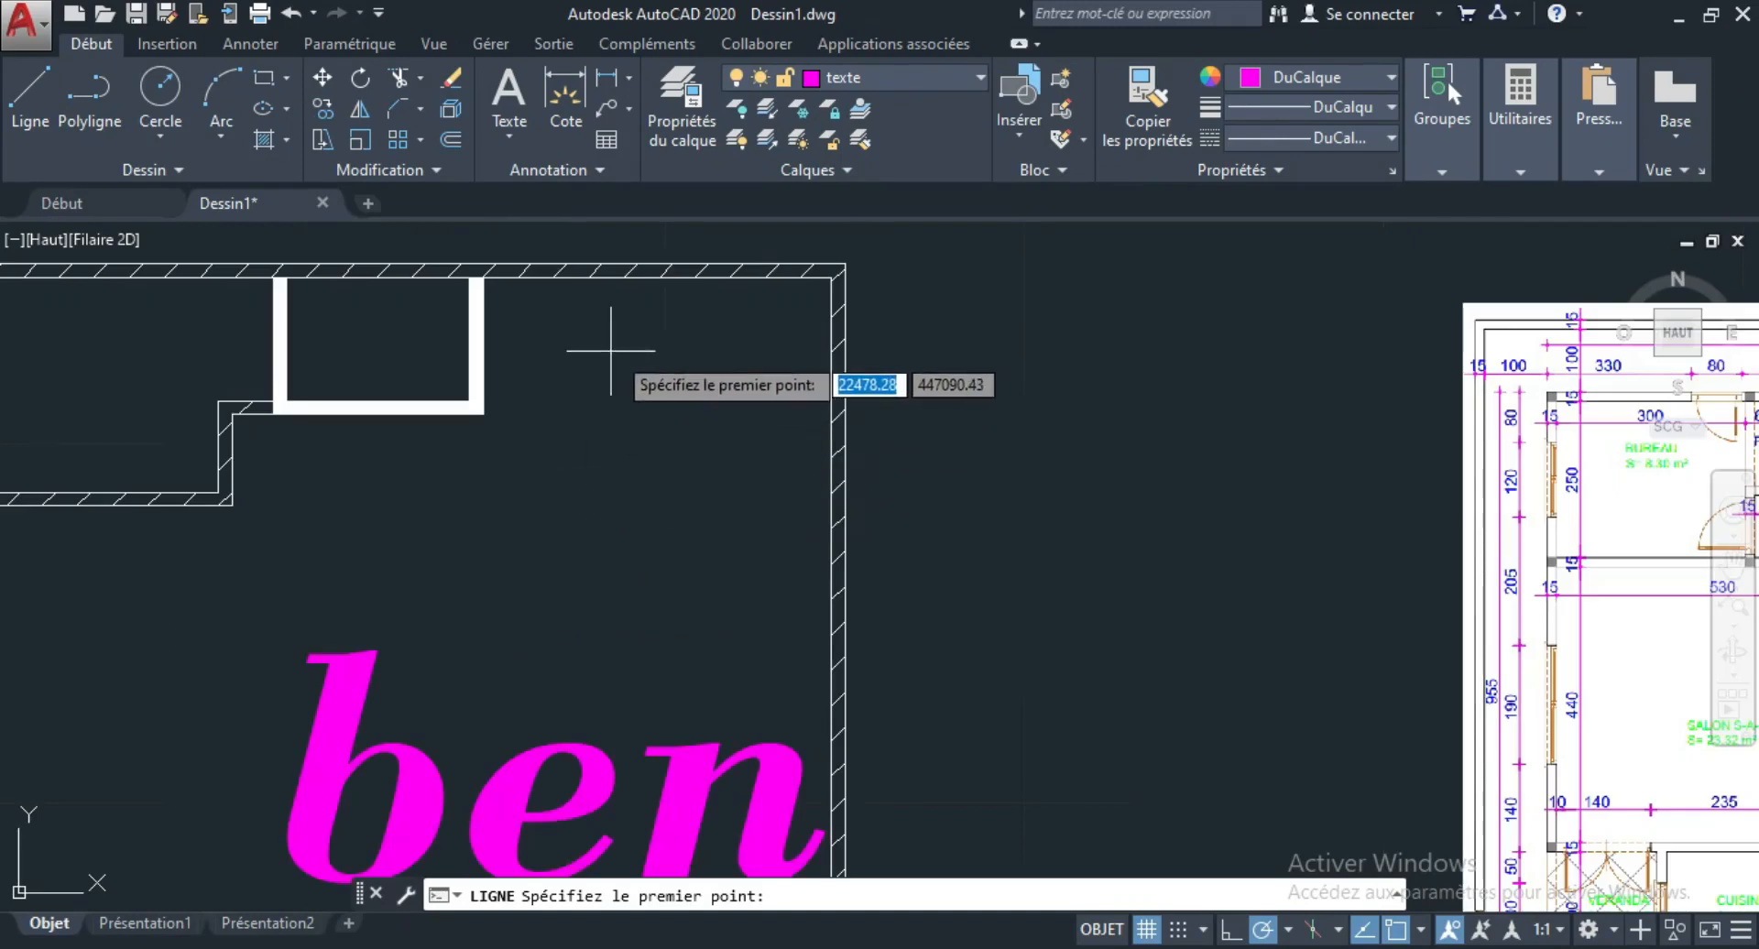
left_click(634, 348)
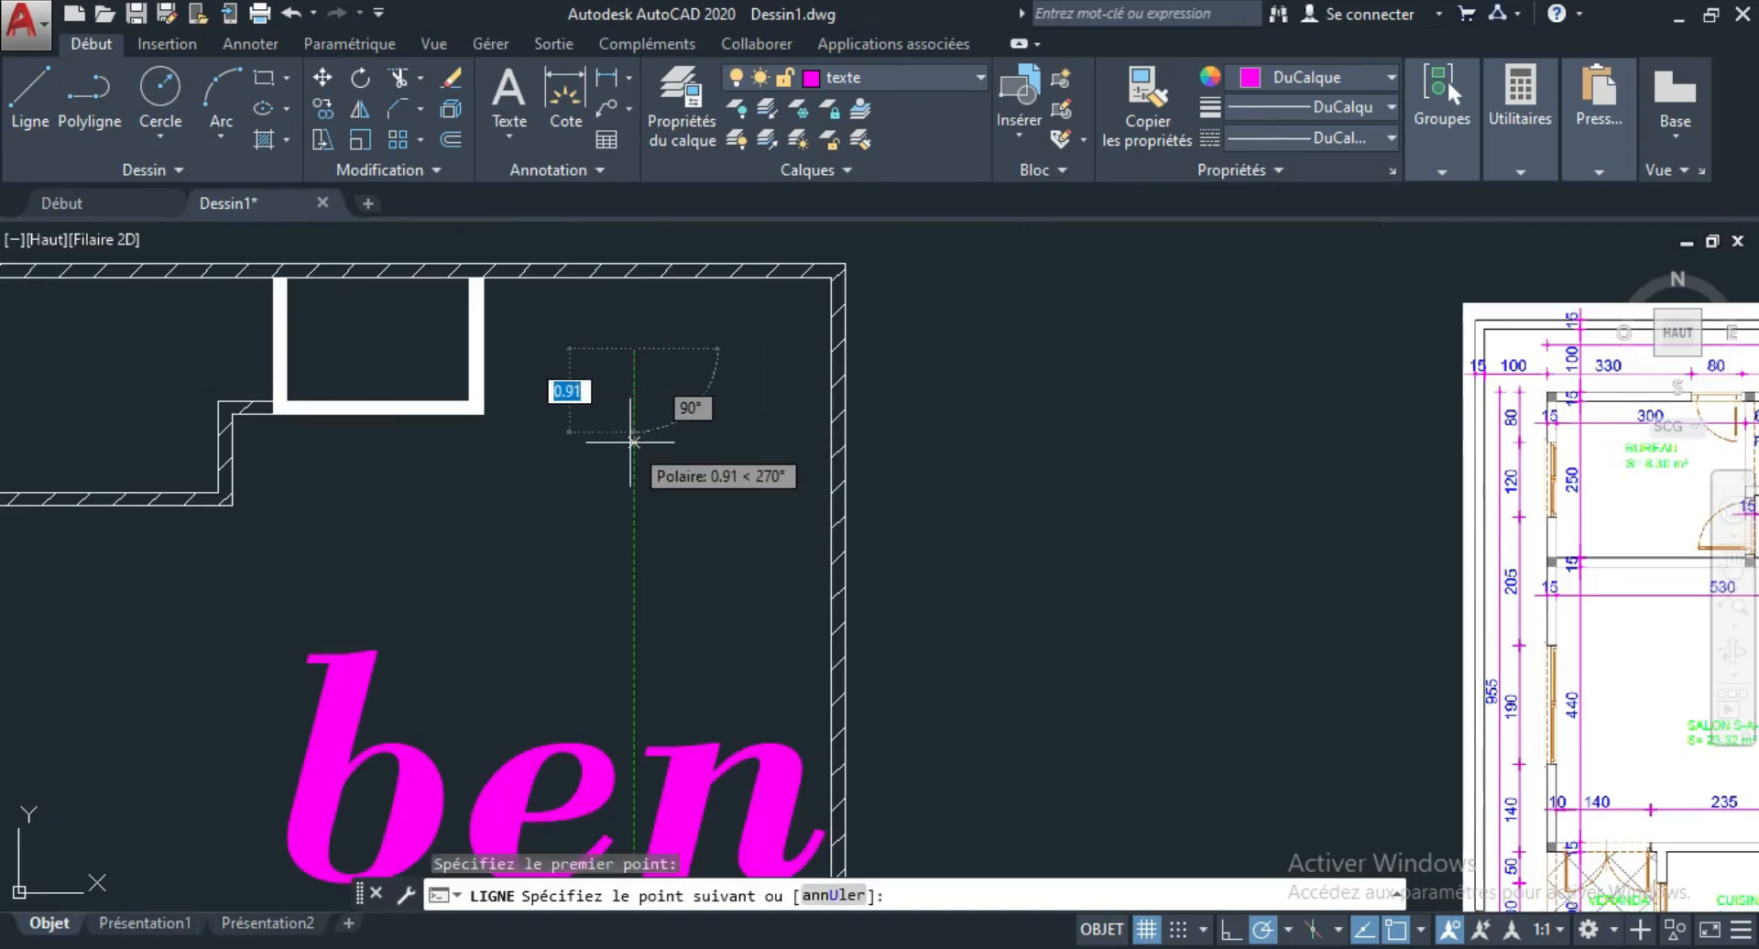
left_click(634, 443)
left_click(520, 443)
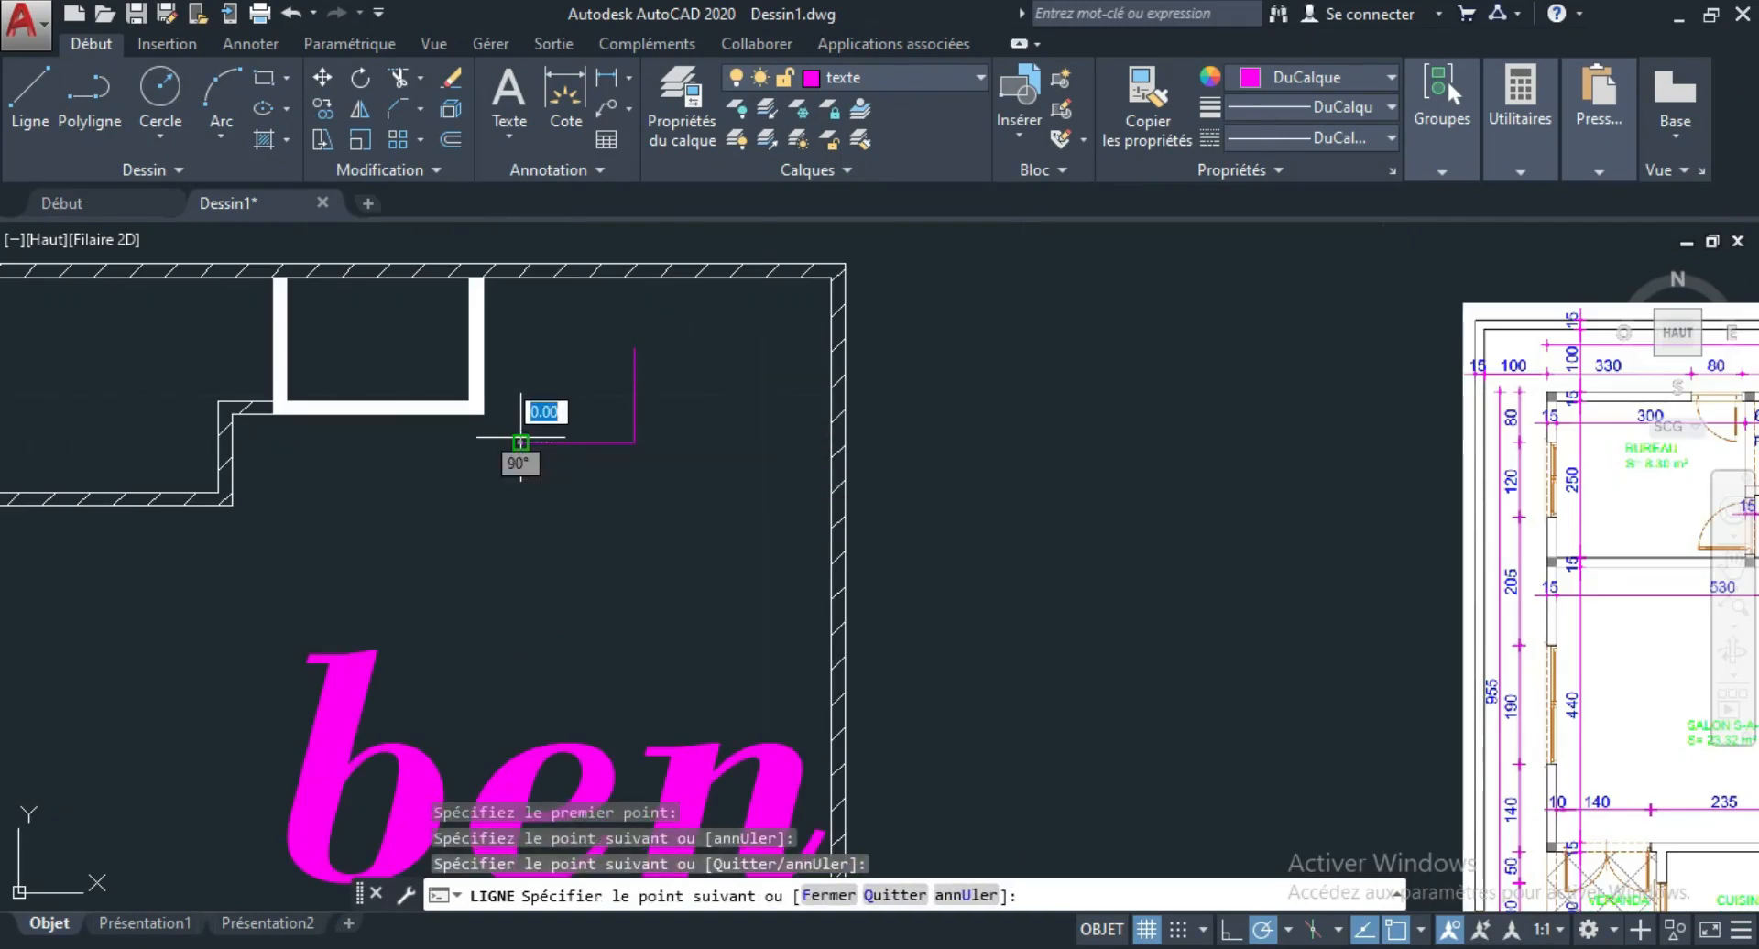
left_click(520, 557)
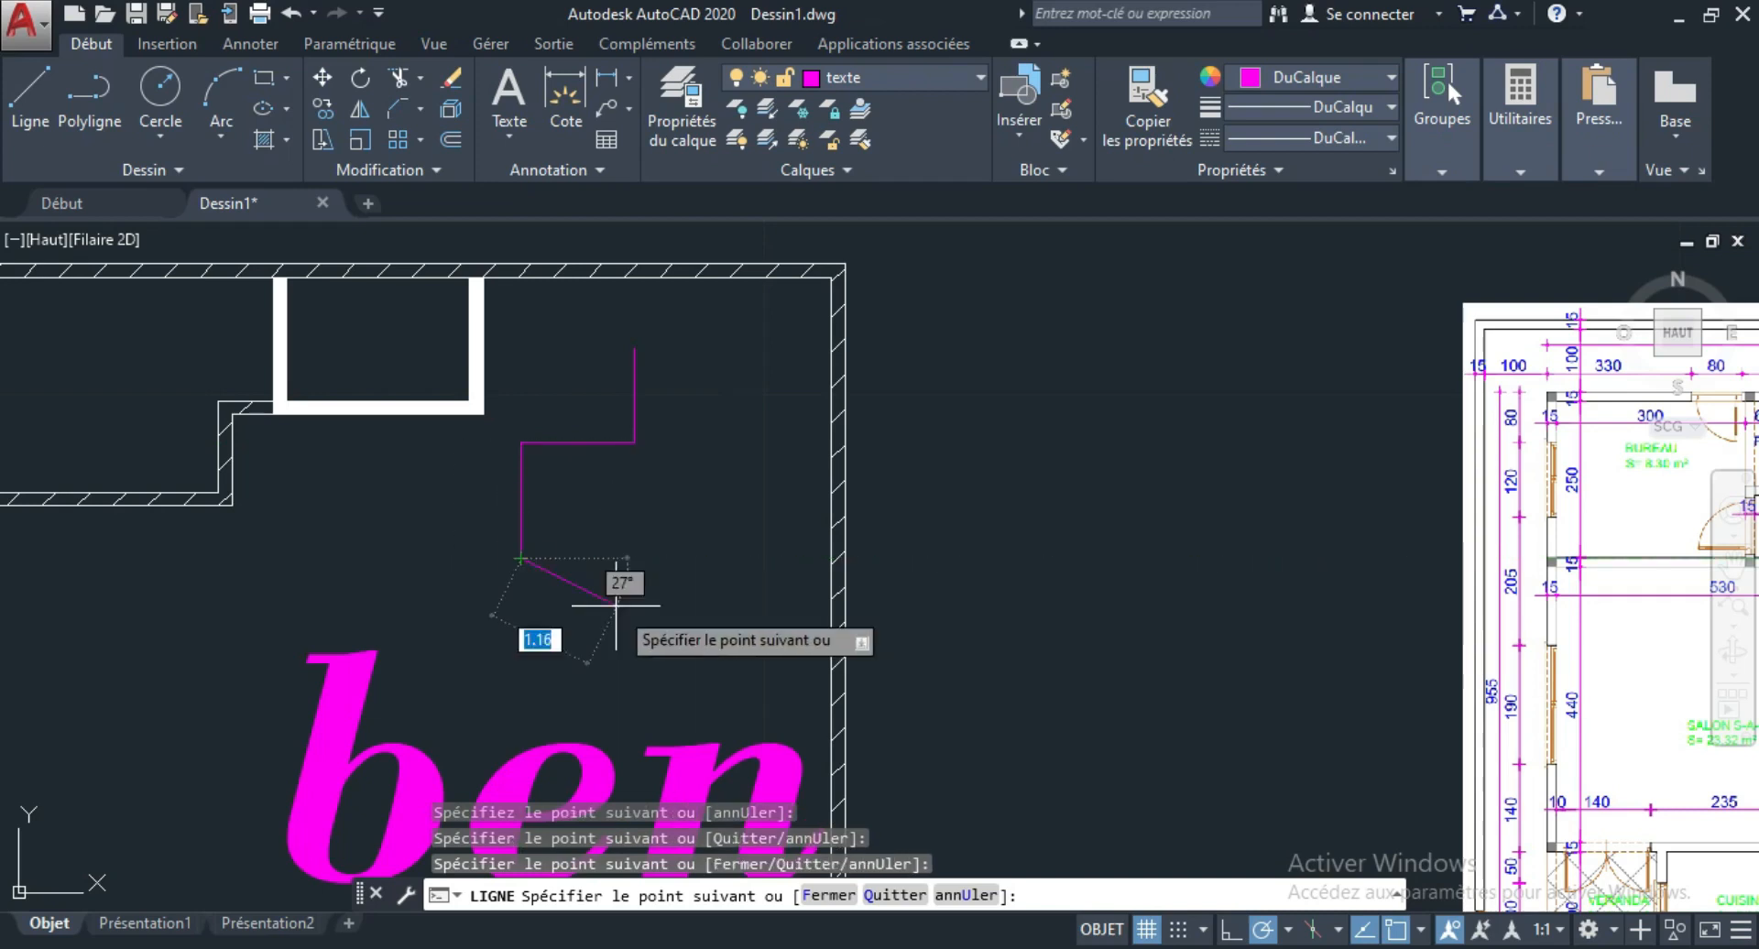
key("Escape")
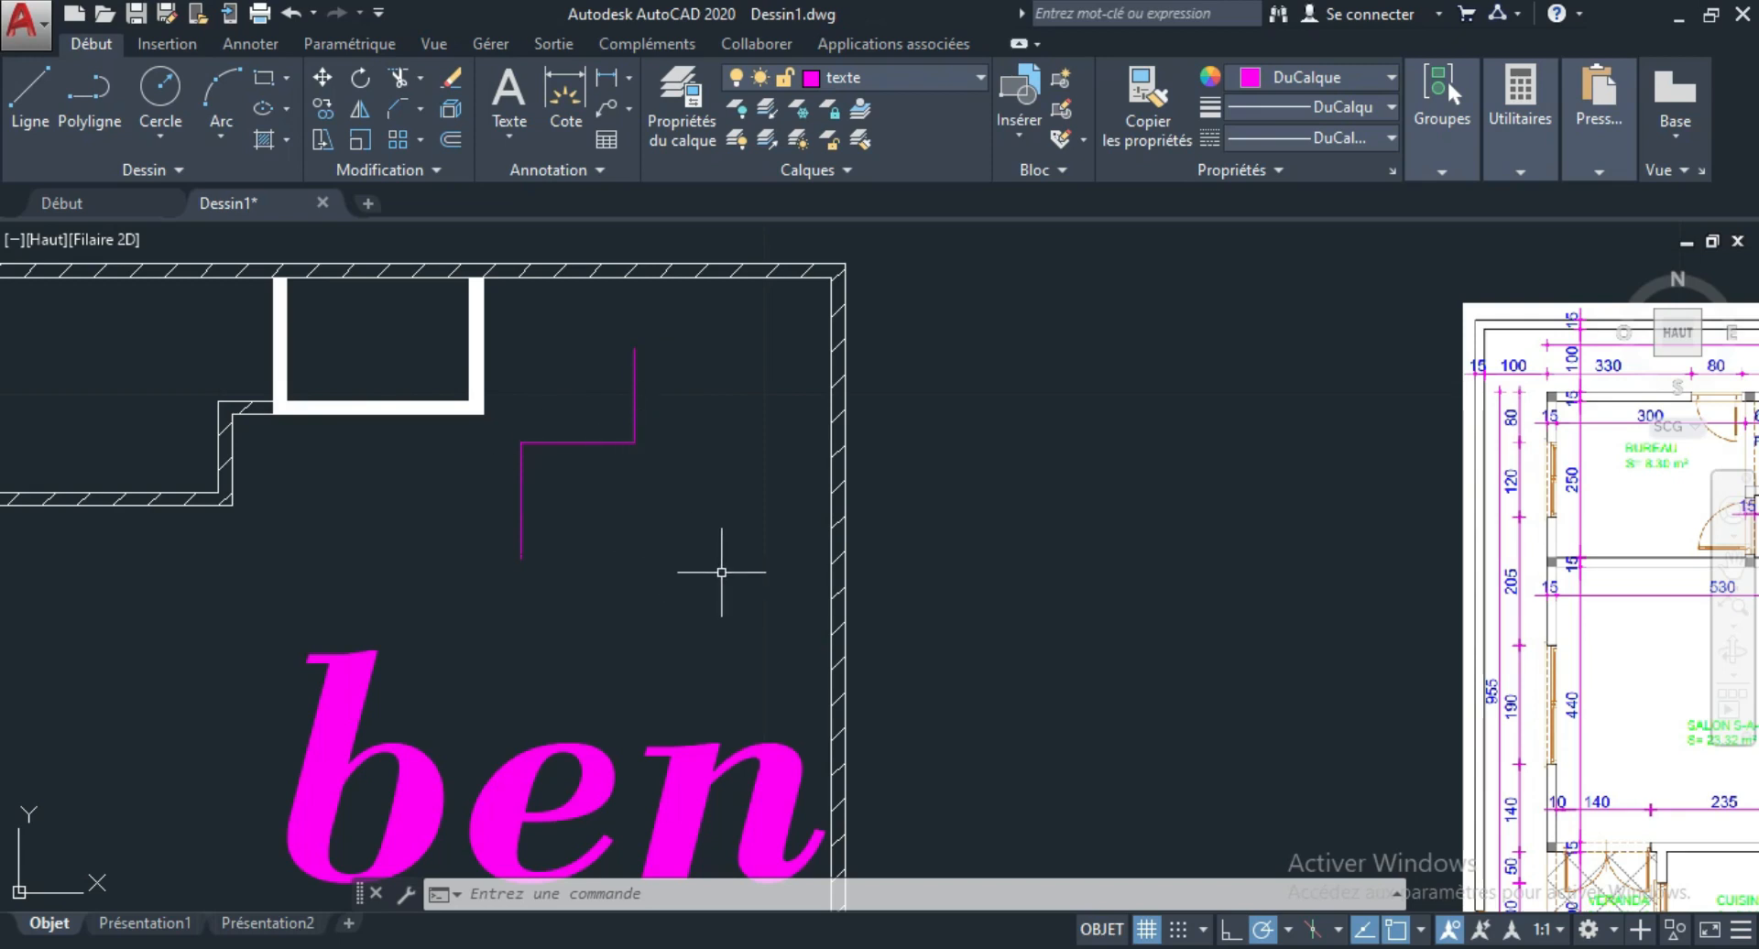
Offset the three stepped lines one by one by 0.15, both vertical lines to the right and the horizontal line upward.
left_click(716, 567)
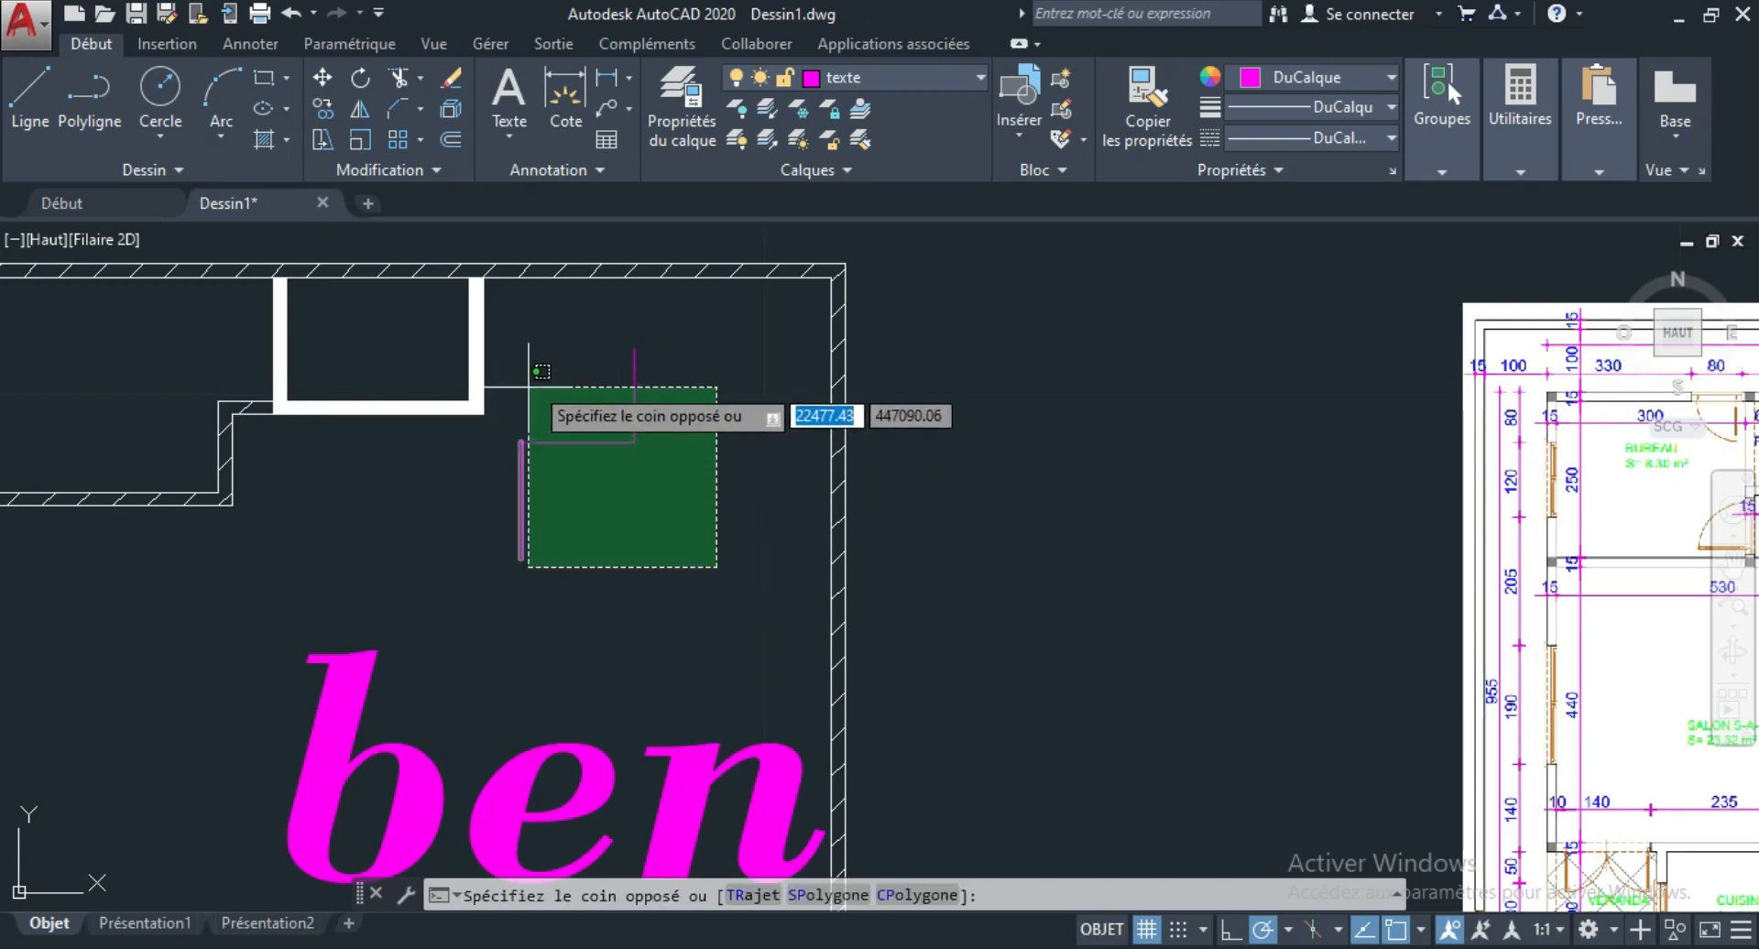
left_click(514, 349)
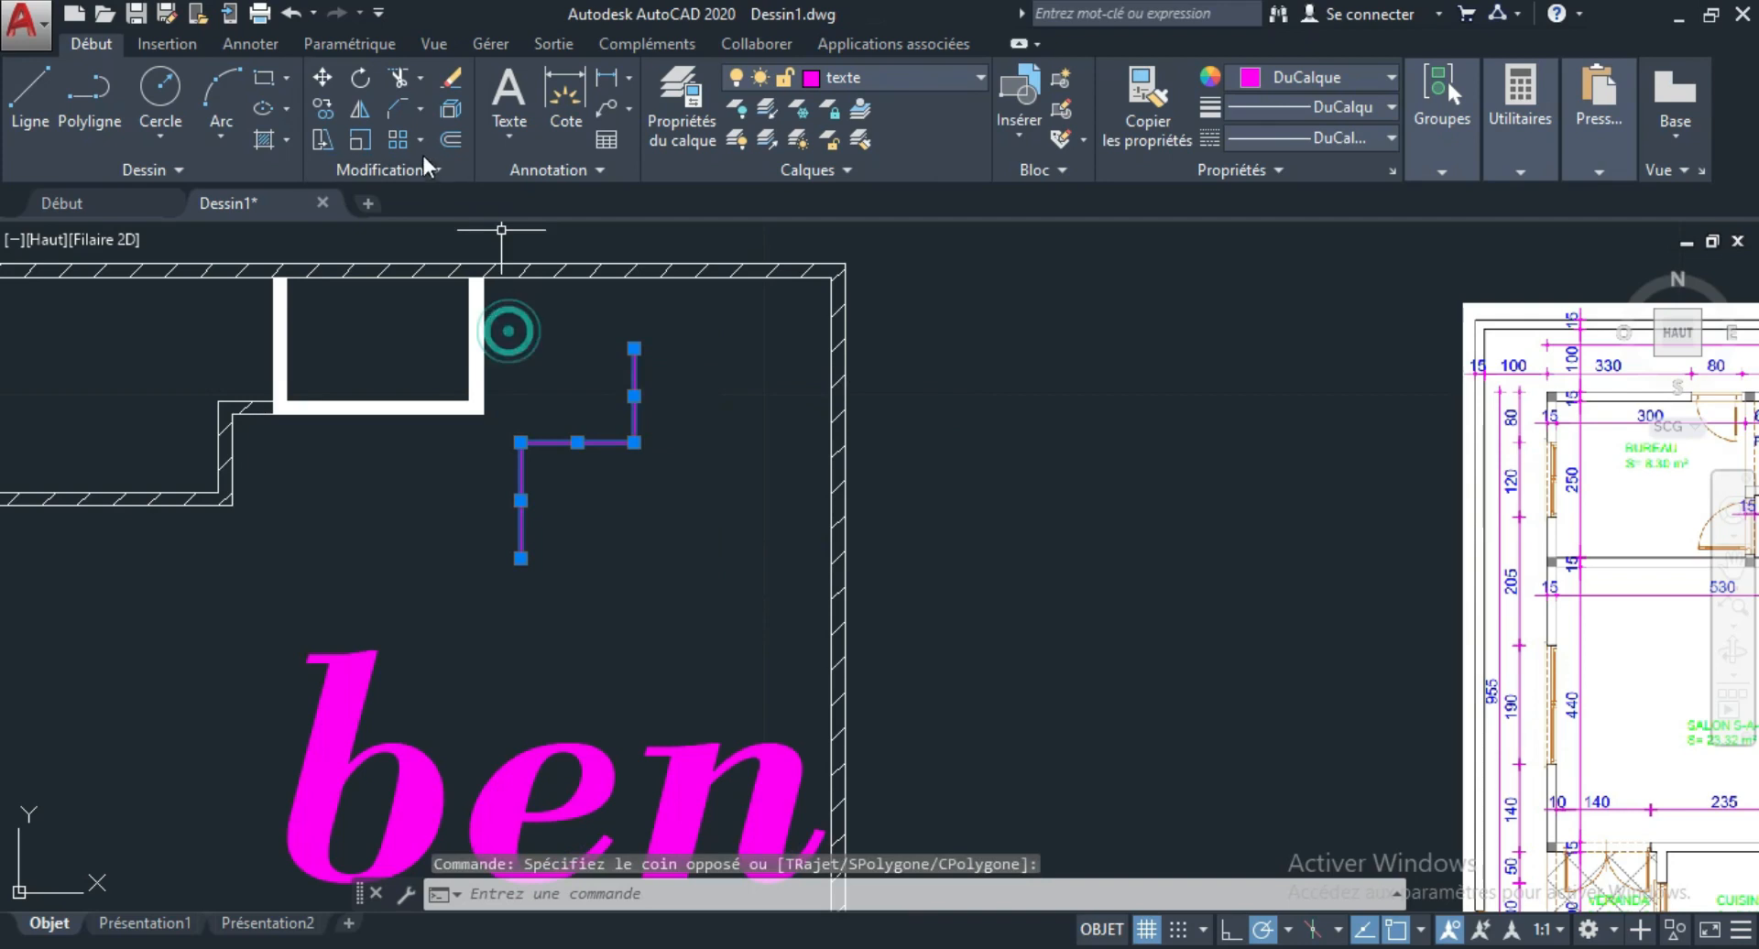
left_click(450, 139)
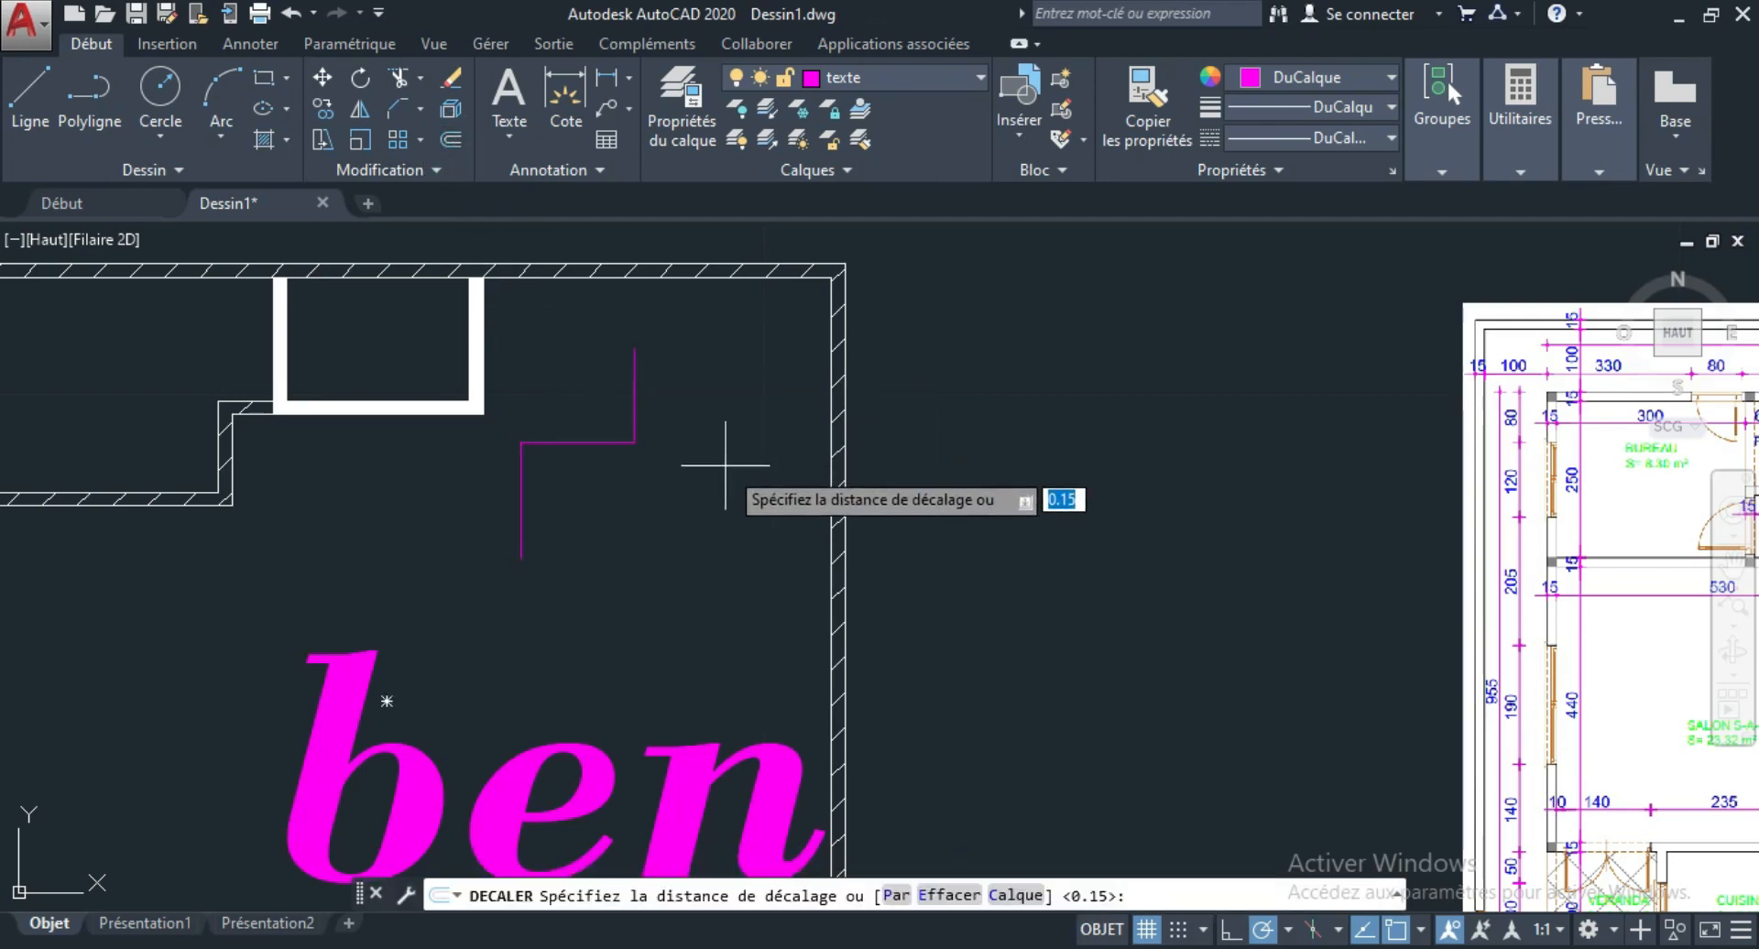
key("Return")
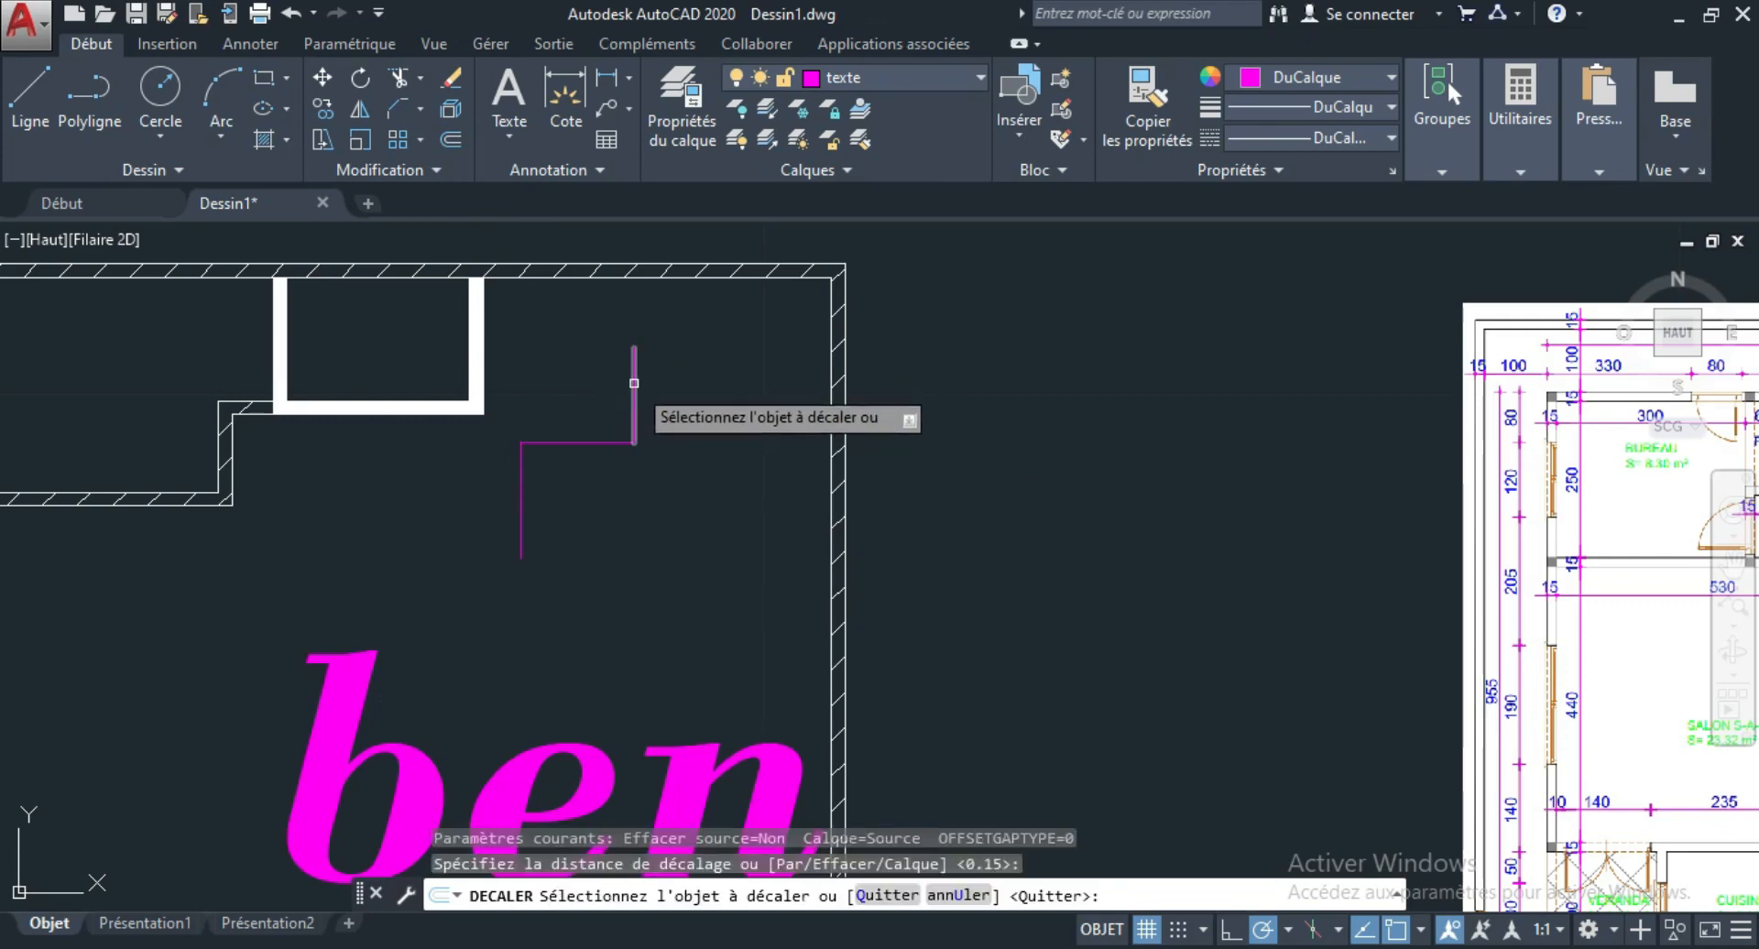
left_click(634, 383)
left_click(718, 385)
left_click(593, 442)
left_click(583, 424)
left_click(521, 510)
left_click(581, 576)
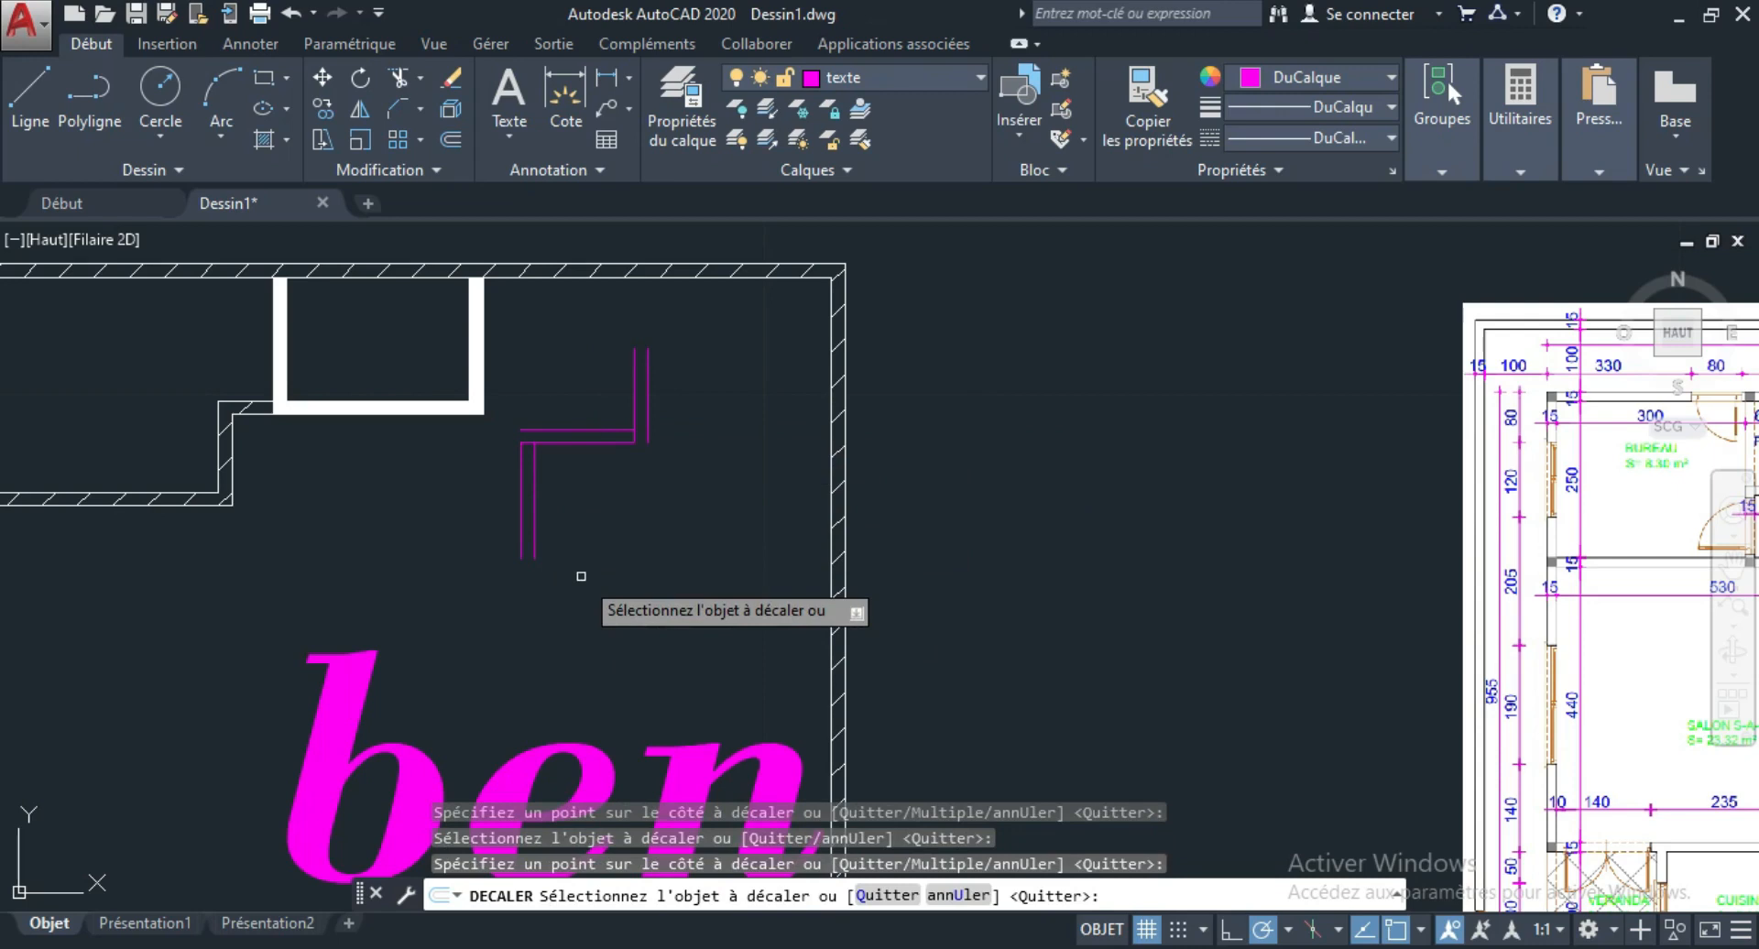
key("Escape")
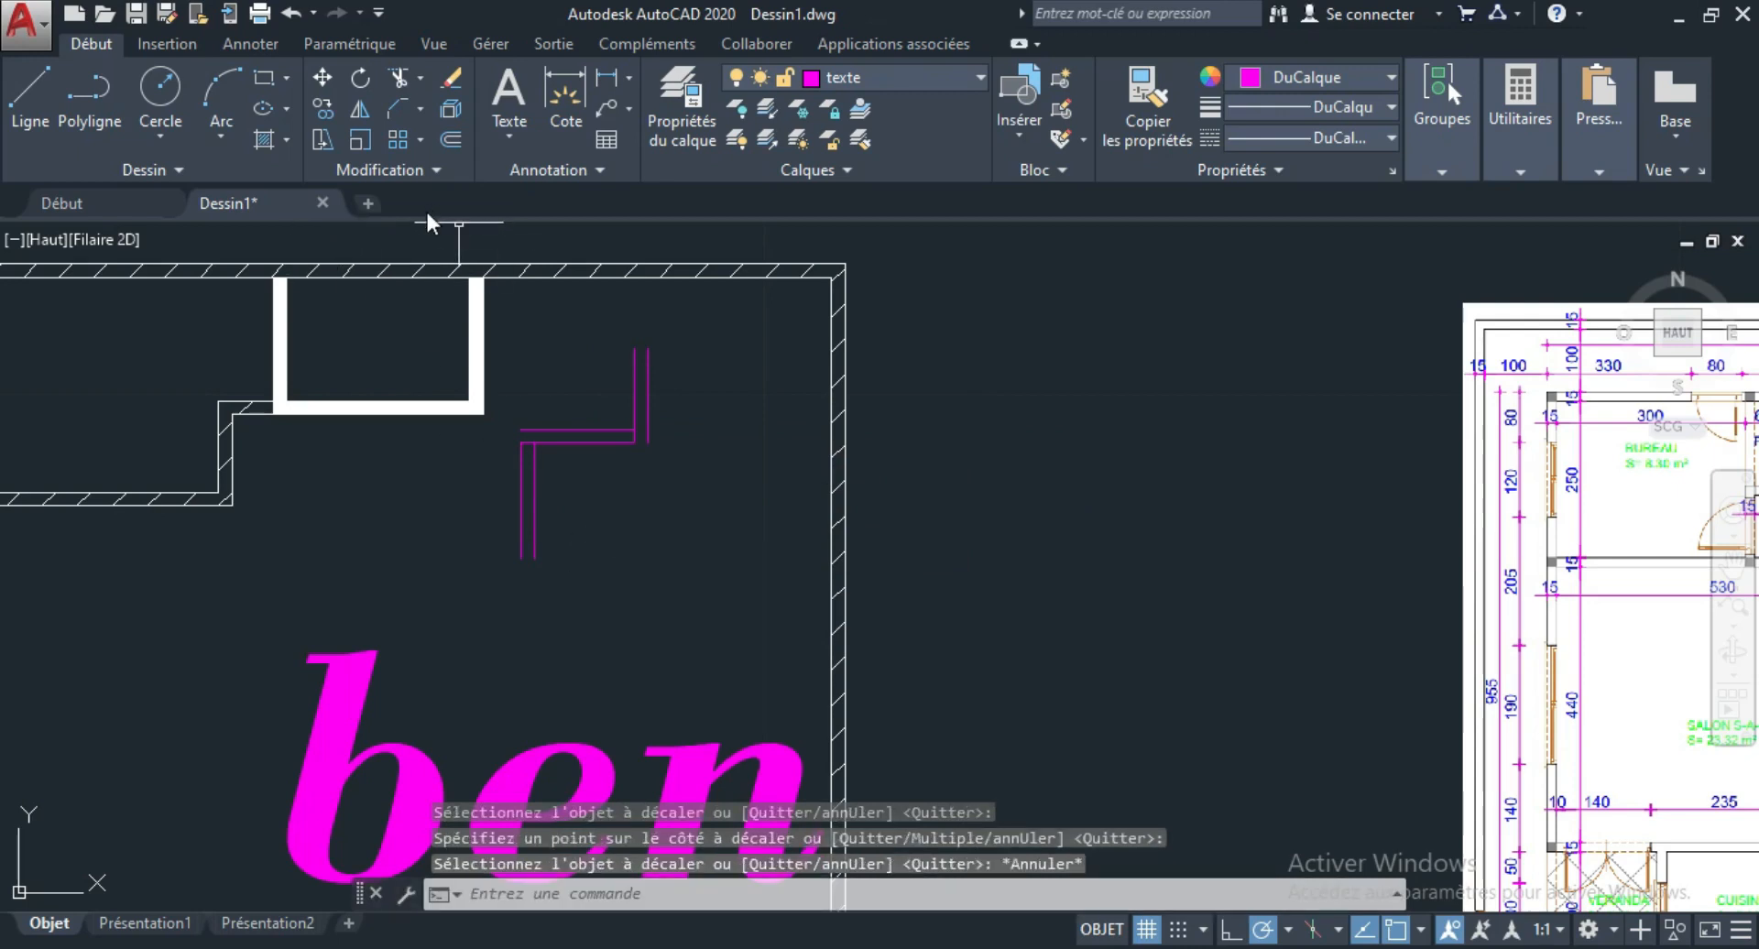
Draw a smaller three-segment stepped polyline below and to the right of the offset lines.
left_click(99, 89)
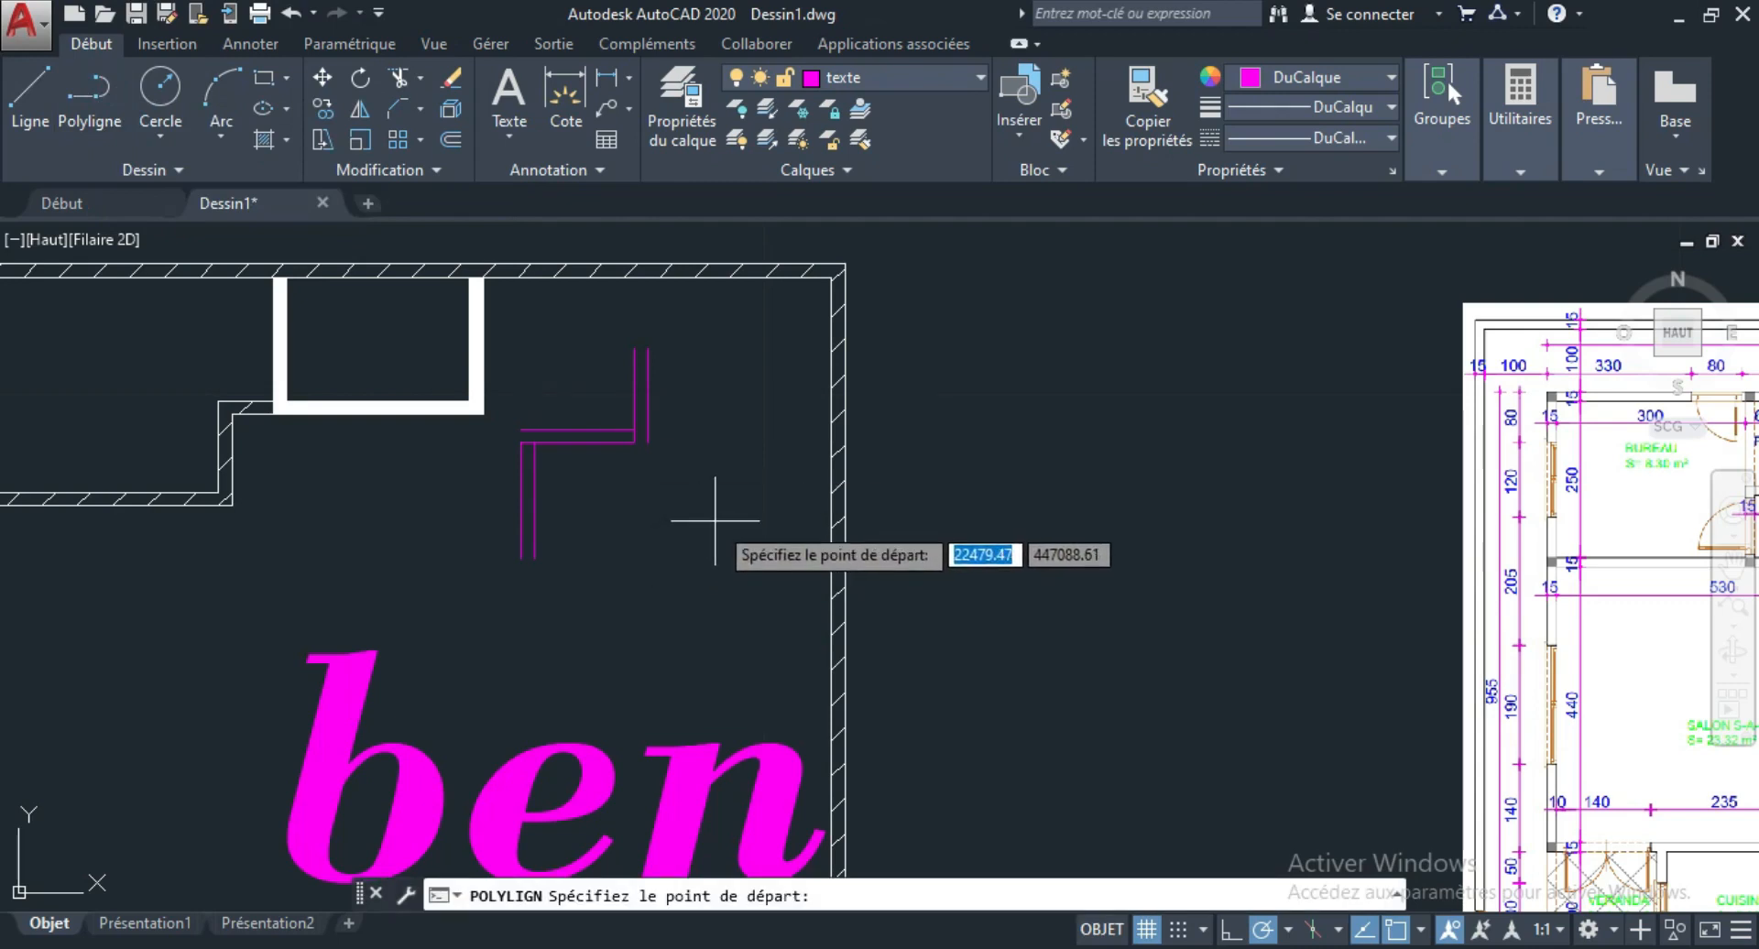
left_click(714, 520)
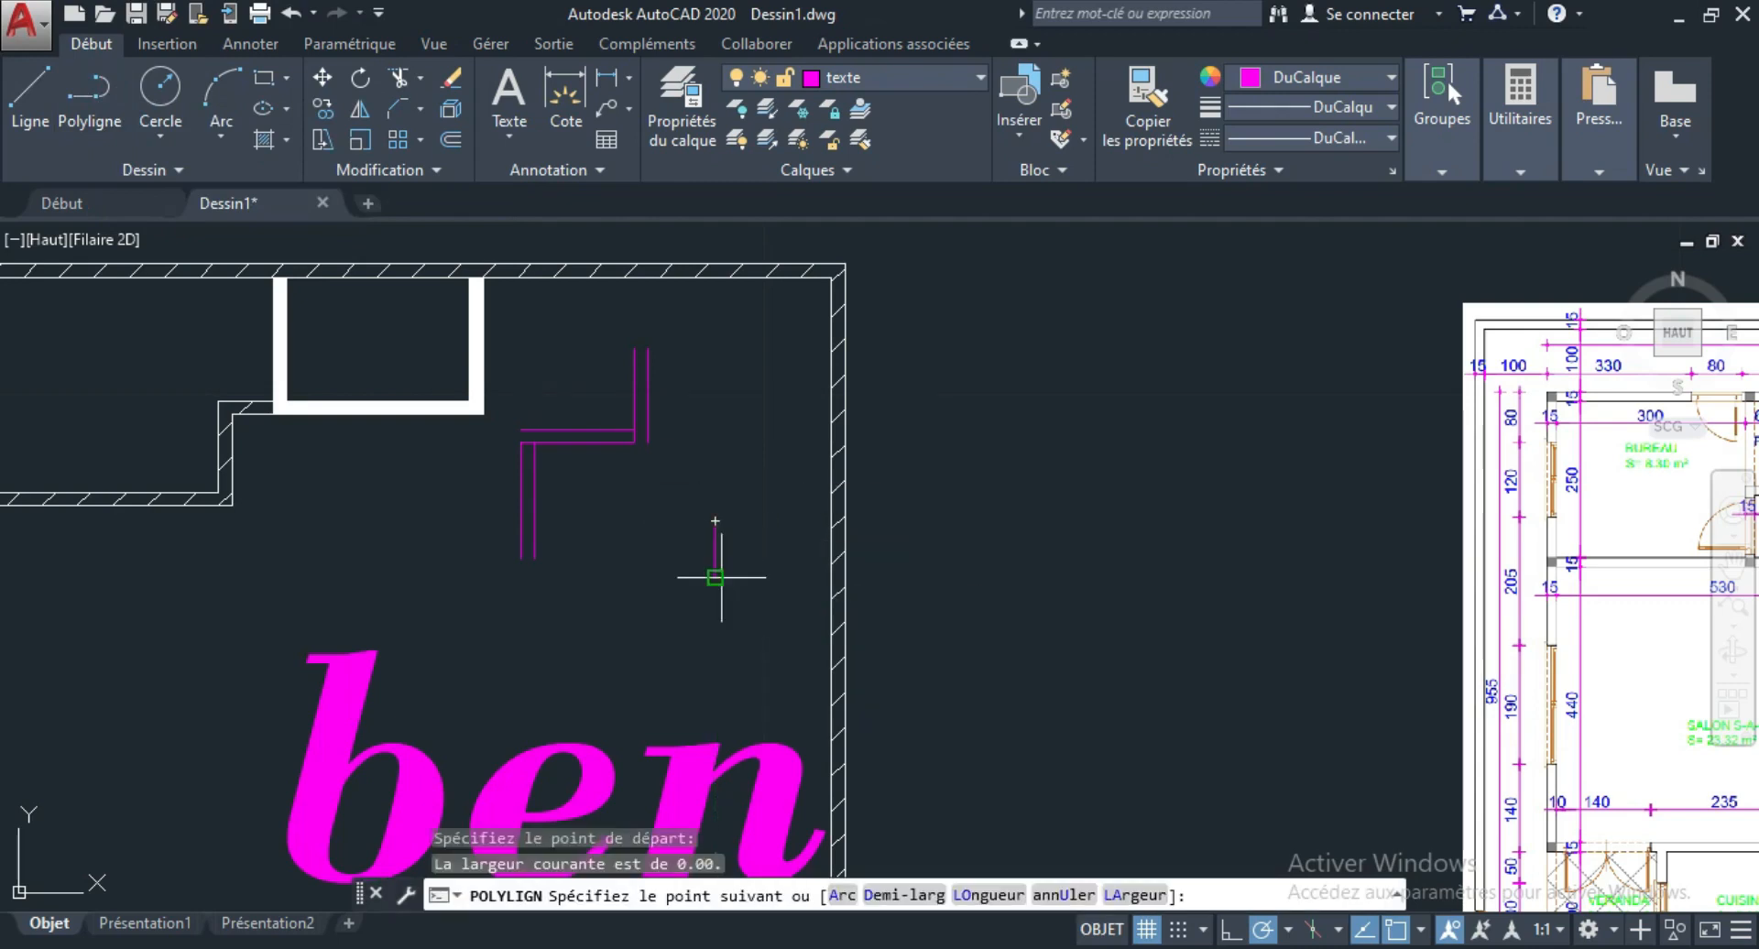
left_click(718, 577)
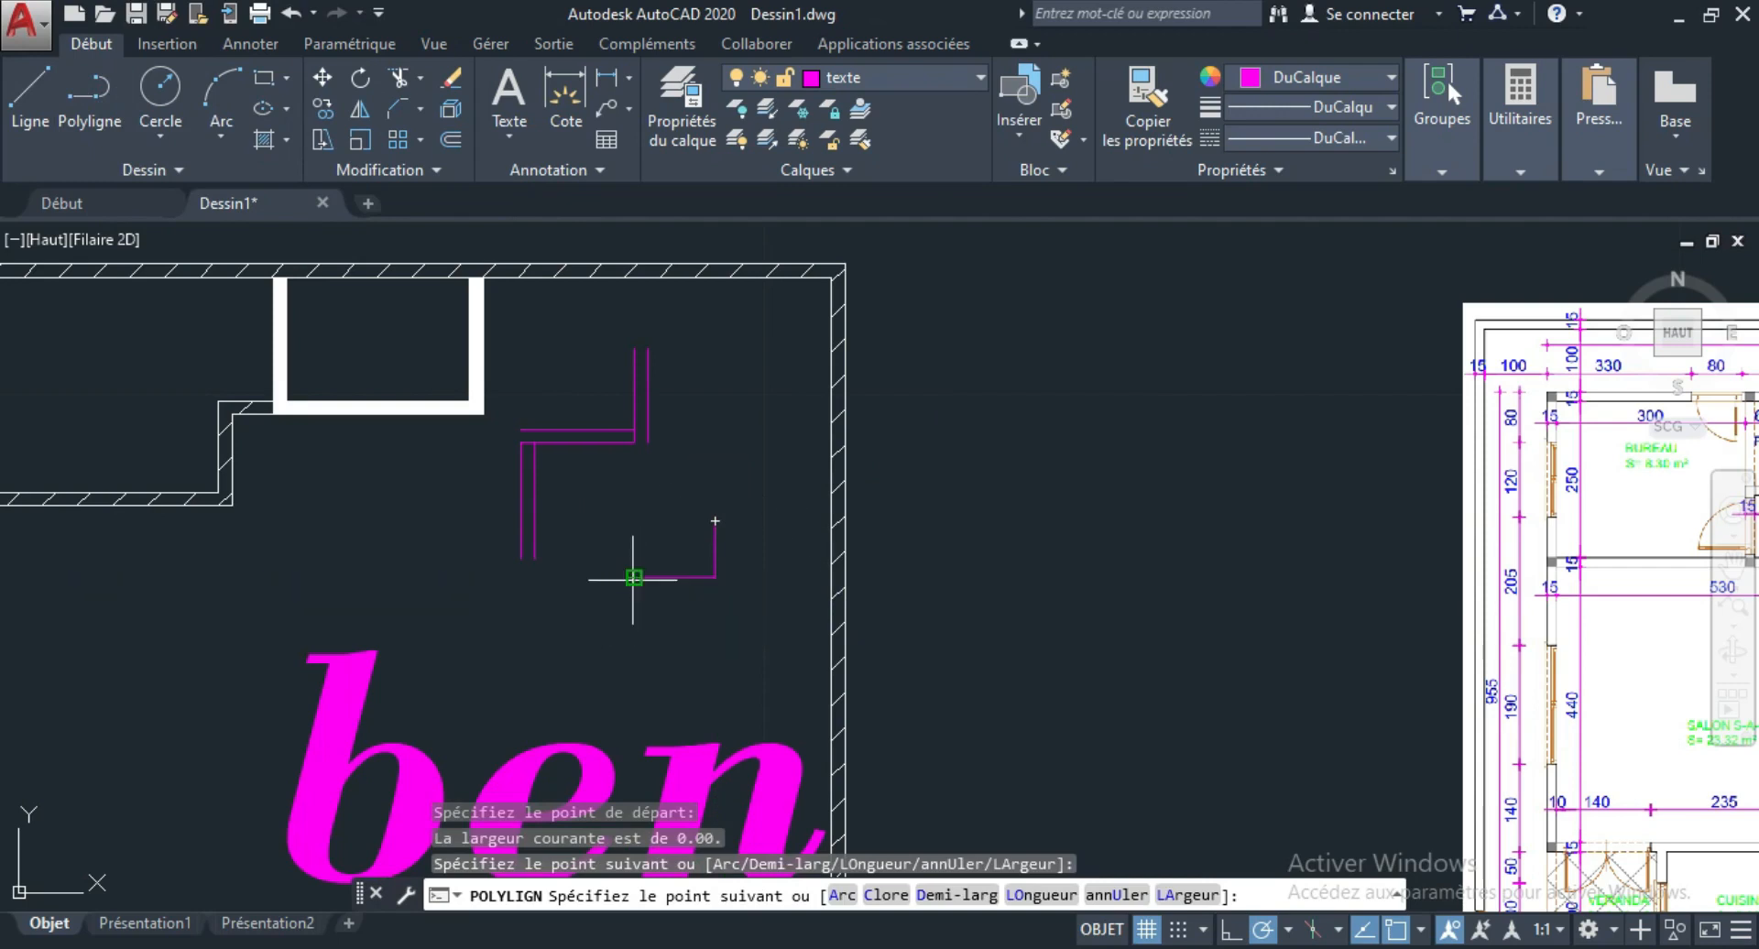
left_click(634, 578)
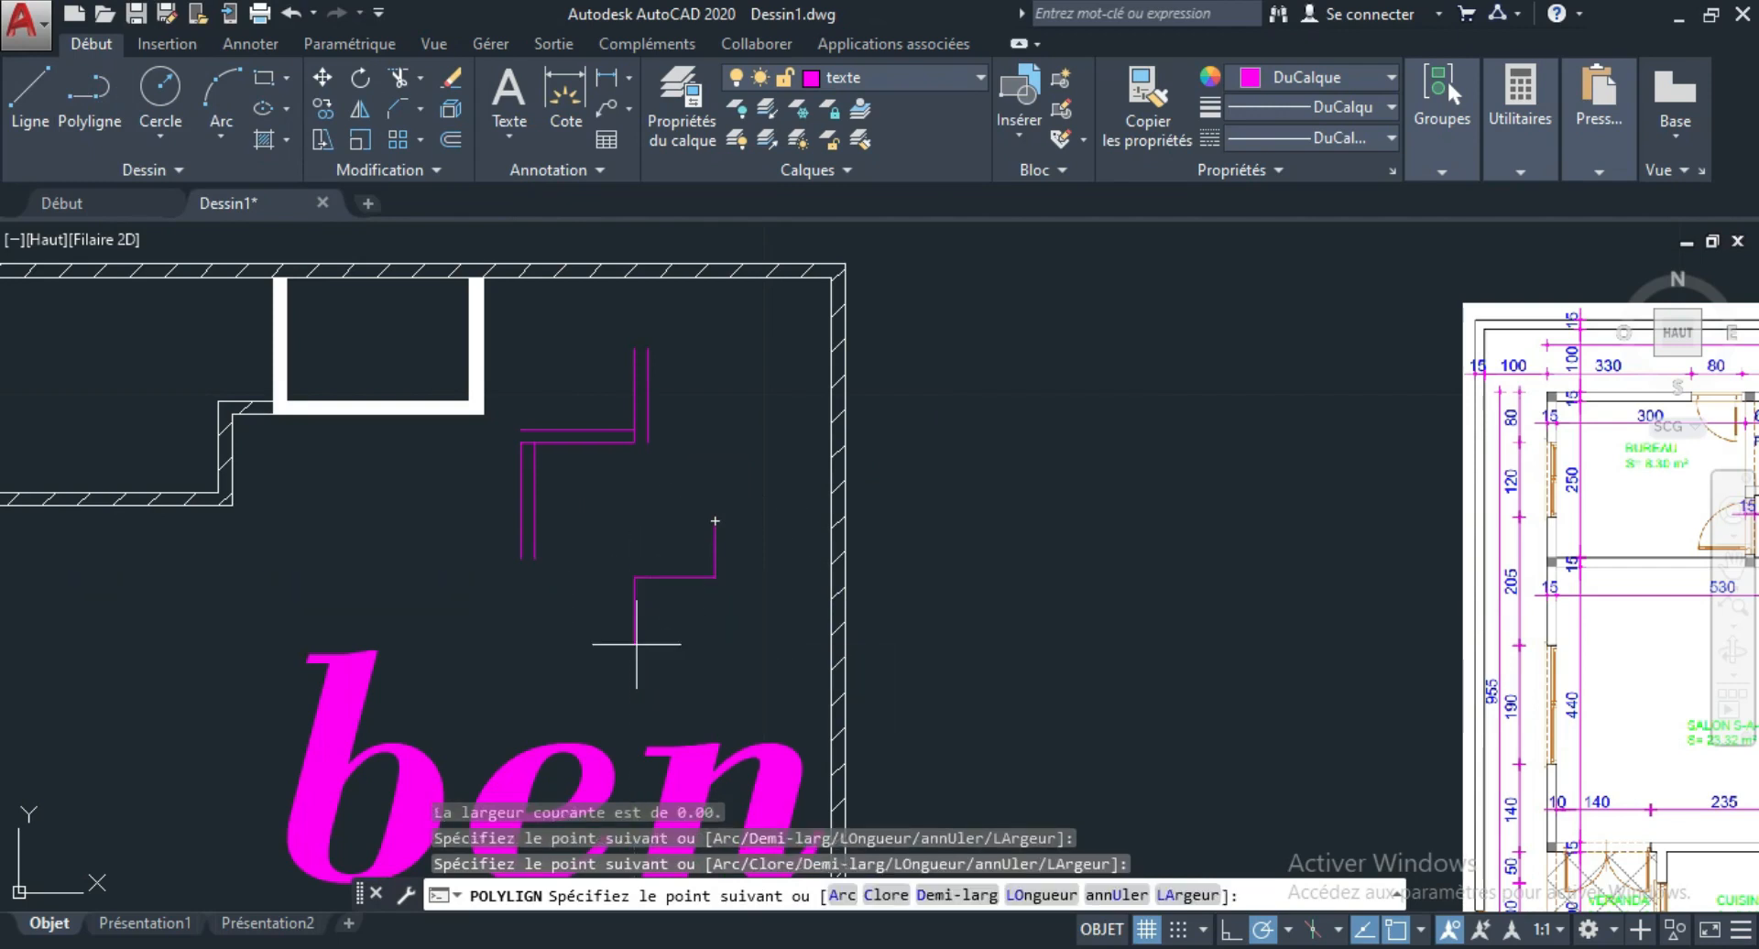
left_click(636, 644)
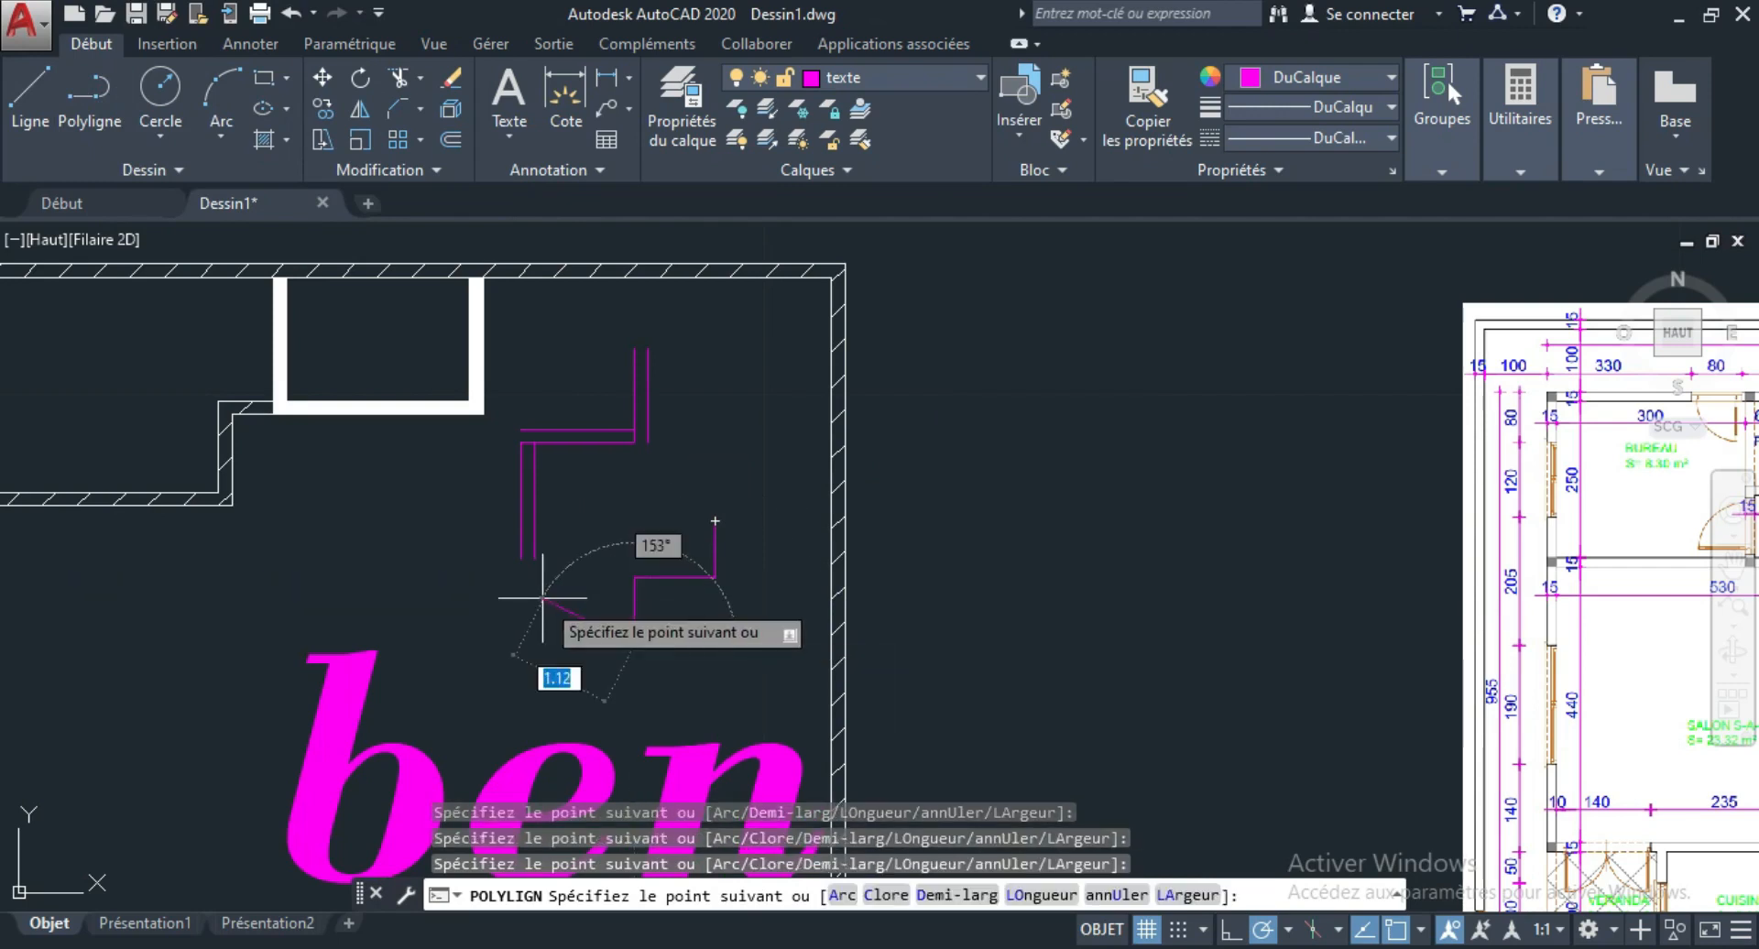
key("Escape")
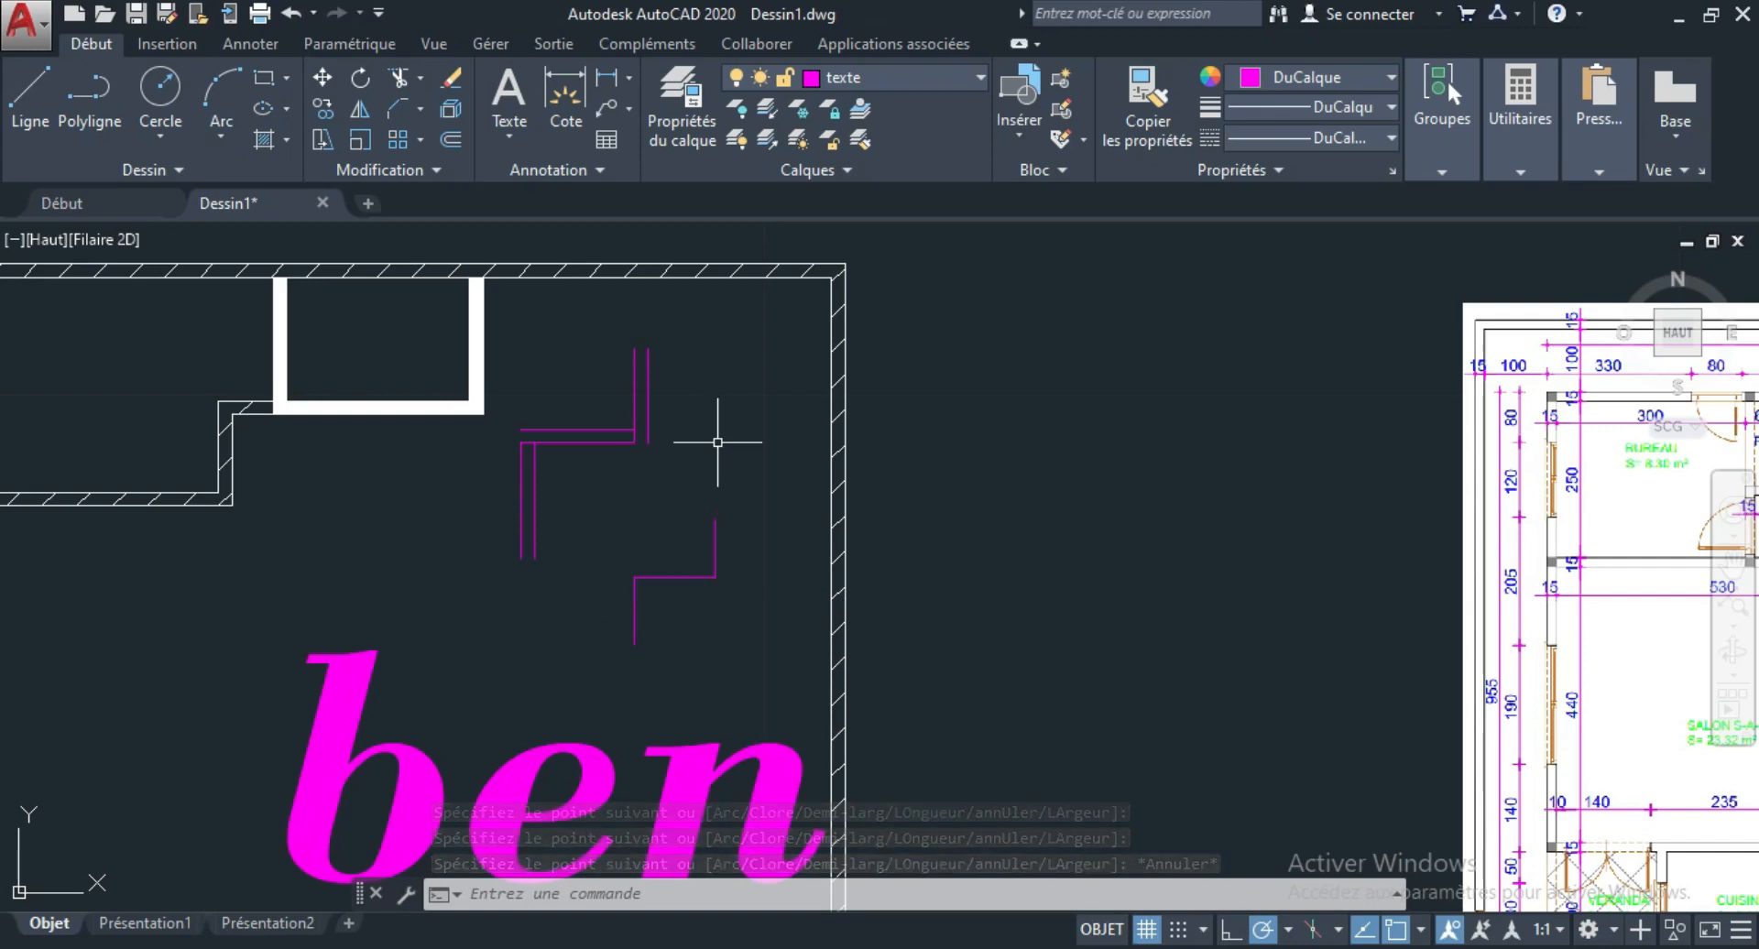
type("AJUSTER")
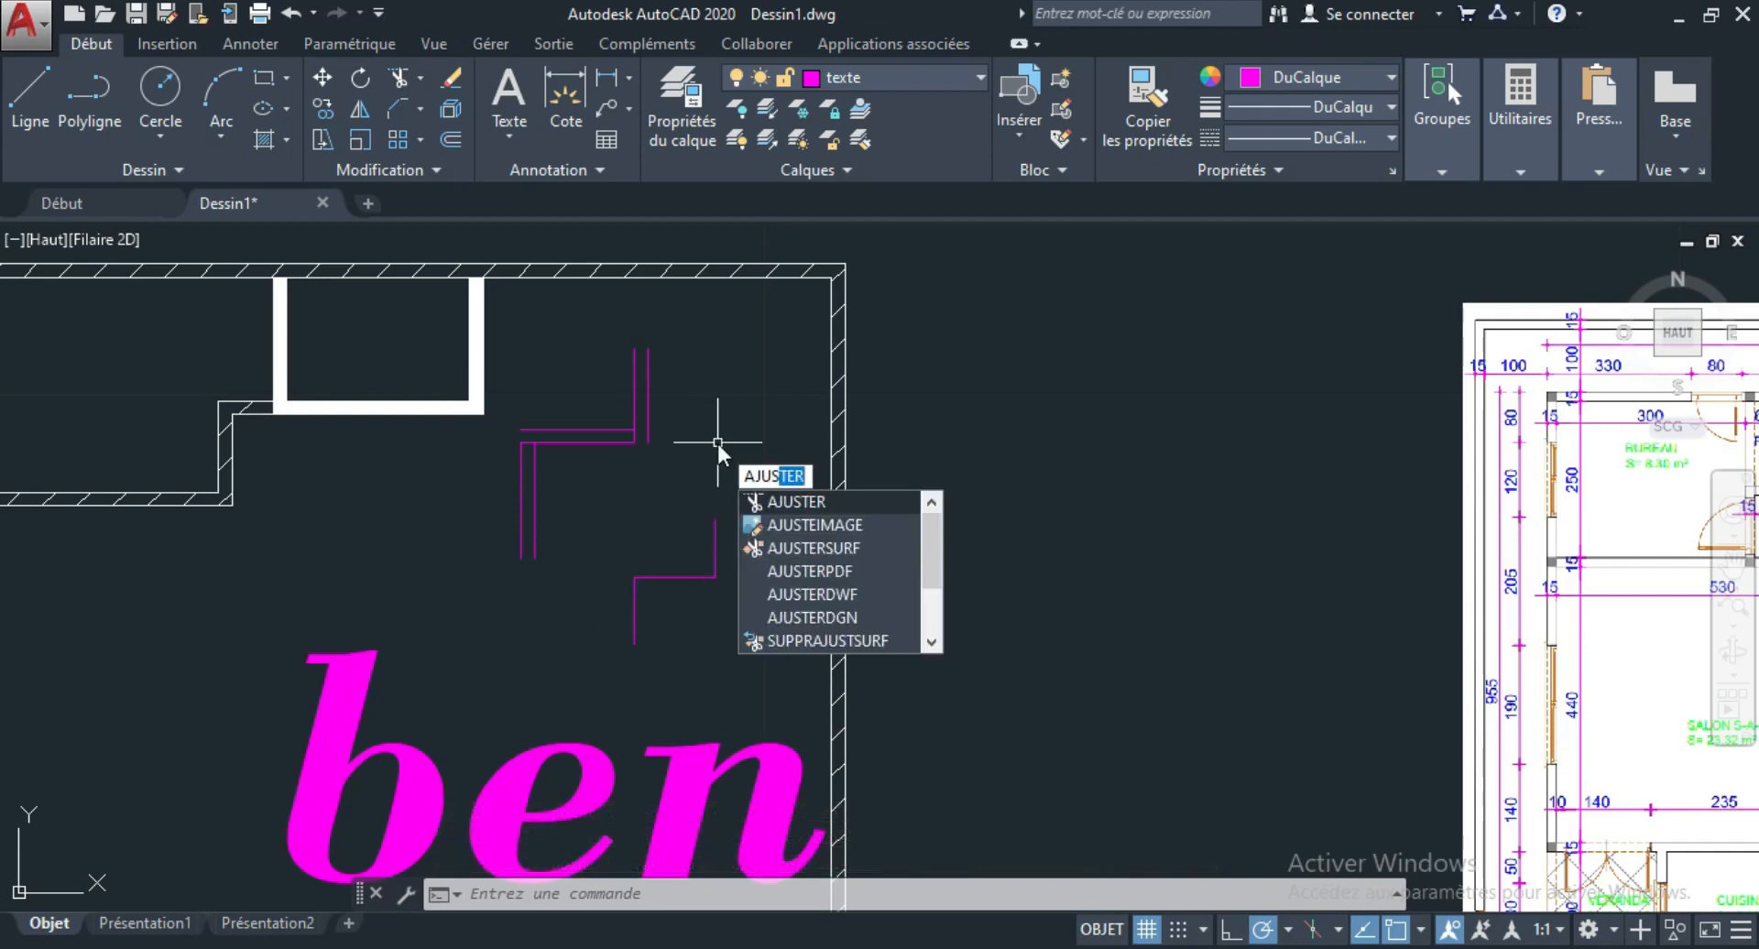
key("Return")
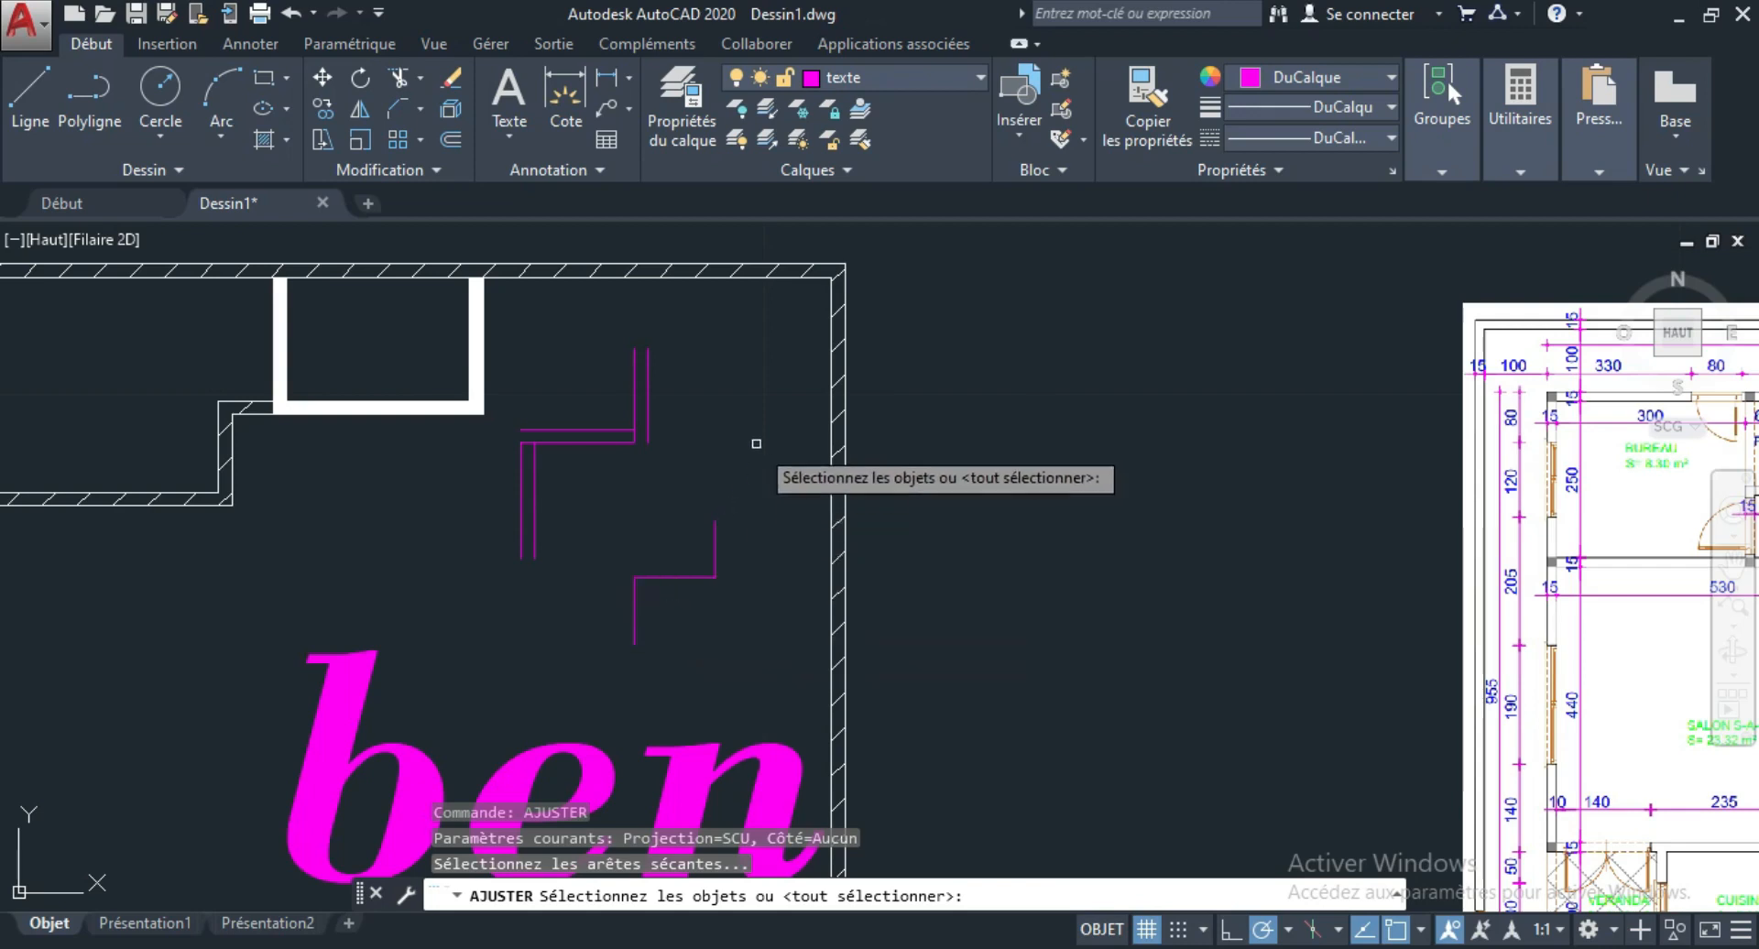
key("Escape")
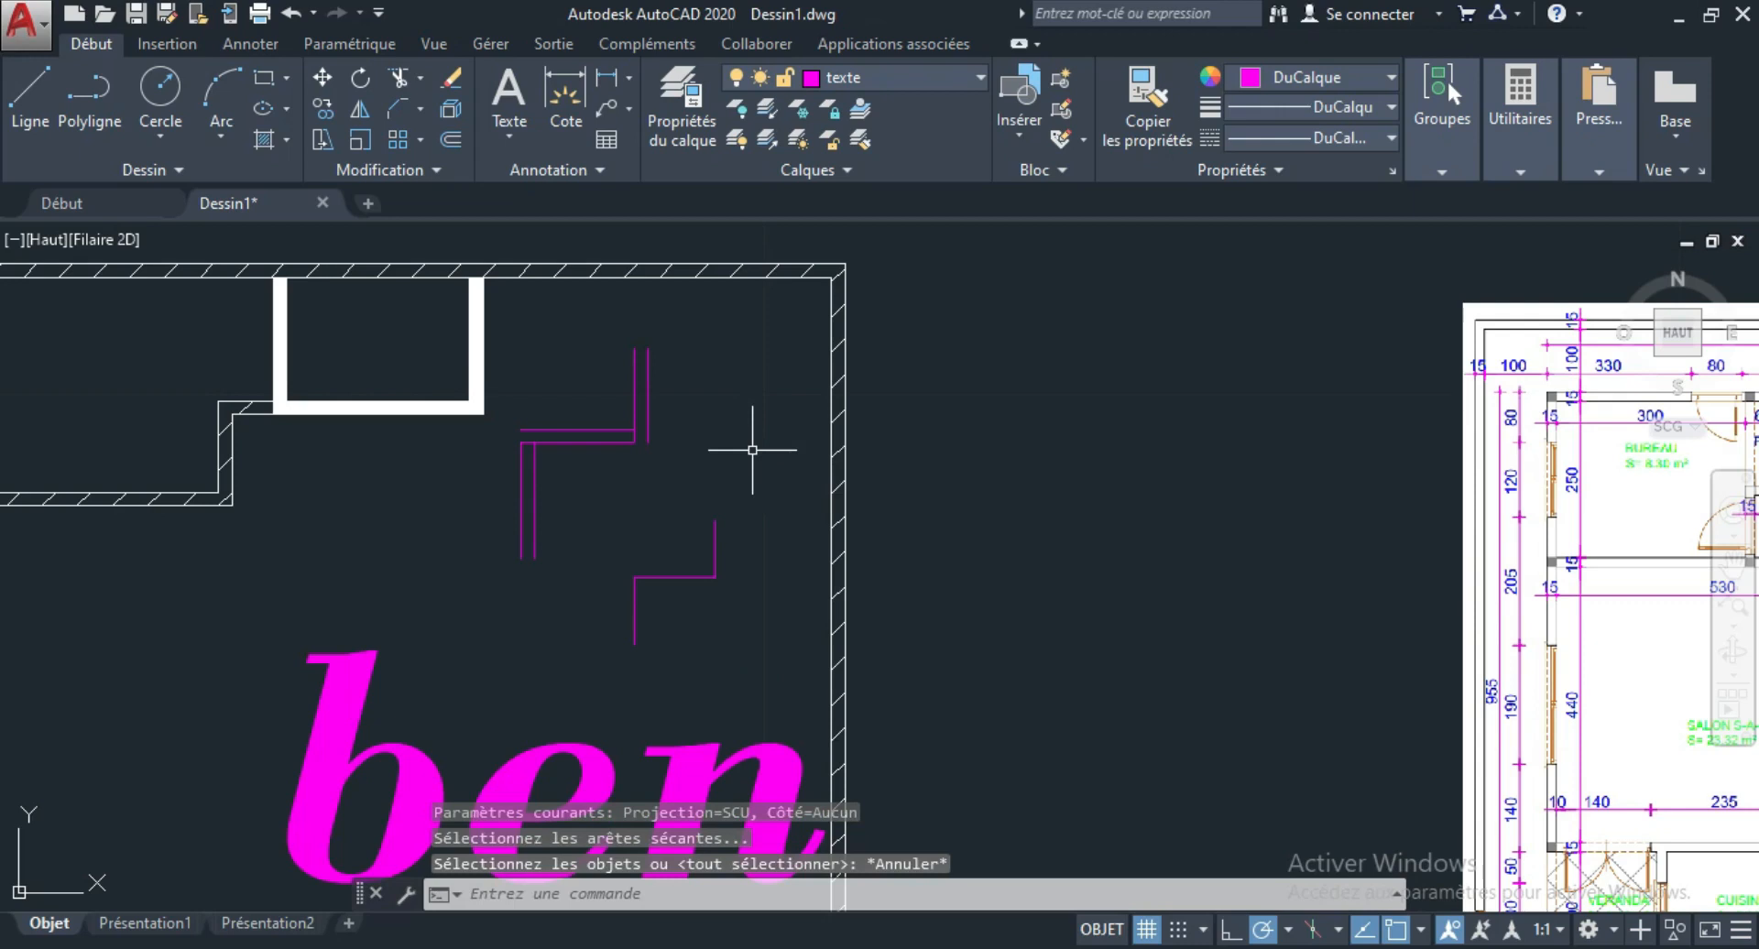
Offset the stepped polyline by 0.15 toward its upper-left side using DECALER.
type("decal")
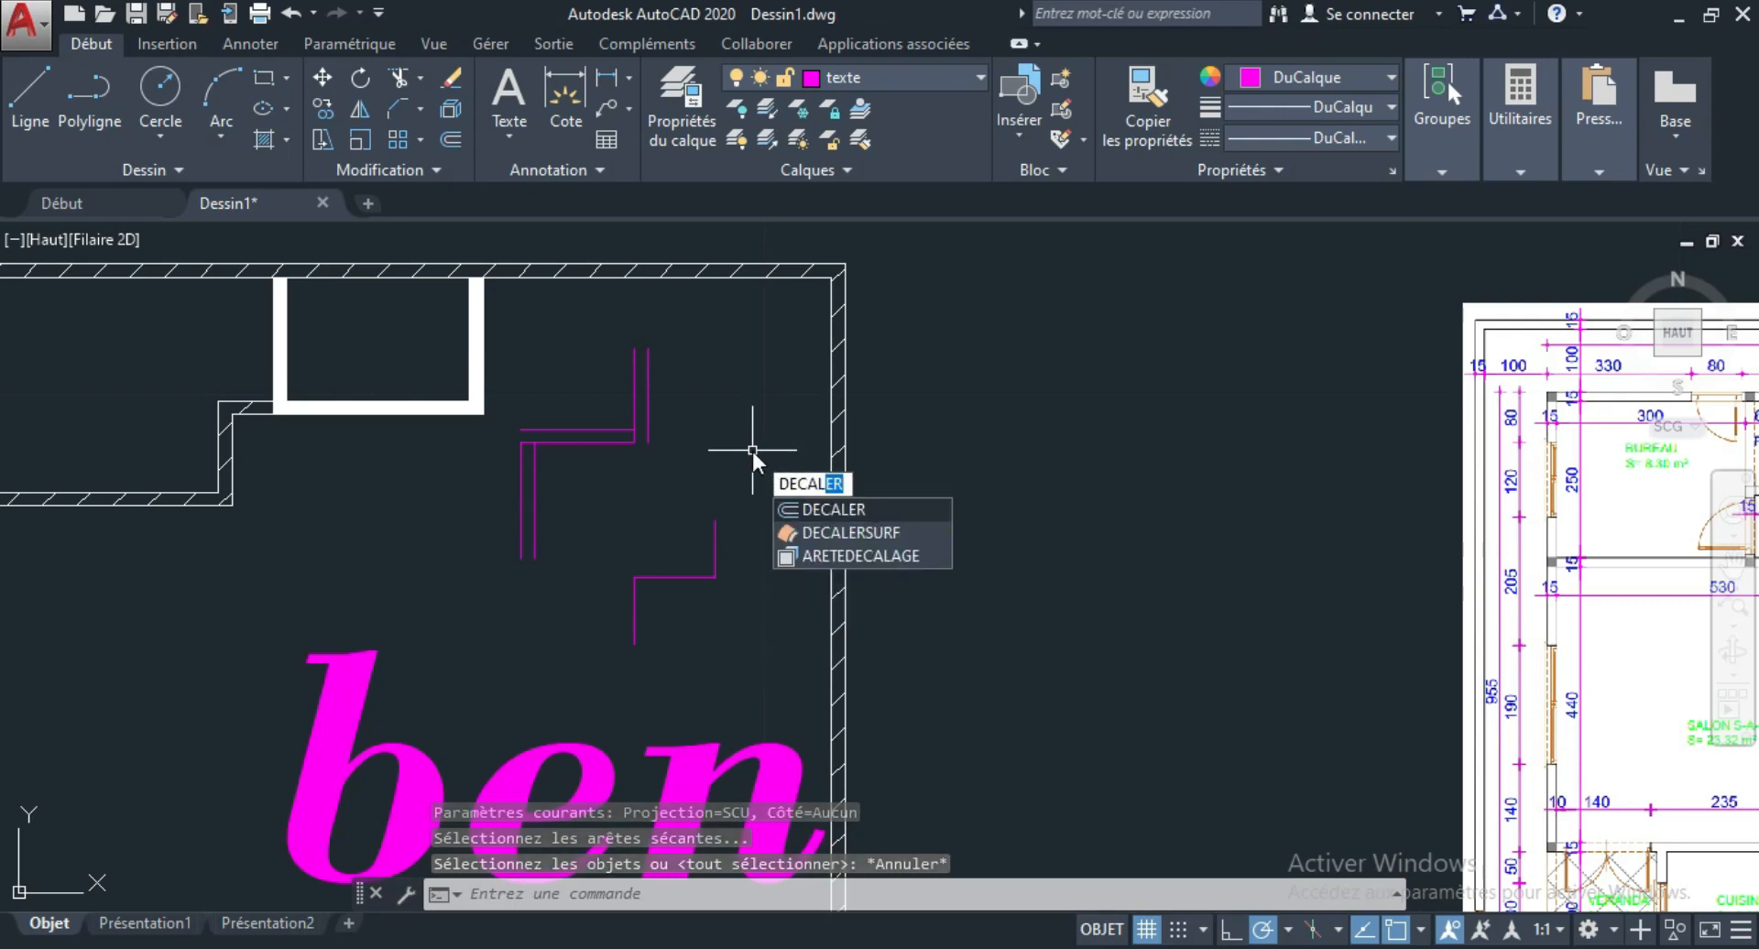
key("Return")
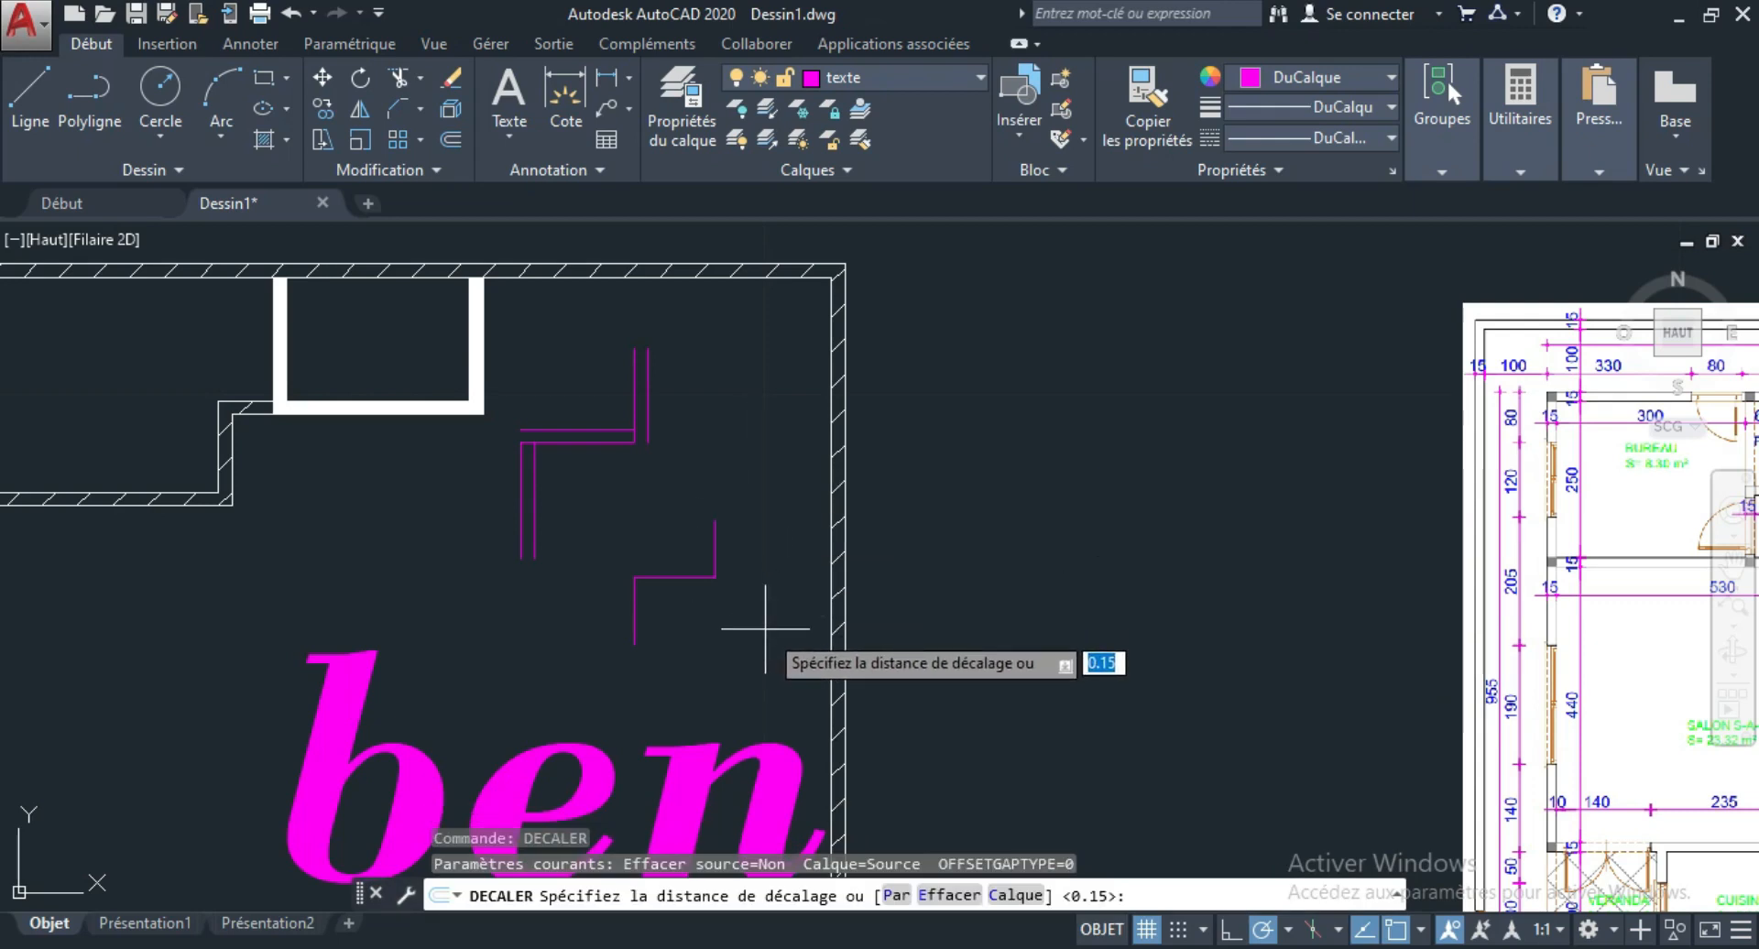
key("Return")
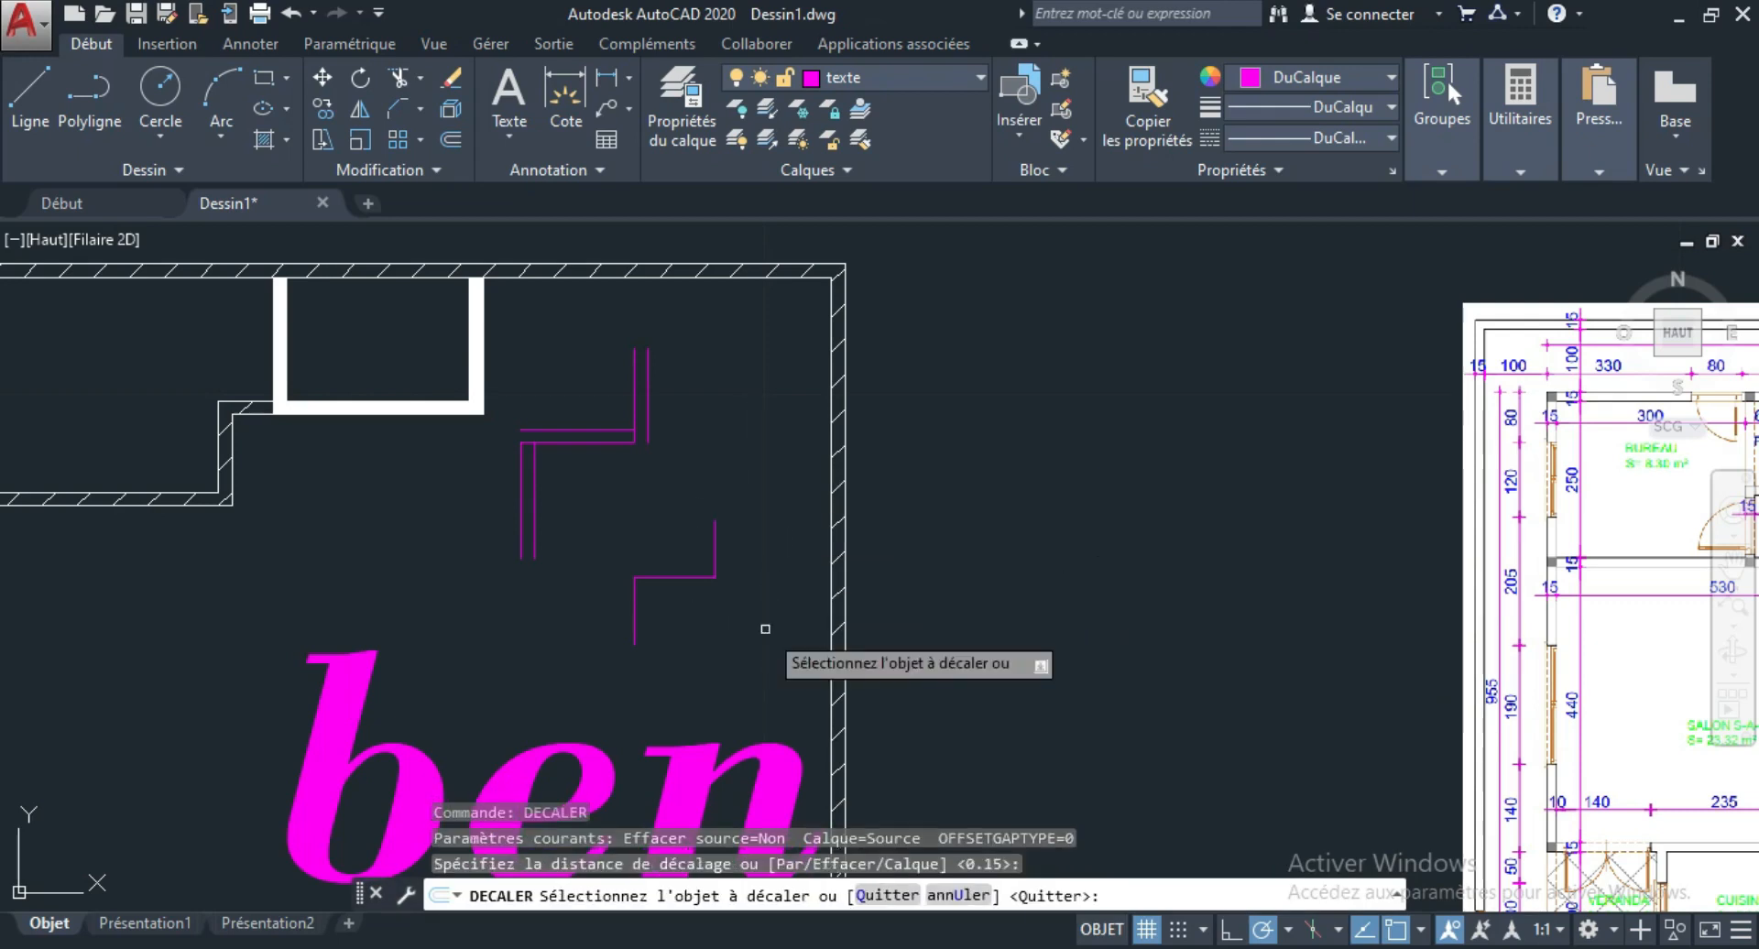
left_click(714, 547)
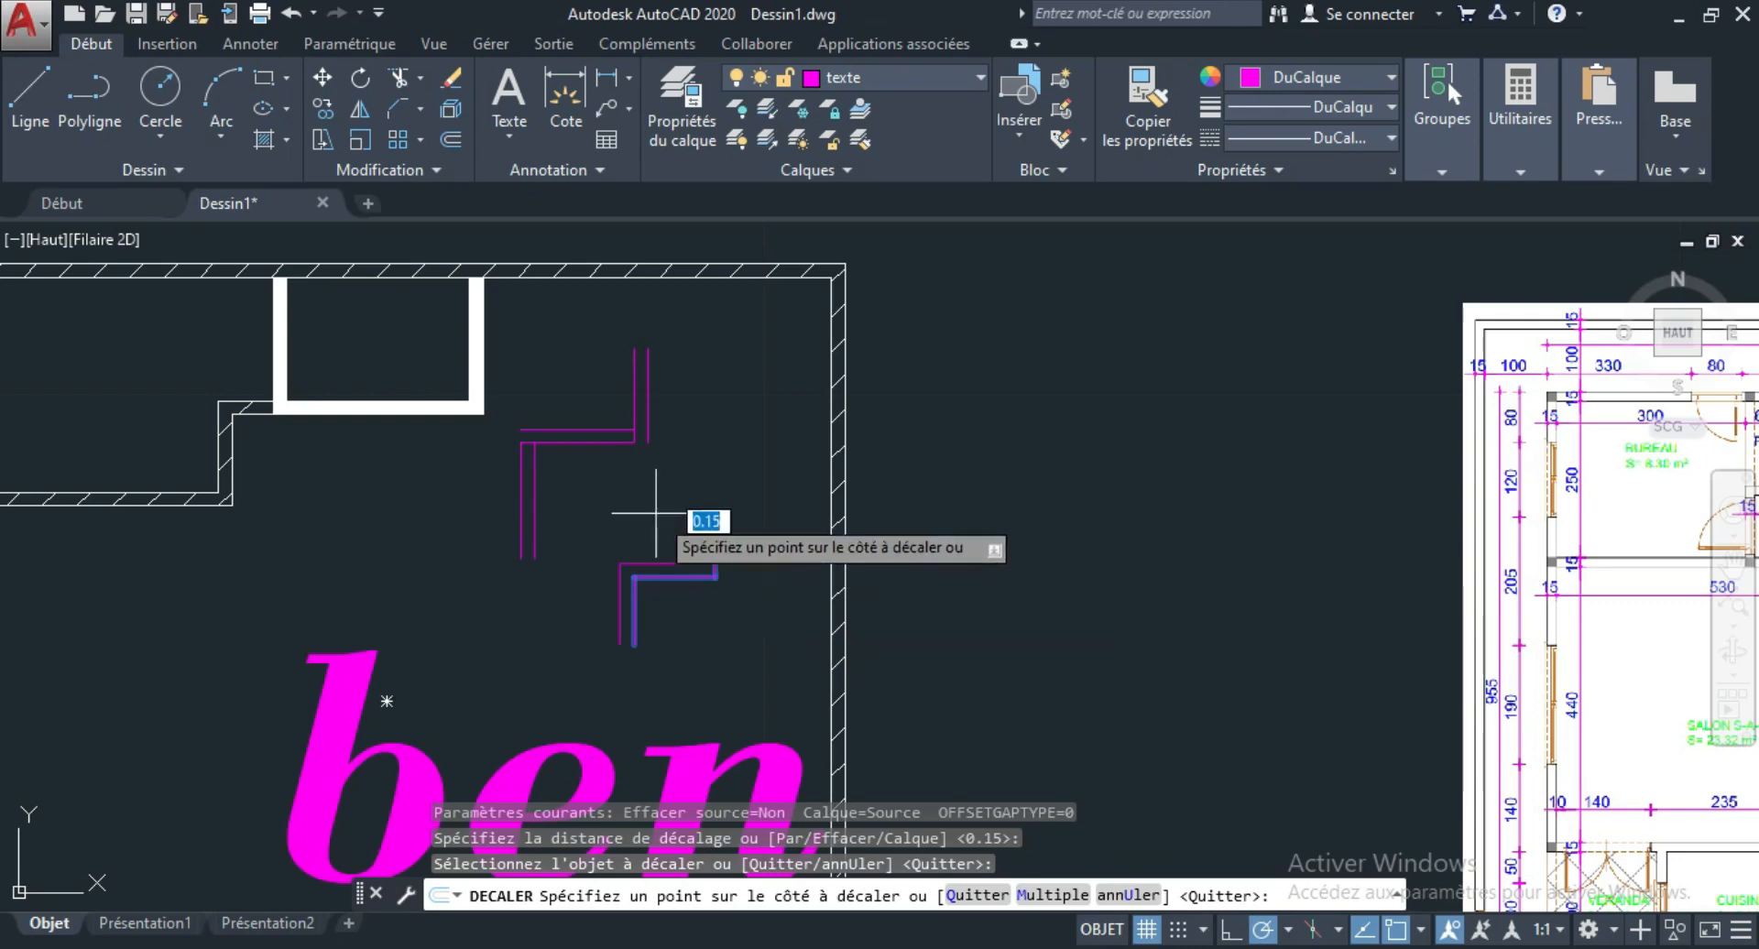
left_click(655, 564)
scroll(733, 508, "up", 2)
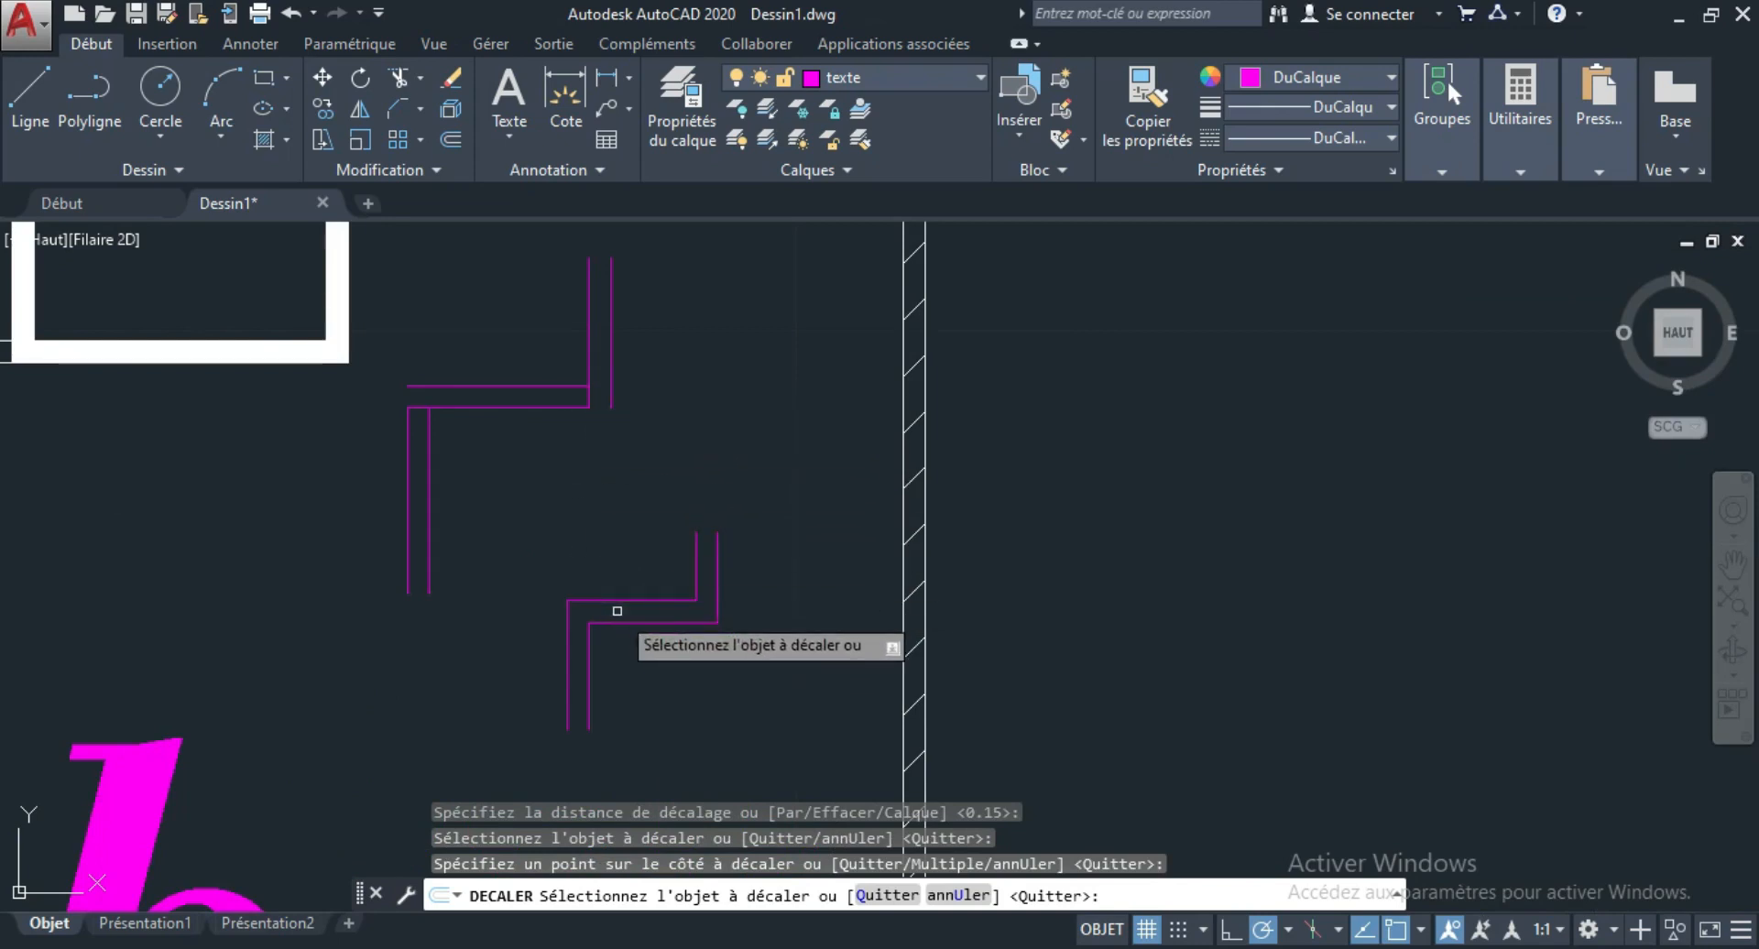
key("Escape")
scroll(733, 642, "down", 4)
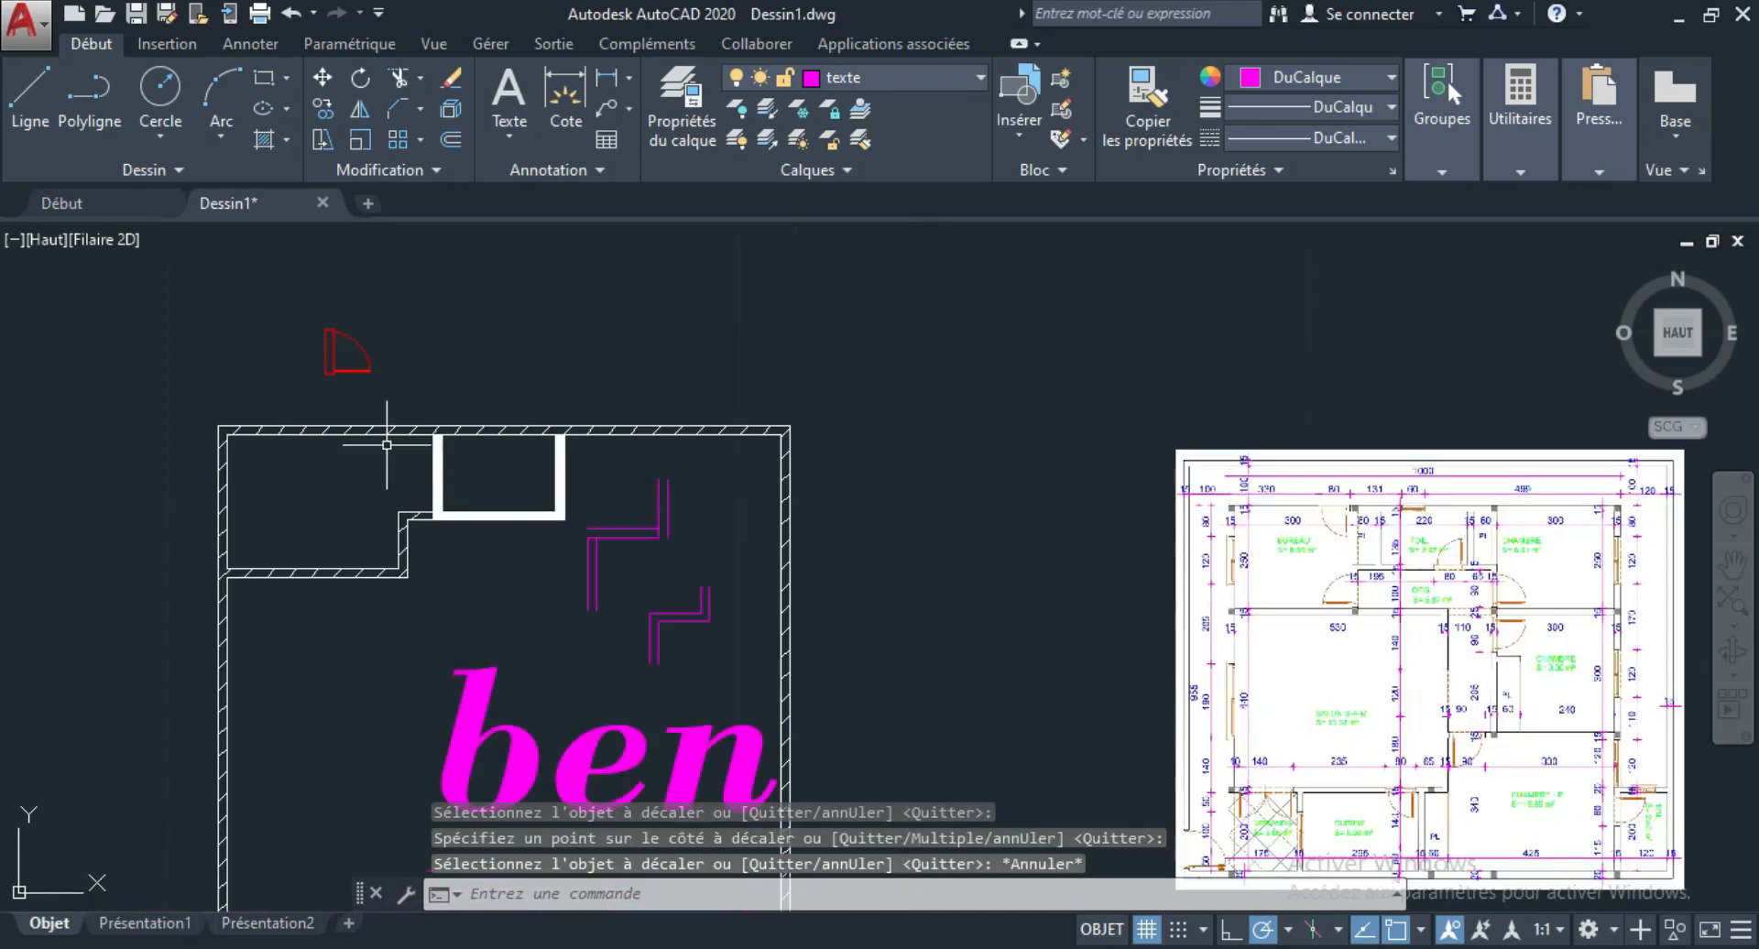